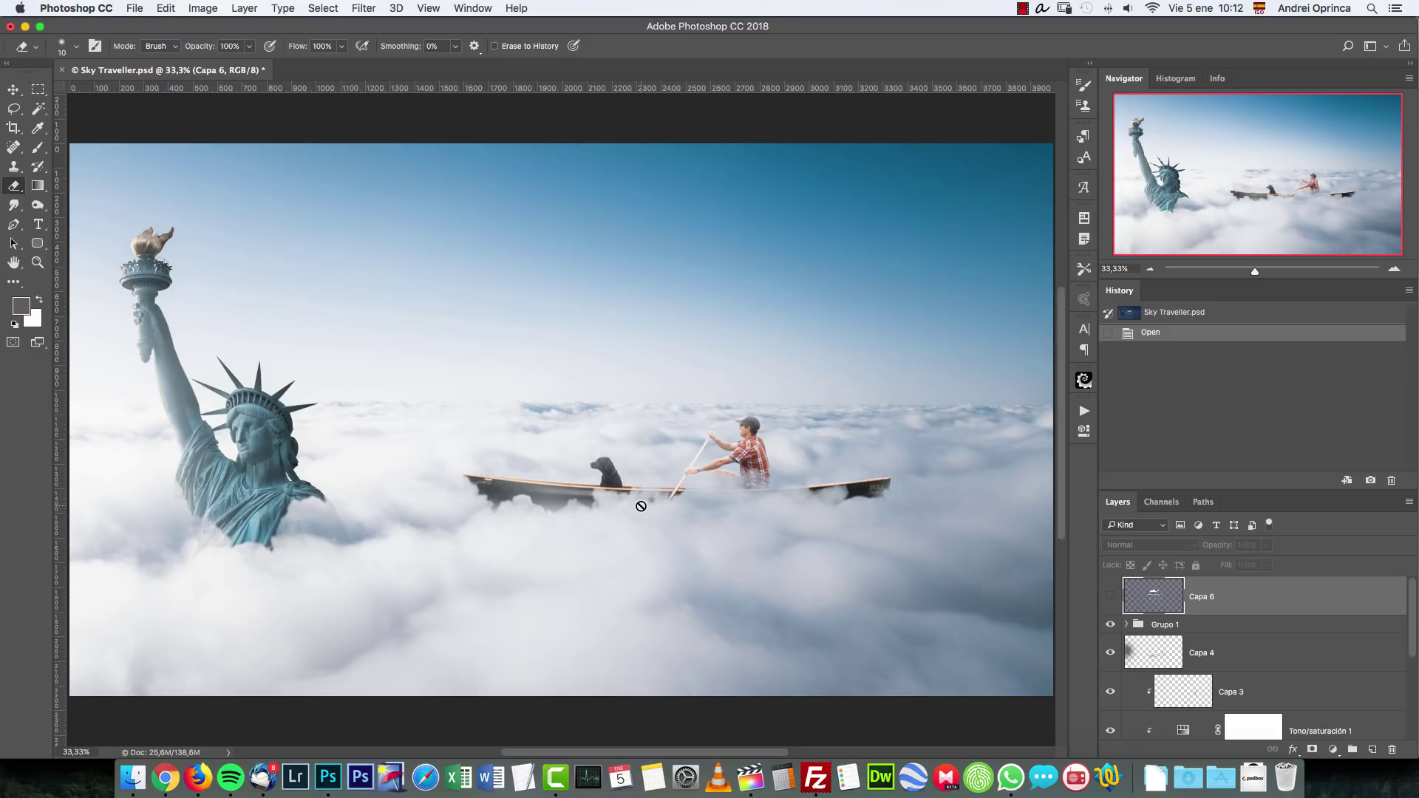
Step: Open the stock photos allan-nygren-297393.jpg and benjamin-child-19747.jpg from the Stock folder
key(super+o)
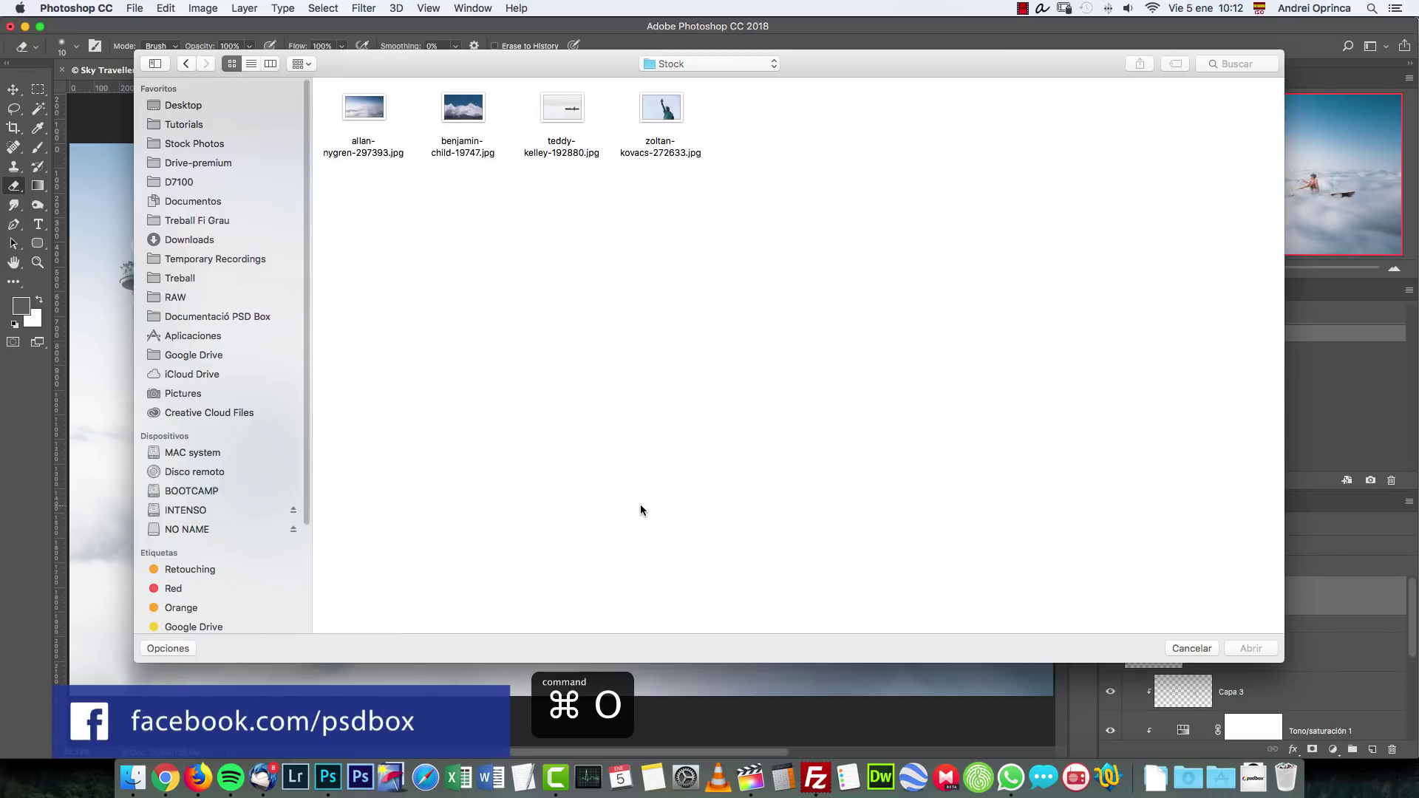
click(355, 113)
click(1228, 651)
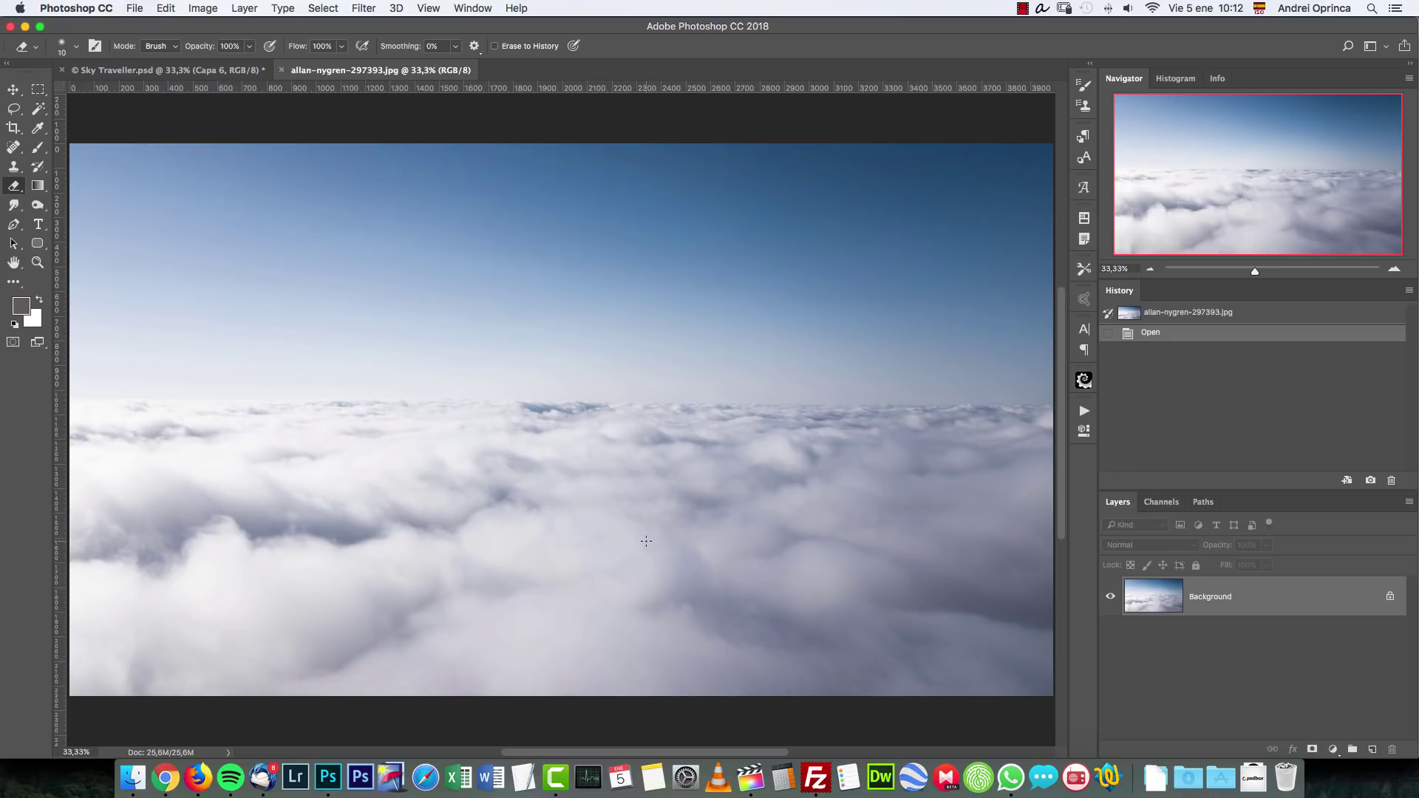
key(super+o)
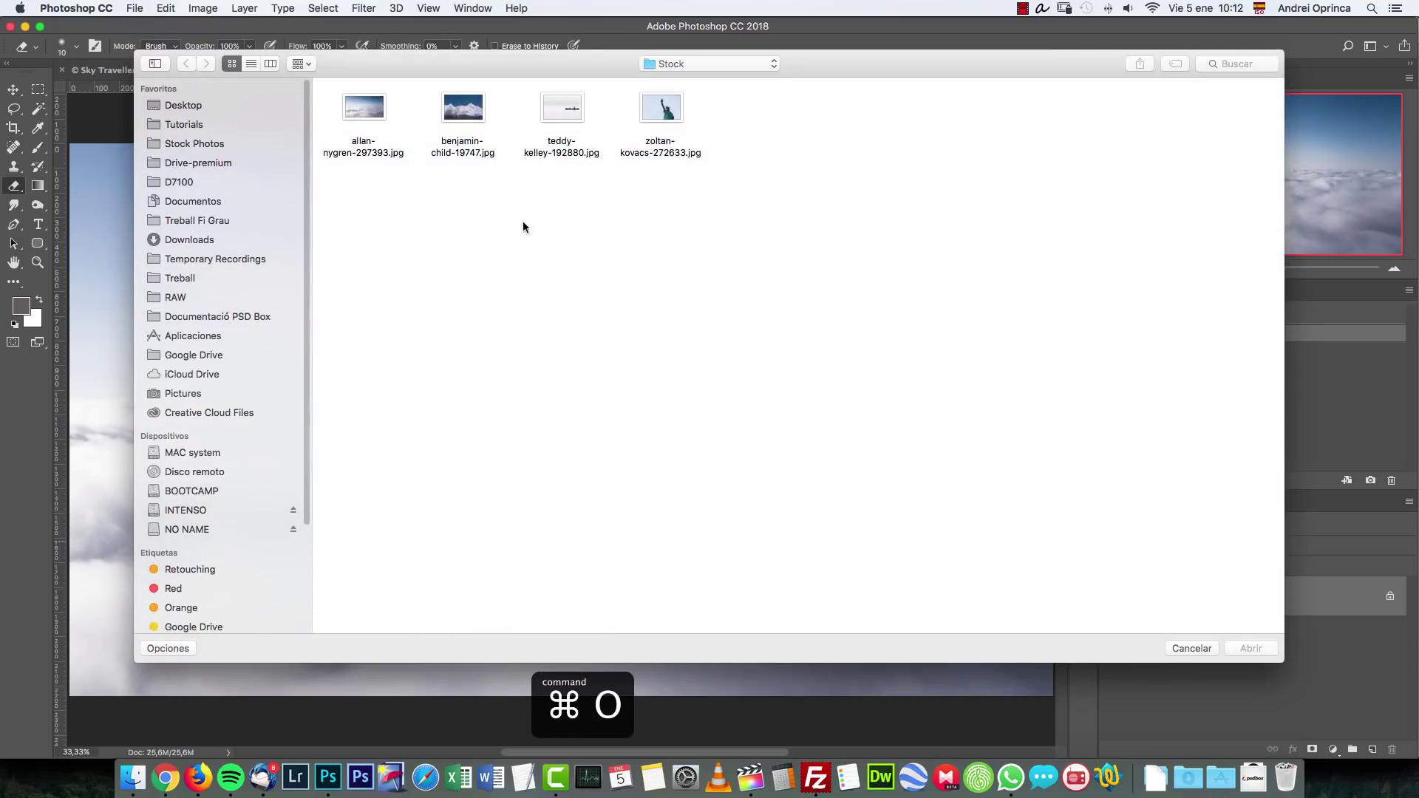
click(457, 103)
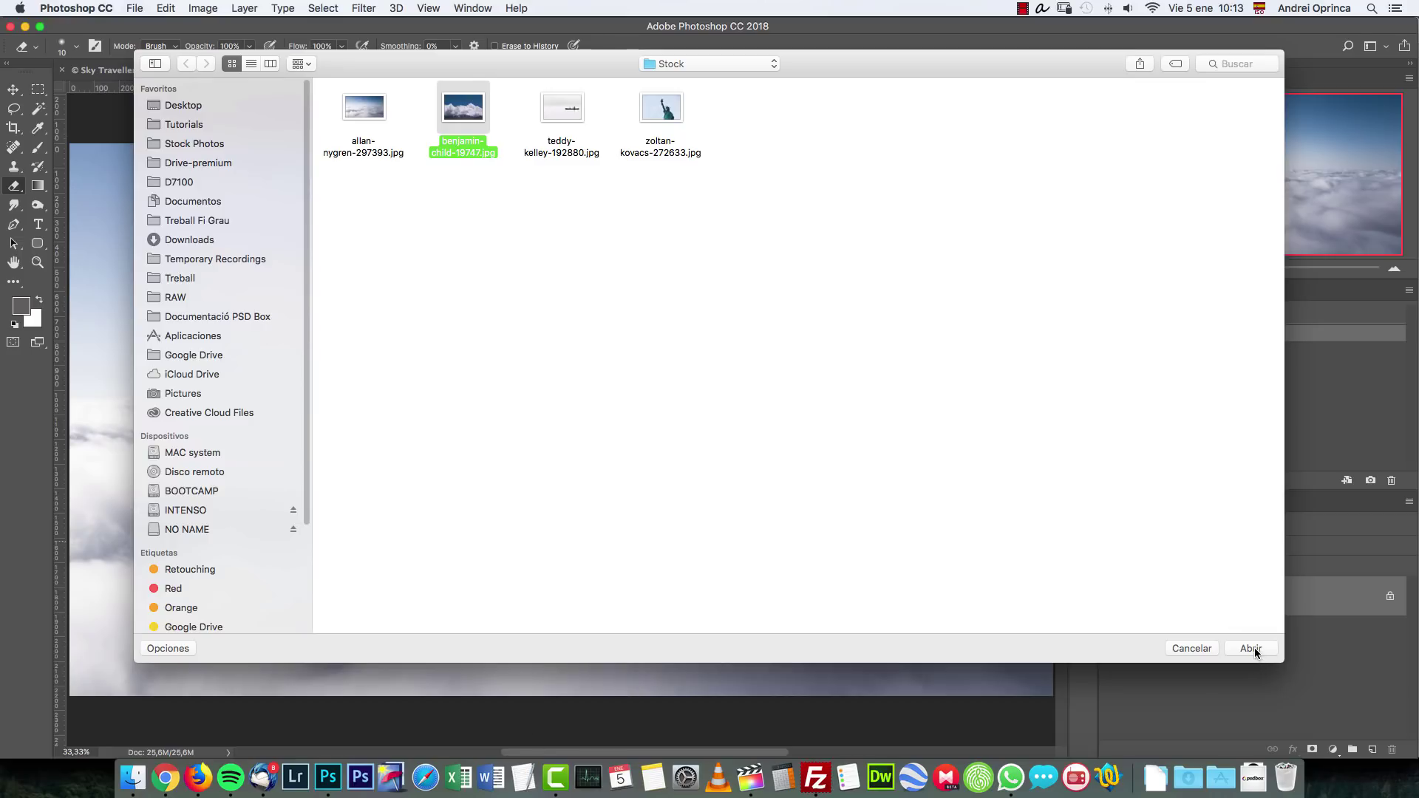
click(1236, 655)
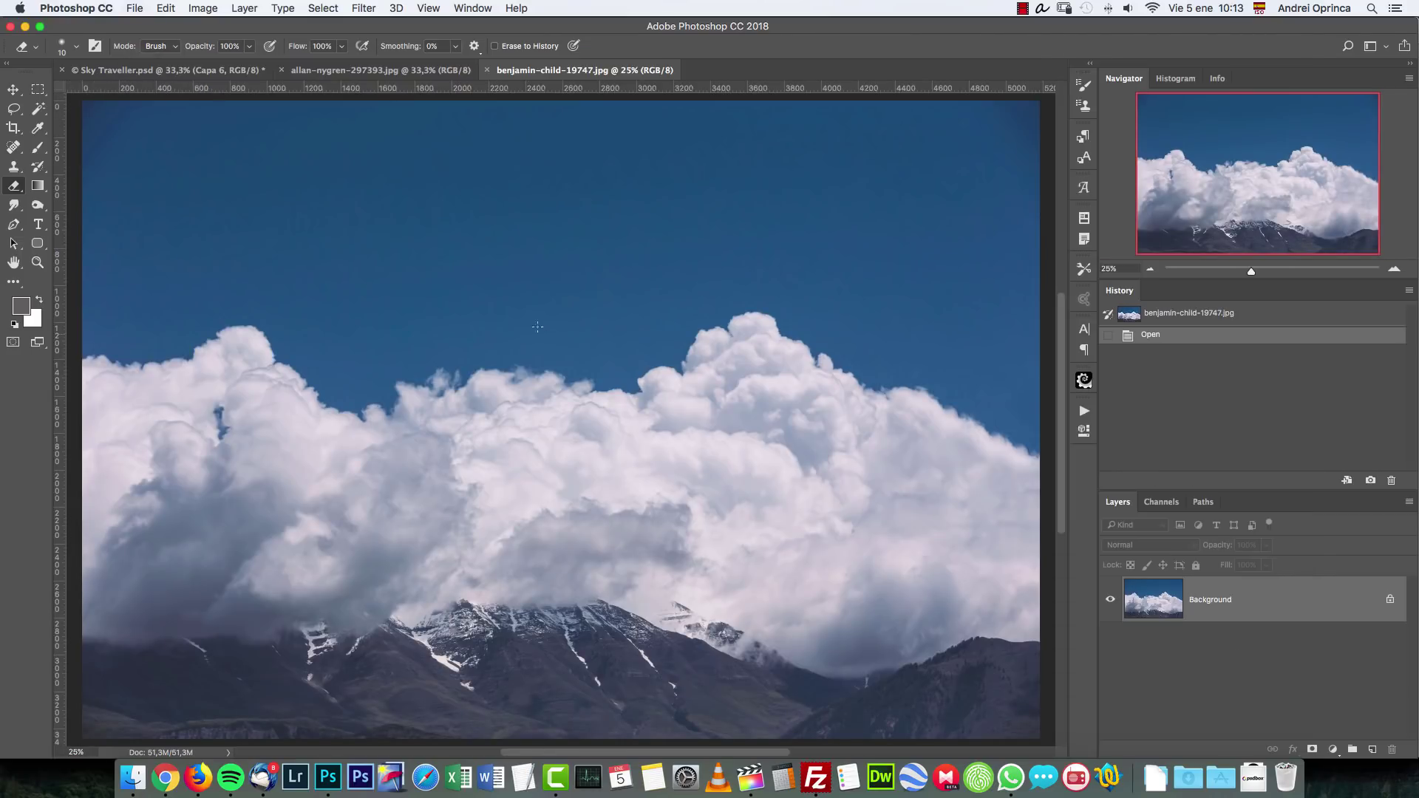
Step: Look over the Sky Traveller.psd composite and return to the photo of clouds over mountains
click(174, 71)
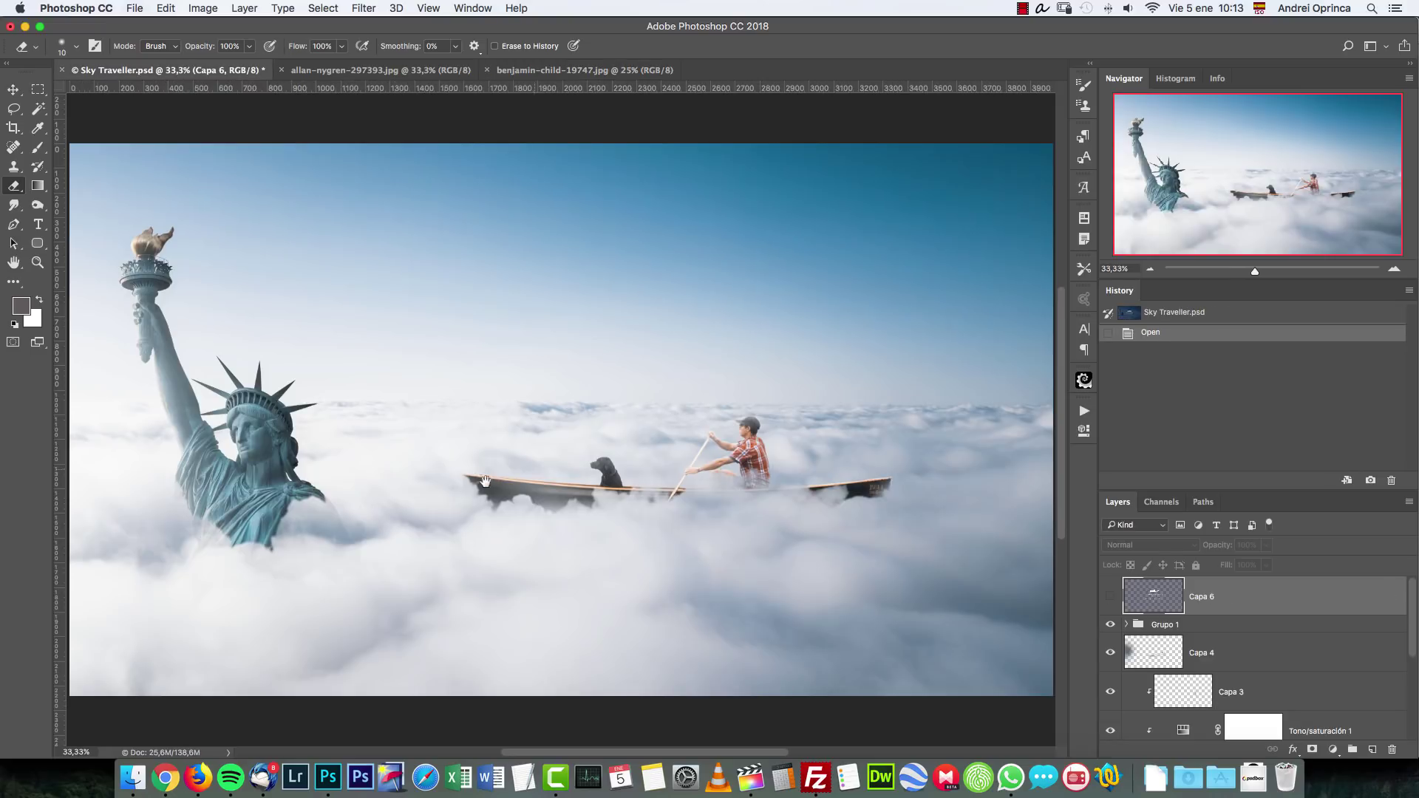
scroll(529, 450, left, 3)
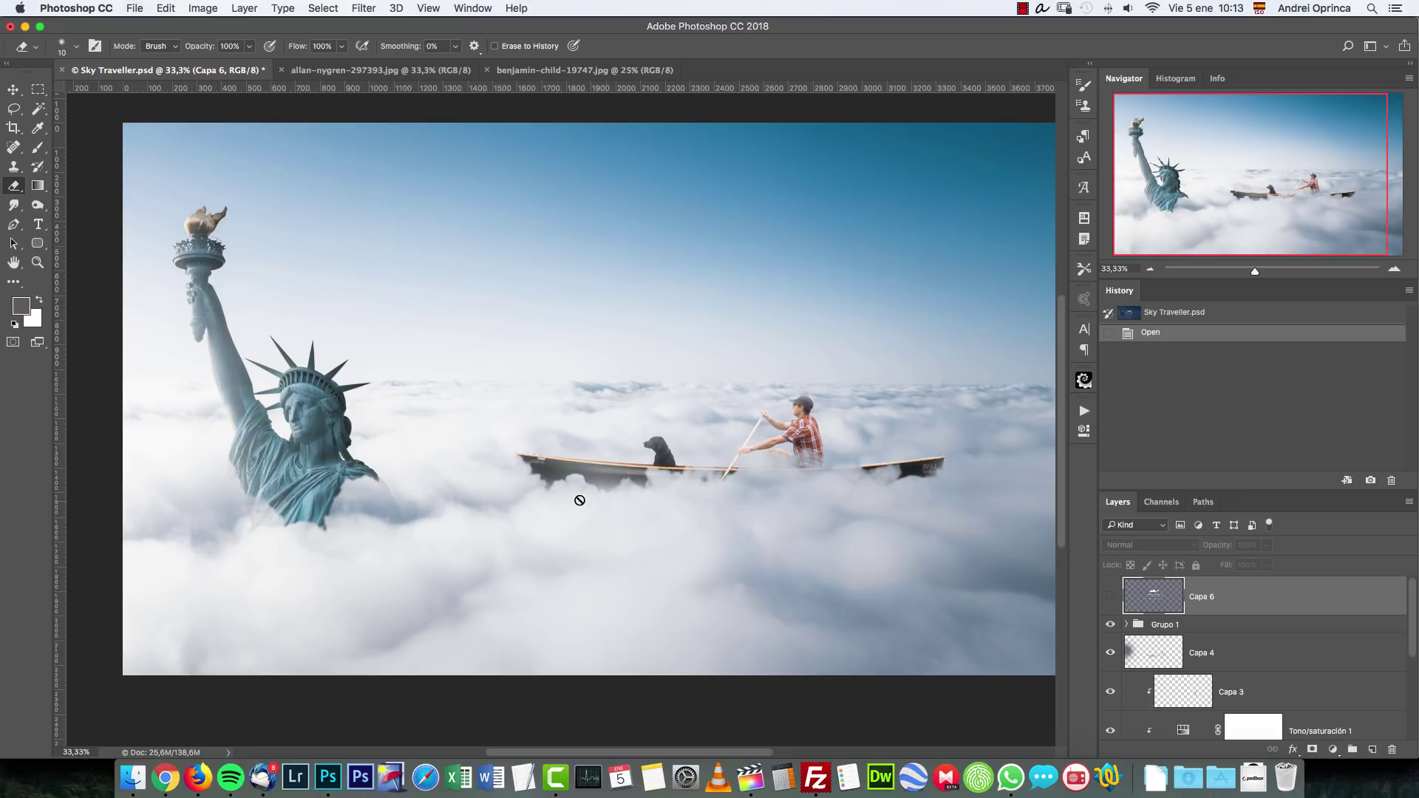
click(558, 70)
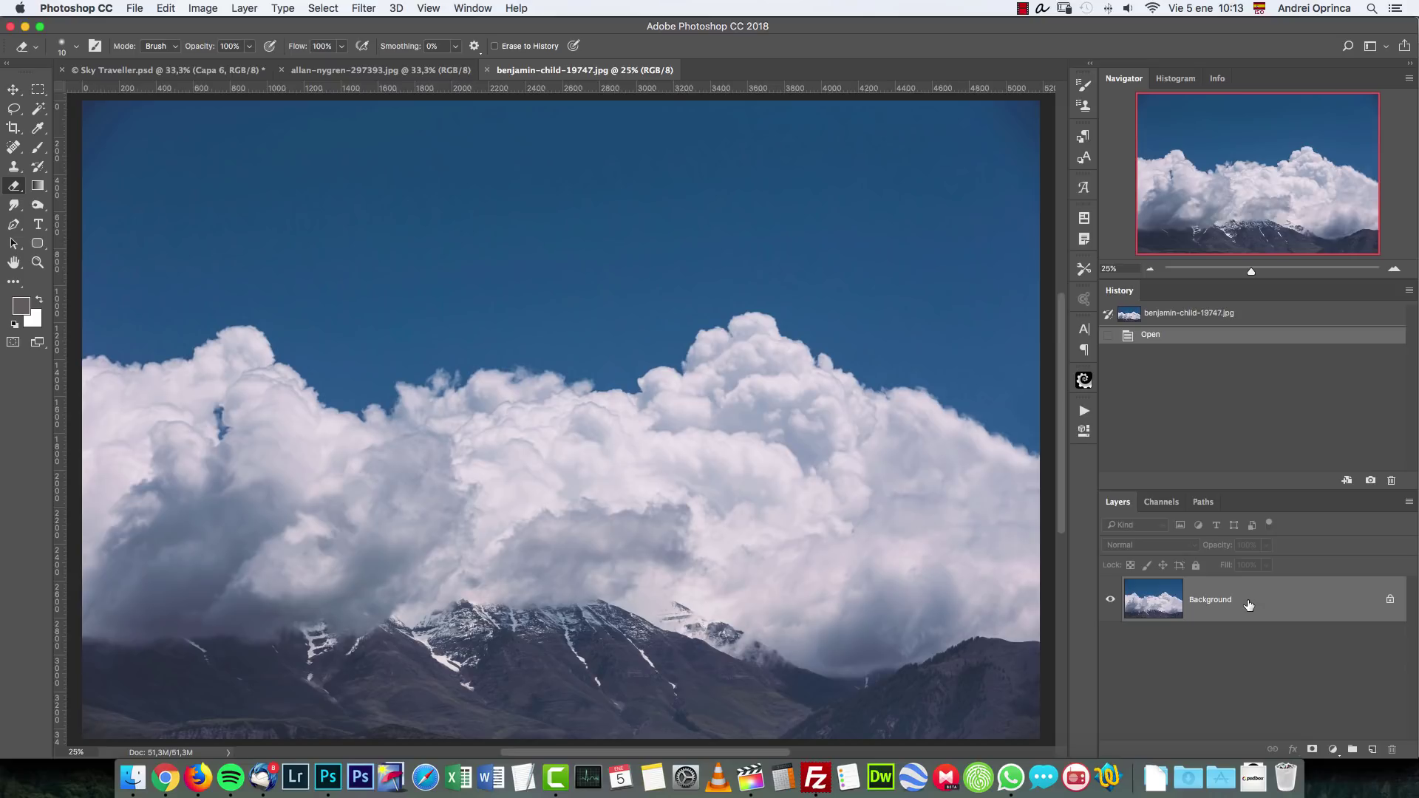
Step: Try removing the cloud photo's colour with Desaturate and with Hue/Saturation at a saturation of -100
drag(1248, 605, 1248, 600)
key(shift+super+u)
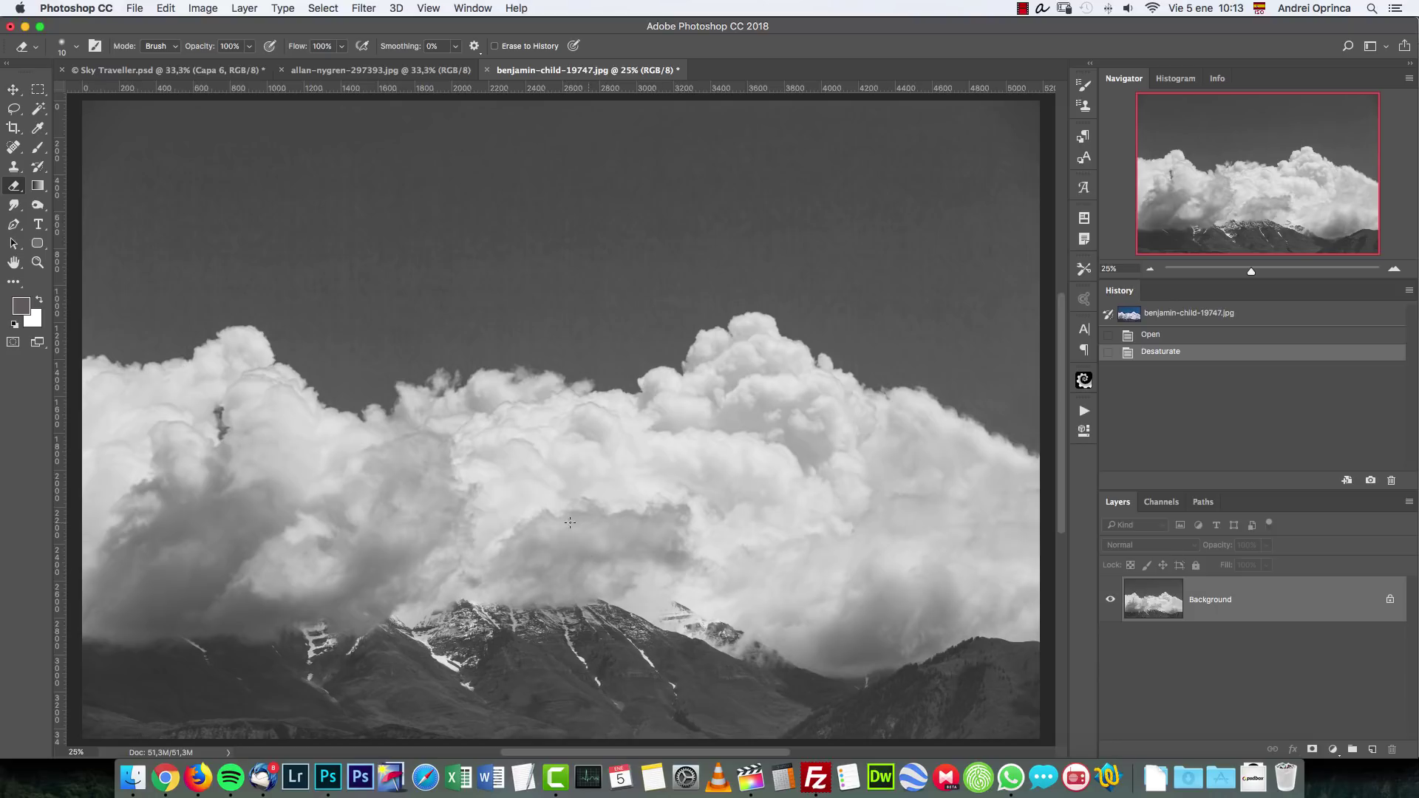
key(super+z)
key(super+u)
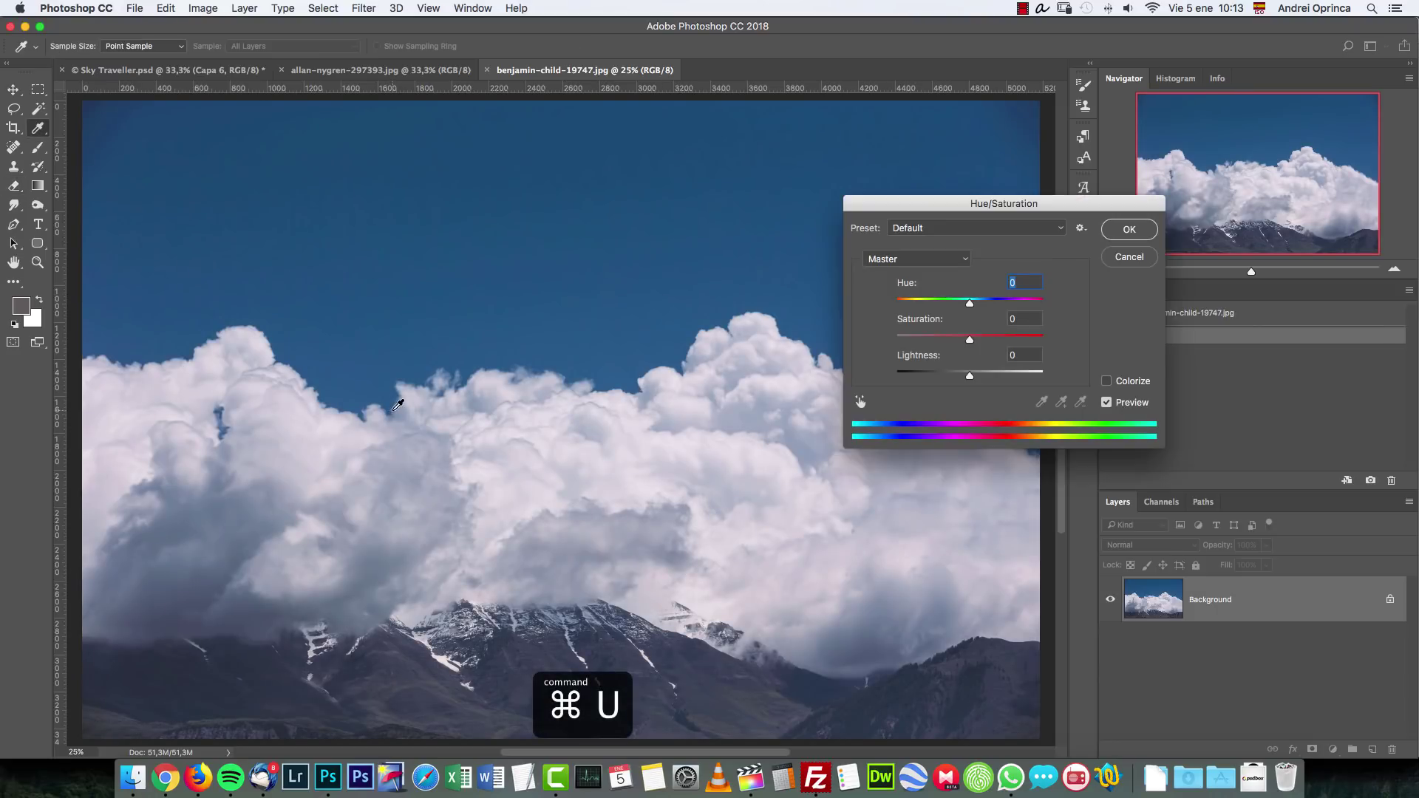
drag(924, 340, 890, 341)
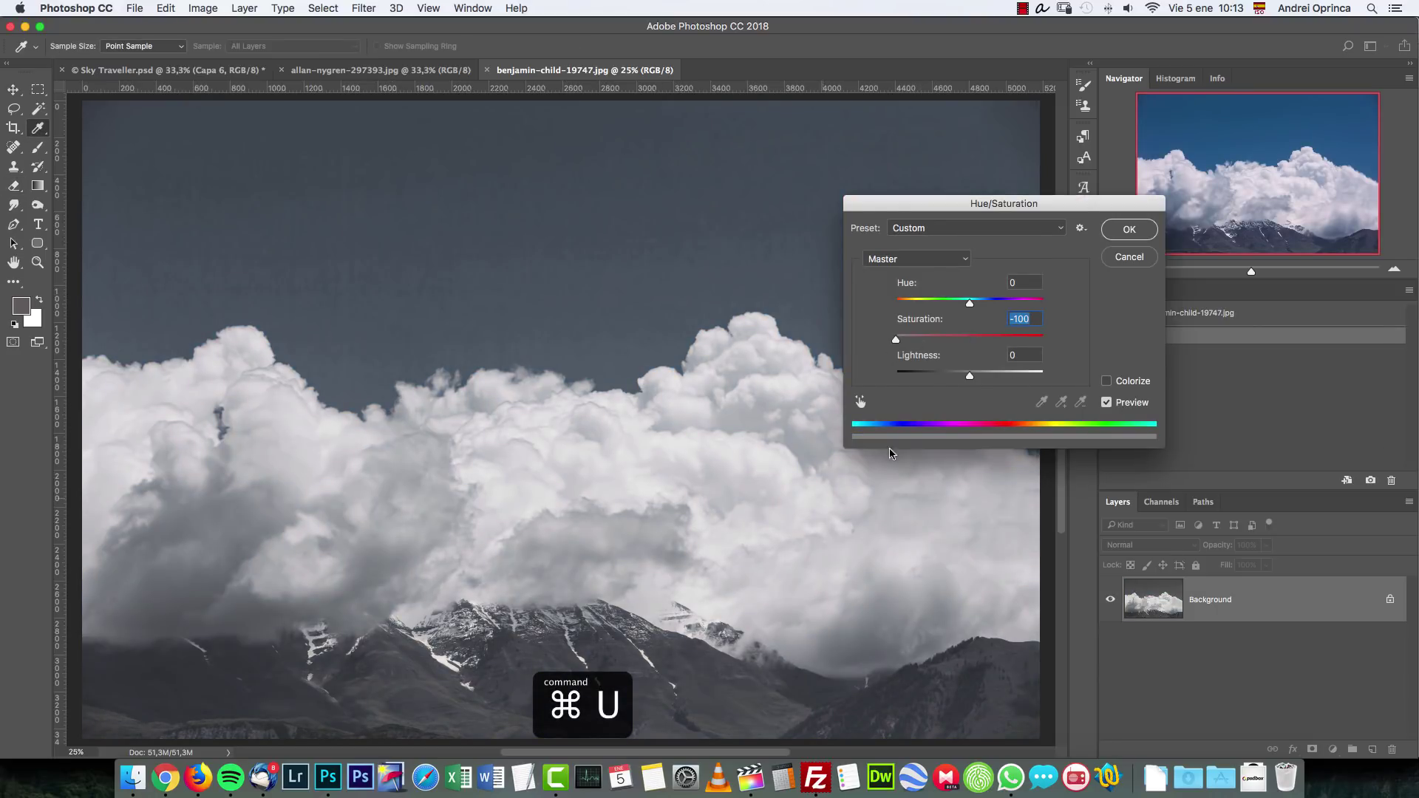
click(1129, 257)
Step: Desaturate the mountain cloud photo and invert its tones so the clouds turn dark
key(shift+super+u)
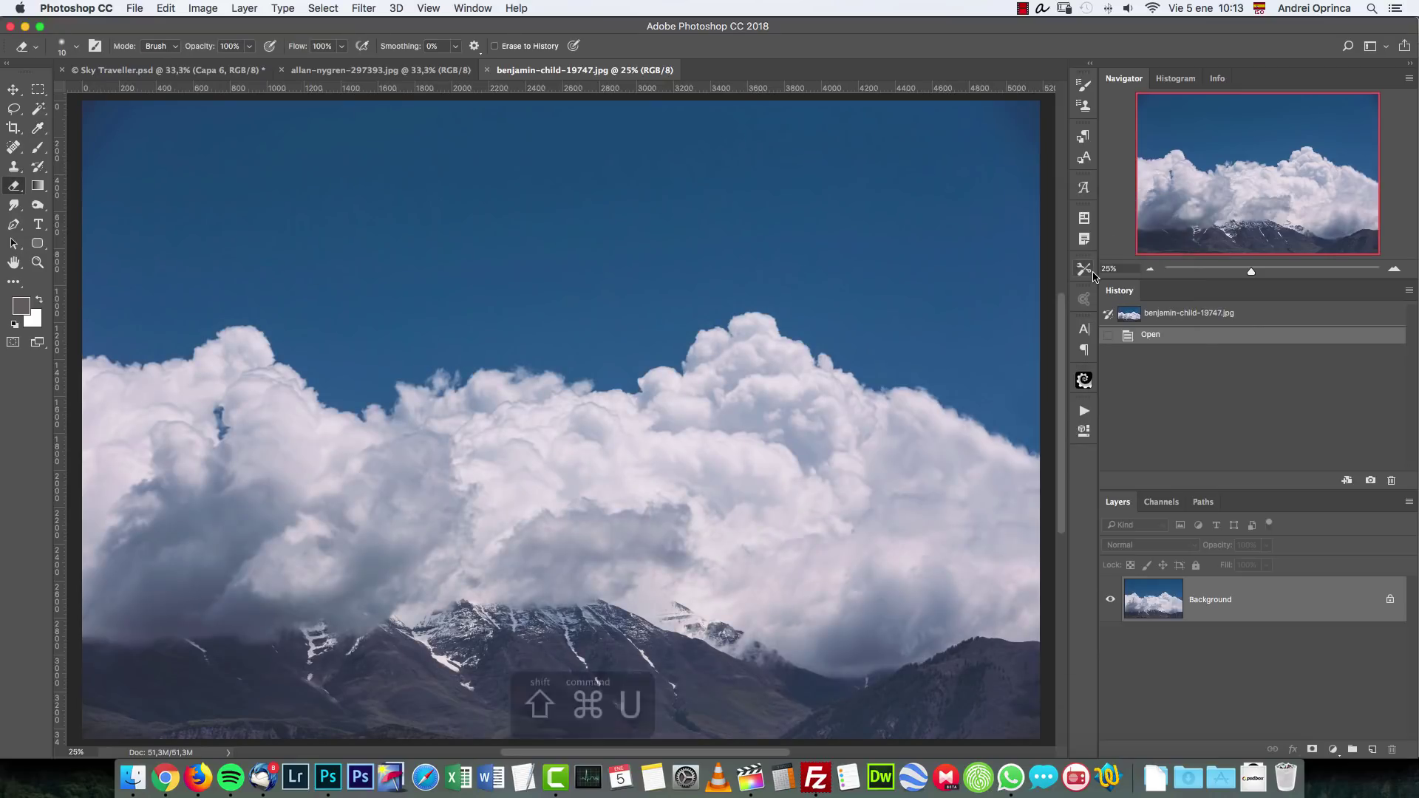
key(Return)
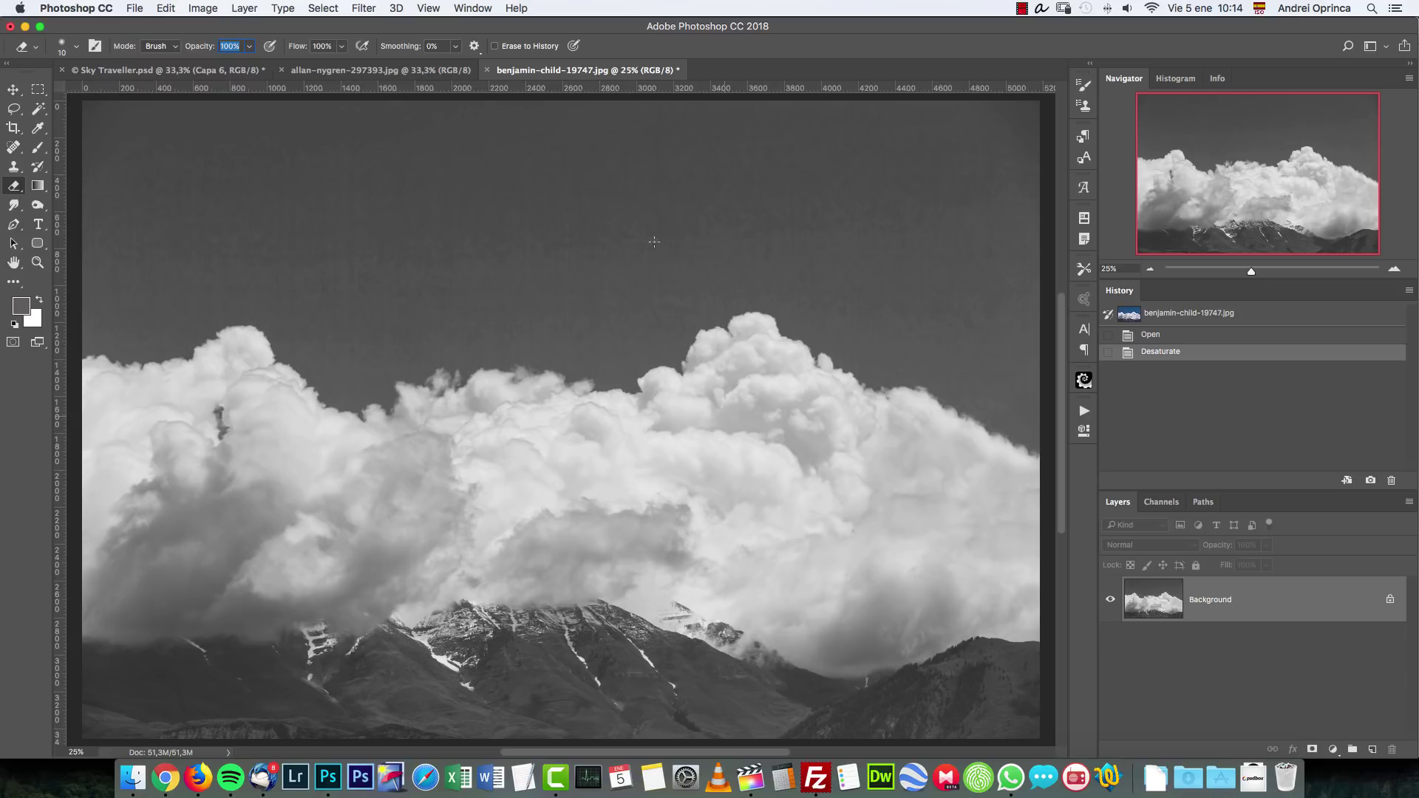
click(1150, 270)
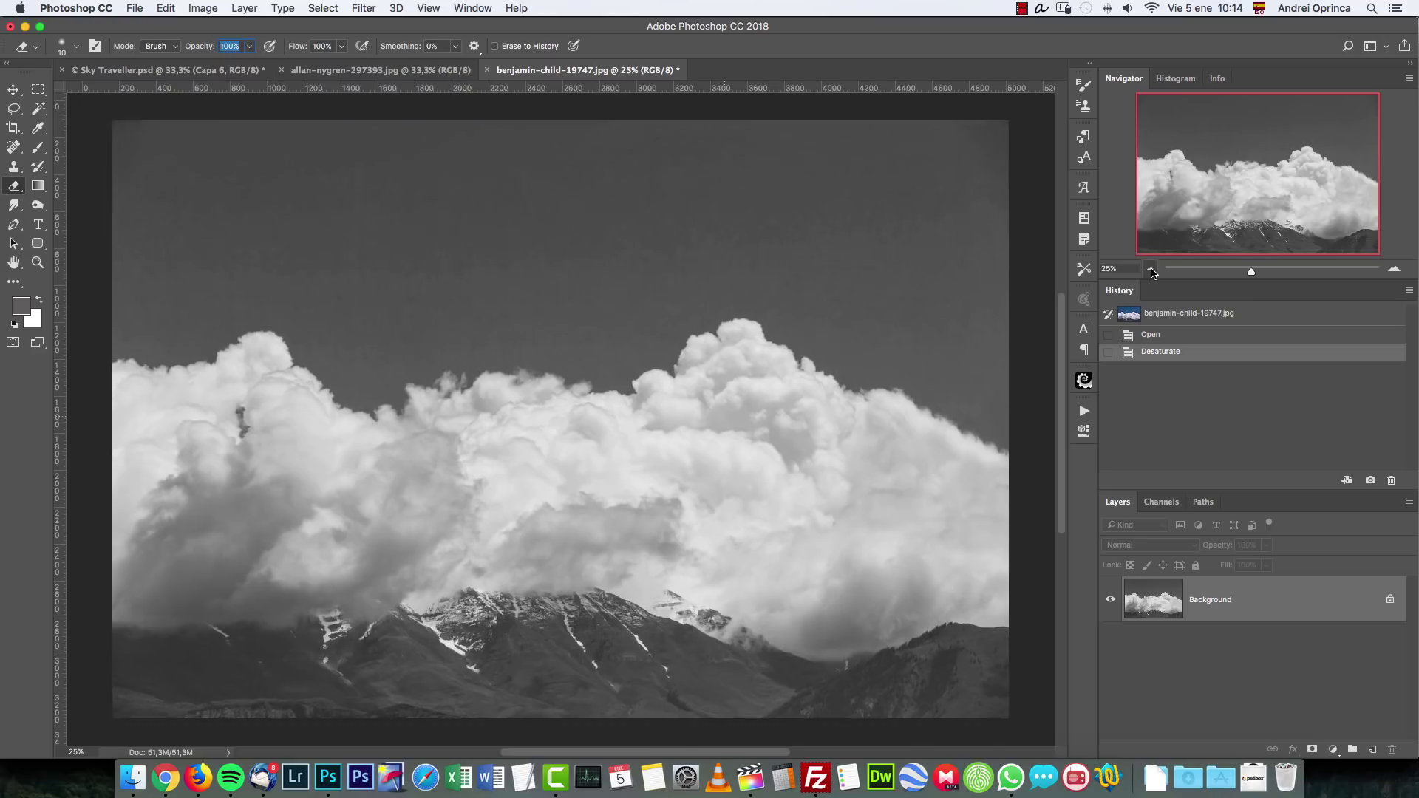
click(1150, 270)
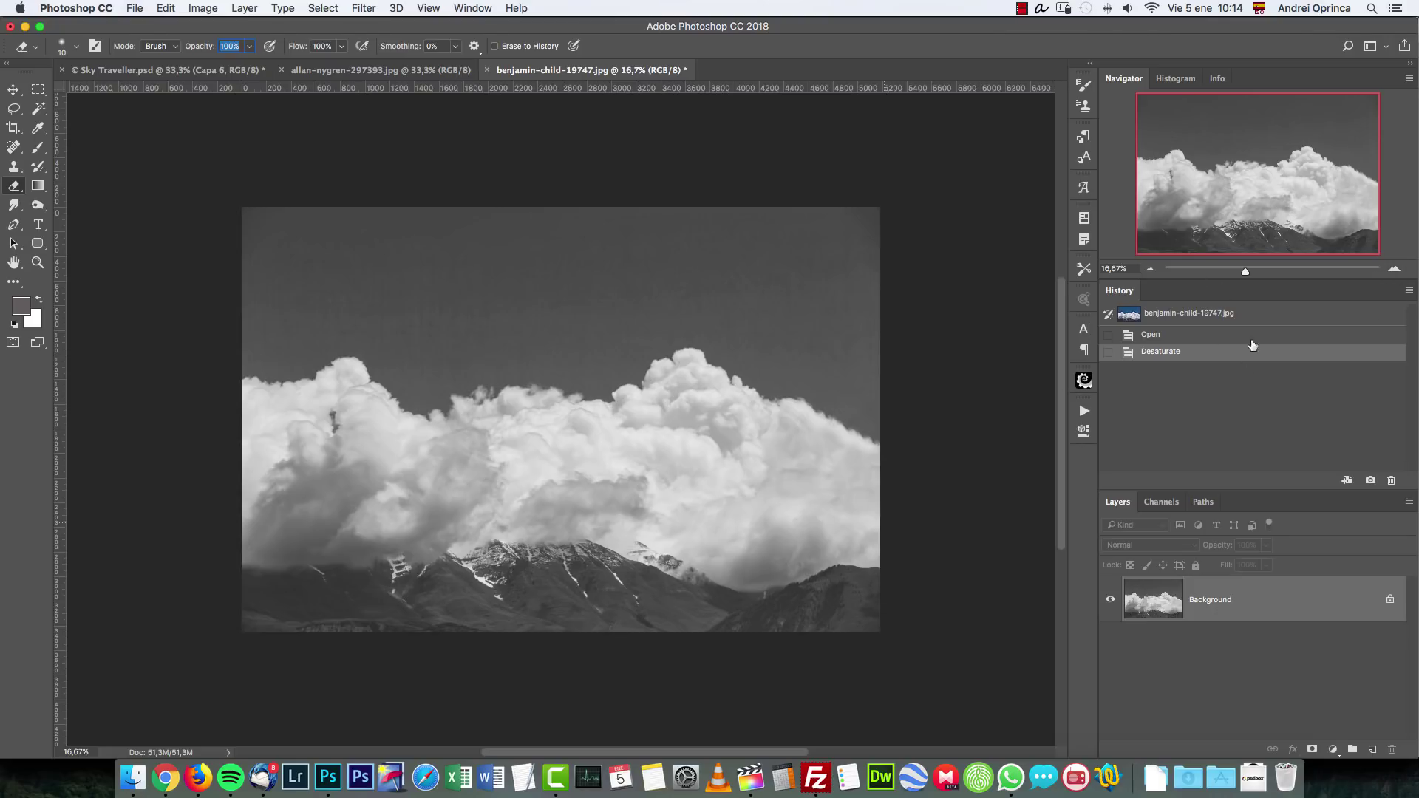
key(super+i)
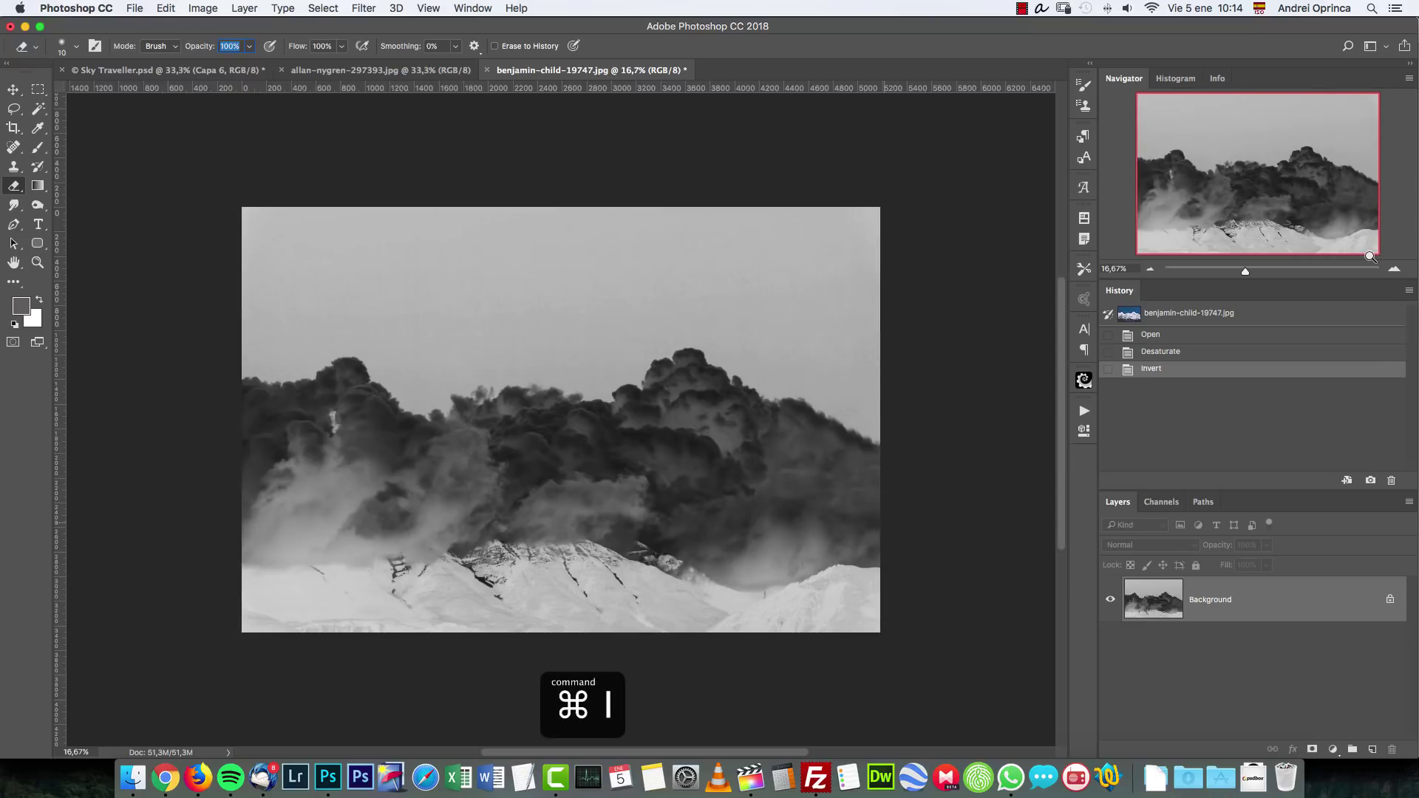
key(super+1)
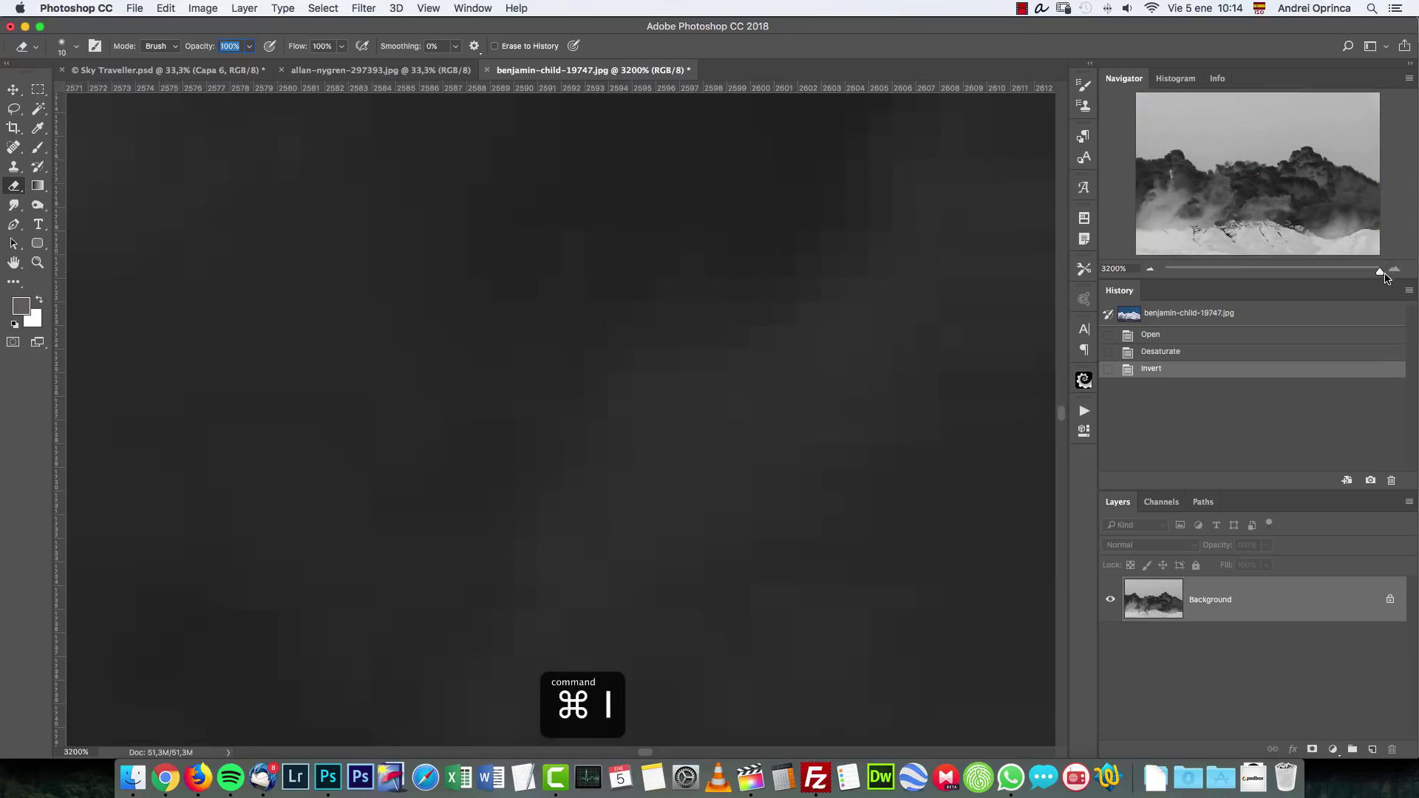
click(1150, 269)
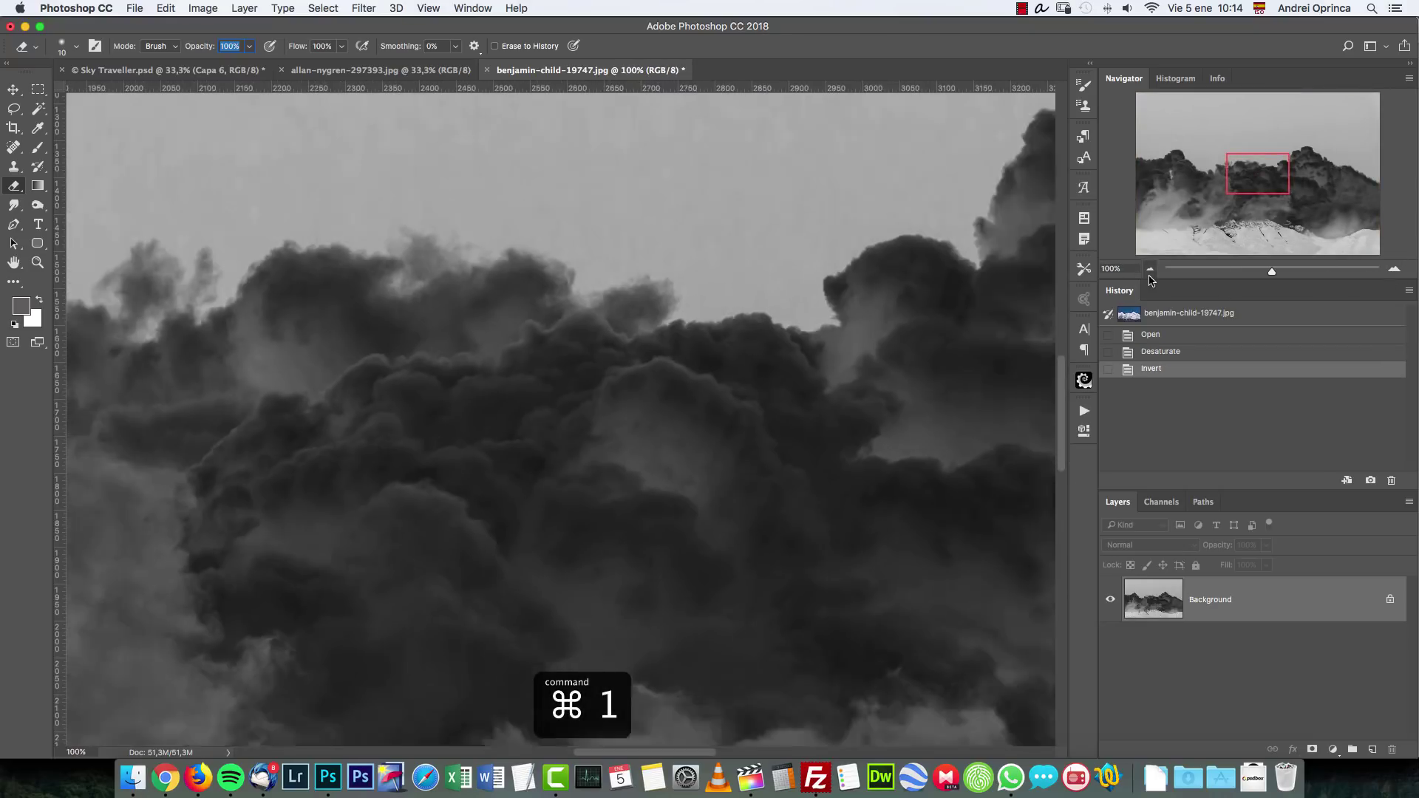
click(1150, 269)
click(1150, 269)
click(1150, 269)
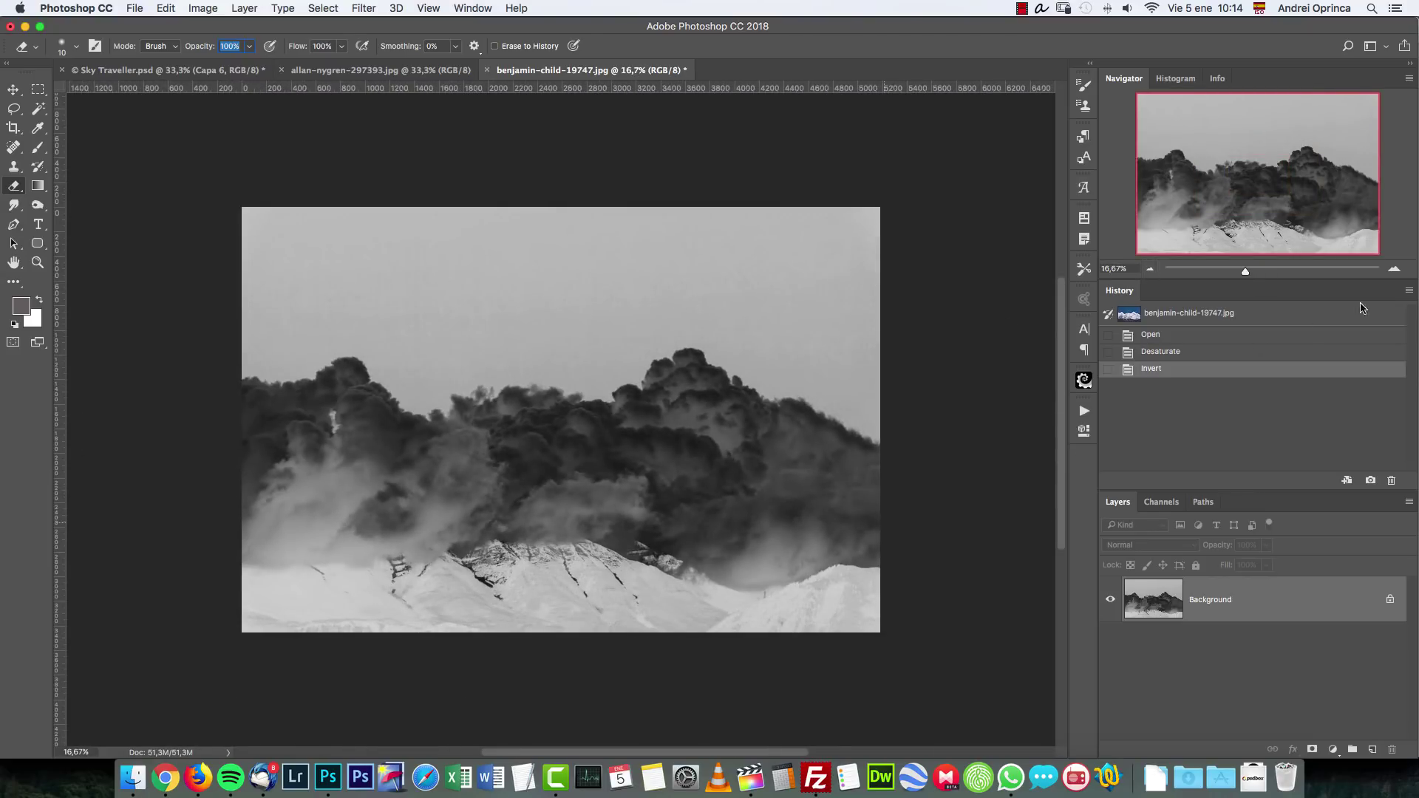
click(1394, 268)
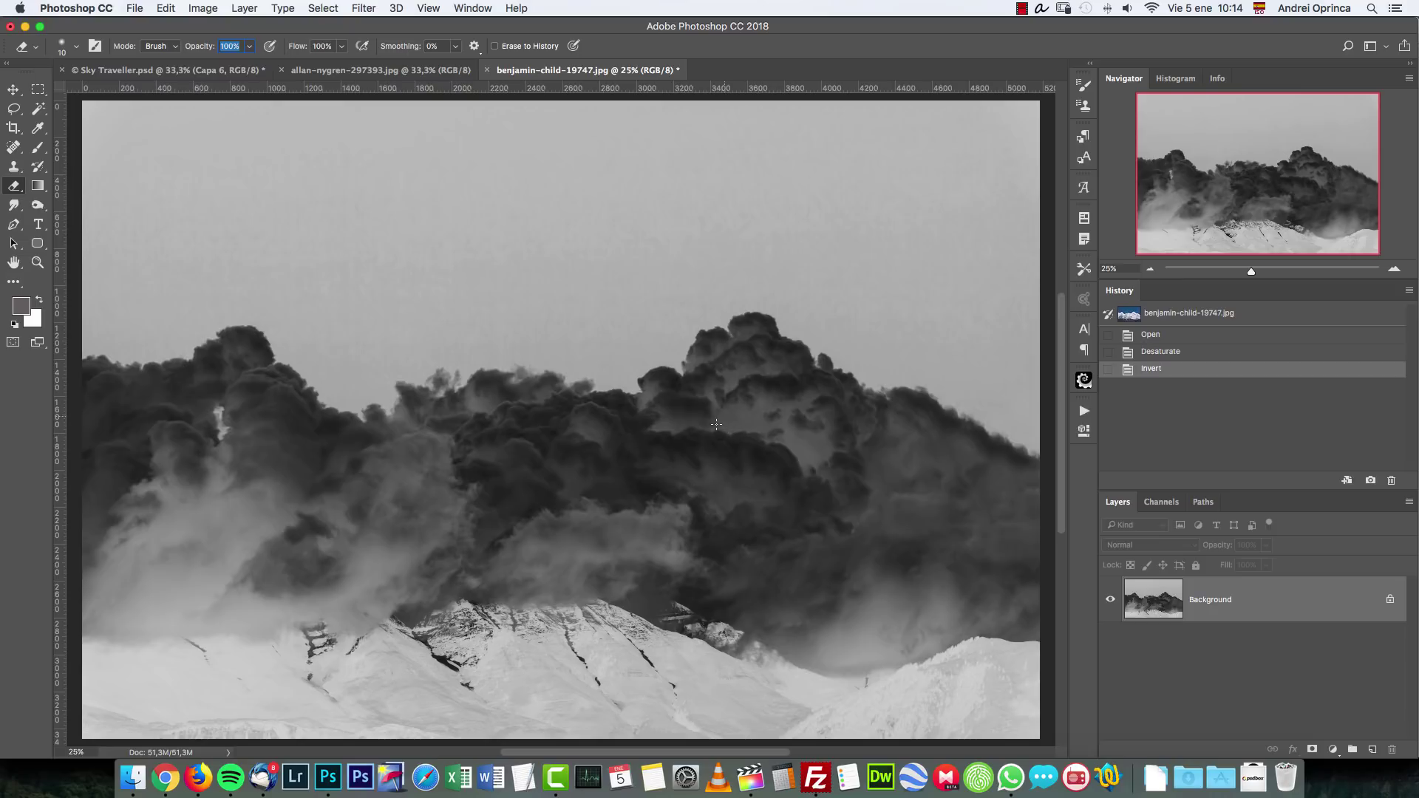
click(1009, 329)
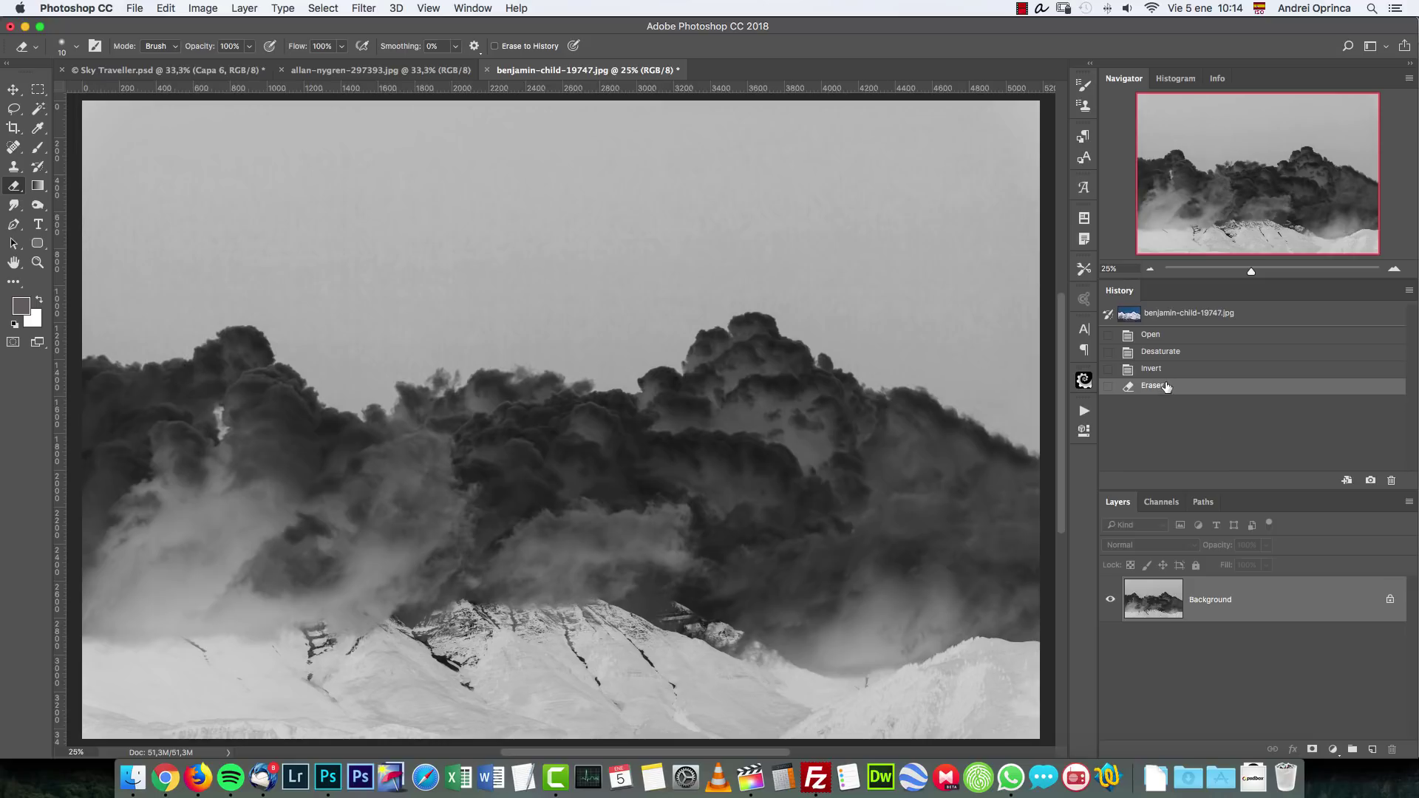
key(super+z)
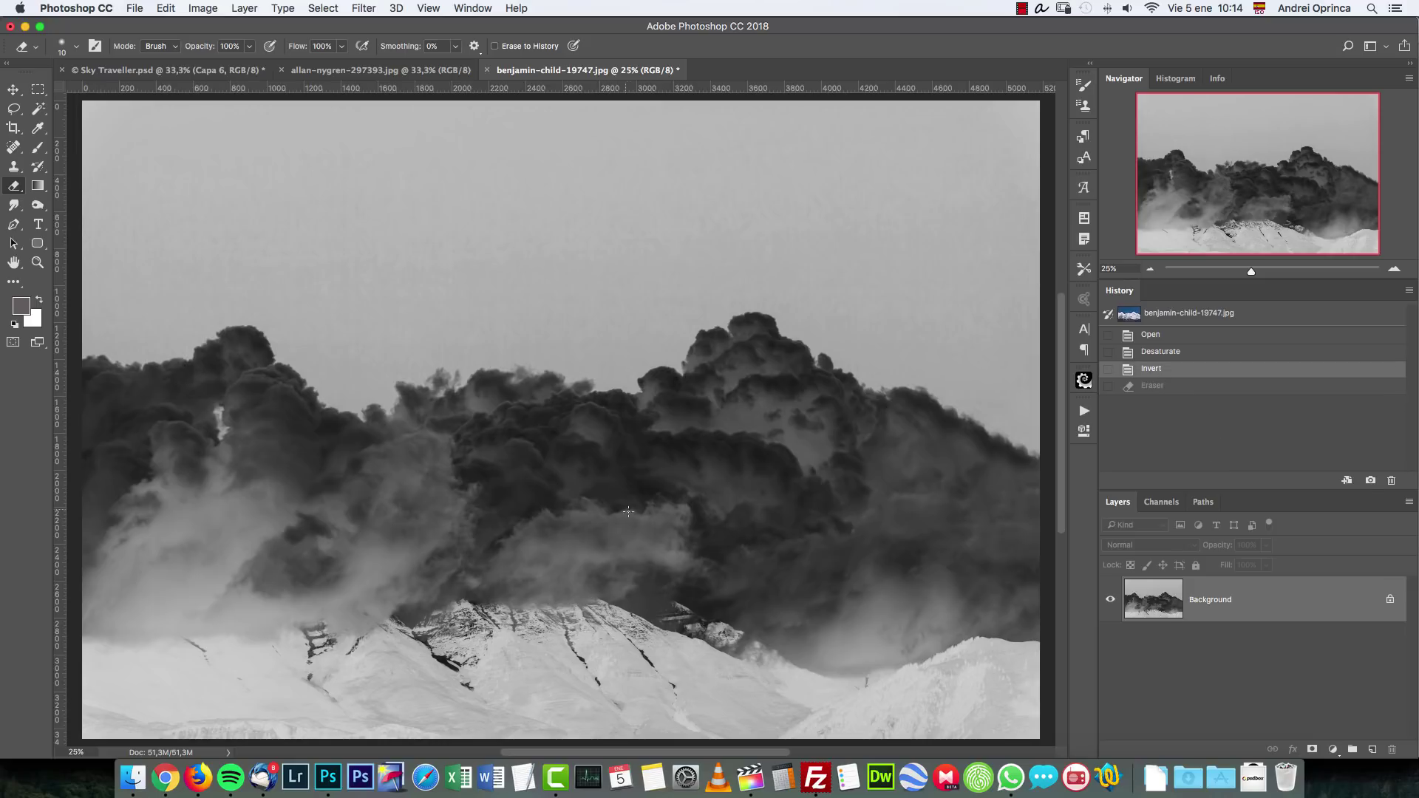
Step: Apply Levels to the inverted cloud image with input levels of 33, 1.00 and 182
key(super+l)
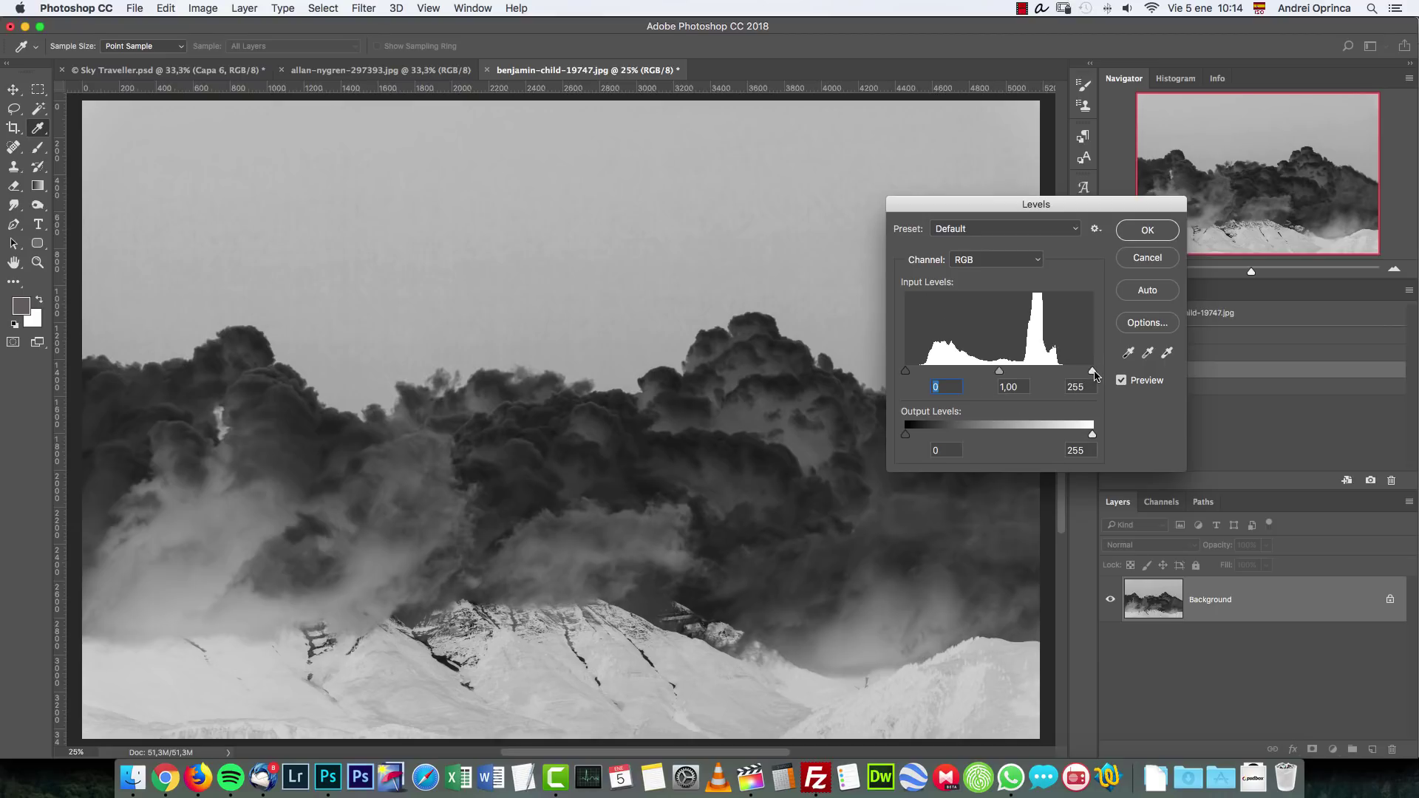
drag(1094, 375, 1056, 374)
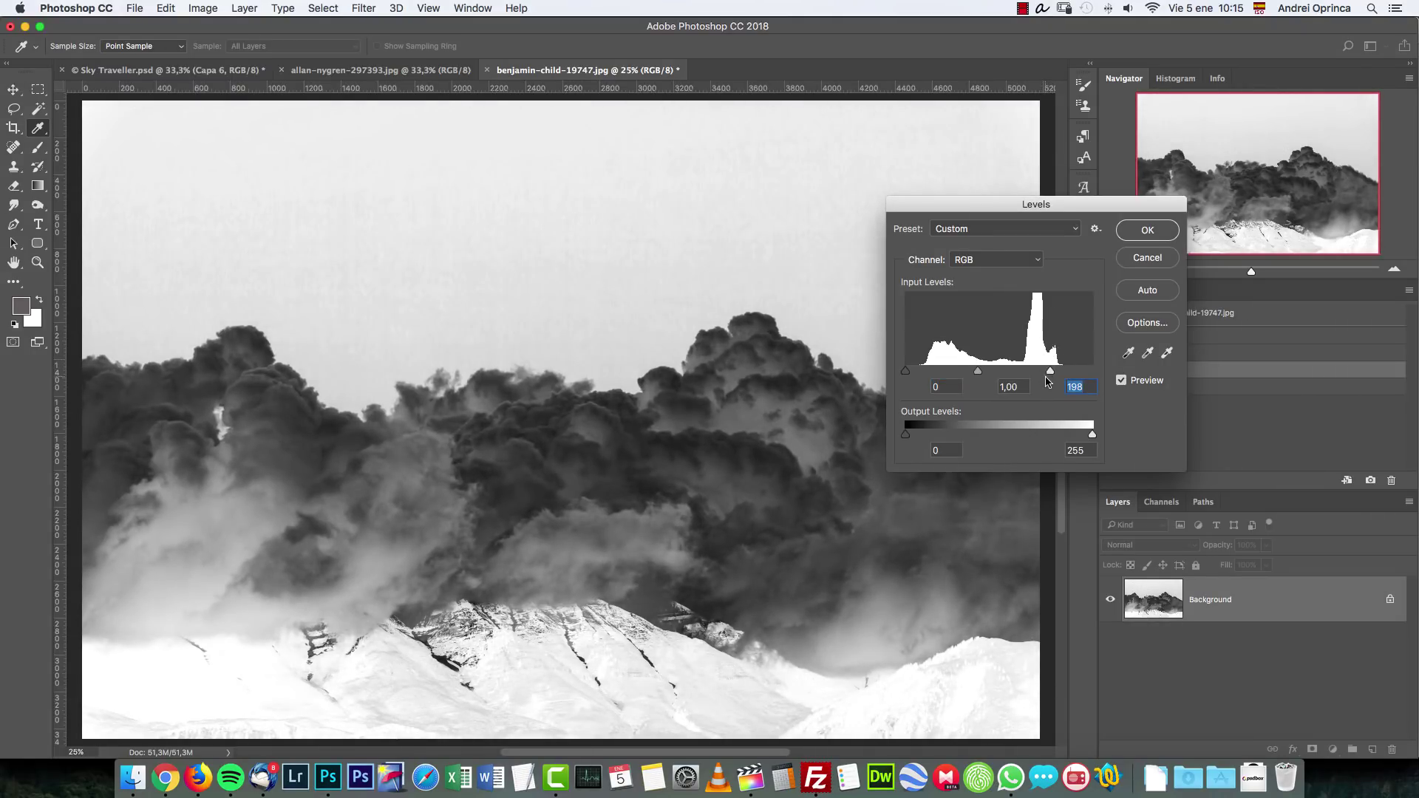
drag(1049, 373, 996, 371)
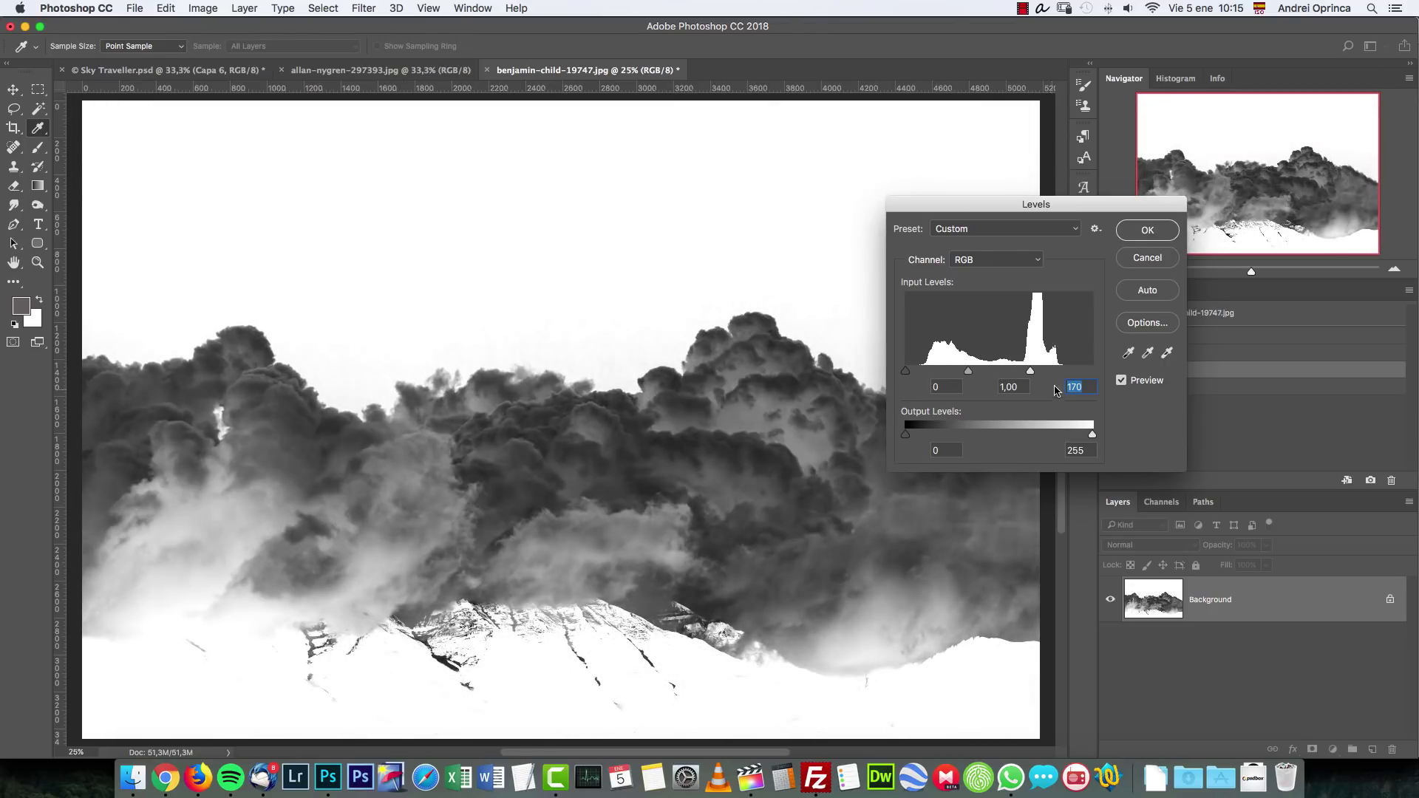
drag(1031, 375, 1040, 376)
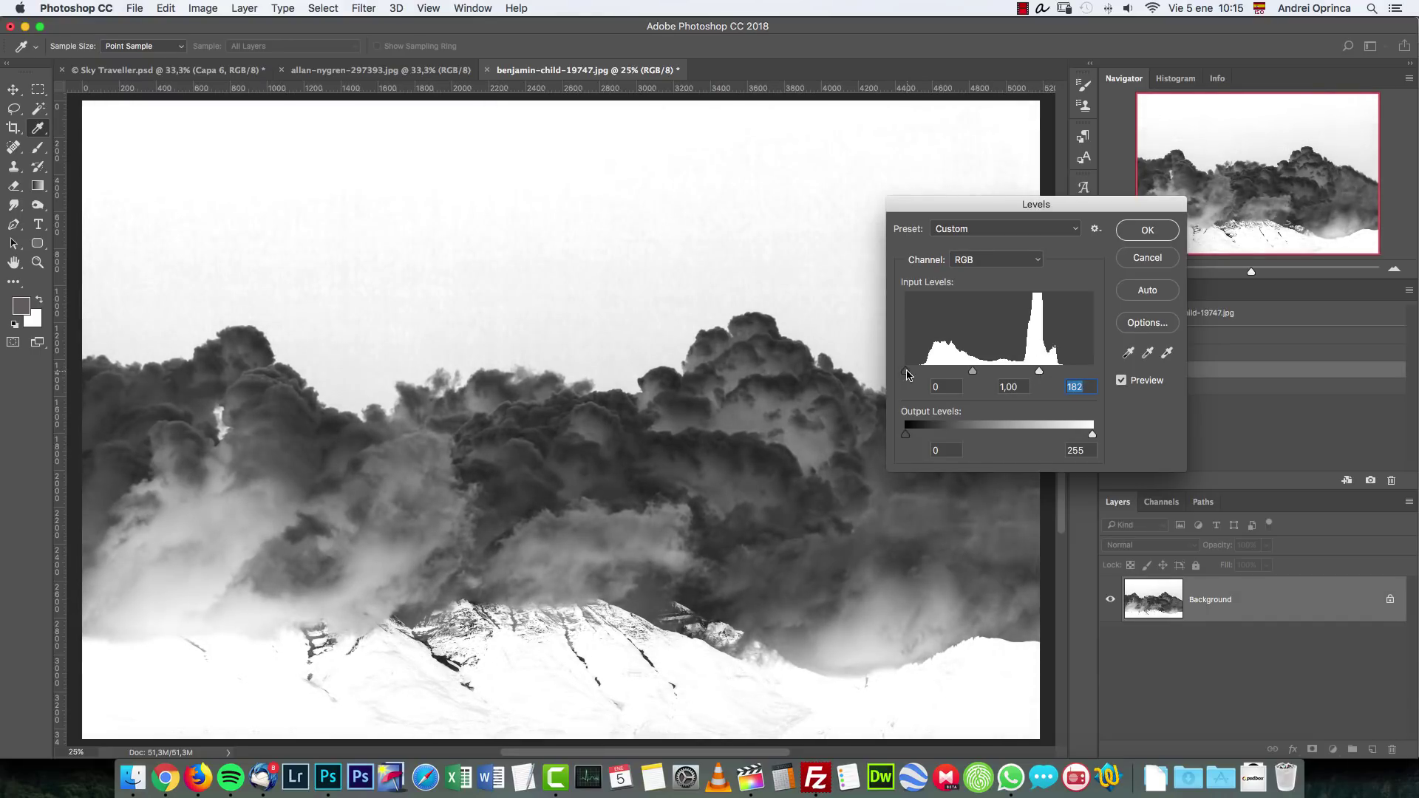
drag(911, 377, 1022, 386)
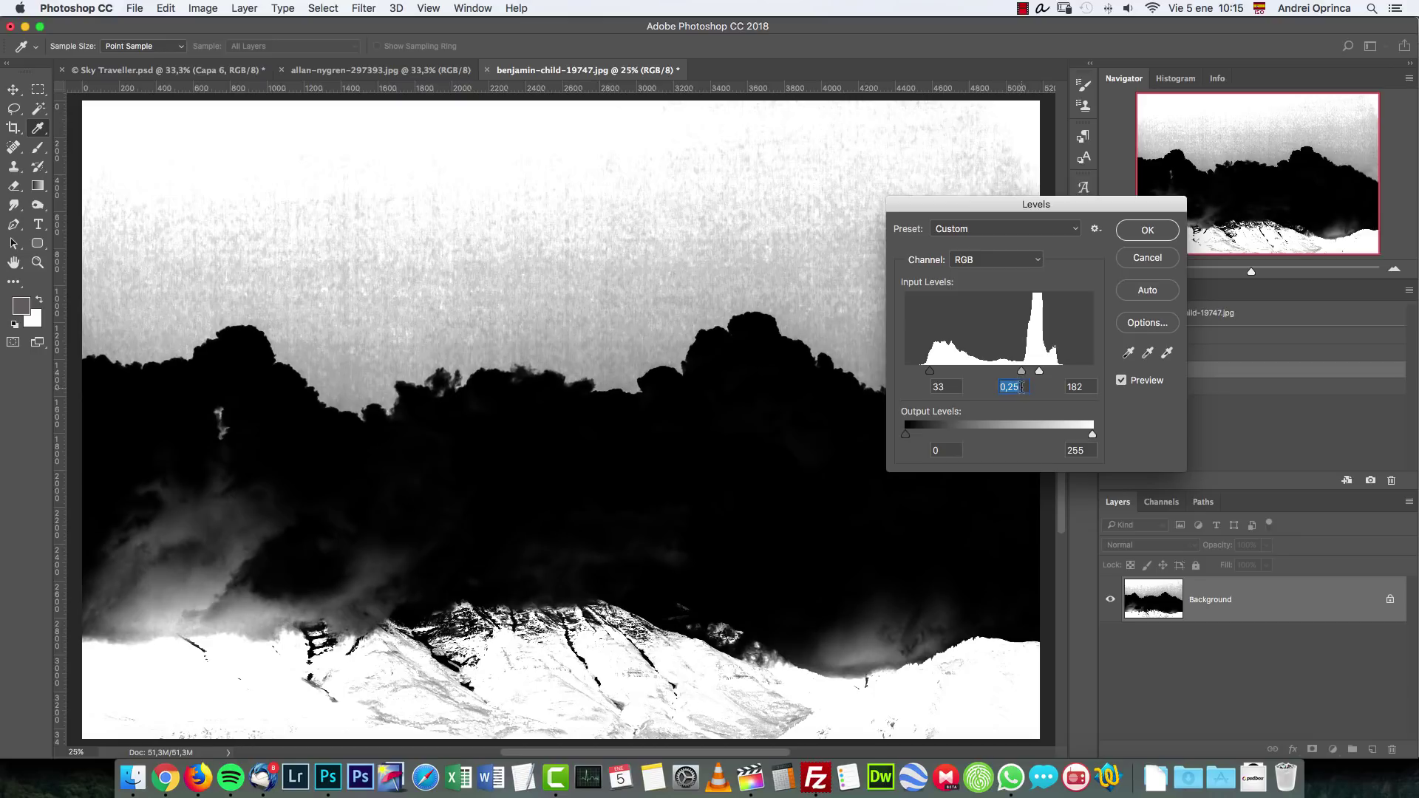
text(1)
click(1164, 239)
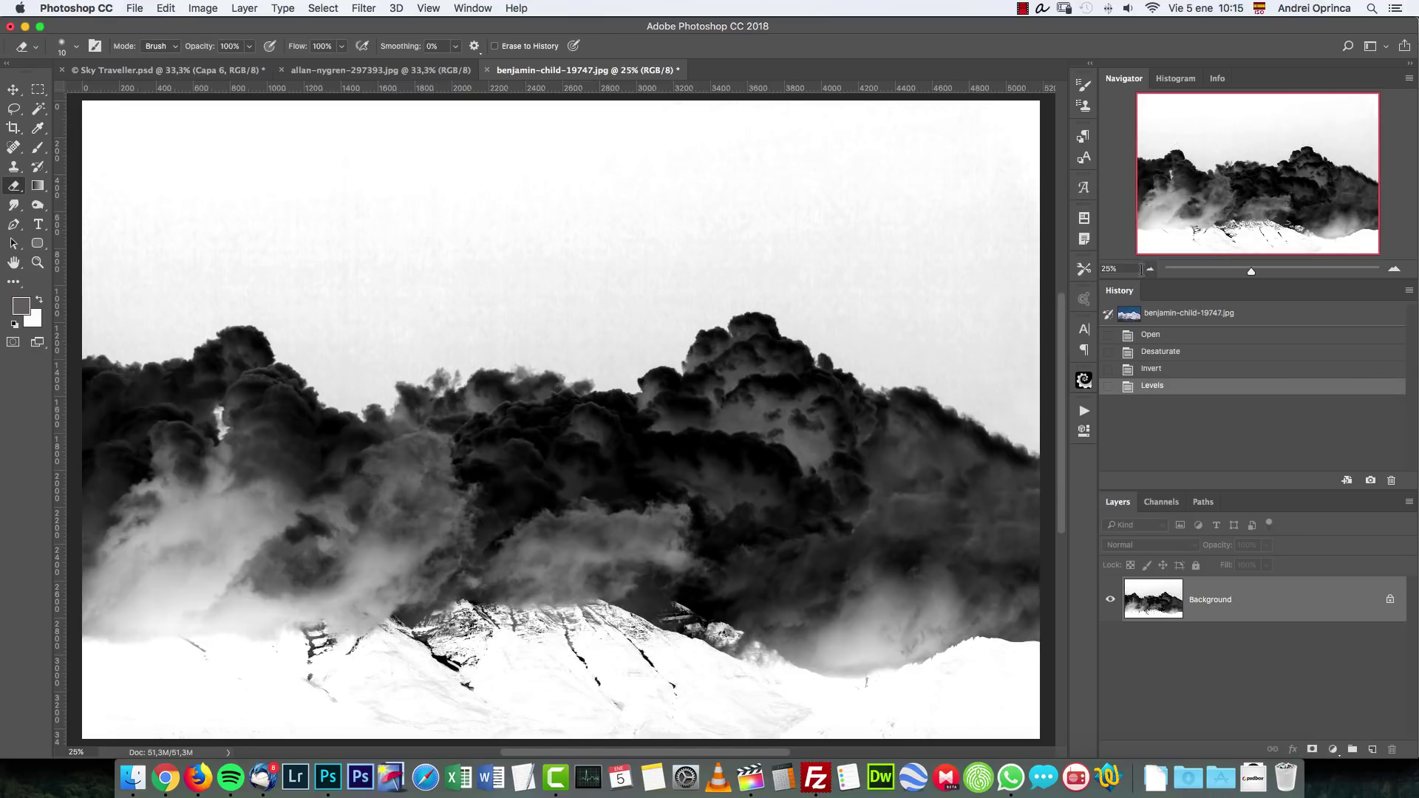
Step: Select the whole sky above the dark clouds with the Quick Selection tool
drag(580, 304, 592, 377)
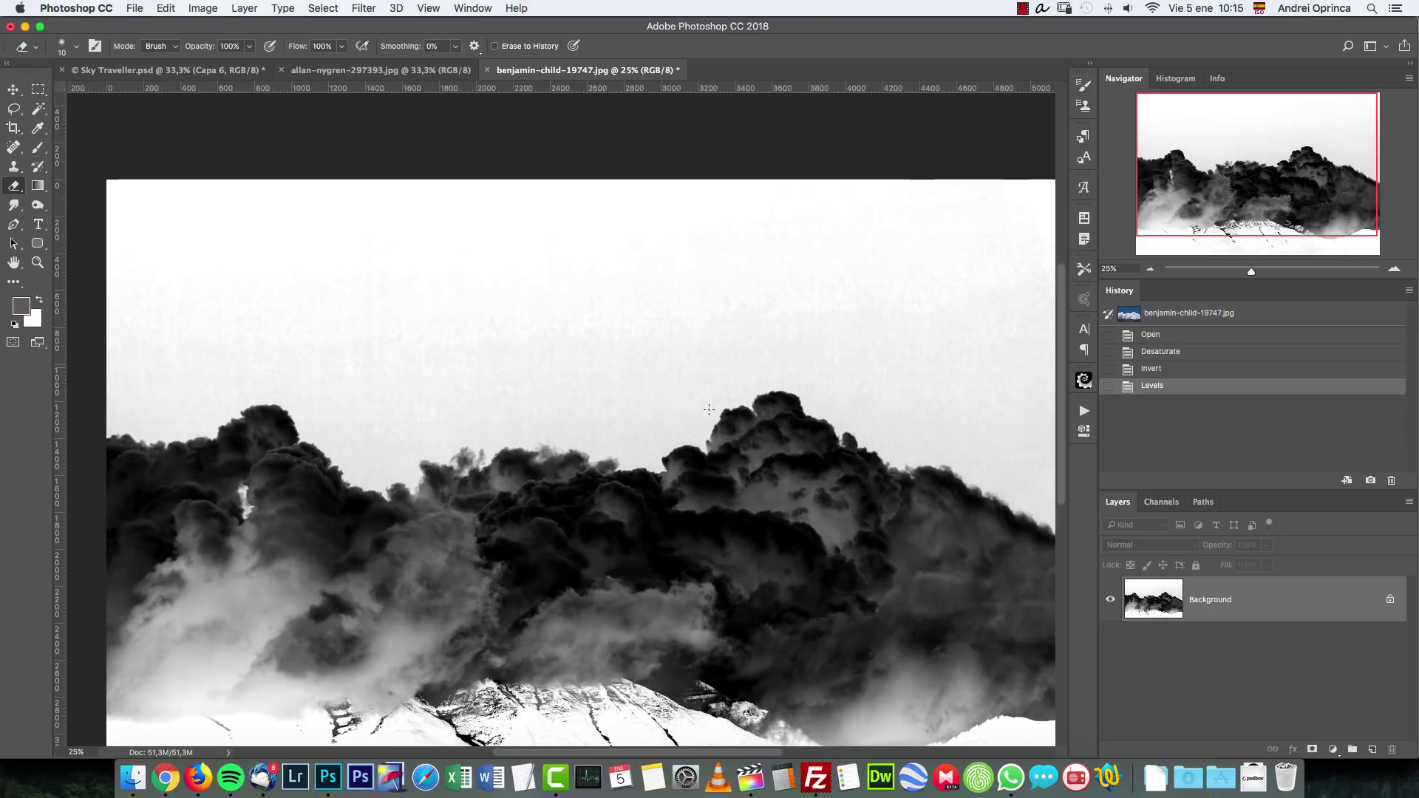
scroll(708, 409, down, 3)
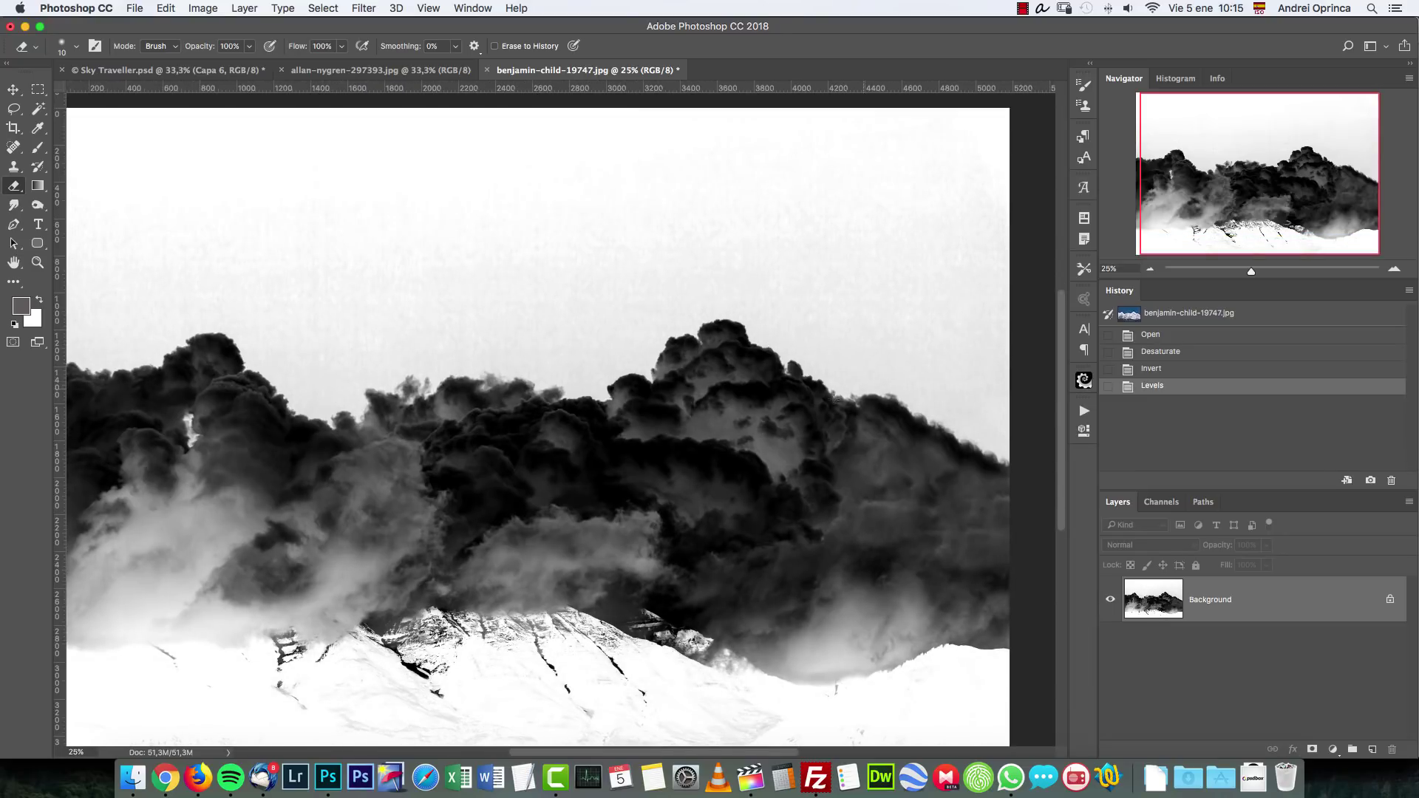
click(42, 108)
drag(41, 107, 91, 110)
click(1151, 271)
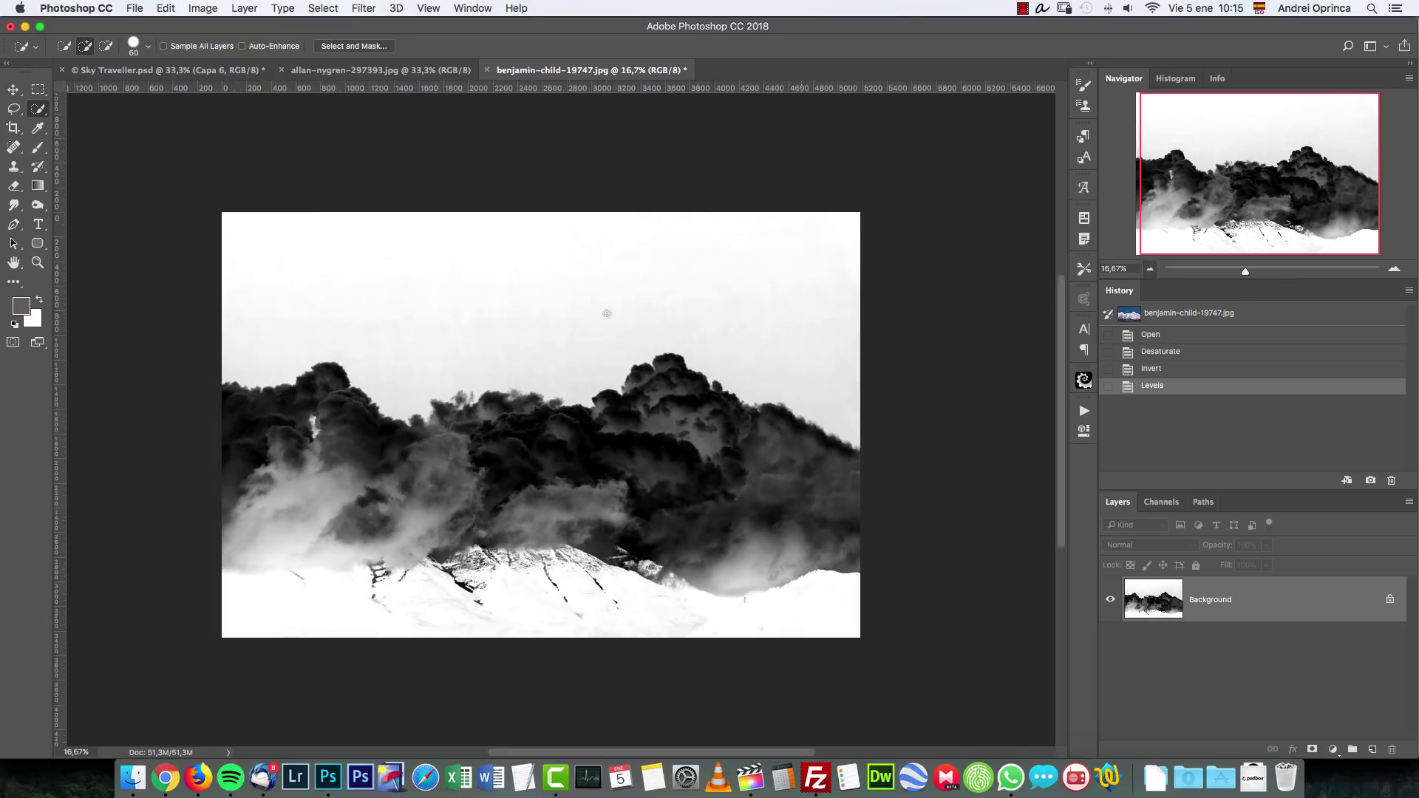
mouse_move(264, 267)
mouse_down()
mouse_move(350, 324)
mouse_move(865, 342)
mouse_up()
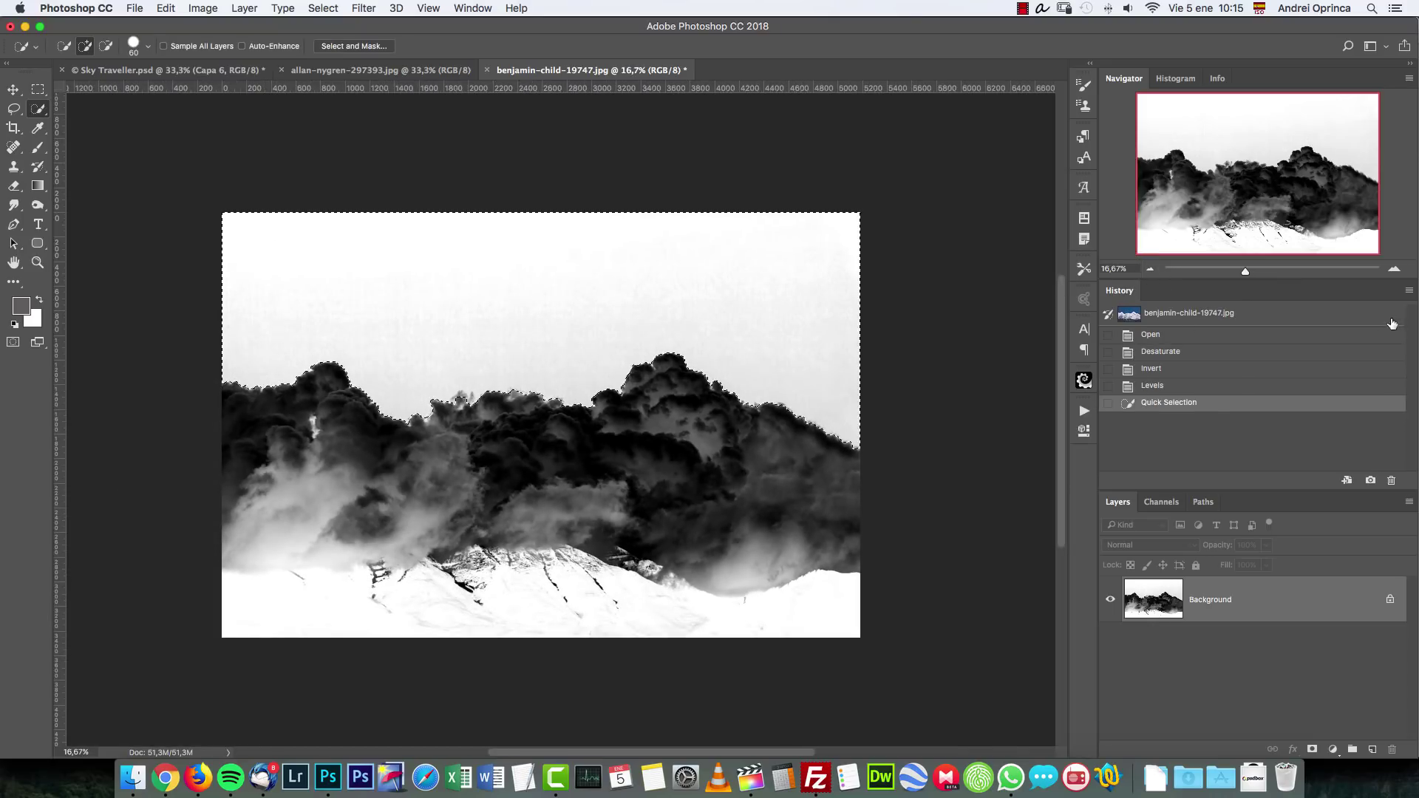
Step: Turn the selected sky pure white using Levels with a white input level of 225, and deselect it
click(1398, 269)
key(super+l)
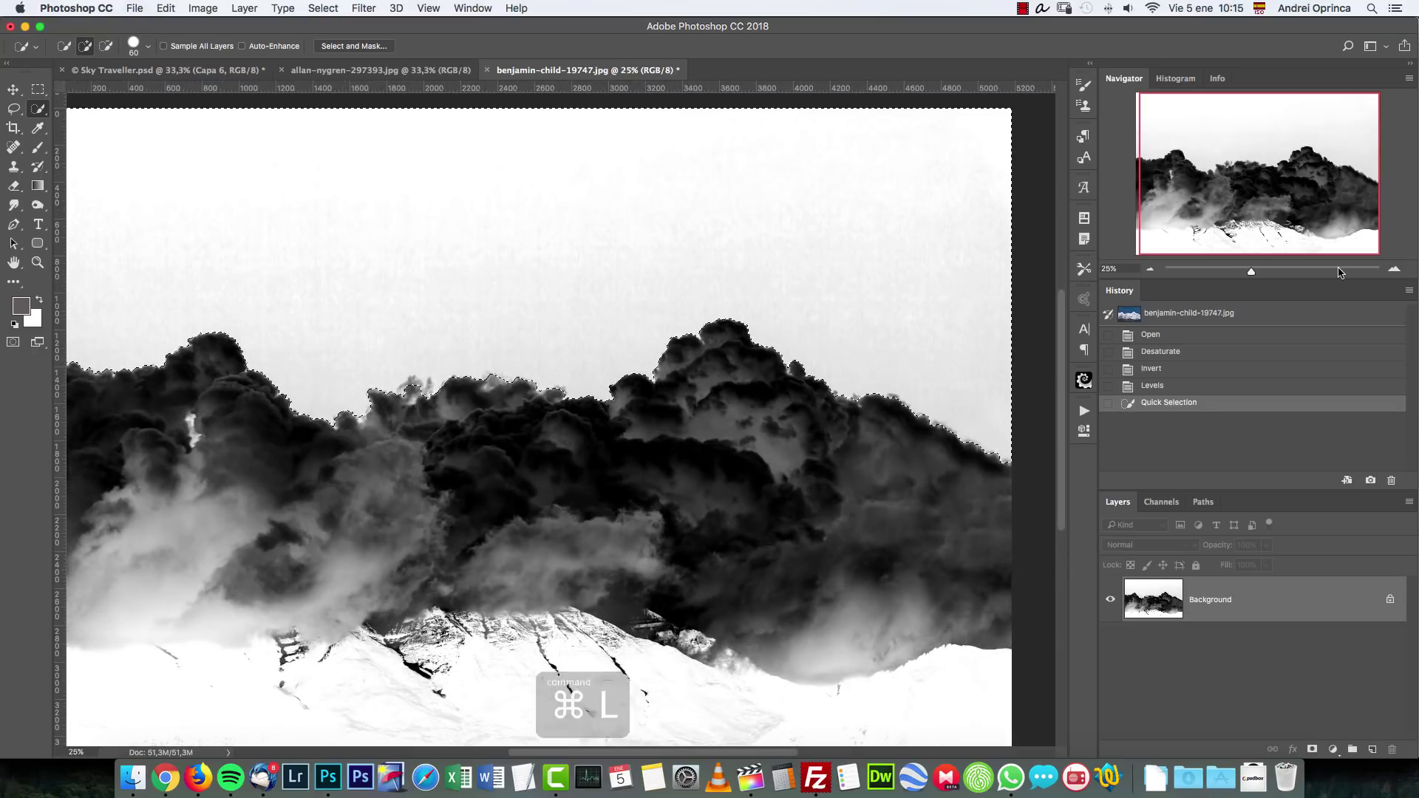
click(905, 372)
drag(1093, 370, 1070, 374)
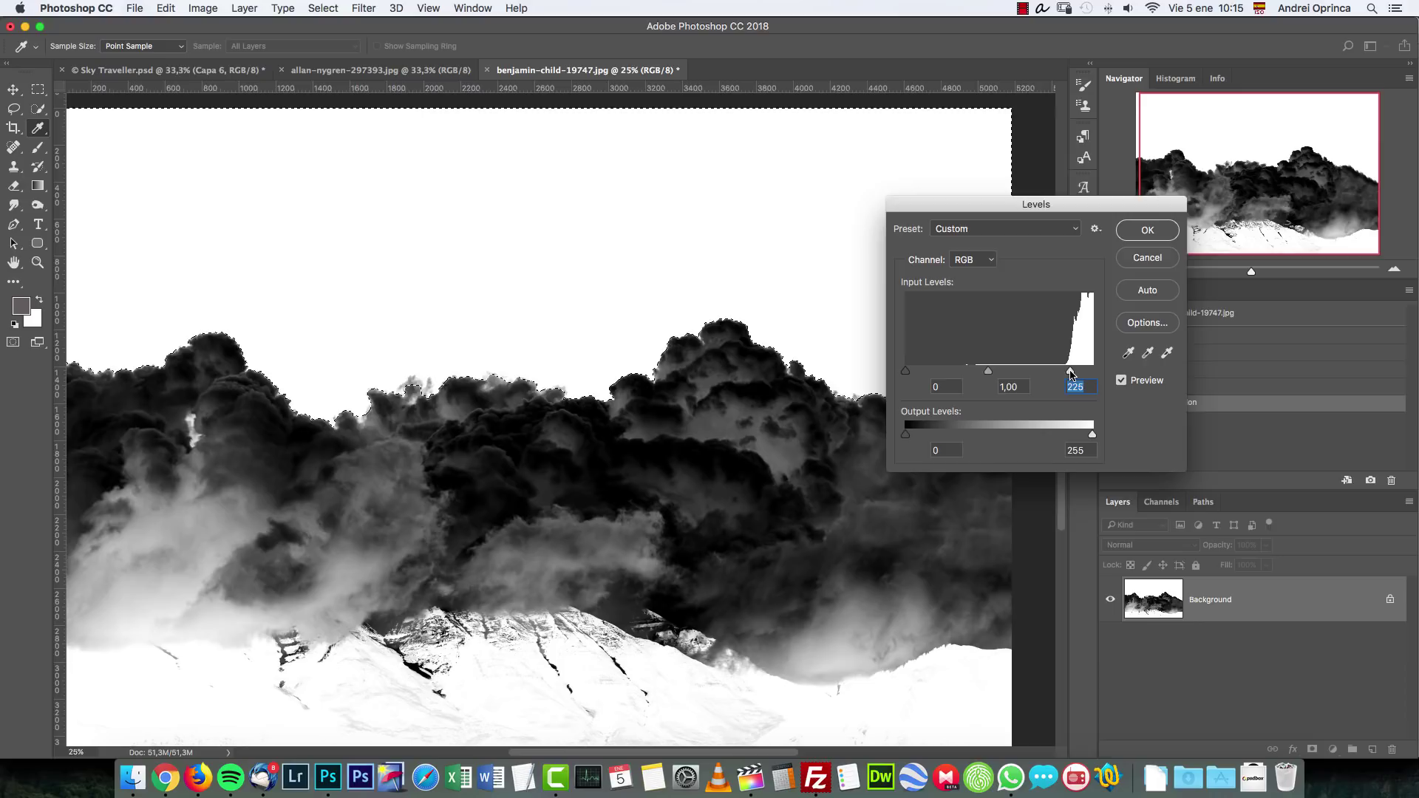
click(1144, 231)
key(super+d)
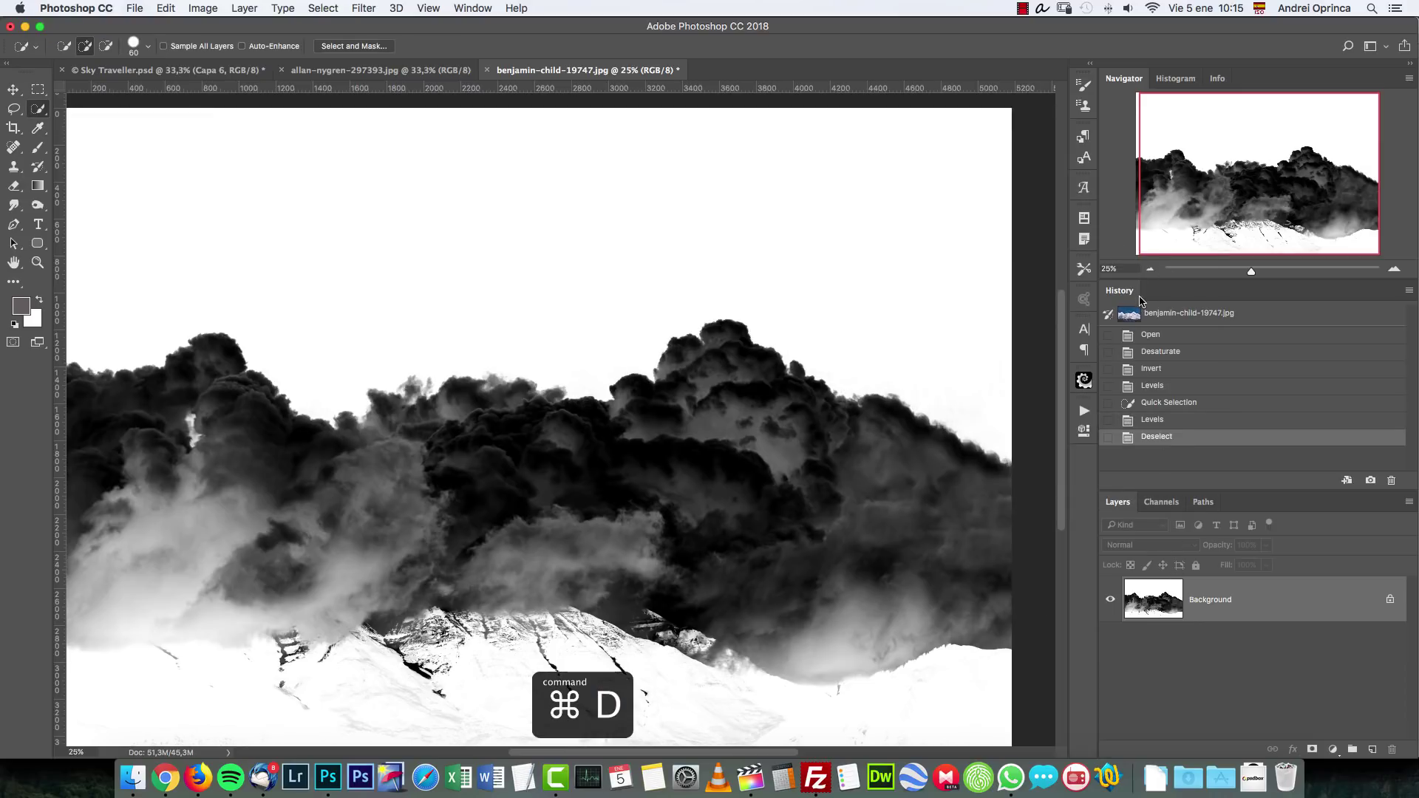
Step: Paint the snowy ground and mist below the clouds solid black using a large soft brush at 100% opacity
click(1151, 269)
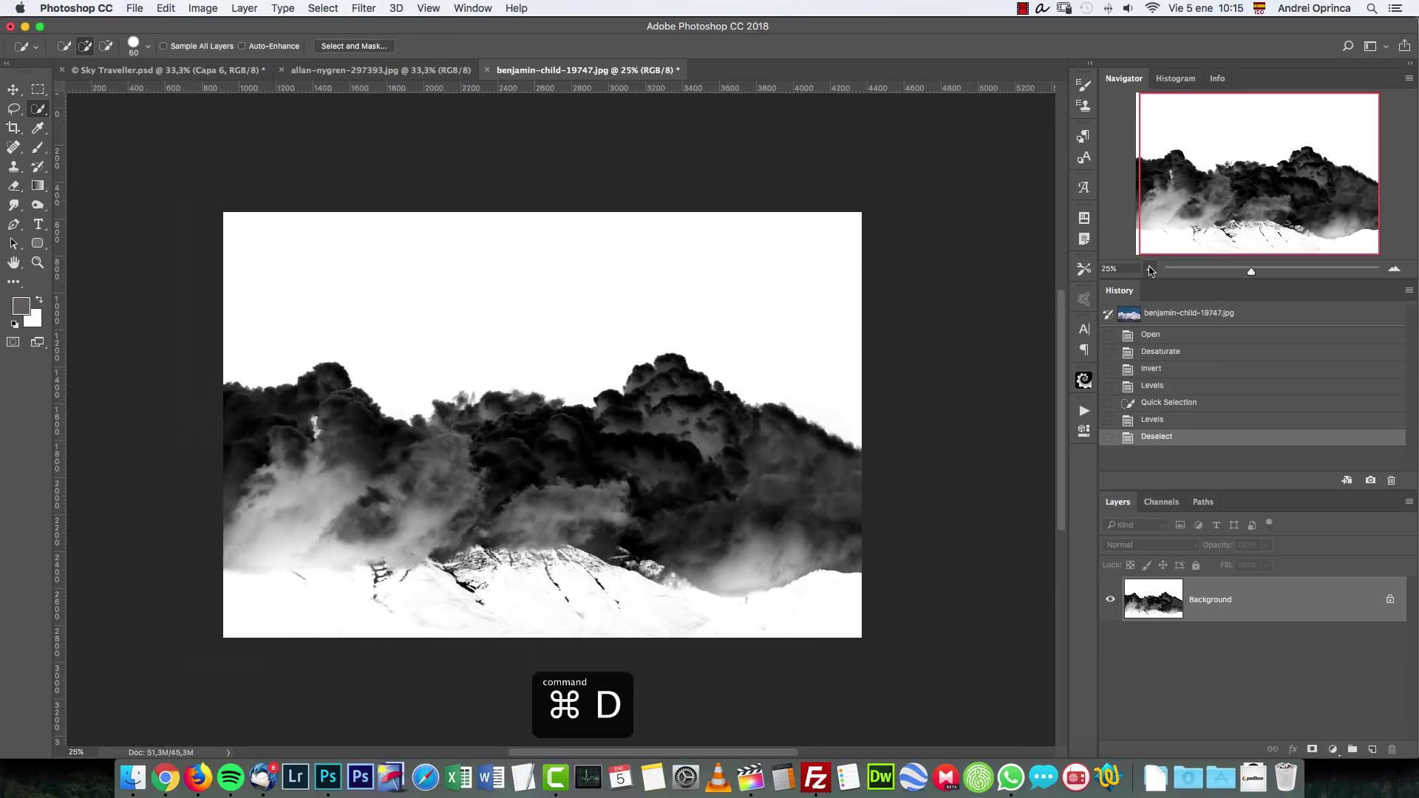
click(38, 89)
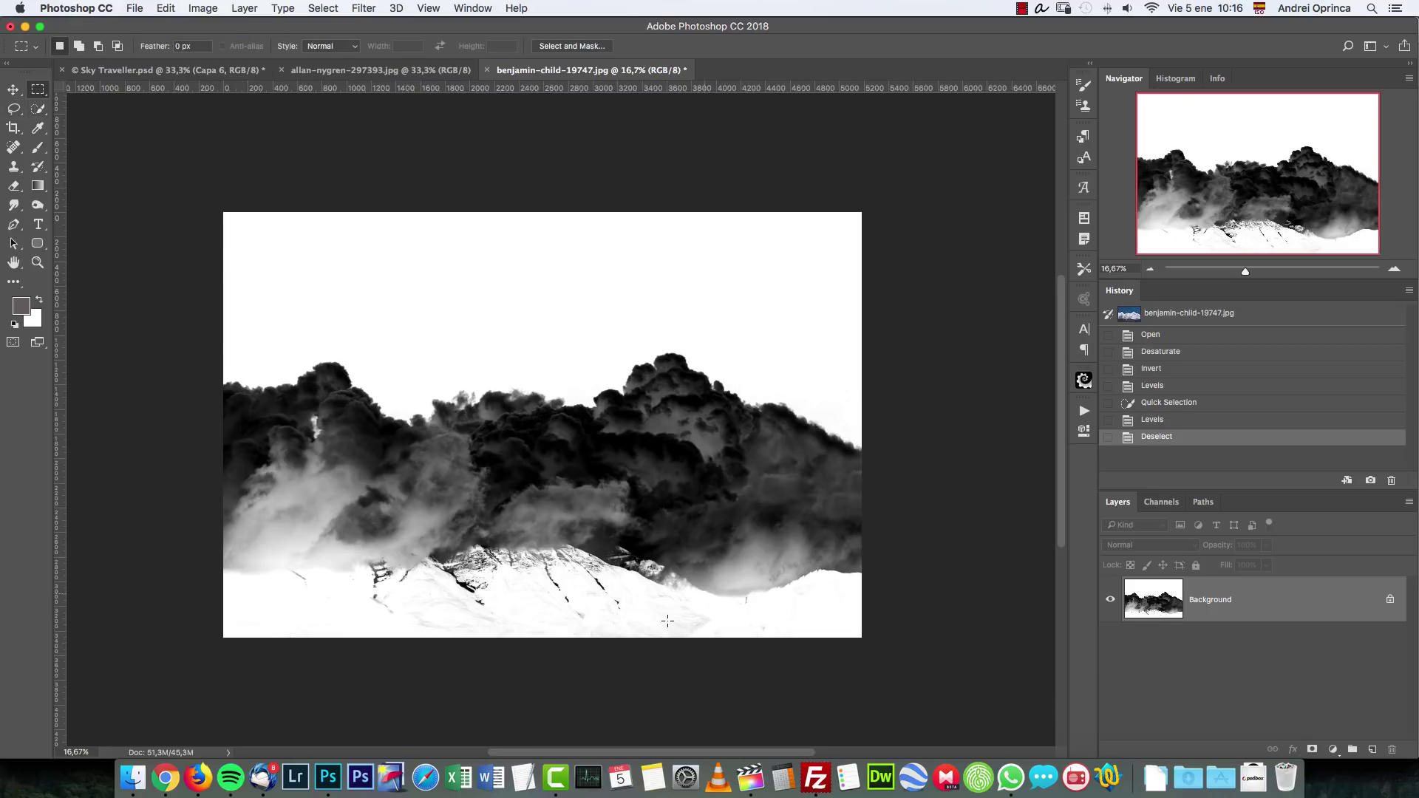
key(b)
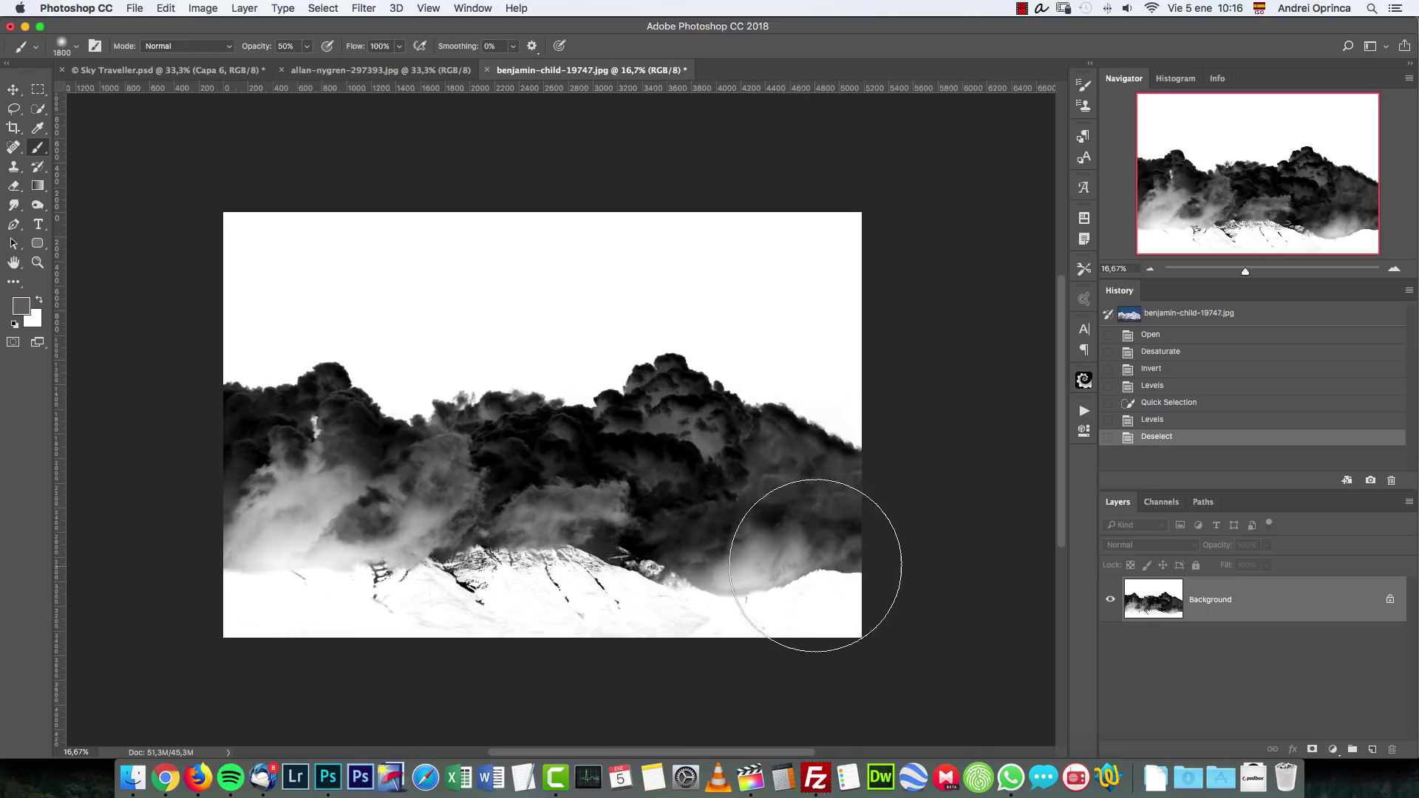
key(f)
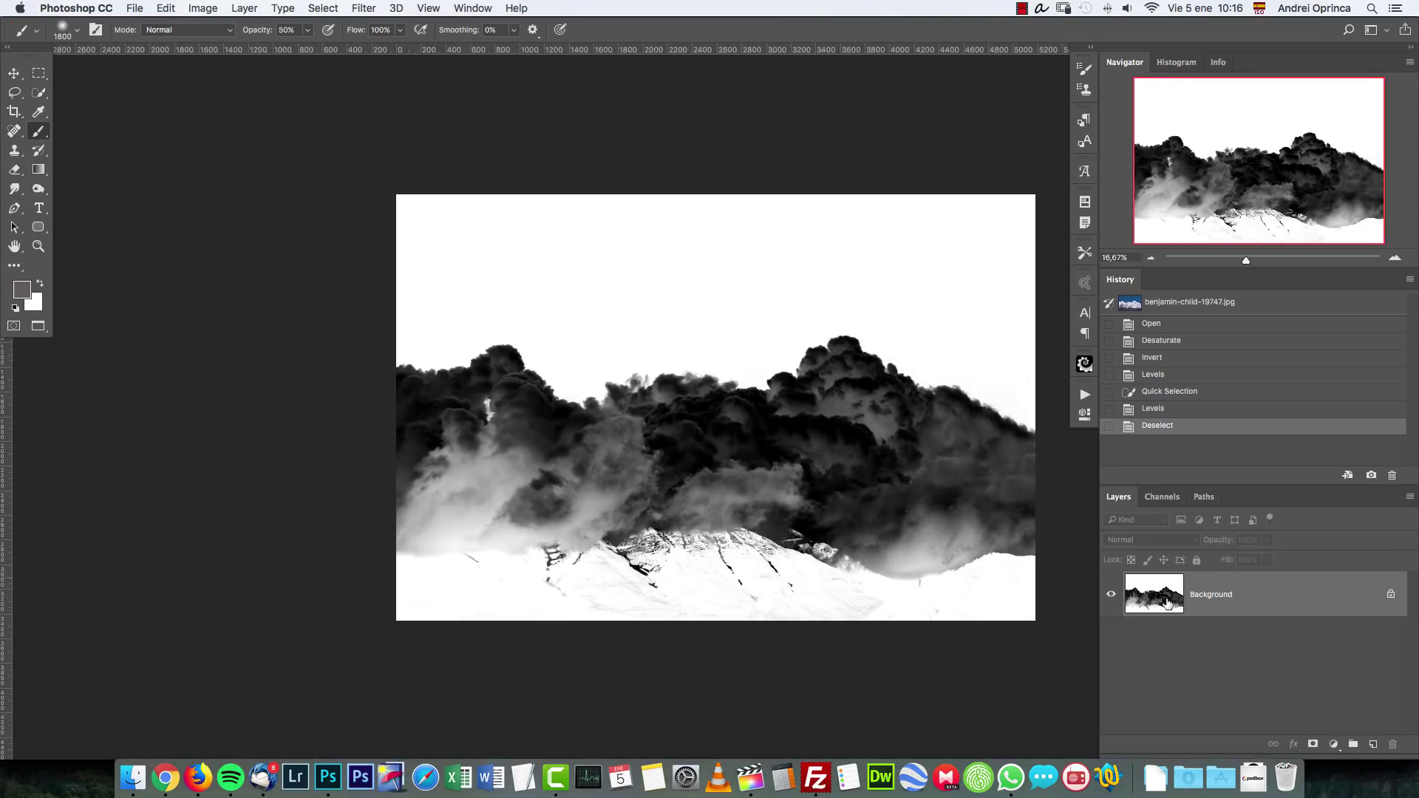
key(d)
key(bracketleft)
key(bracketleft)
key(bracketleft)
key(bracketleft)
mouse_move(973, 575)
mouse_down()
mouse_move(491, 523)
mouse_move(384, 532)
mouse_up()
key(0)
key(bracketleft)
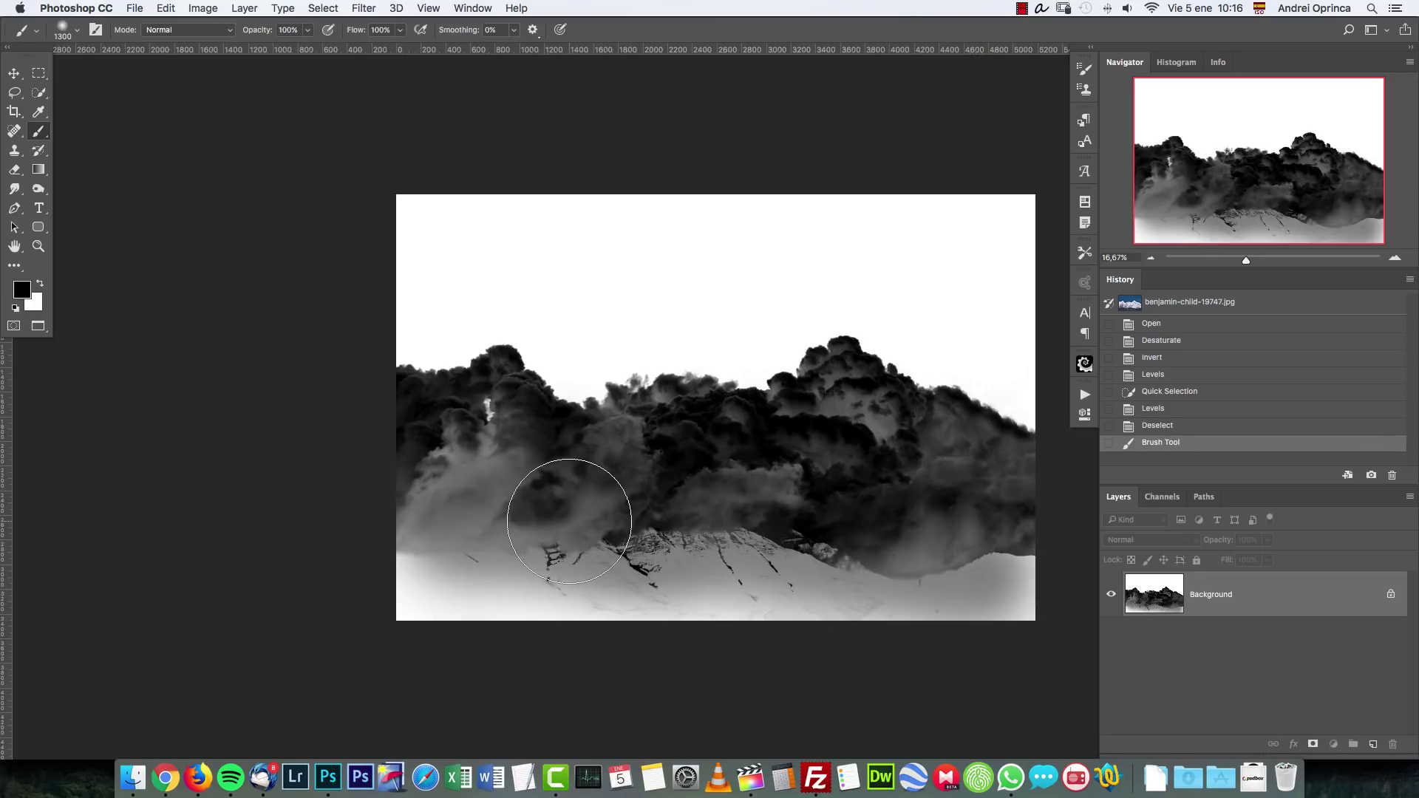
drag(570, 523, 835, 697)
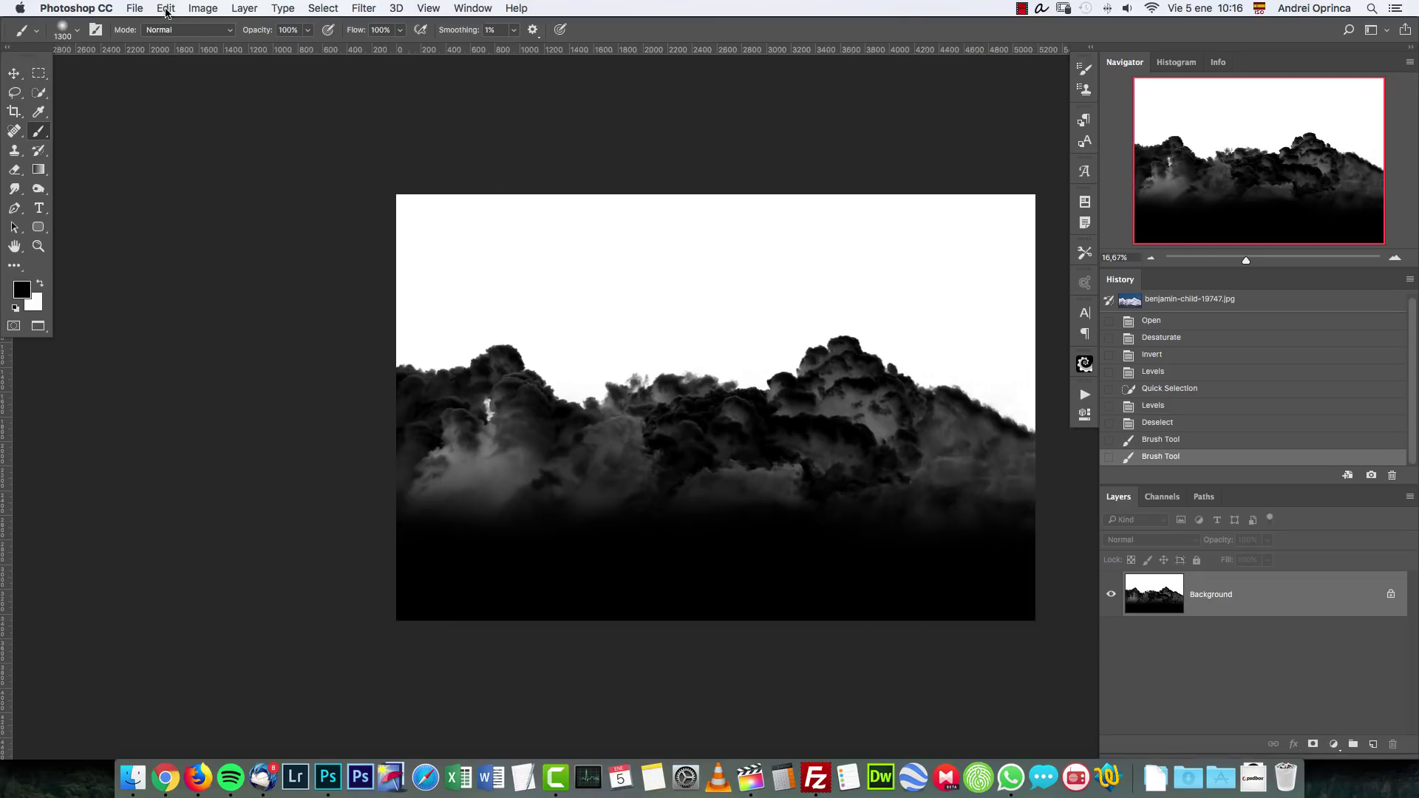
Step: Resize the cloud image to 5000 pixels wide, keeping its proportions and the resolution of 72 pixels/inch
click(164, 11)
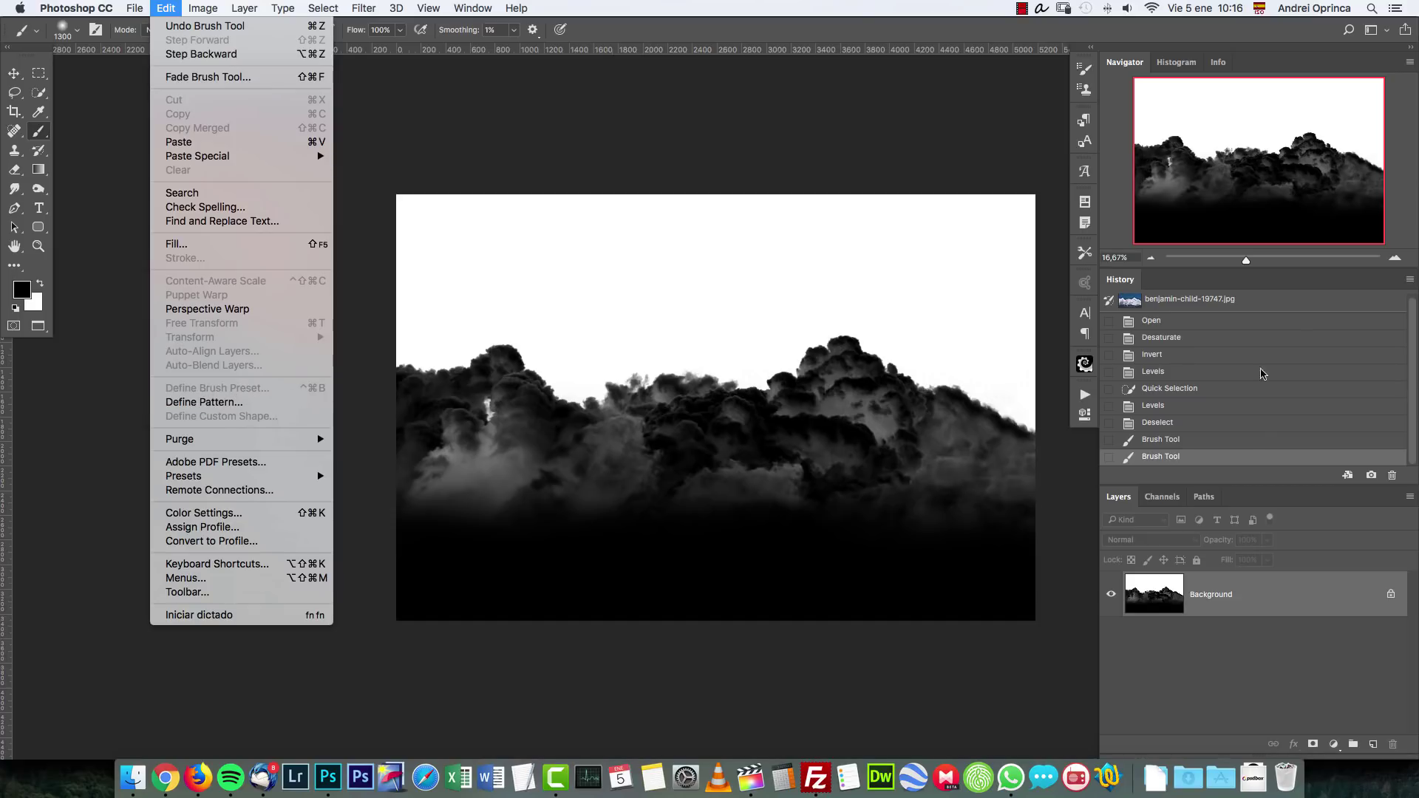
click(1394, 258)
click(1395, 258)
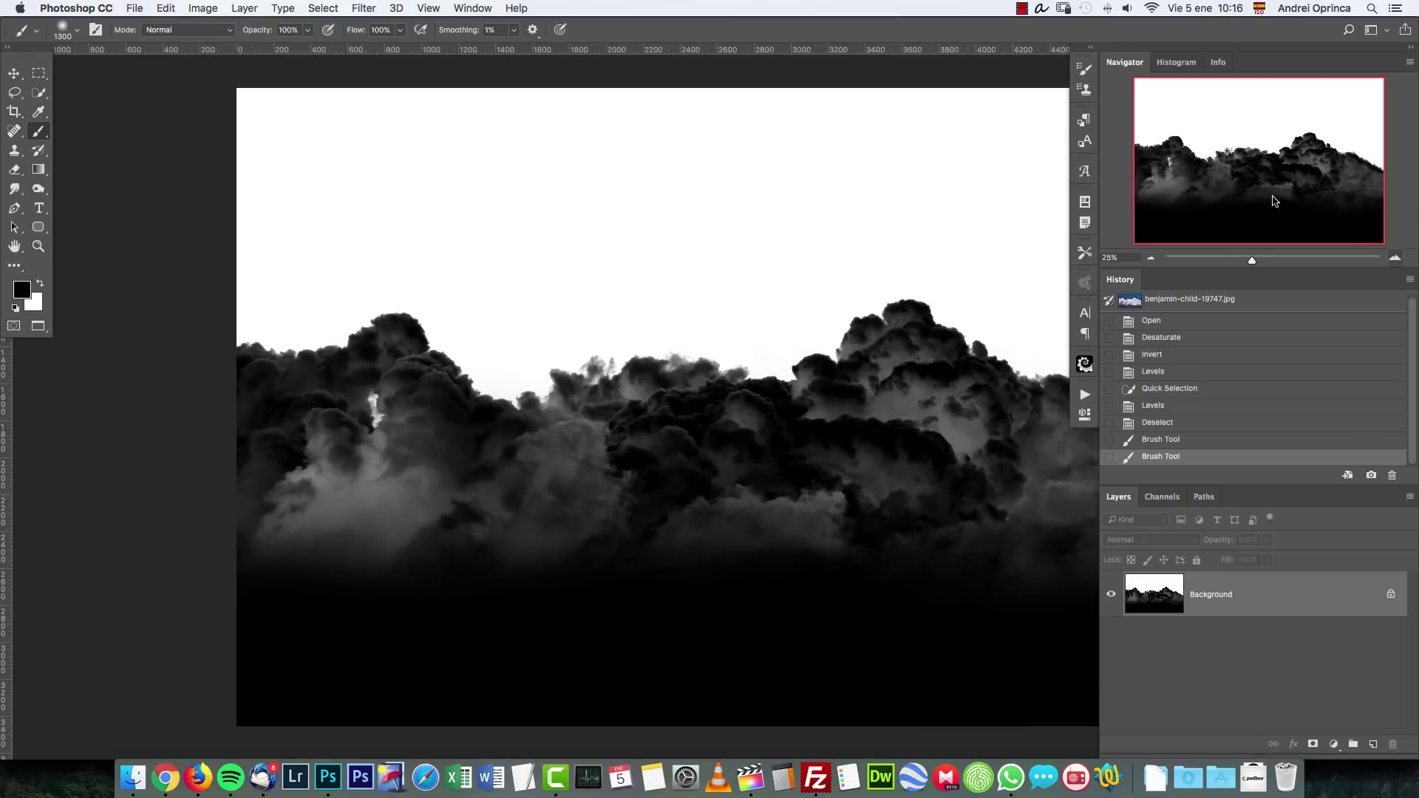
mouse_move(672, 497)
mouse_down()
mouse_move(586, 513)
mouse_move(628, 510)
mouse_up()
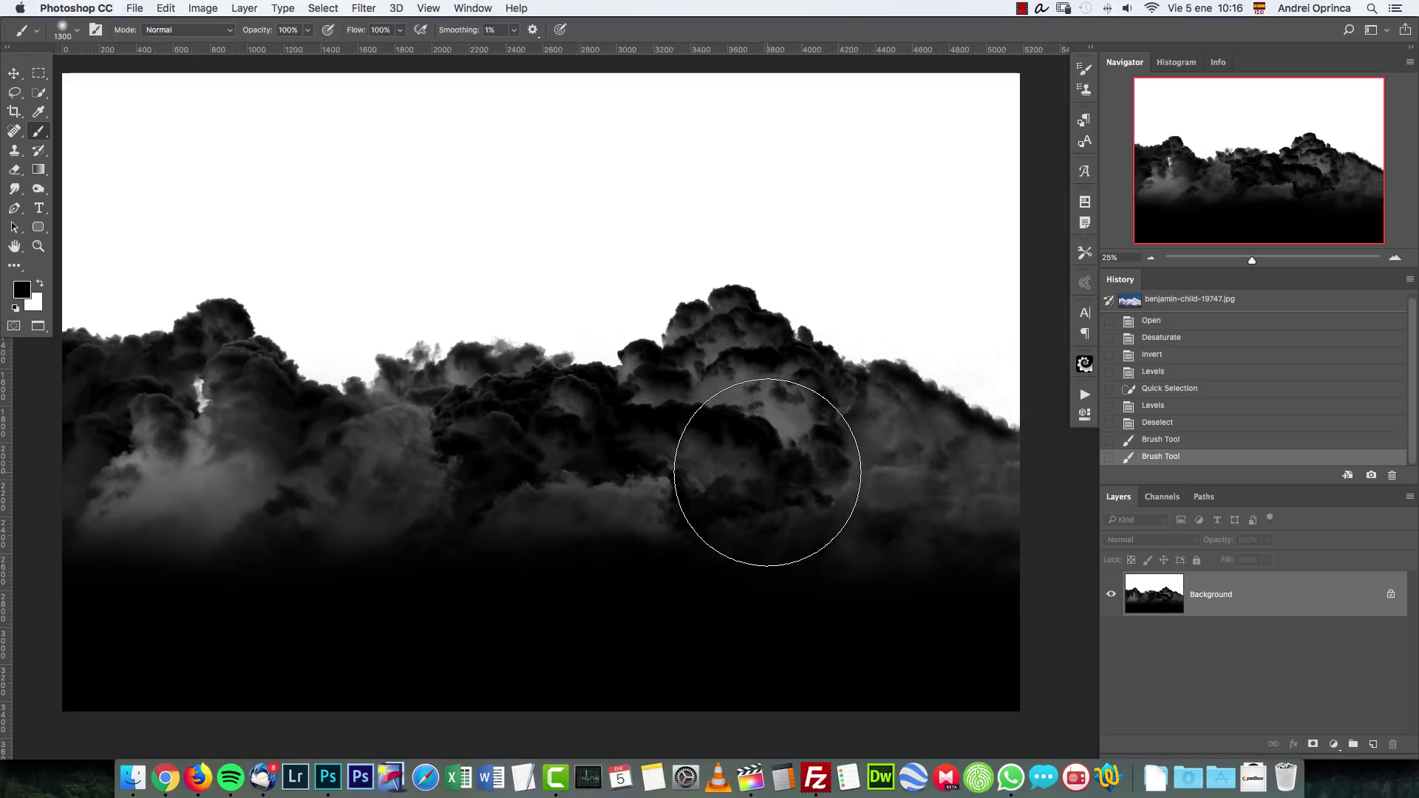
key(alt+super+i)
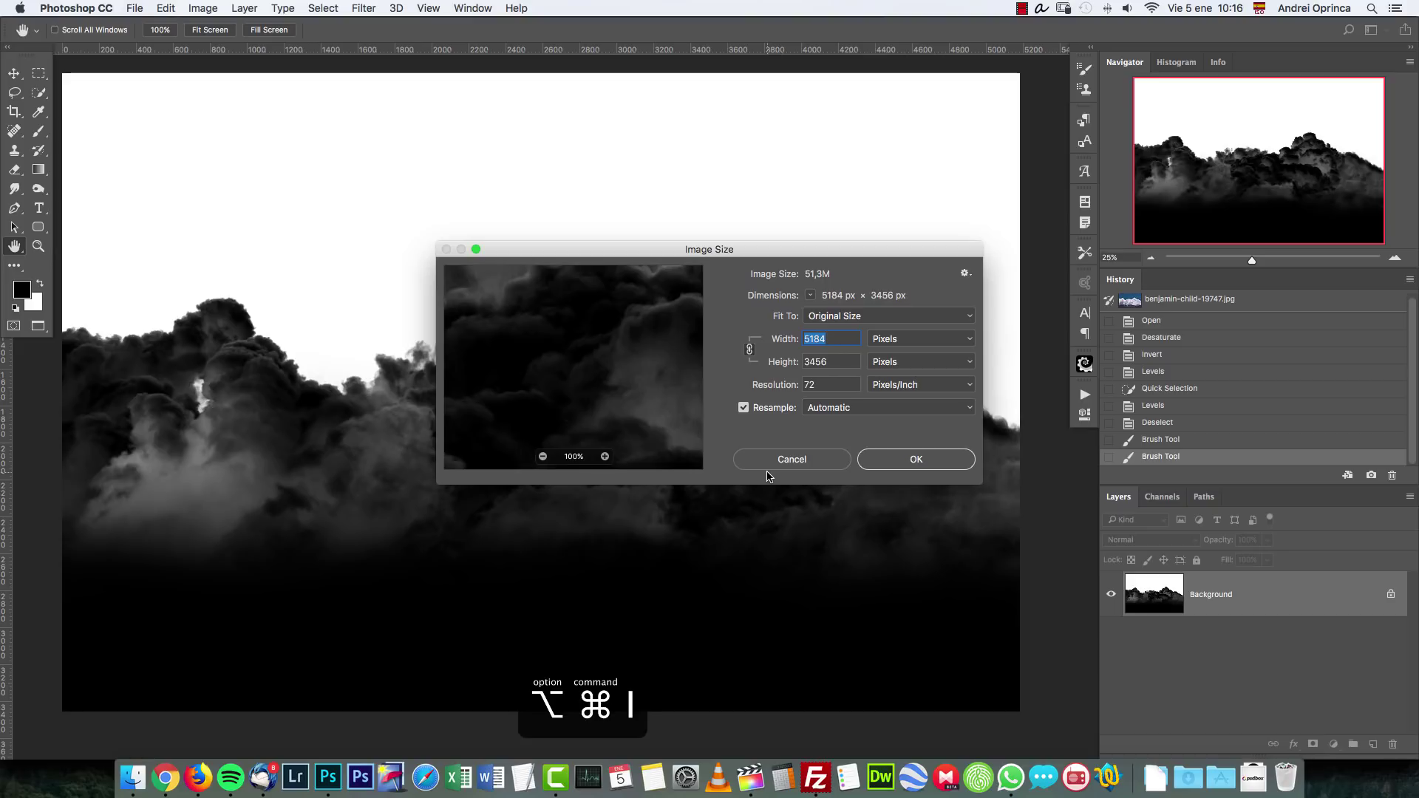
text(500)
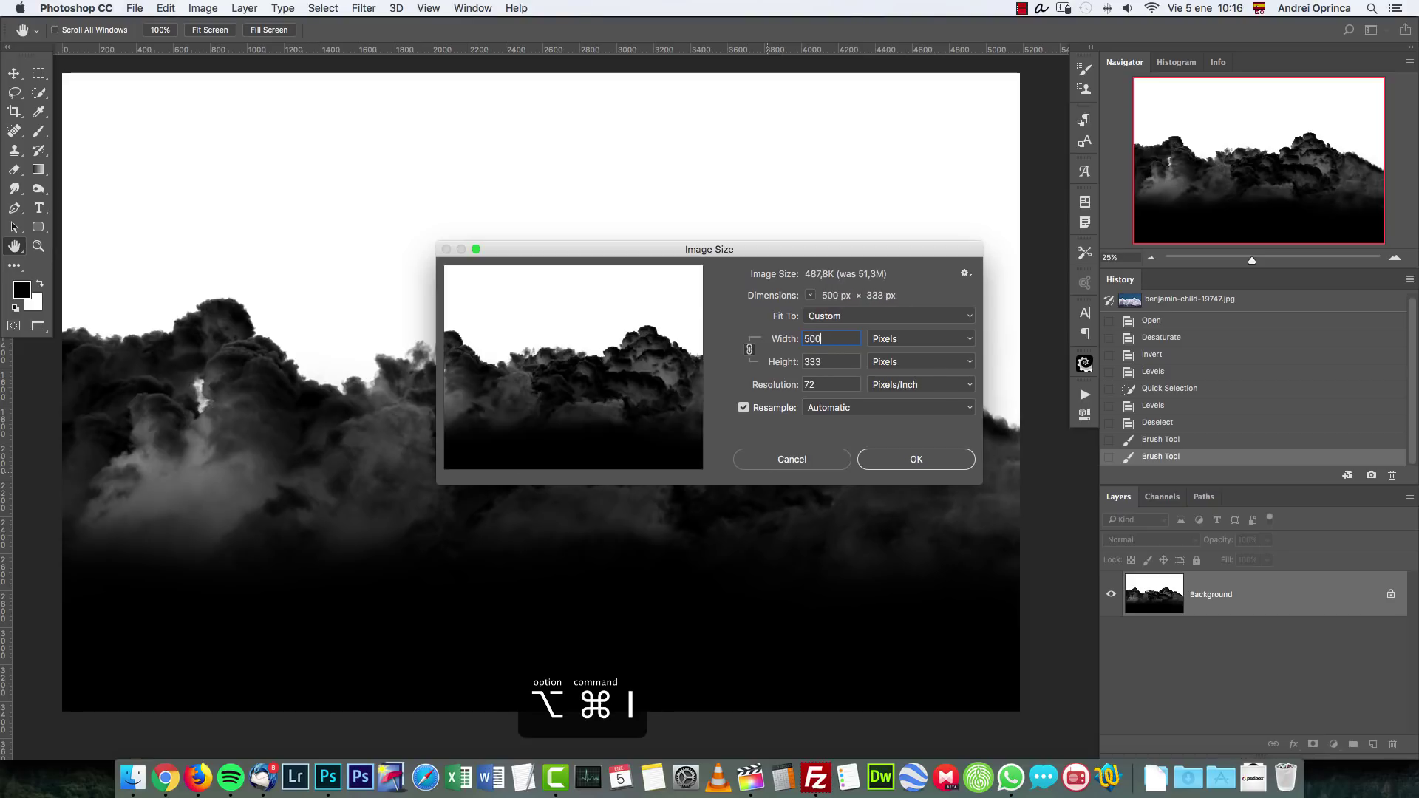
text(0)
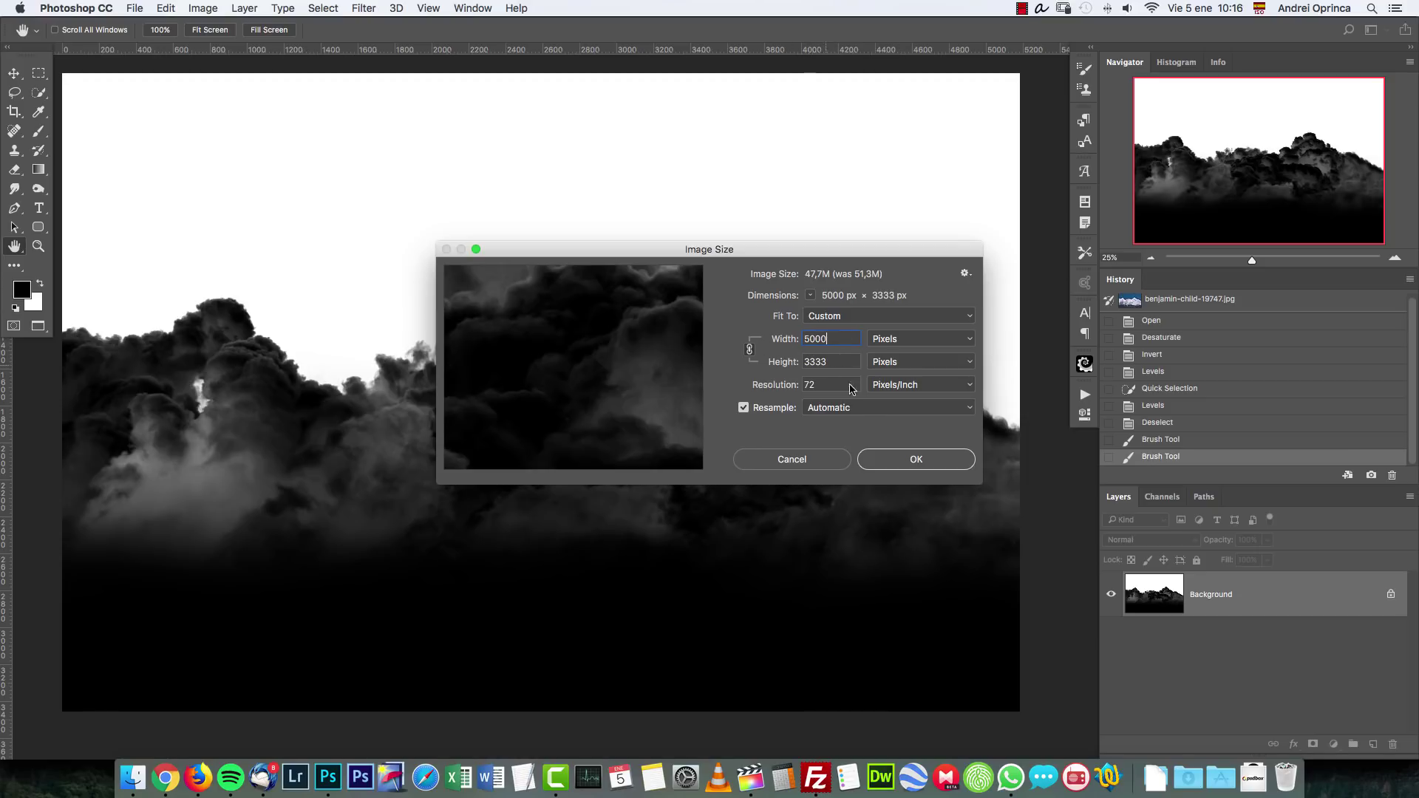
click(915, 460)
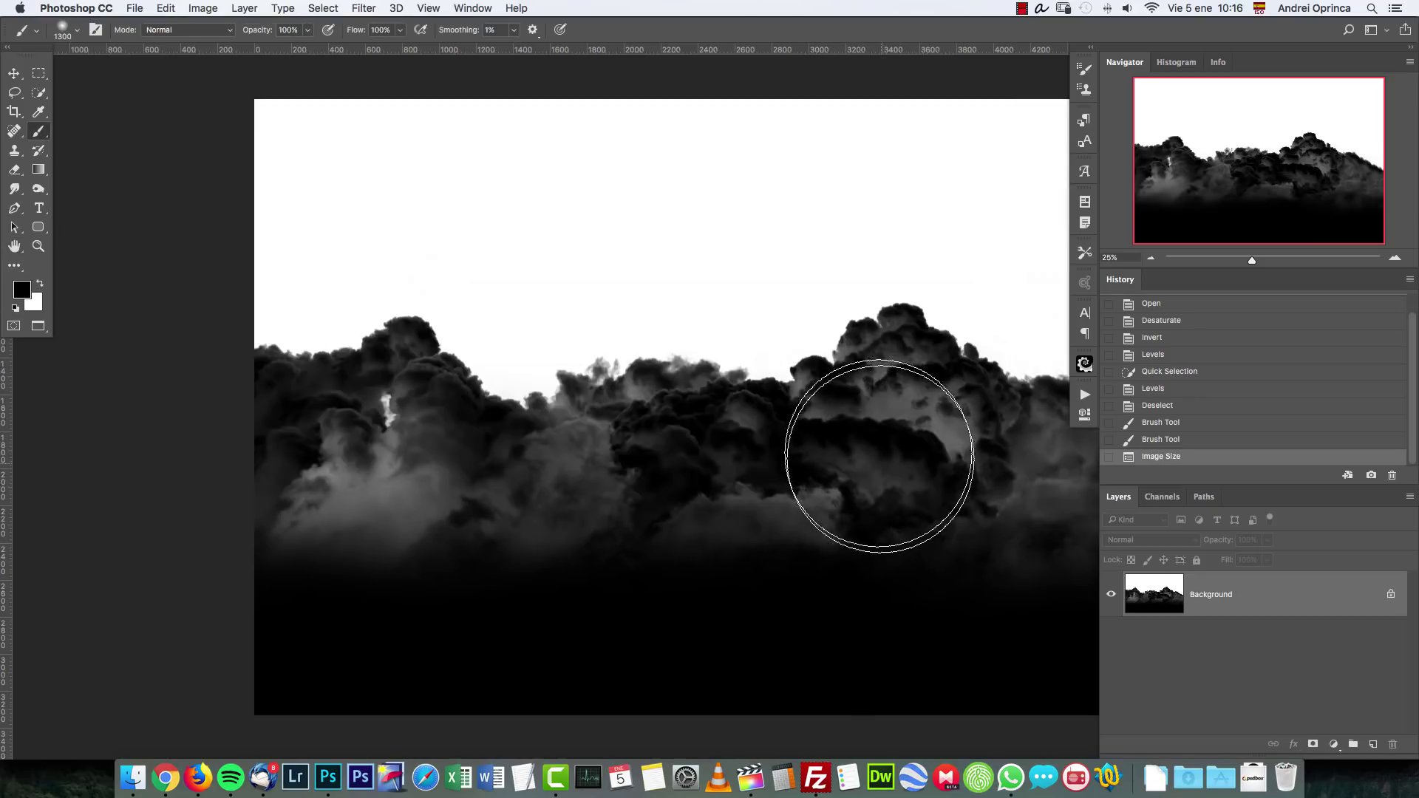
scroll(786, 421, right, 5)
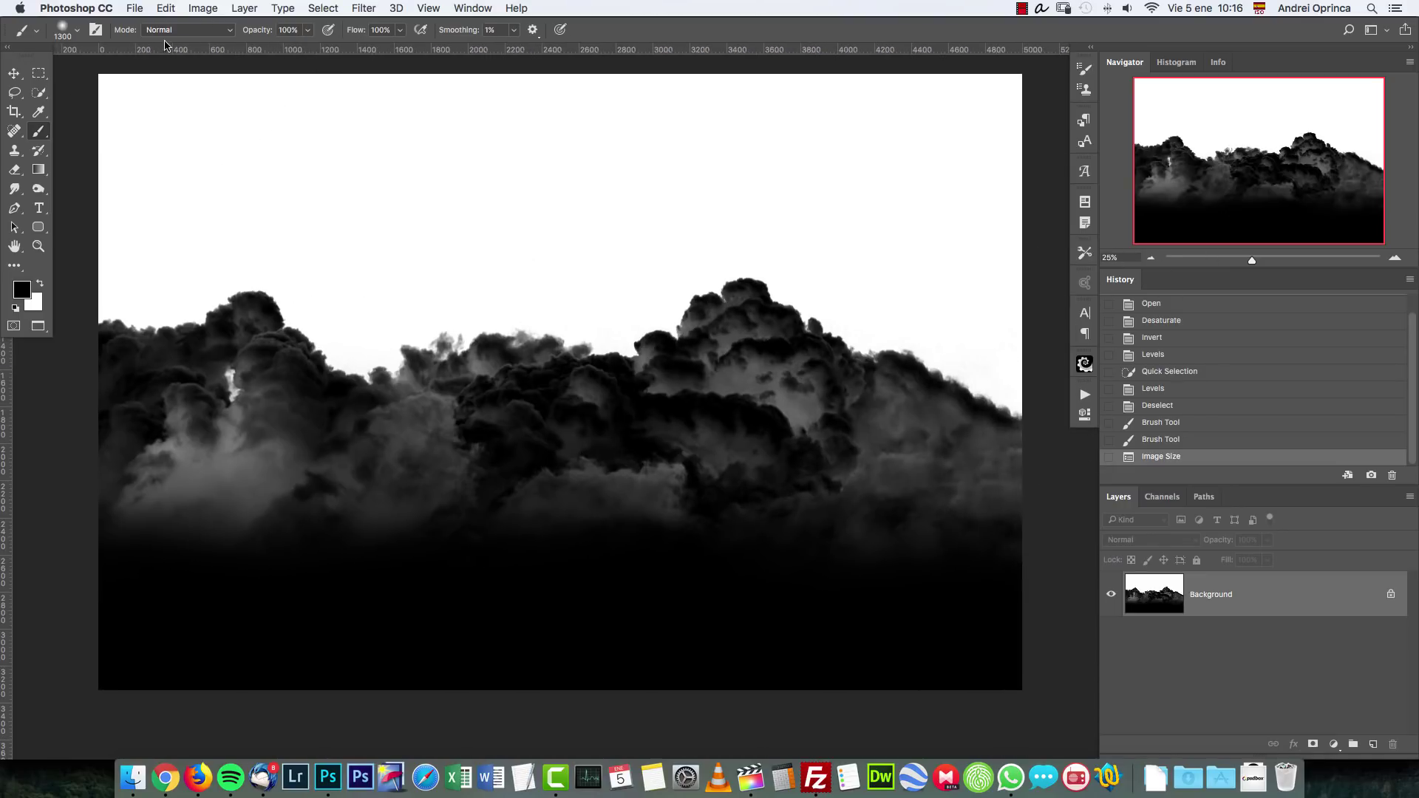
click(176, 13)
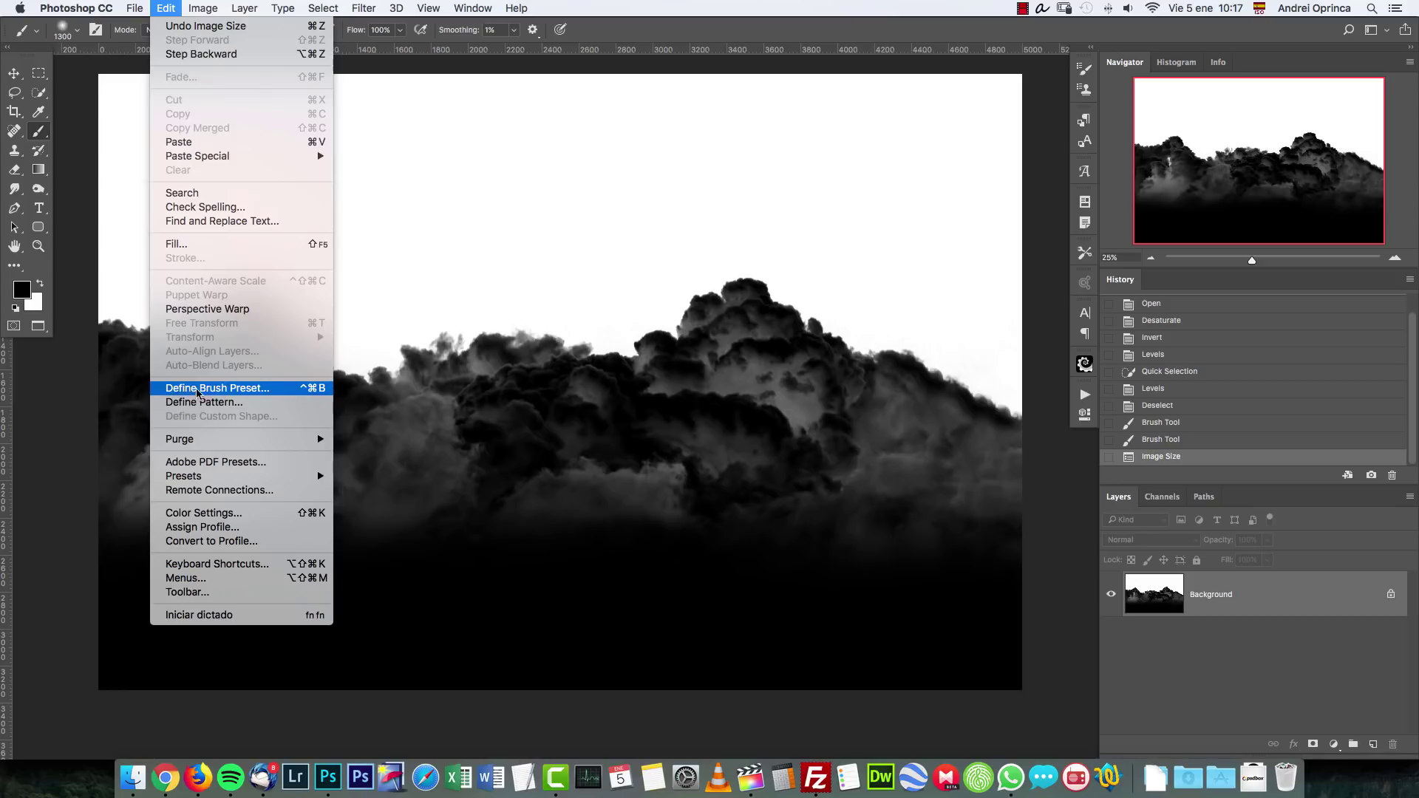
click(248, 391)
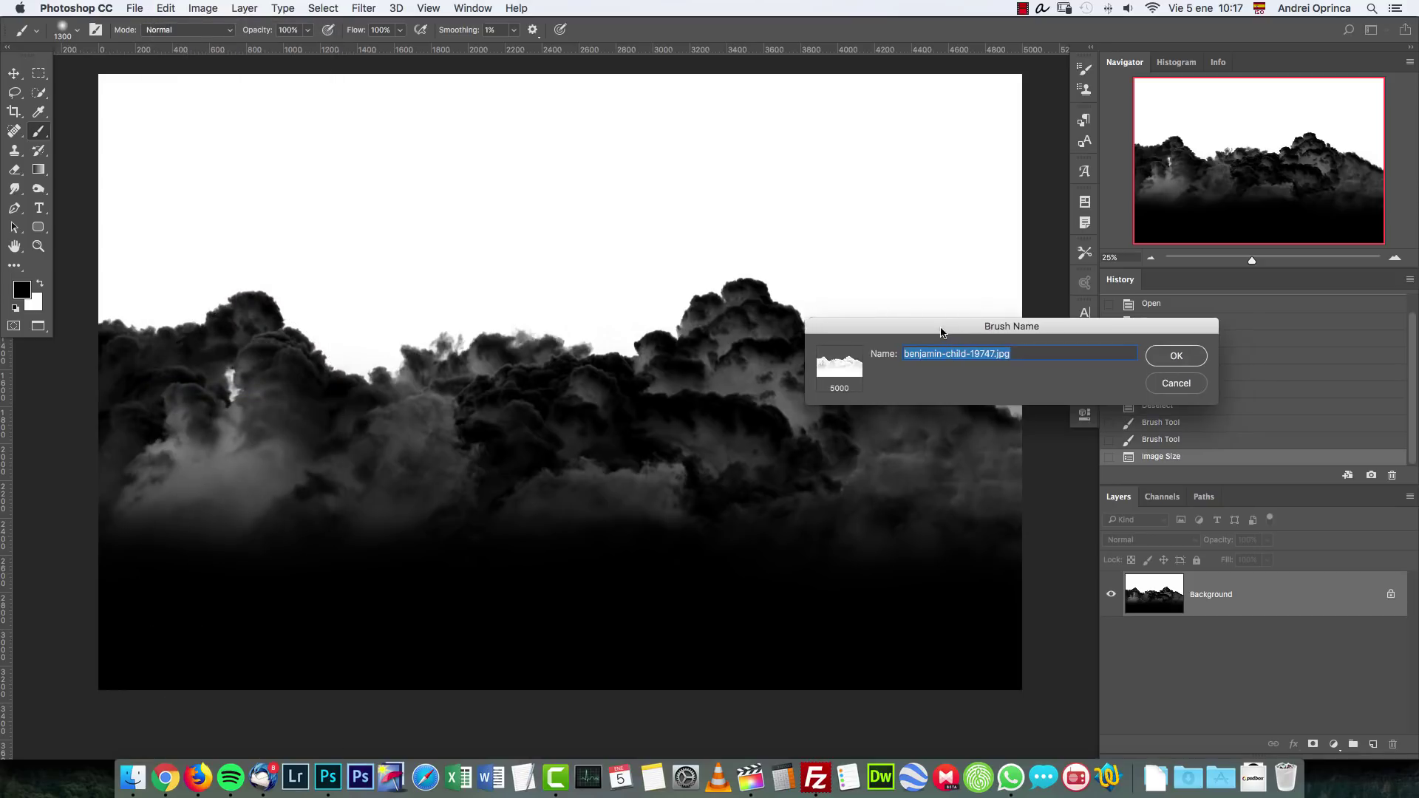
drag(944, 327, 620, 310)
text(Cliuds)
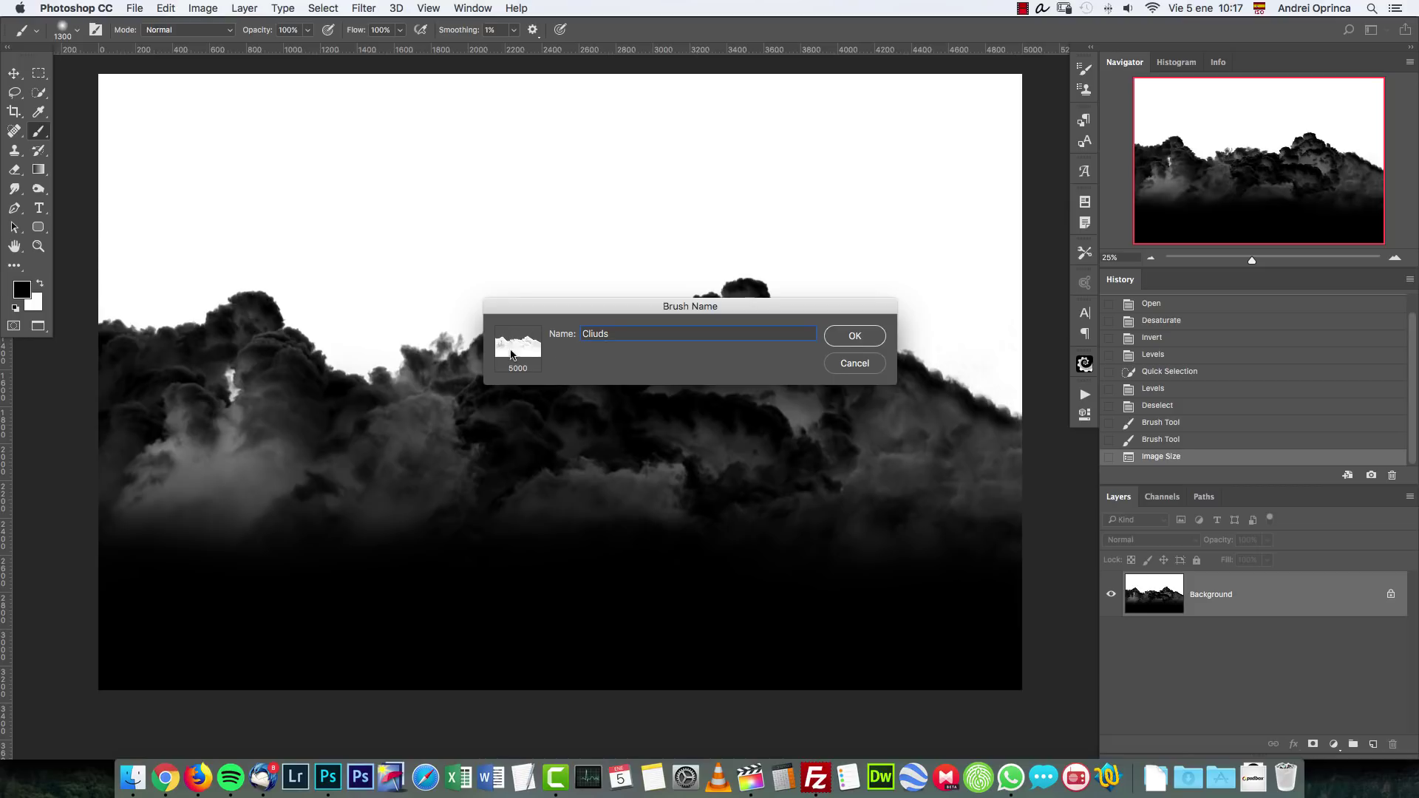
click(851, 370)
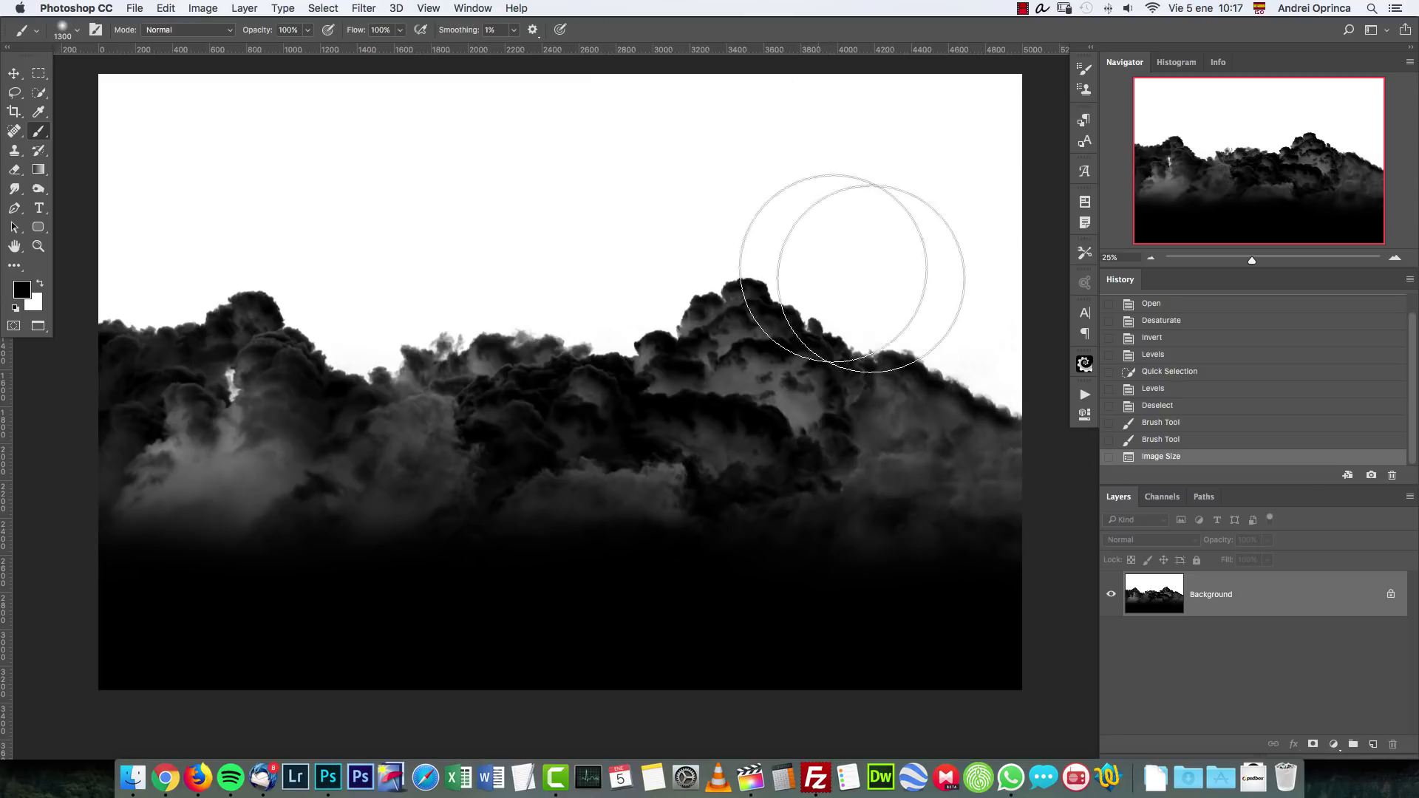
Step: Close the black-and-white cloud image and open the Statue of Liberty photo from the Stock folder
key(super+w)
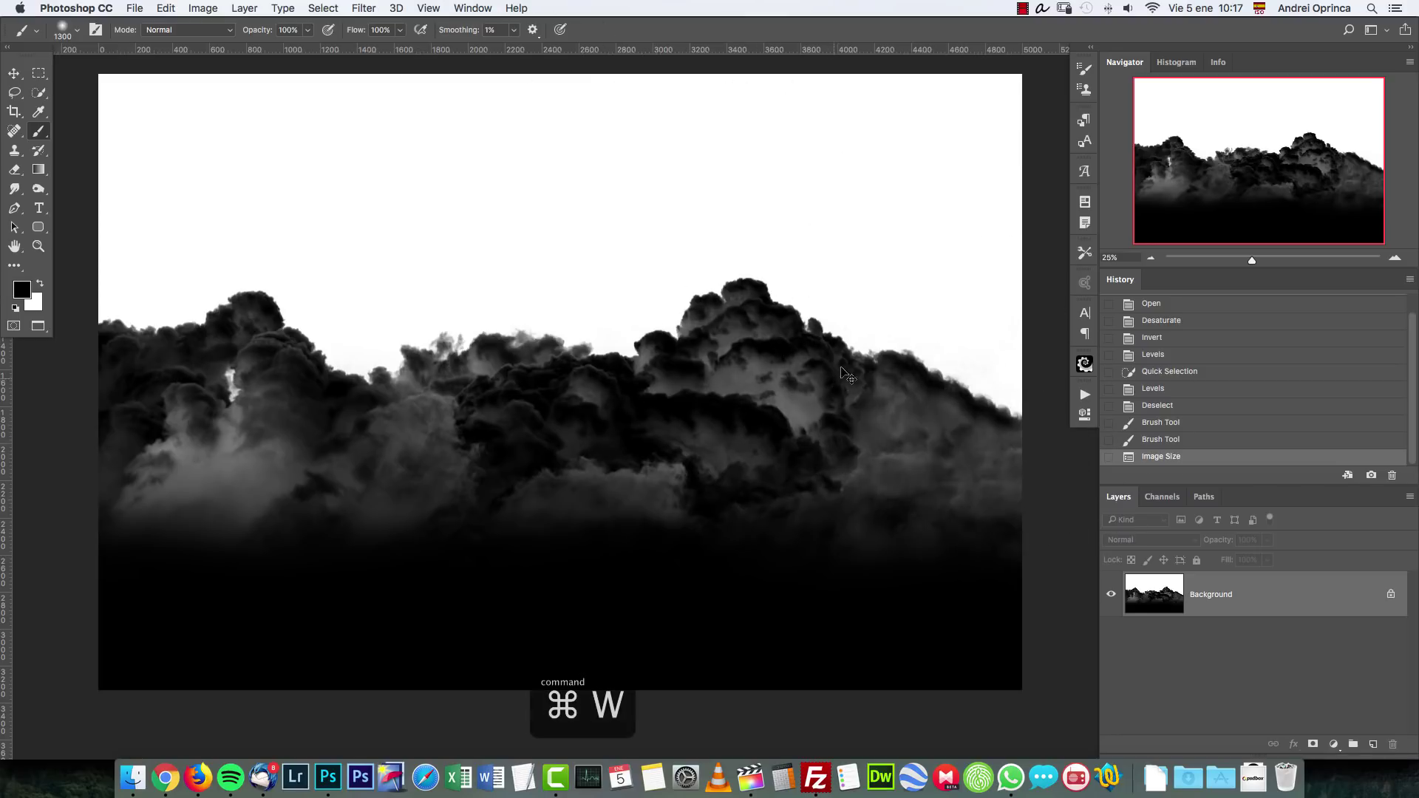
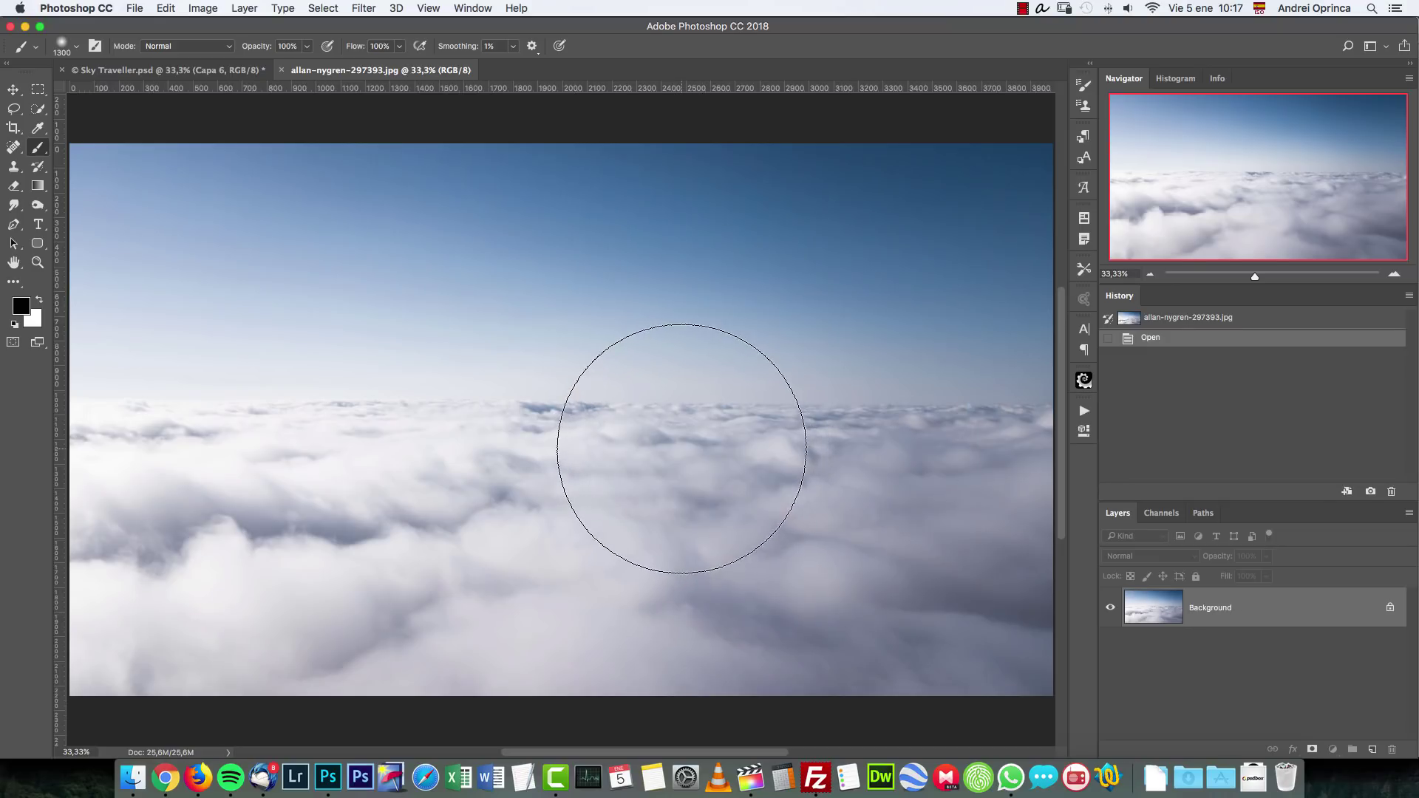
key(super+o)
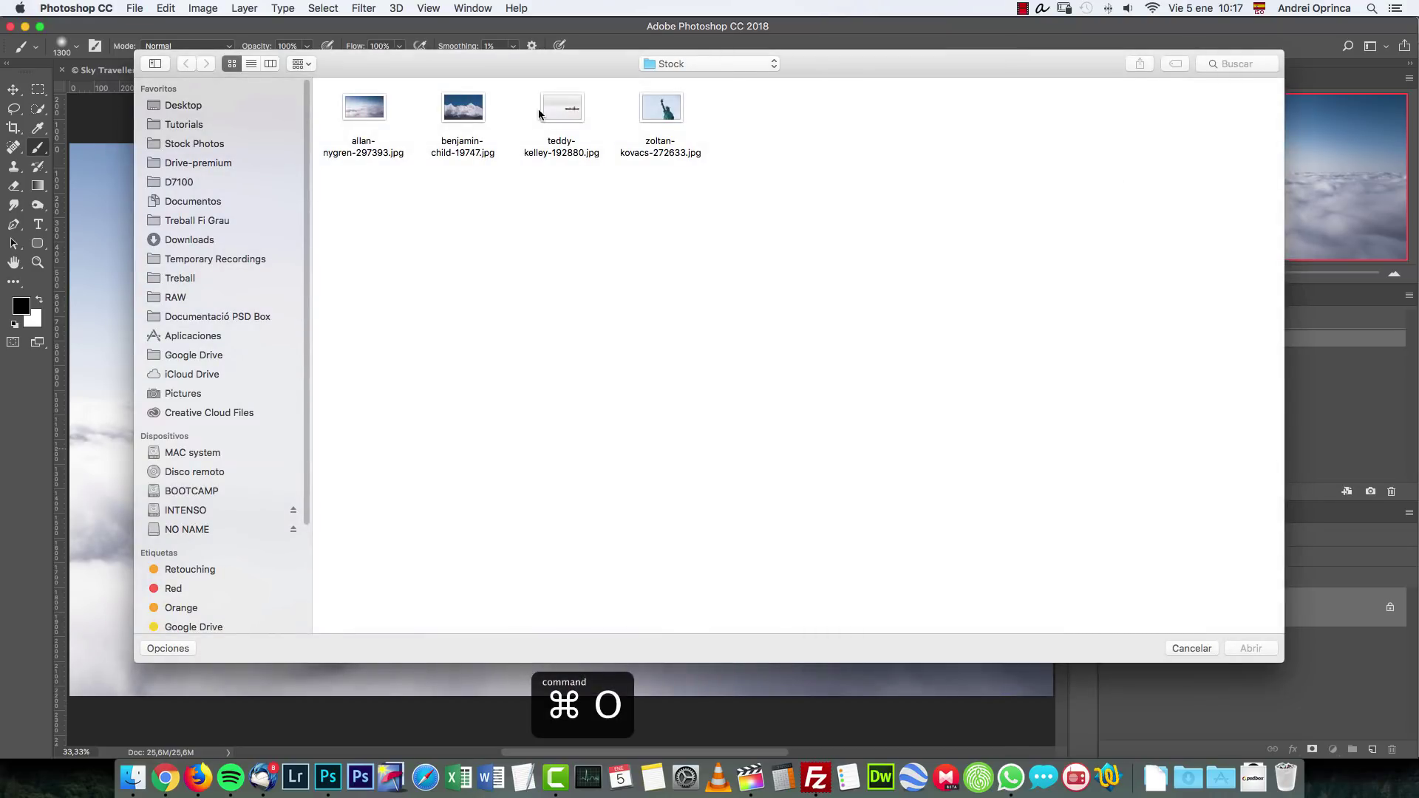
click(676, 108)
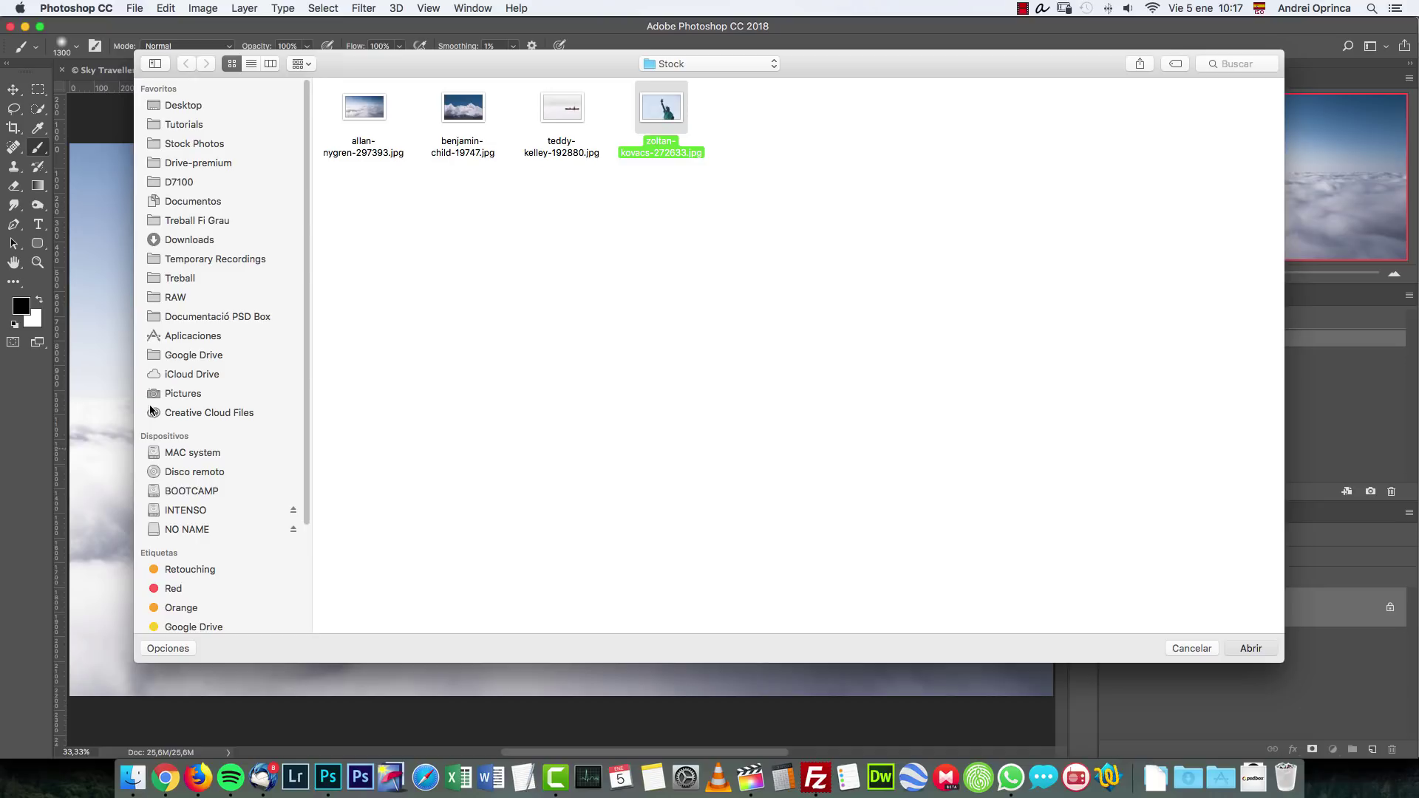
key(Return)
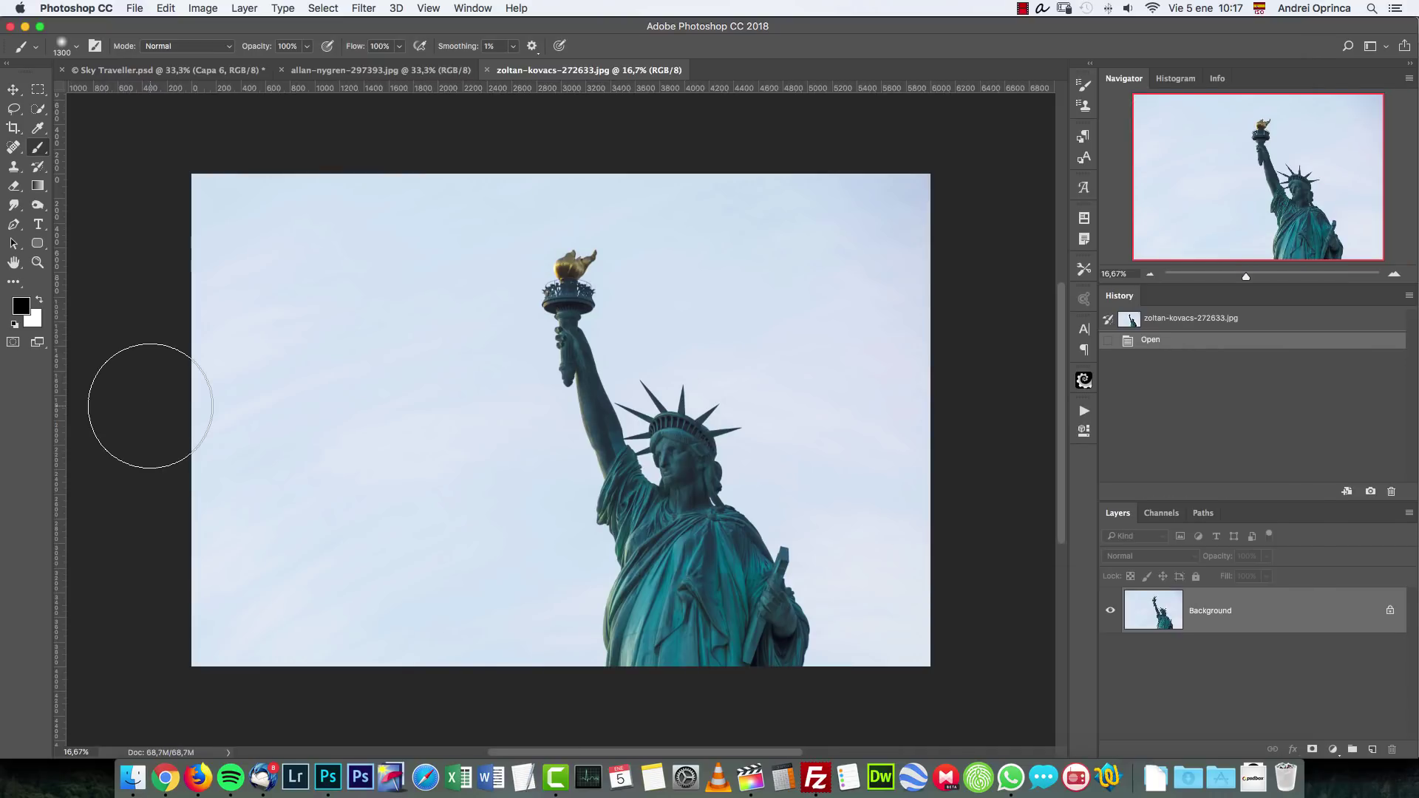
Step: Select all the sky around the statue using the Magic Wand with Point Sample, tolerance 41 and Contiguous off
click(38, 89)
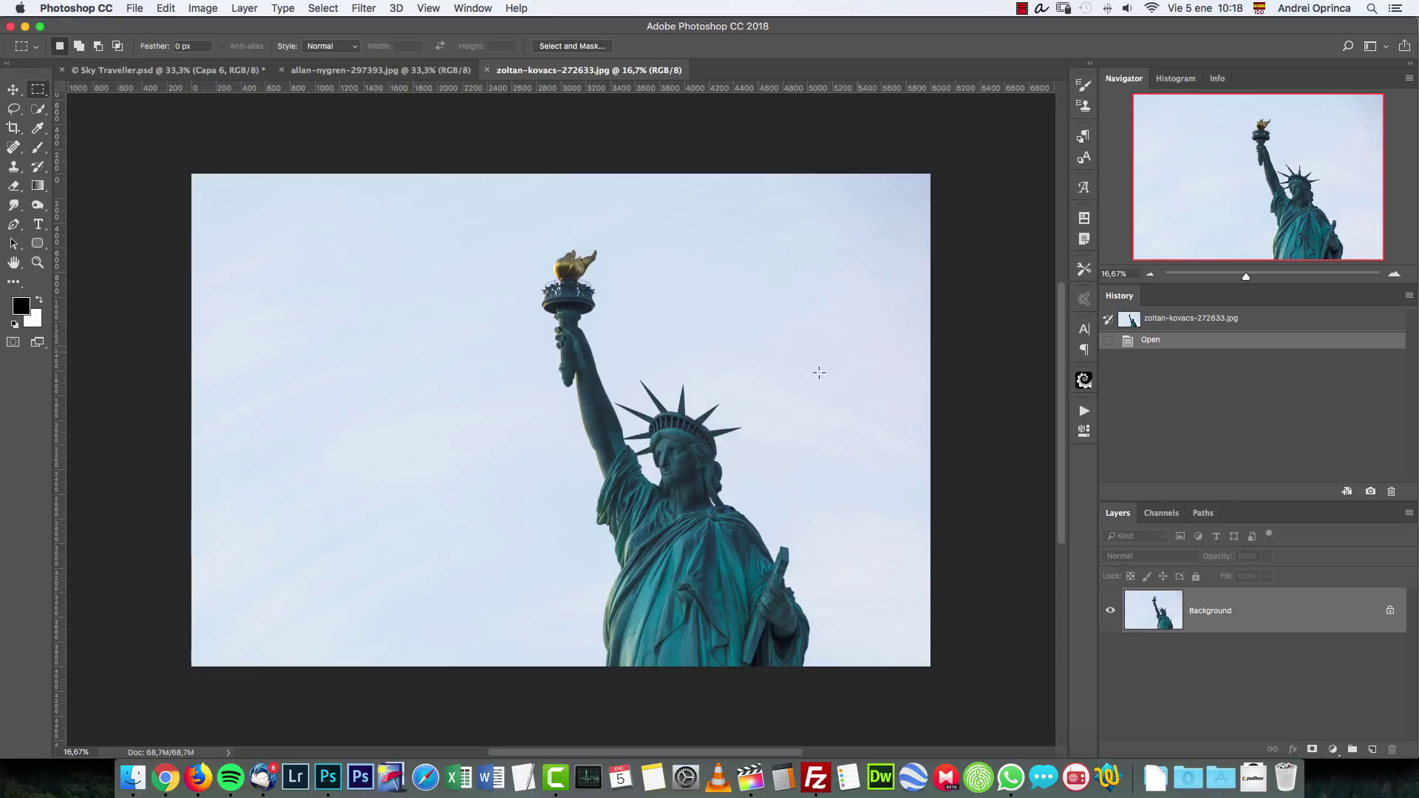
key(w)
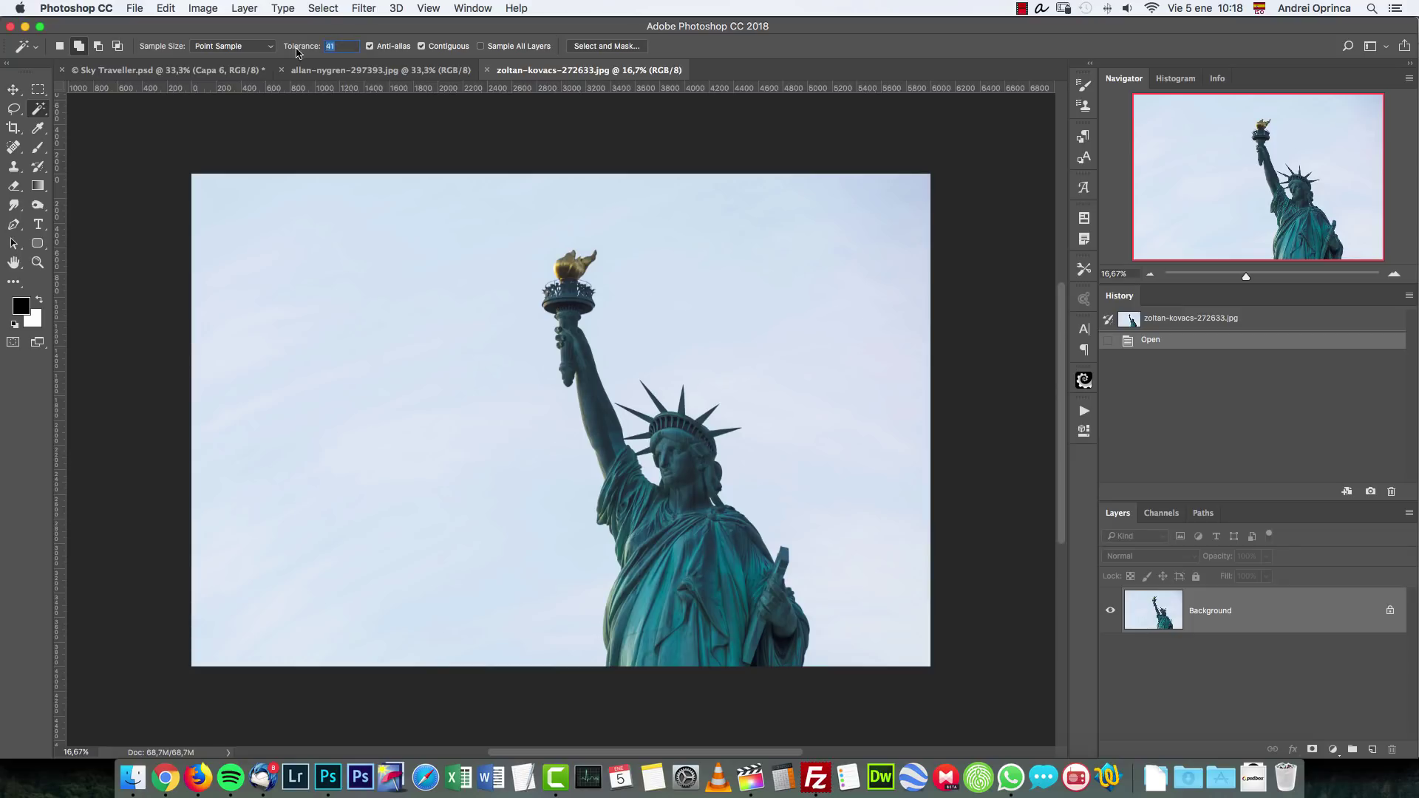
right_click(40, 110)
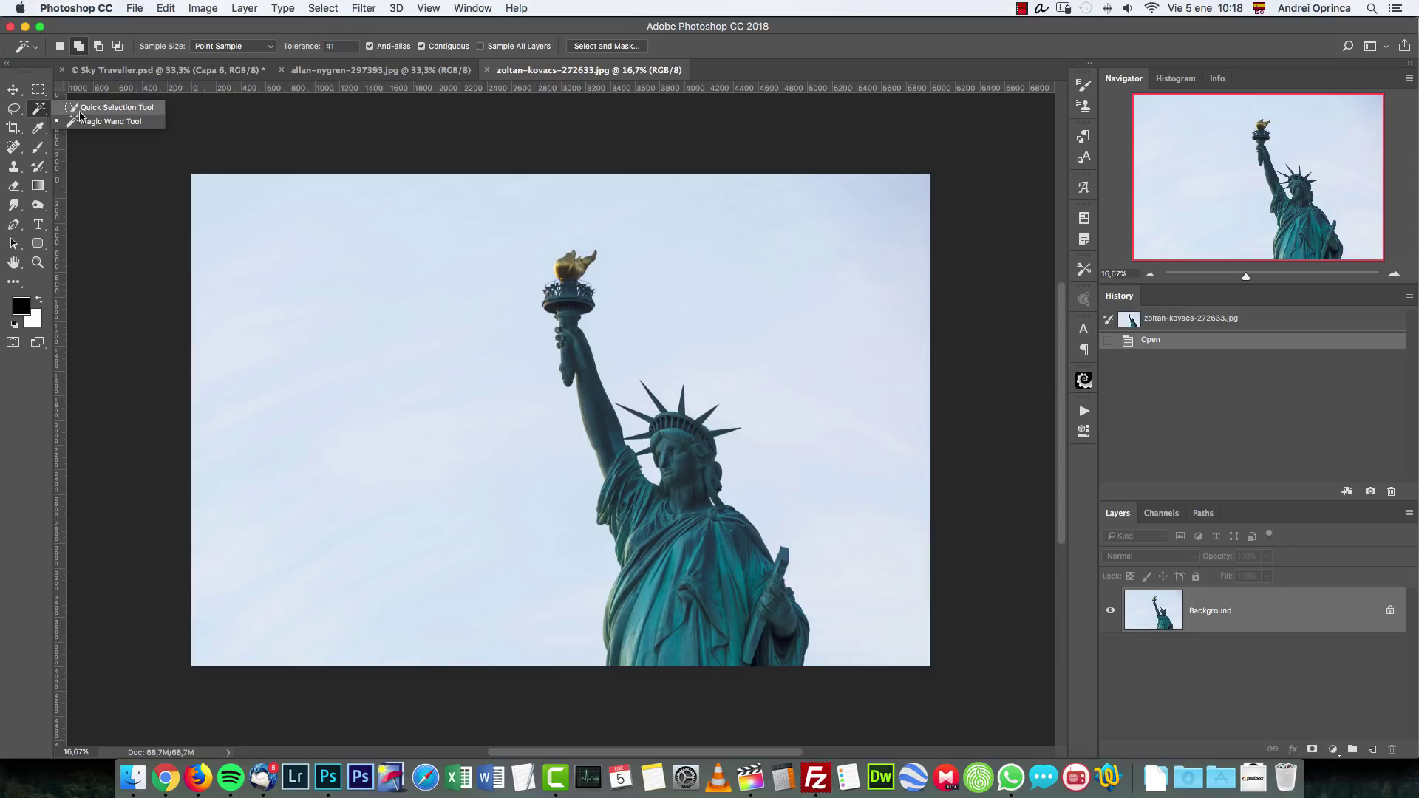
click(85, 121)
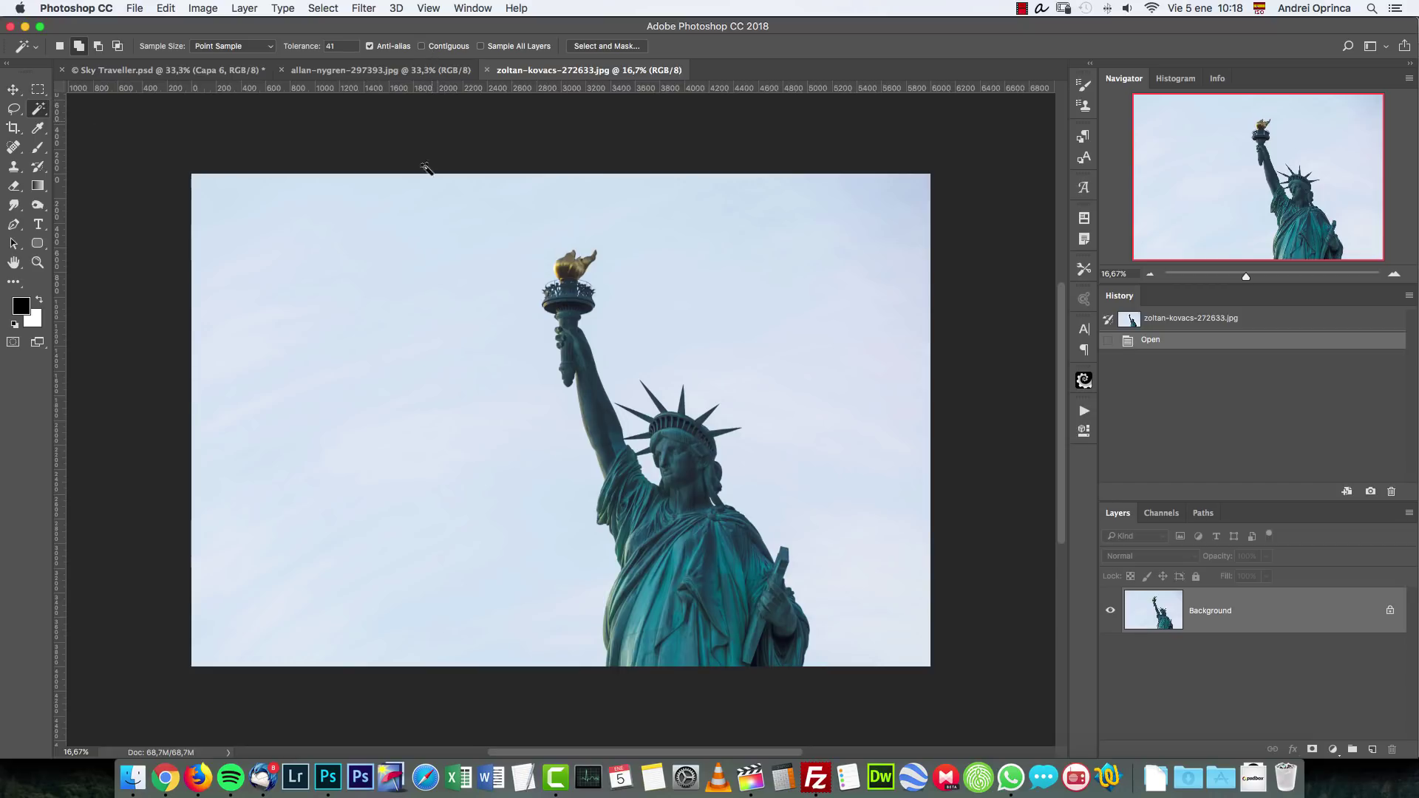
click(237, 46)
click(222, 48)
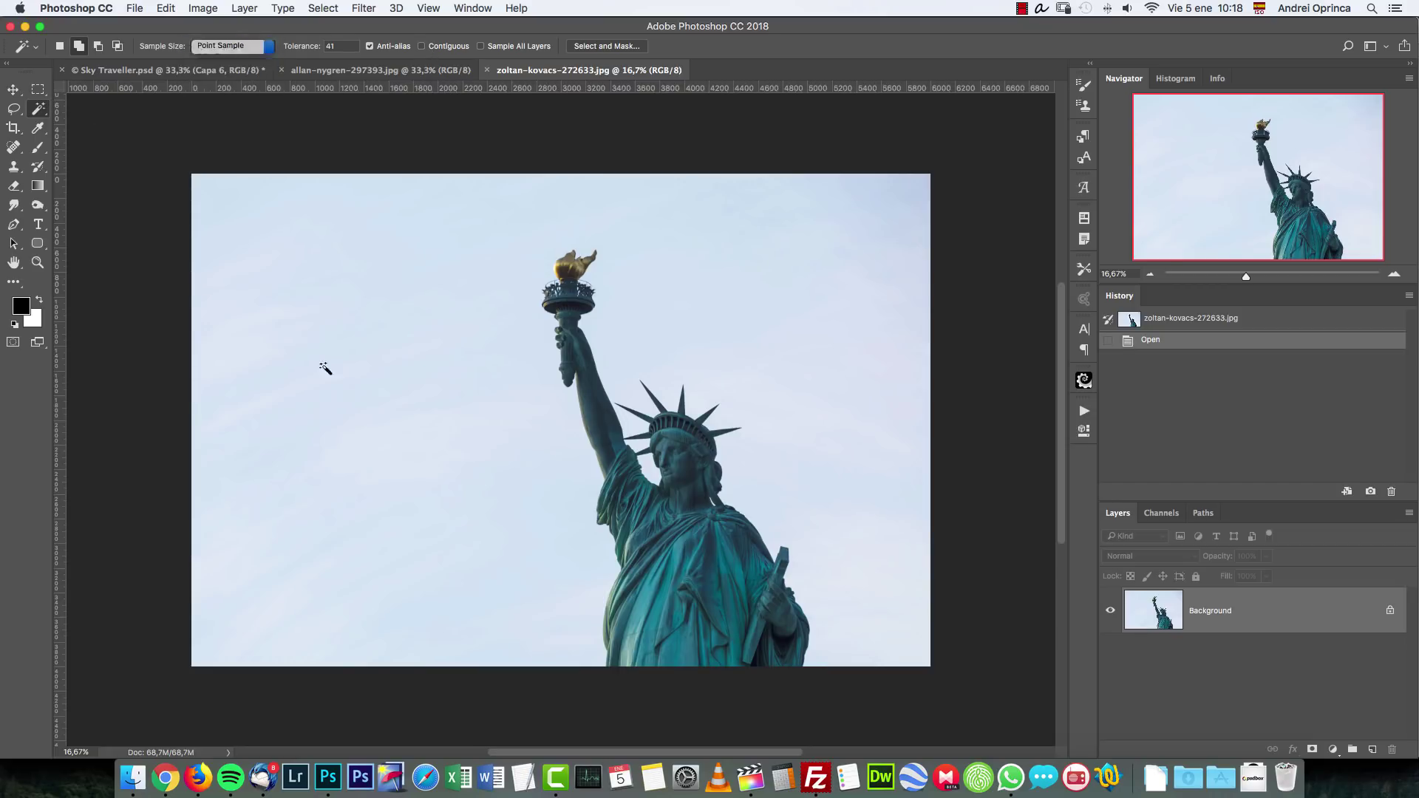
click(492, 589)
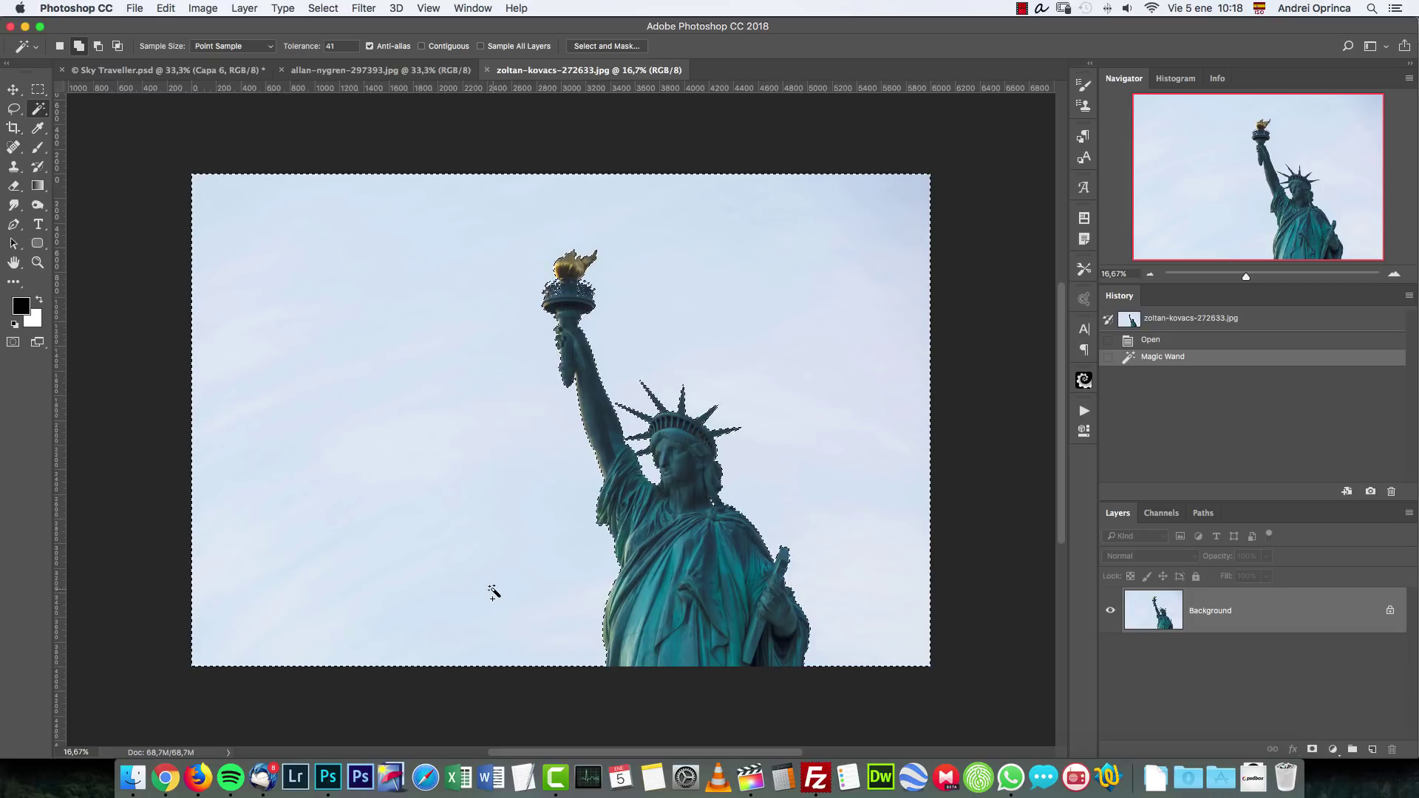
Step: Inspect the selection edges around the statue's arm and torch at 100% magnification
key(super+1)
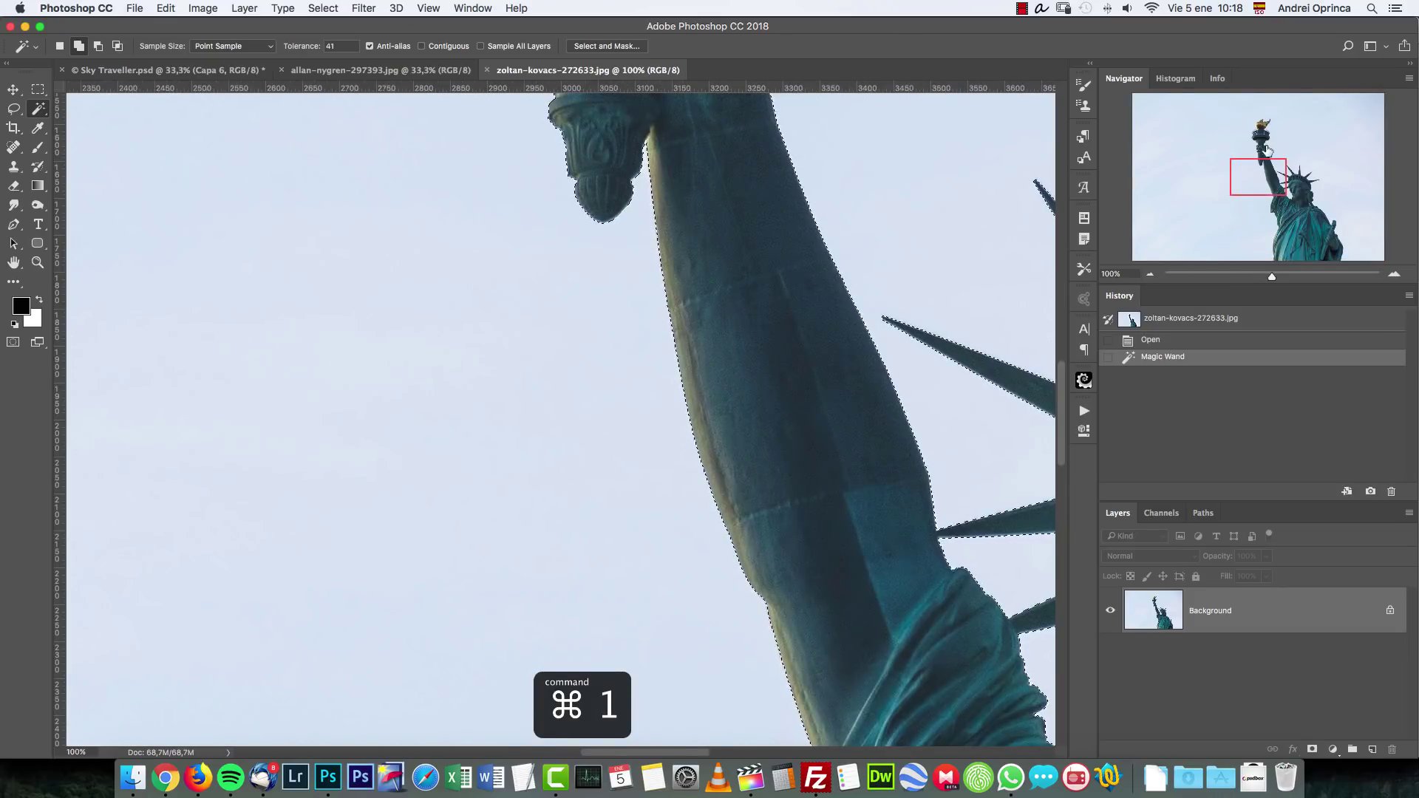
scroll(408, 222, right, 10)
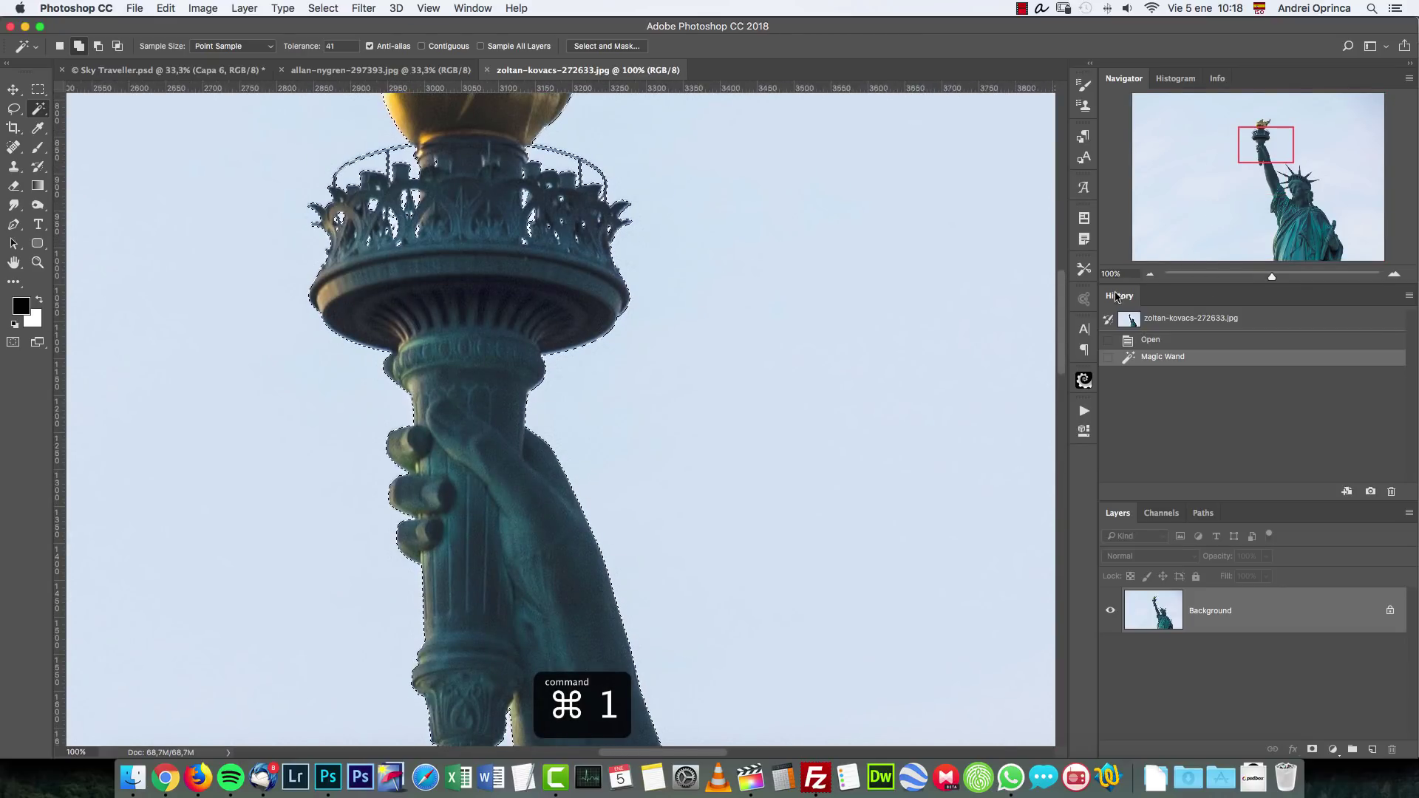
click(1149, 275)
click(1150, 275)
click(1149, 274)
click(1150, 274)
click(1149, 274)
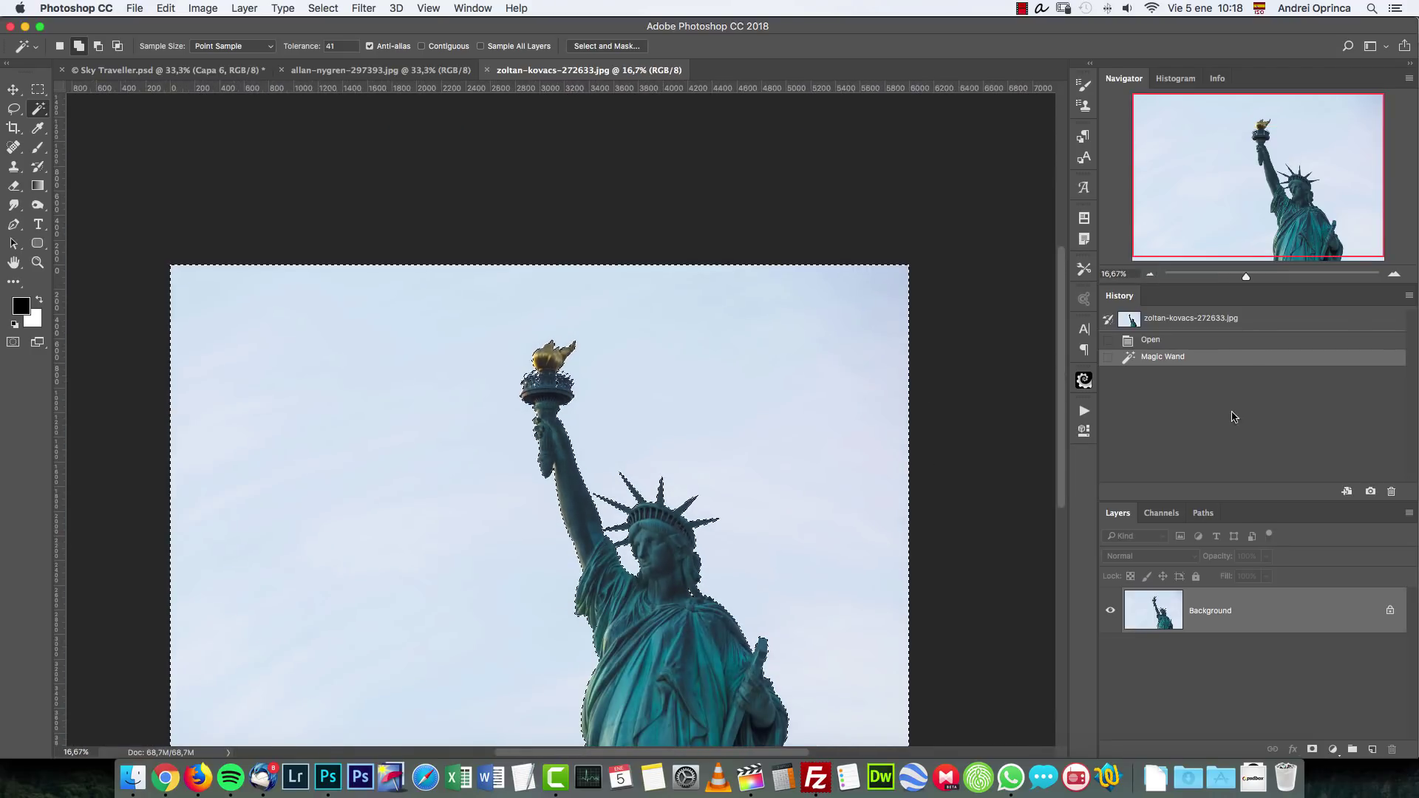
Step: Hide the selected sky around the statue with an inverted layer mask and apply the mask to the layer
scroll(649, 288, up, 1)
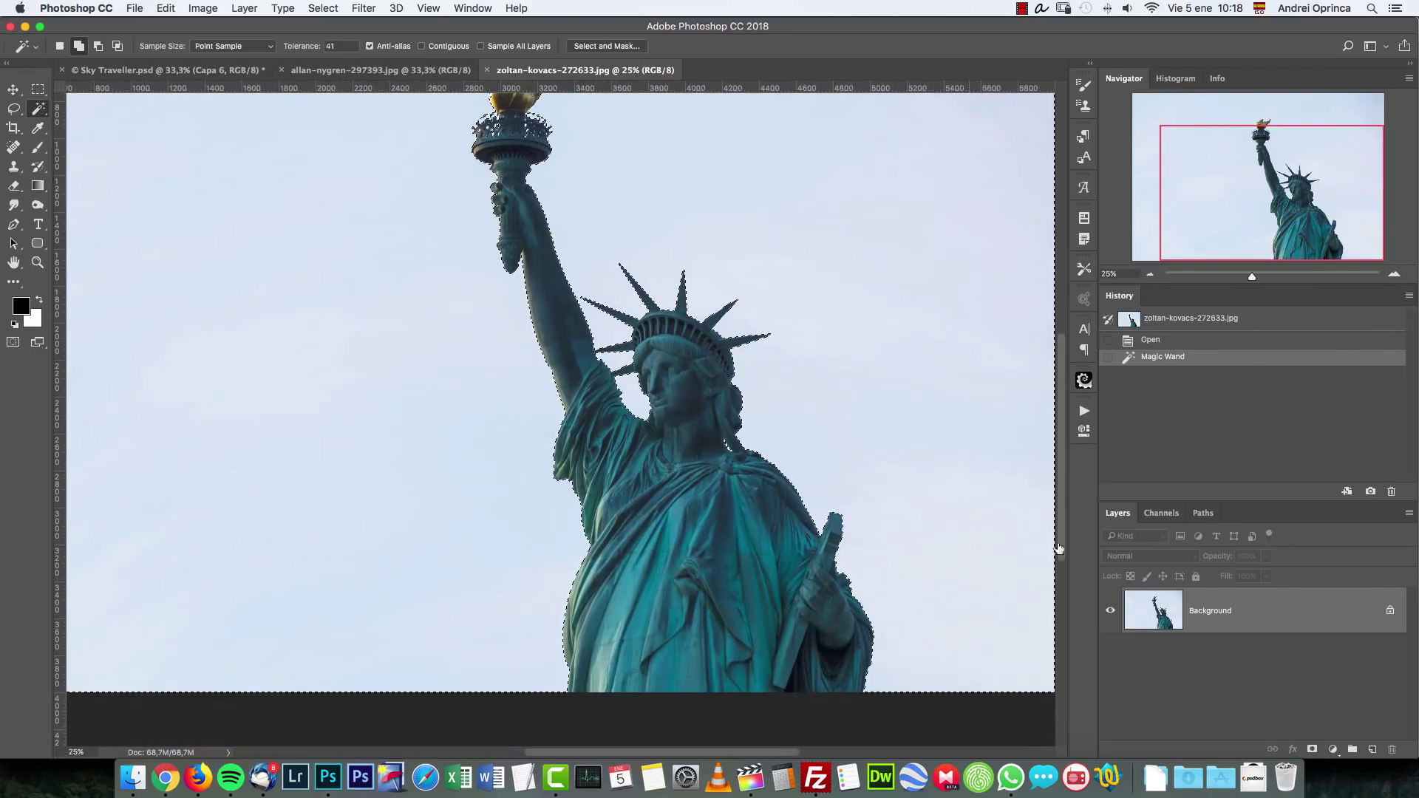
alt+click(1312, 751)
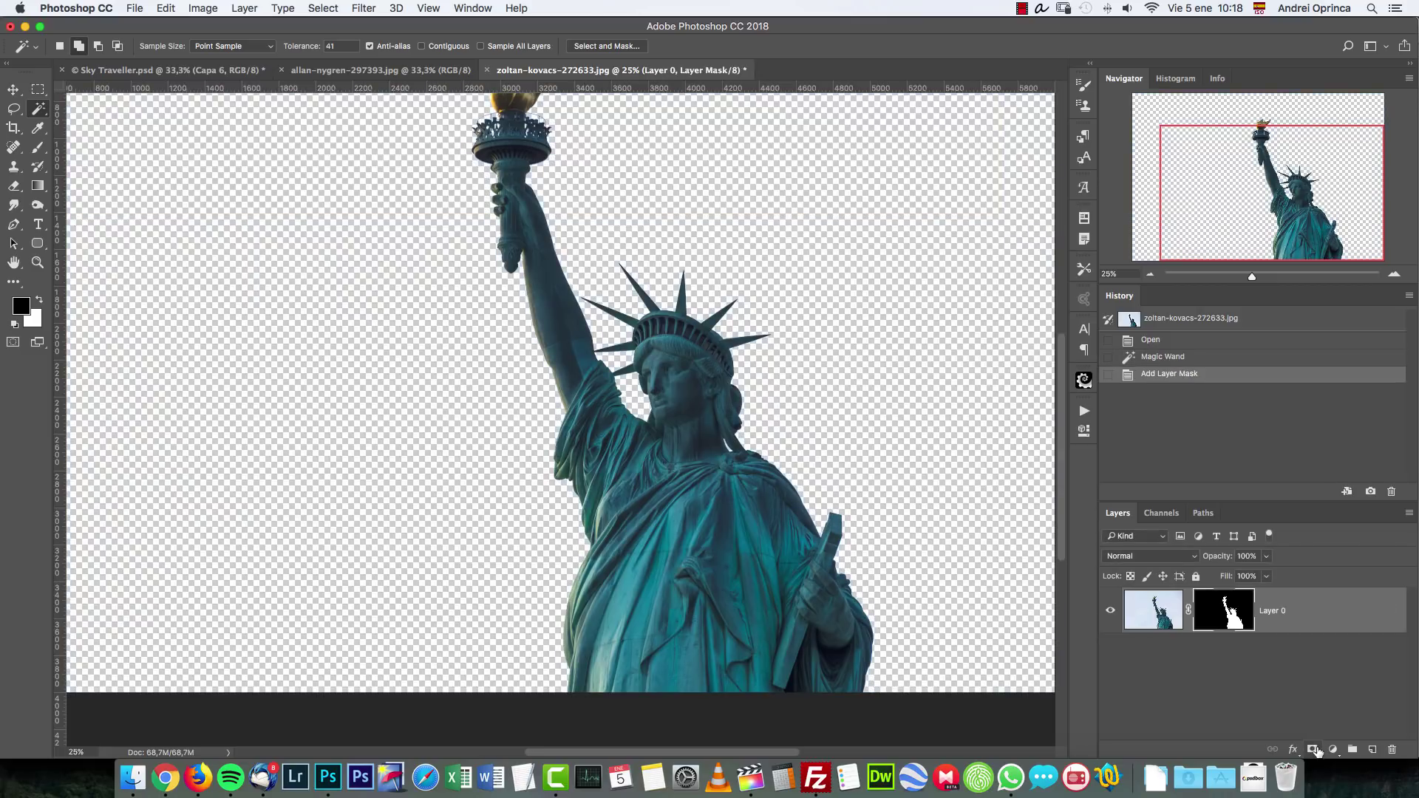
right_click(1225, 599)
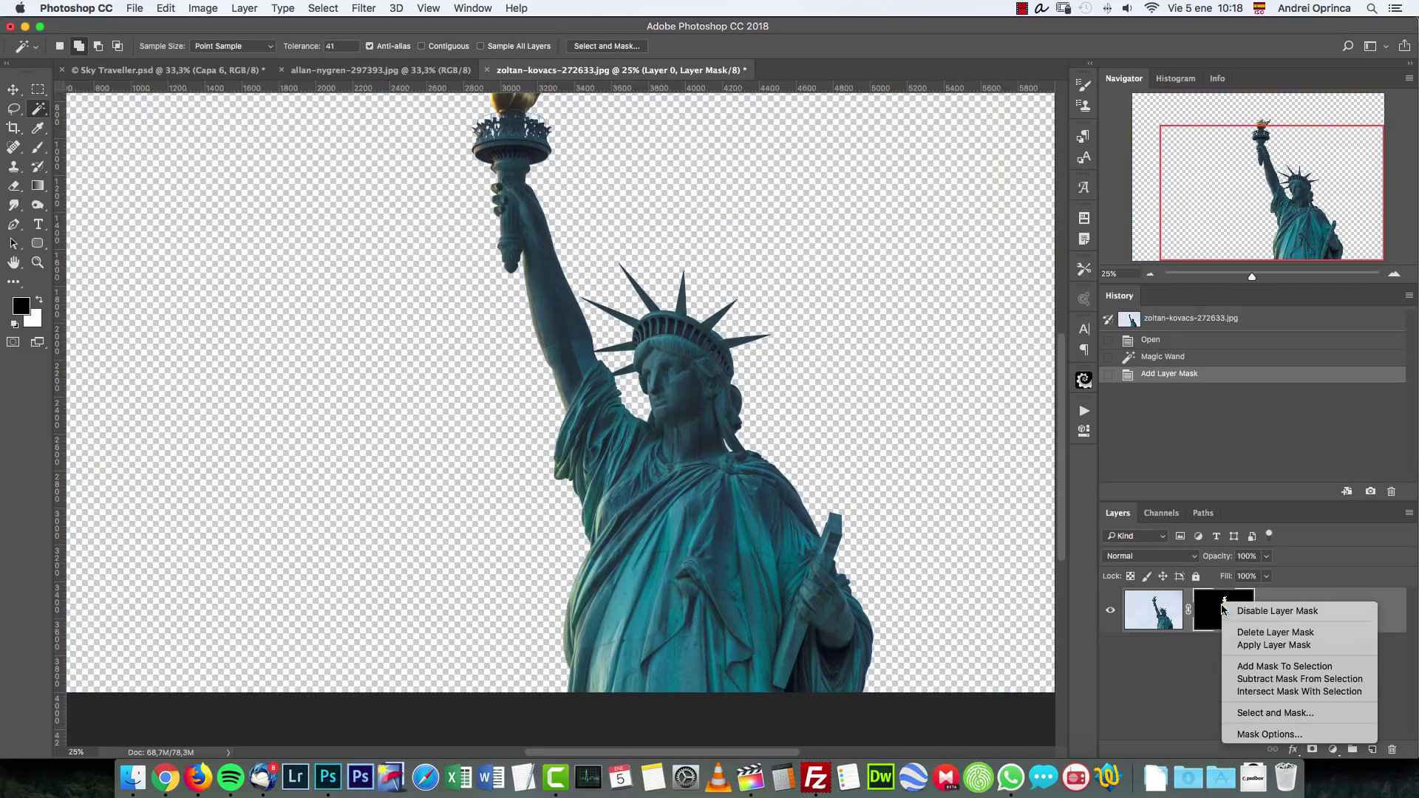
click(1254, 646)
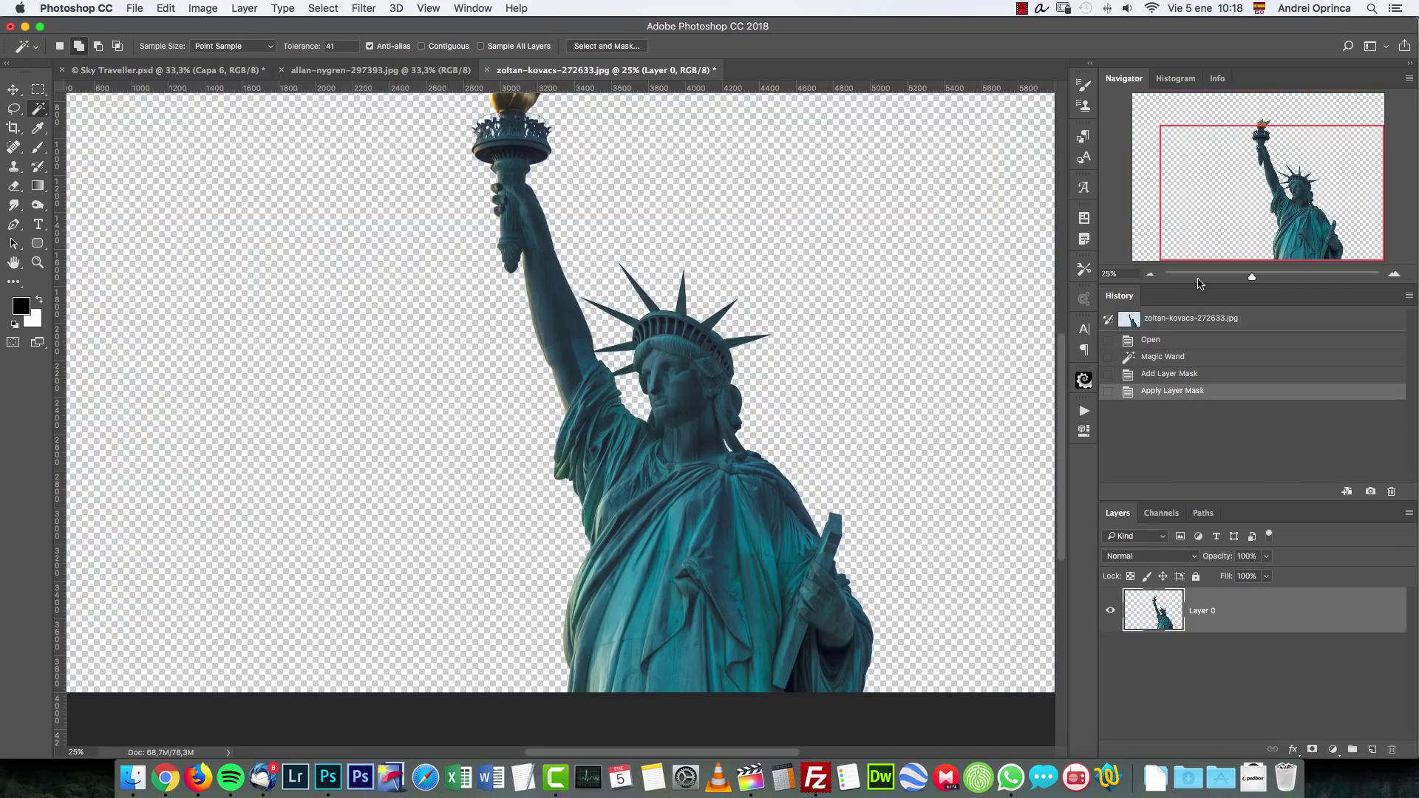
Step: Cut the isolated statue, close its photo without saving and paste the statue into the allan-nygren-297393.jpg cloud image
click(1150, 275)
key(super+a)
key(super+x)
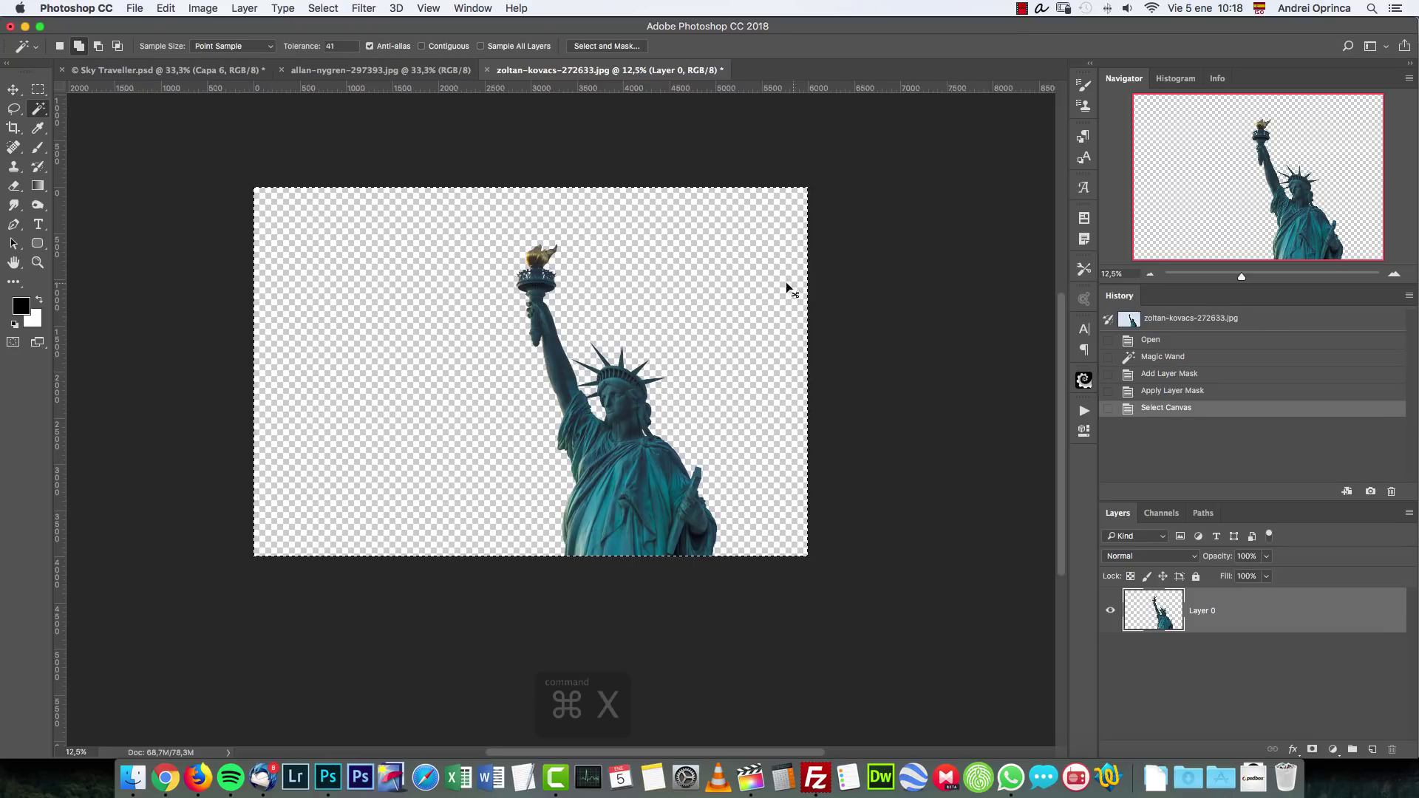
key(super+w)
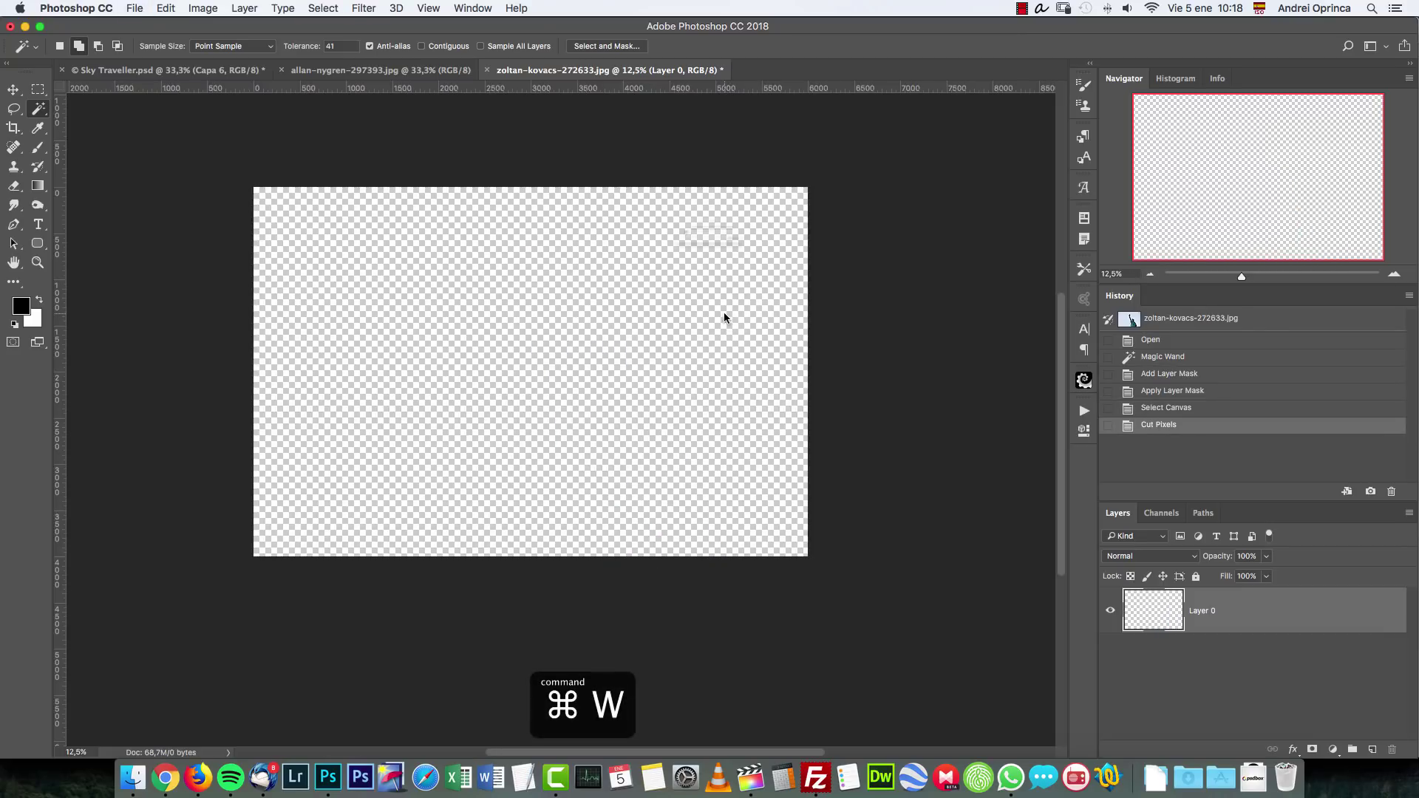
click(676, 266)
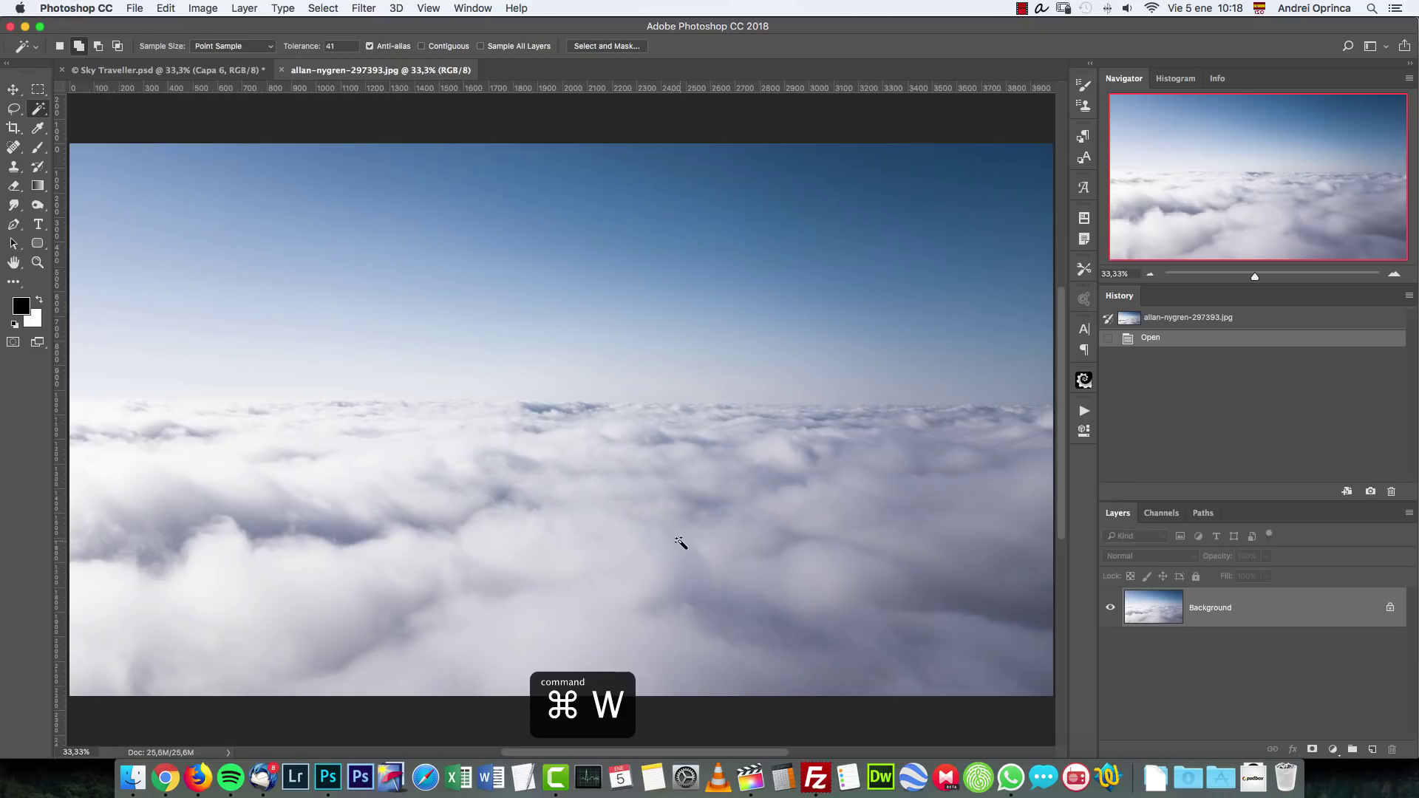
key(super+v)
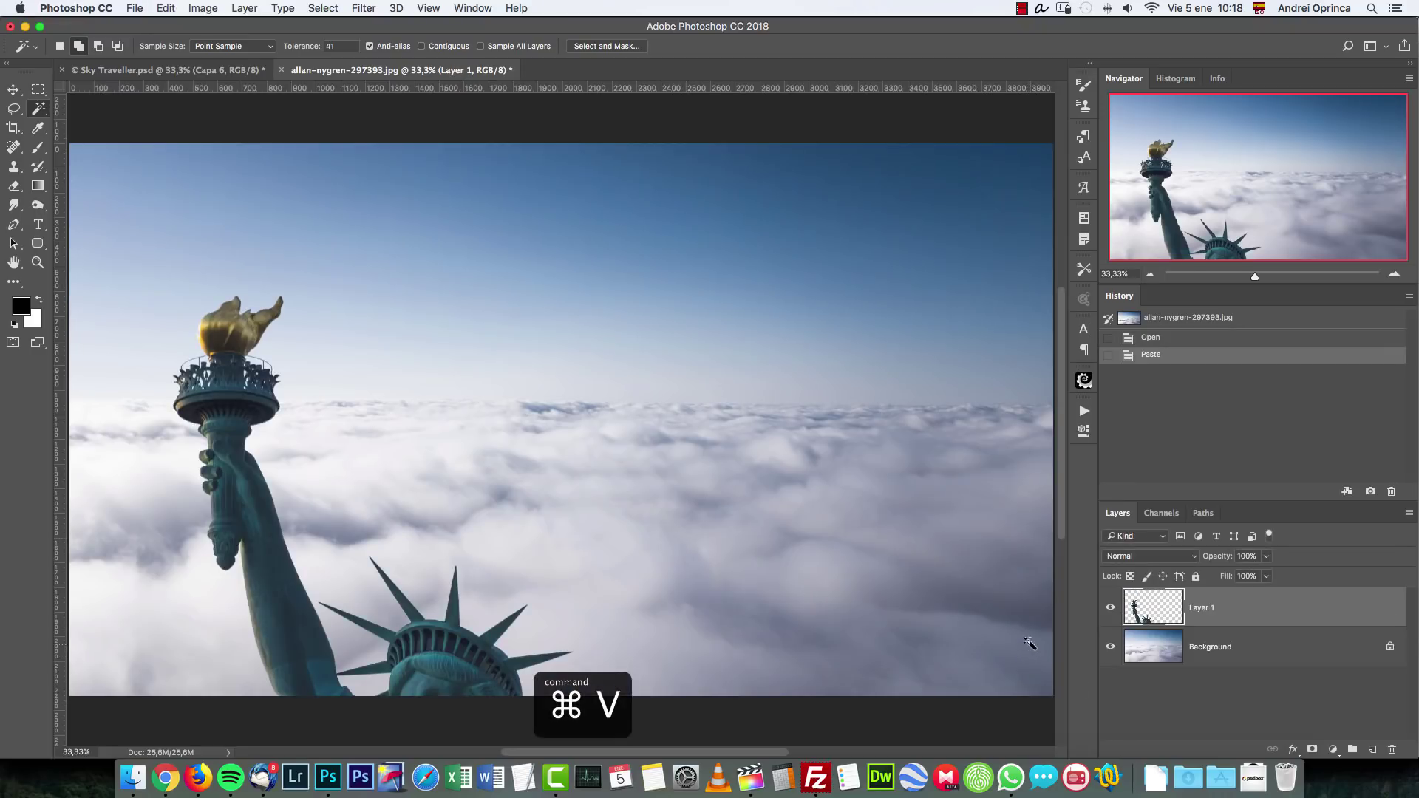
Step: Convert the pasted statue layer to a Smart Object
click(1151, 270)
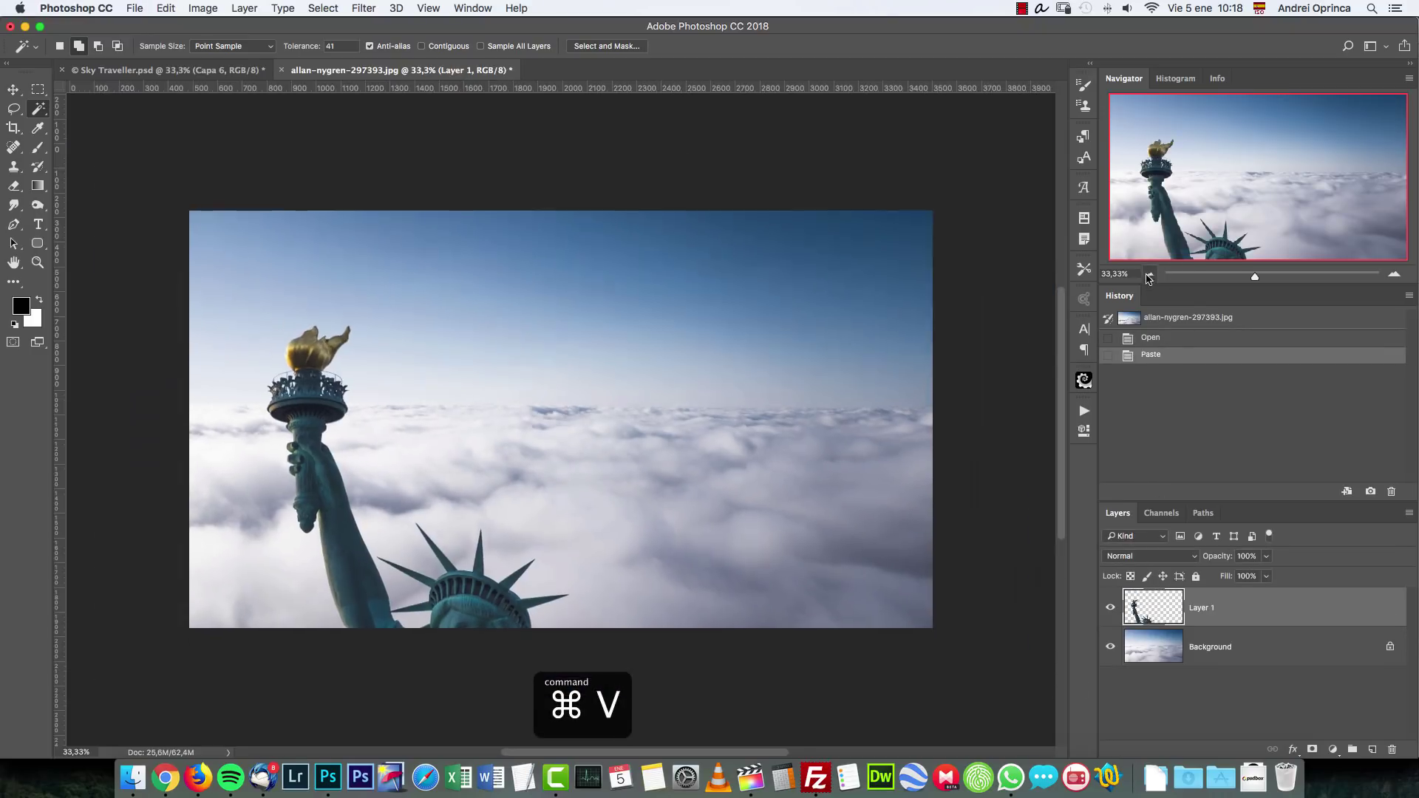
key(super+t)
key(Escape)
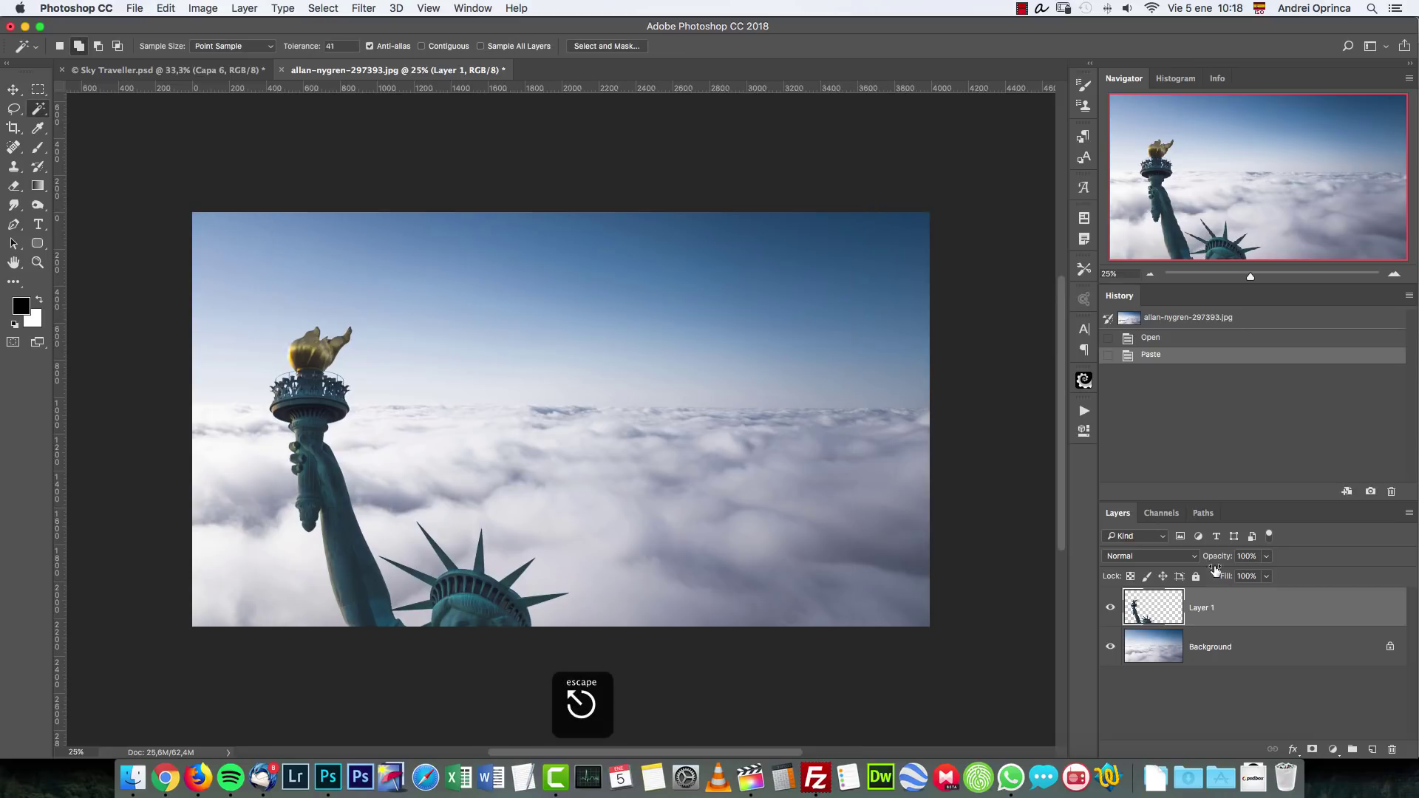
right_click(1239, 600)
click(1141, 314)
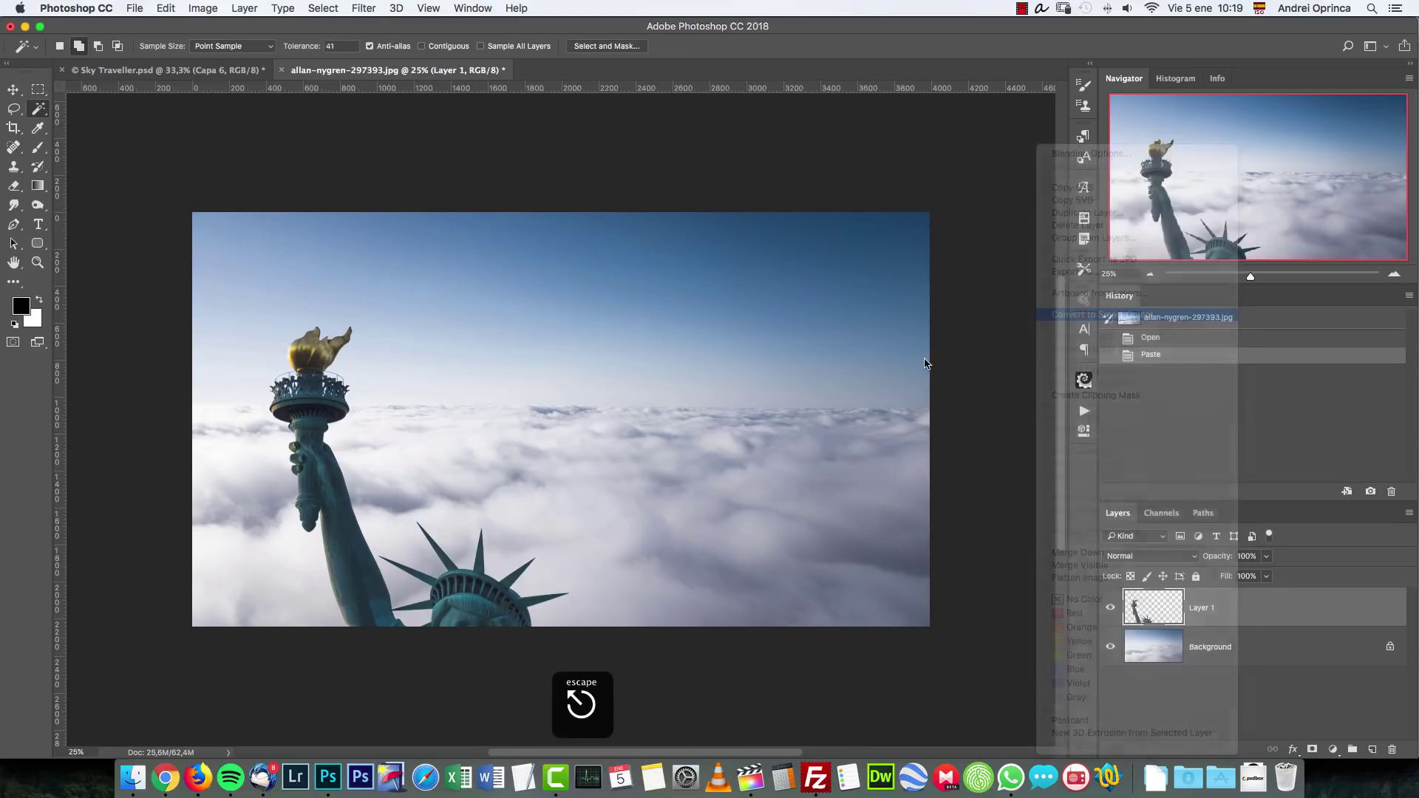
Step: Scale the statue down proportionally with Free Transform and place it over the clouds at the left side of the image
key(super+t)
drag(857, 214, 457, 299)
drag(610, 159, 550, 233)
drag(420, 462, 429, 430)
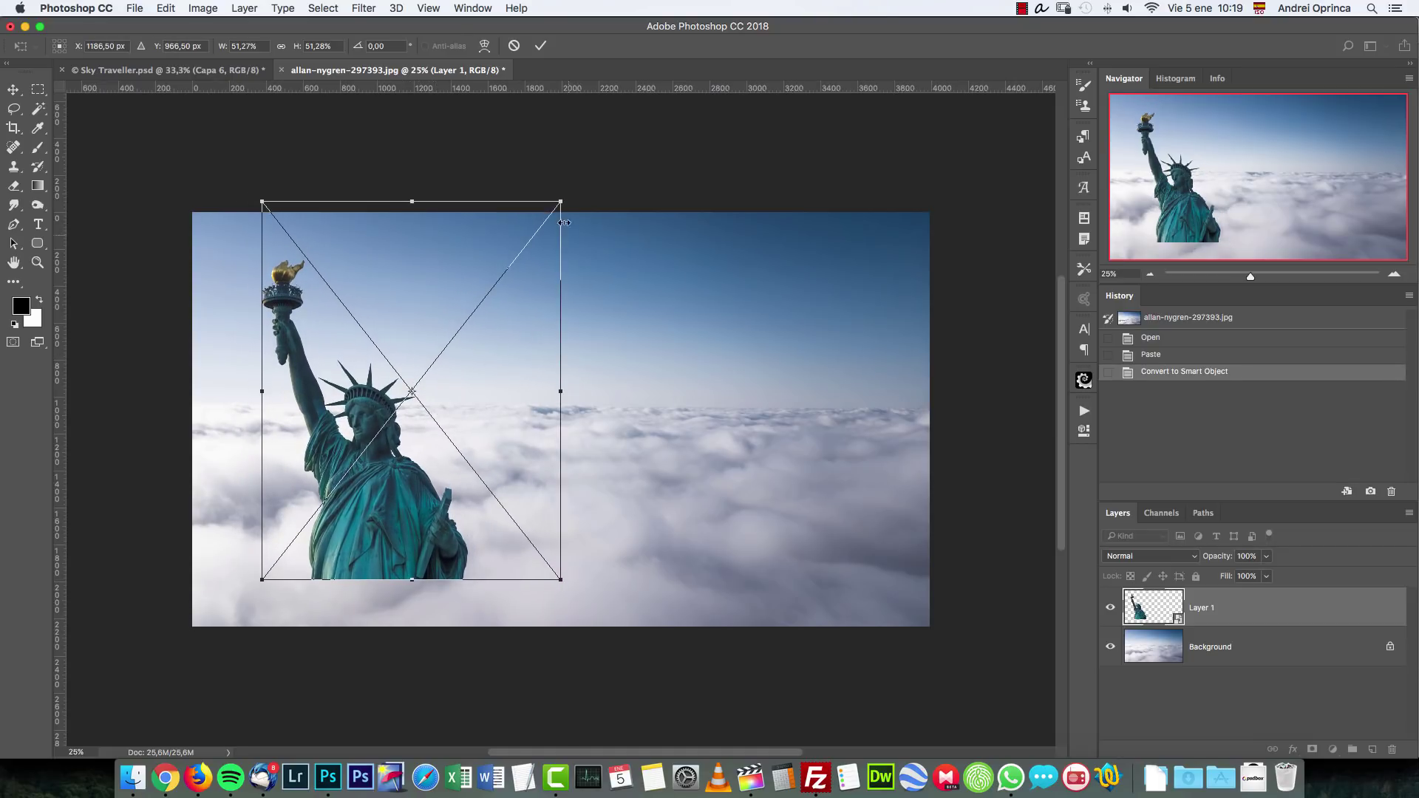
drag(560, 203, 573, 187)
drag(412, 390, 476, 292)
mouse_move(452, 442)
mouse_down()
mouse_move(466, 421)
mouse_move(476, 443)
mouse_up()
key(Return)
key(w)
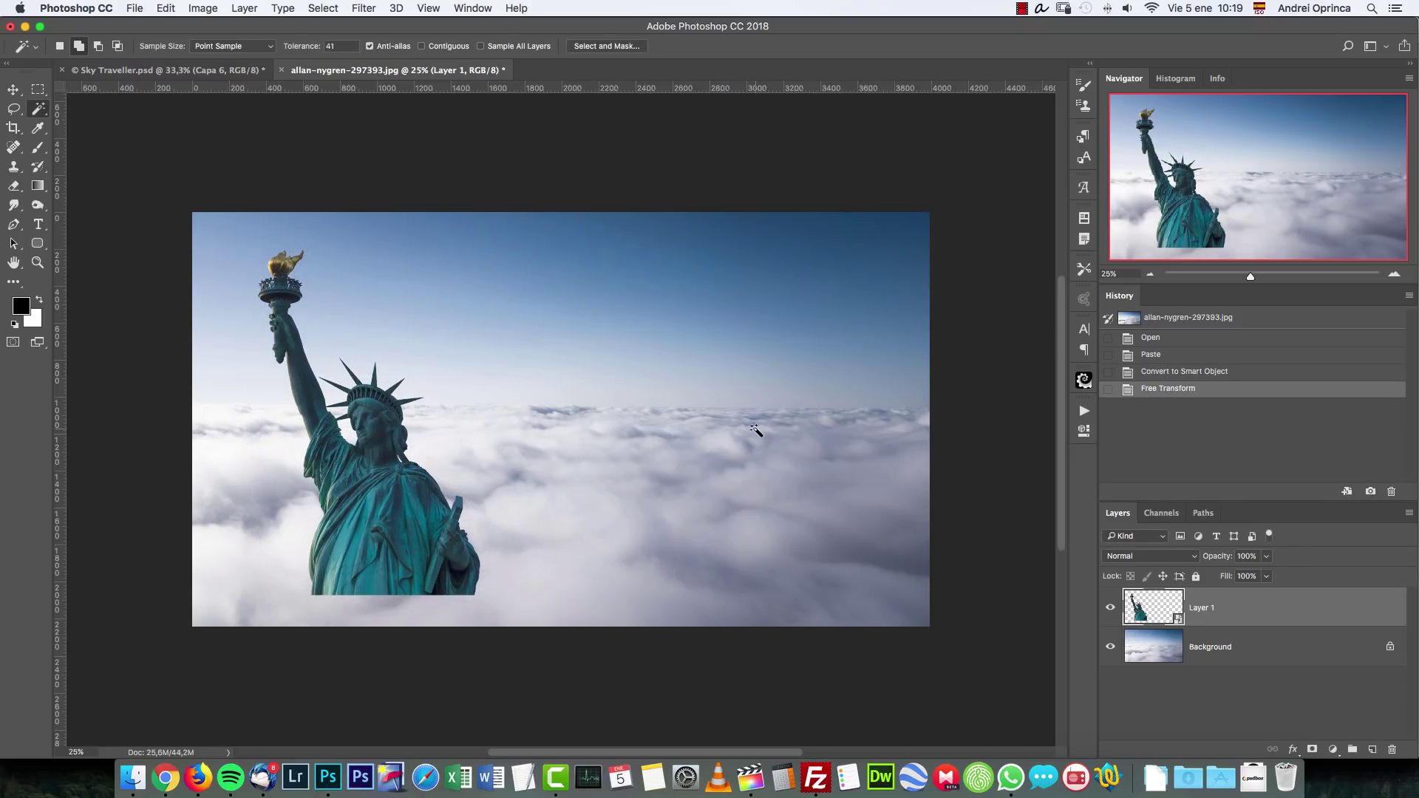
Step: Open the canoe photo teddy-kelley-192880.jpg from the Stock folder
key(super+o)
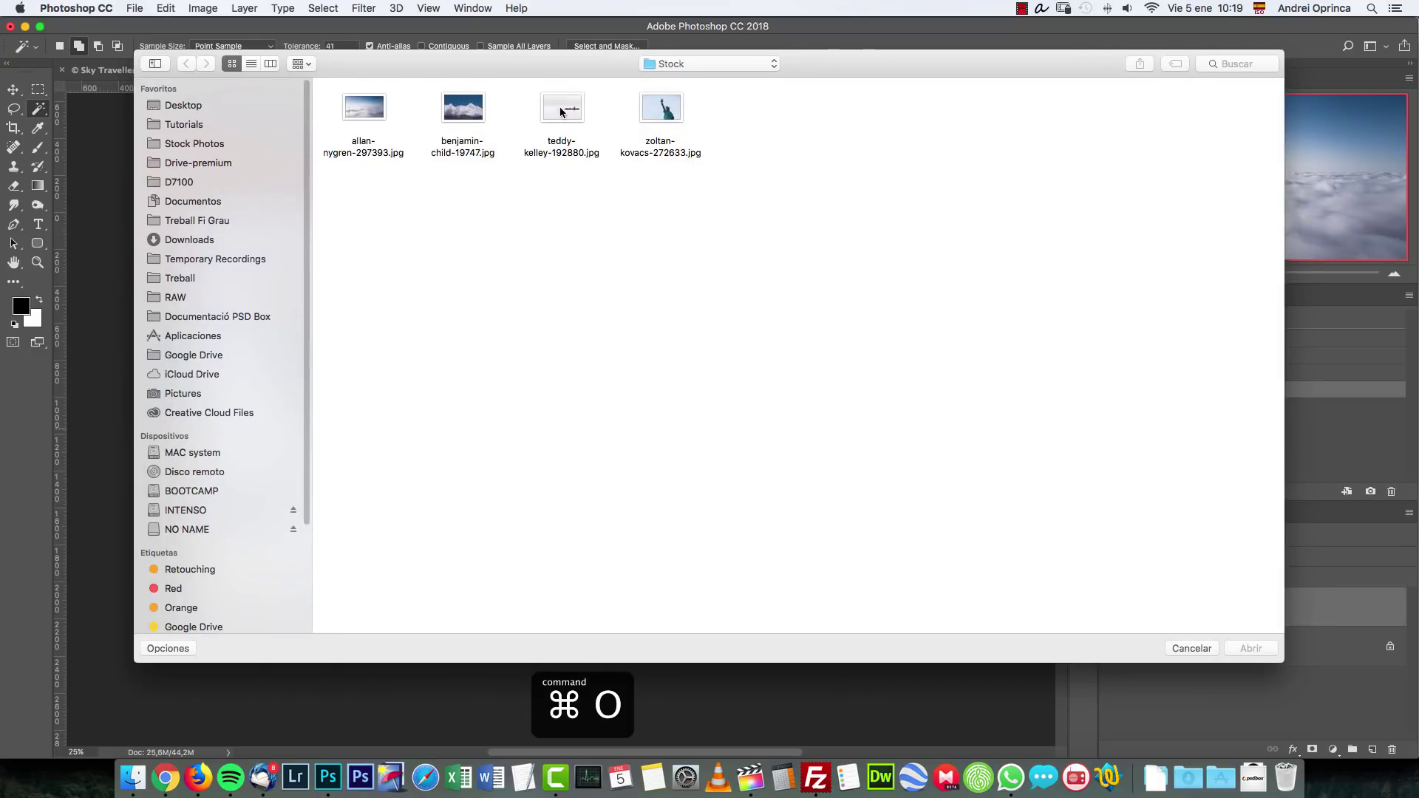
click(562, 111)
click(1247, 649)
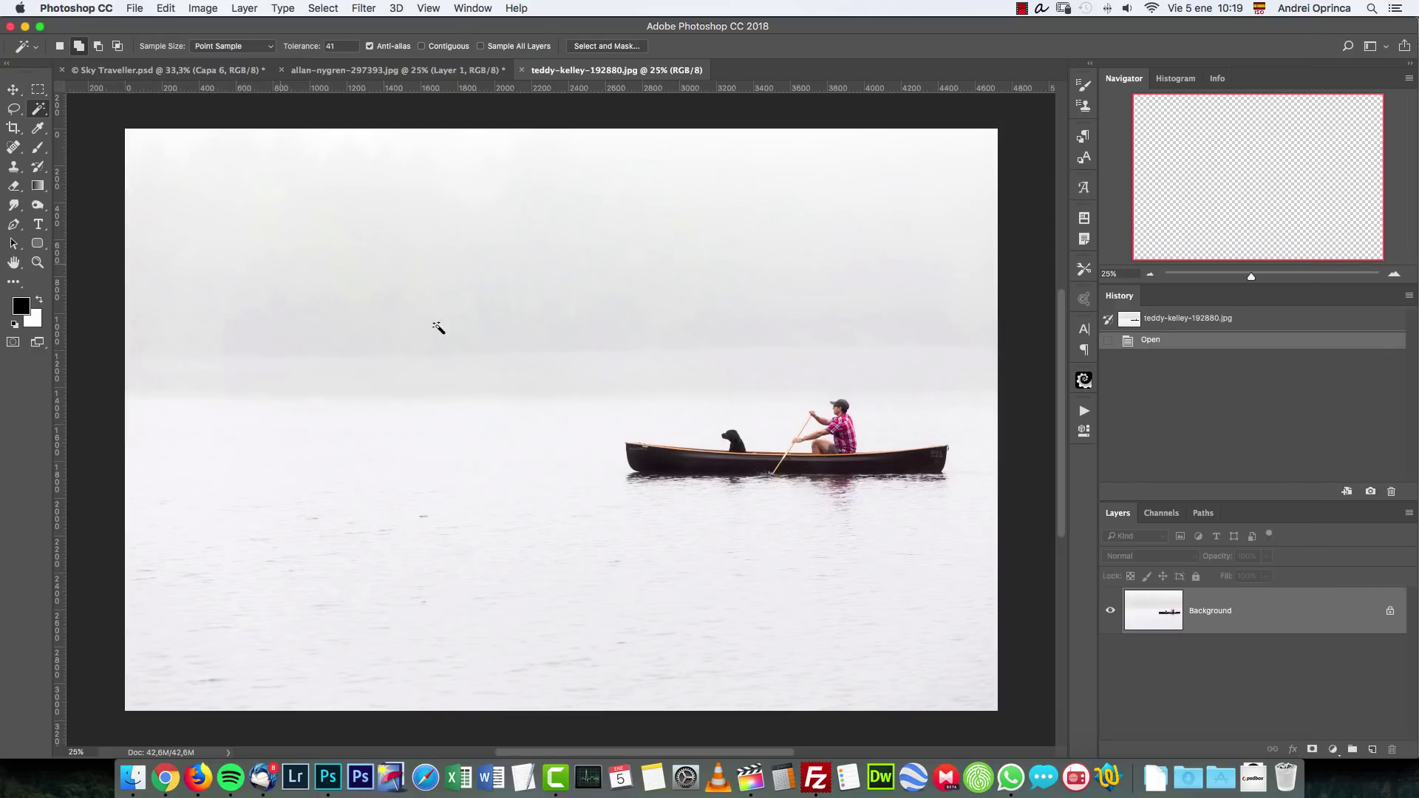
Step: Turn on Contiguous for the Magic Wand, try selecting the background around the canoe and undo that selection
key(super+1)
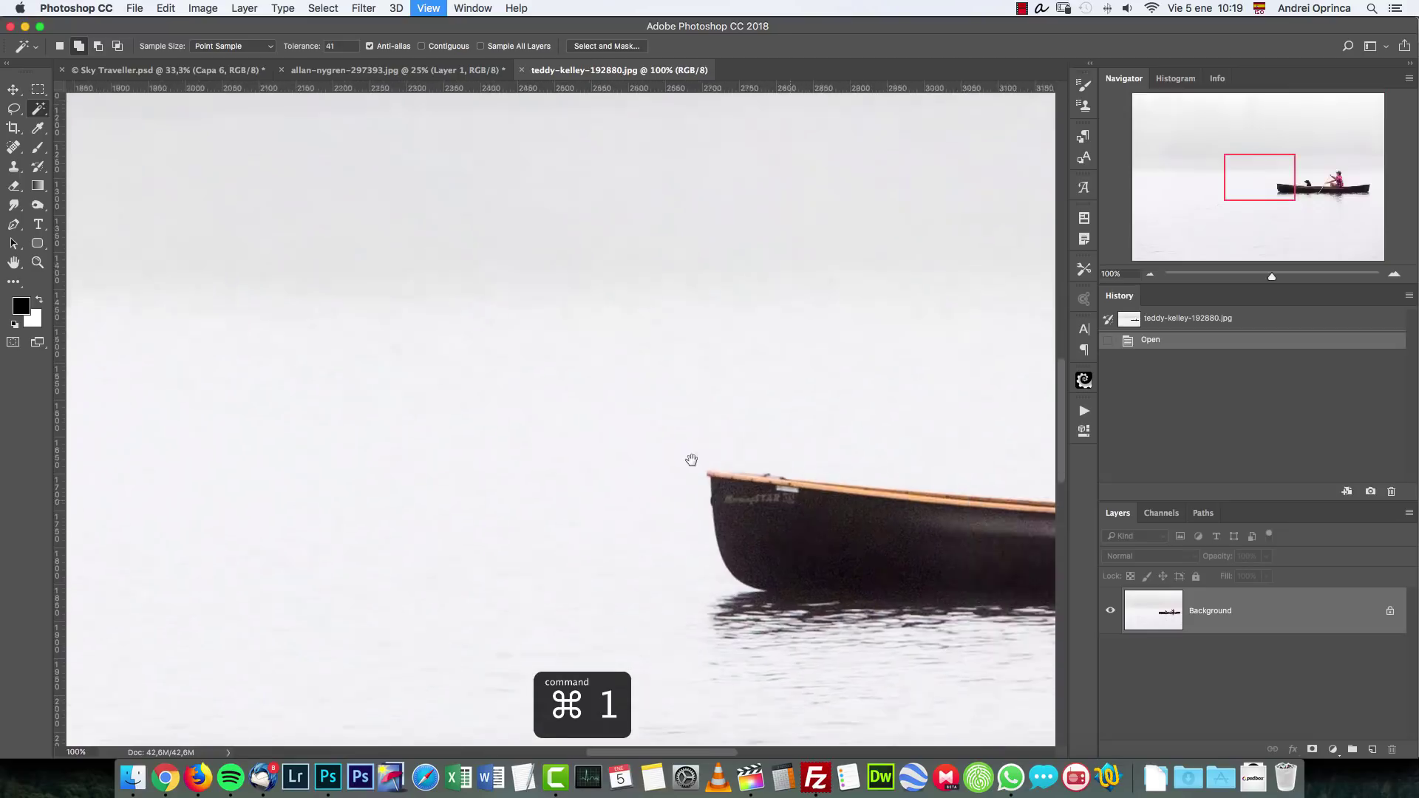
click(1151, 273)
click(1150, 273)
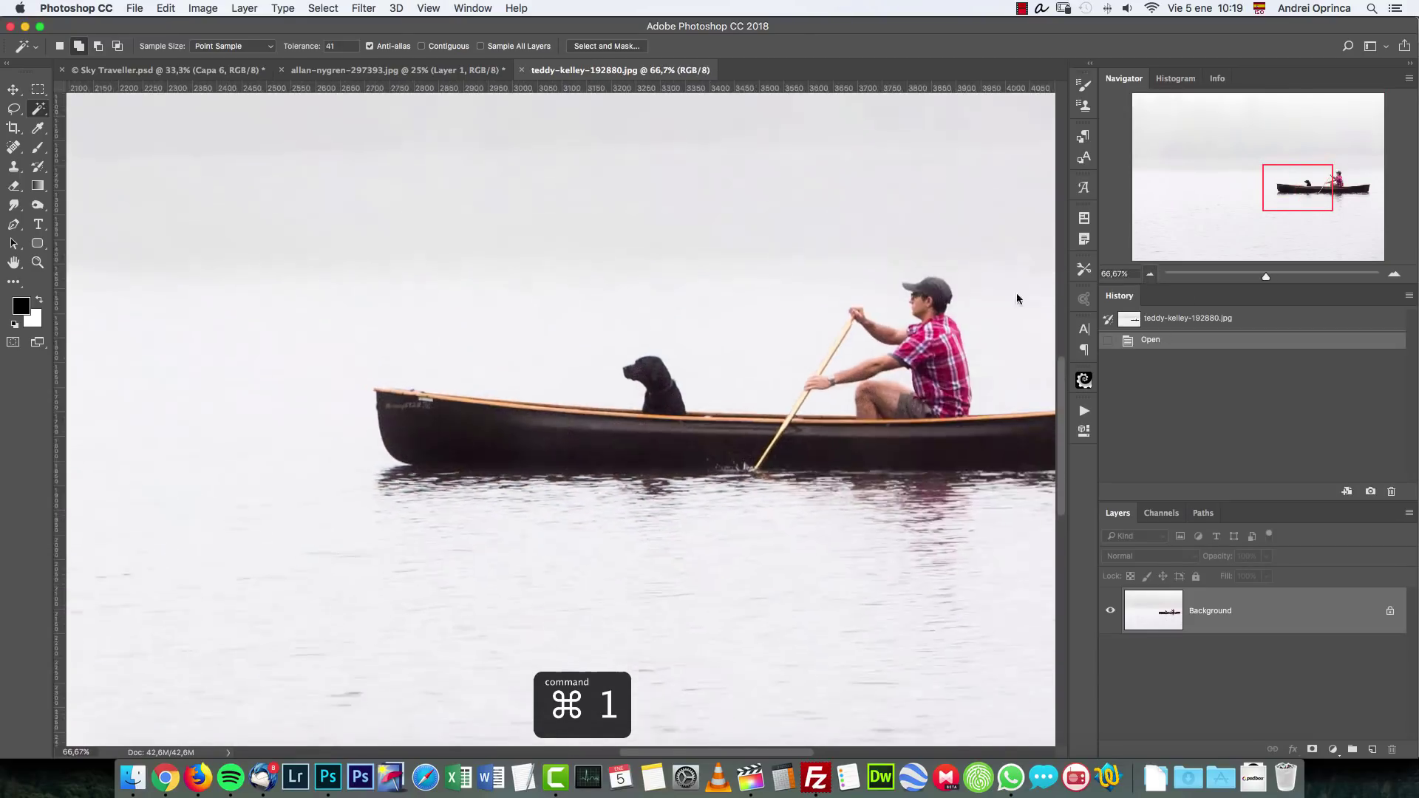
drag(566, 328, 362, 323)
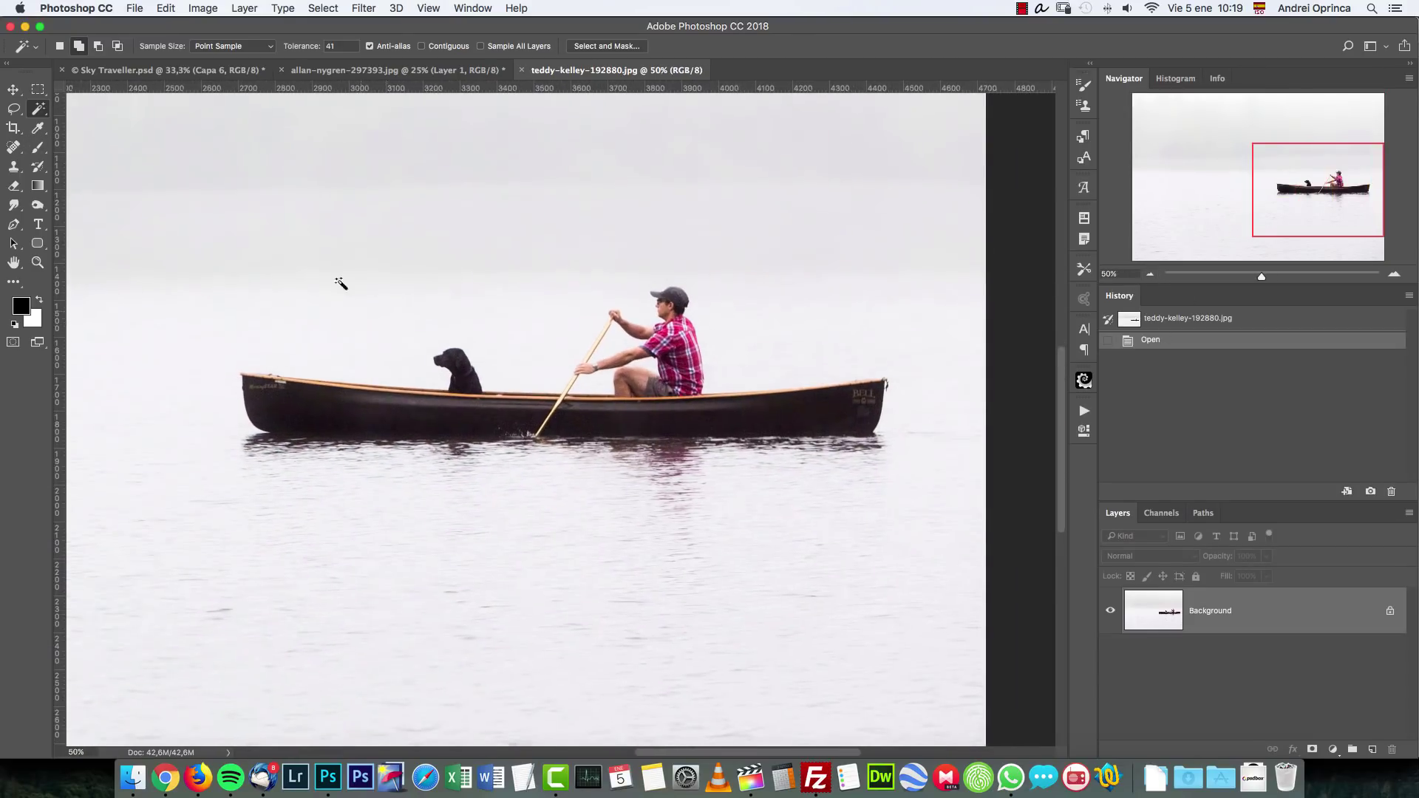
right_click(47, 112)
click(97, 126)
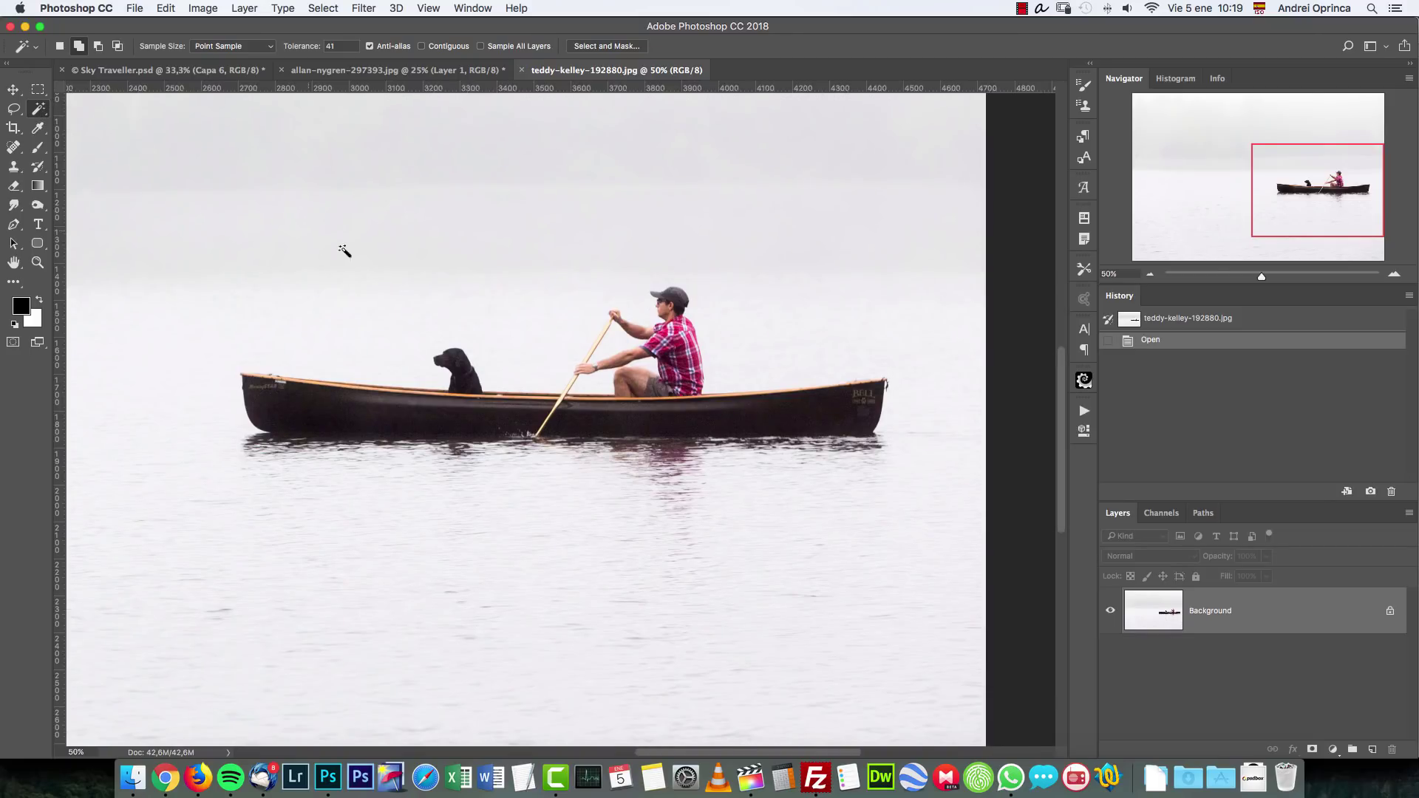
click(402, 559)
key(cmd+z)
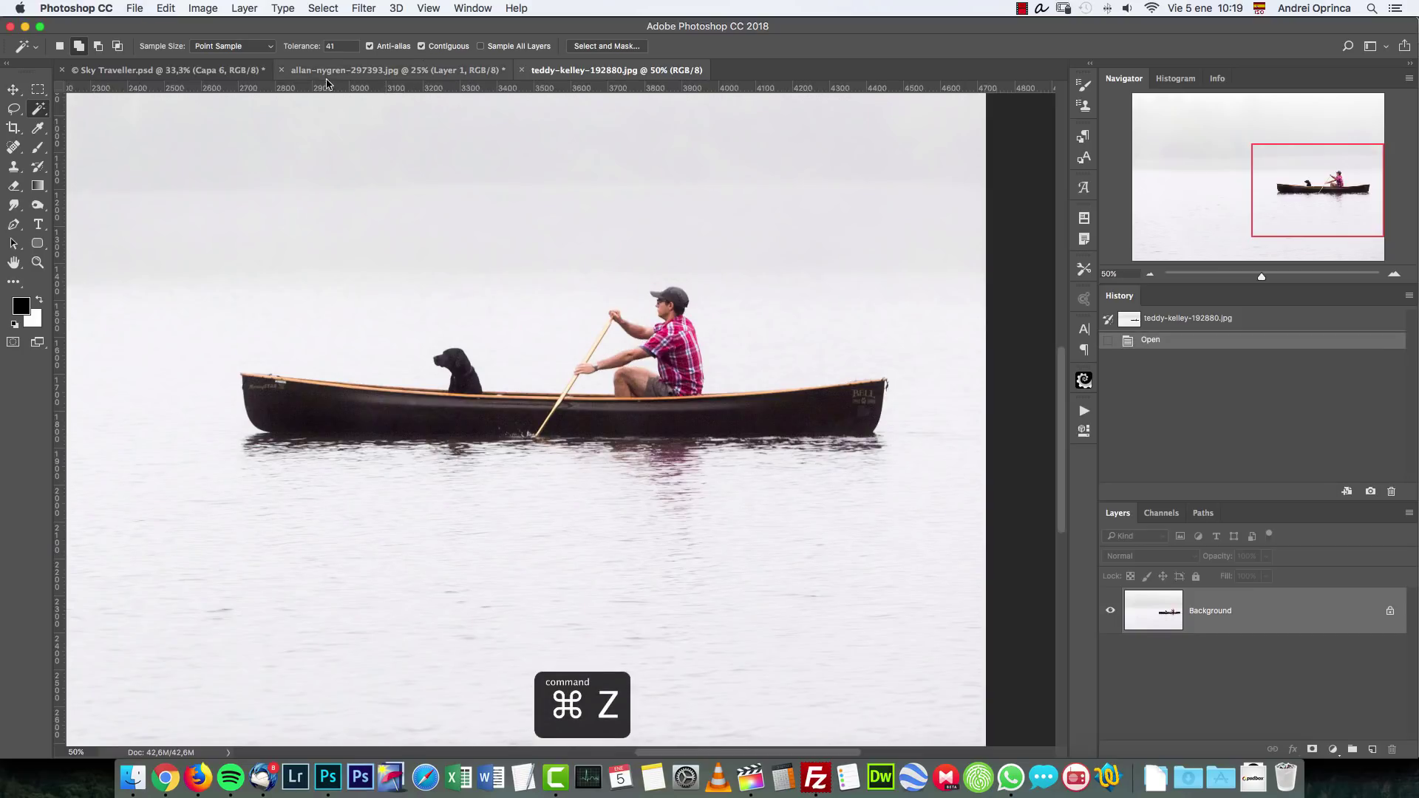
Step: Select the background around the canoe with the Magic Wand at tolerance 24, adding the enclosed gaps around the rower's arms and more water
drag(316, 48, 303, 50)
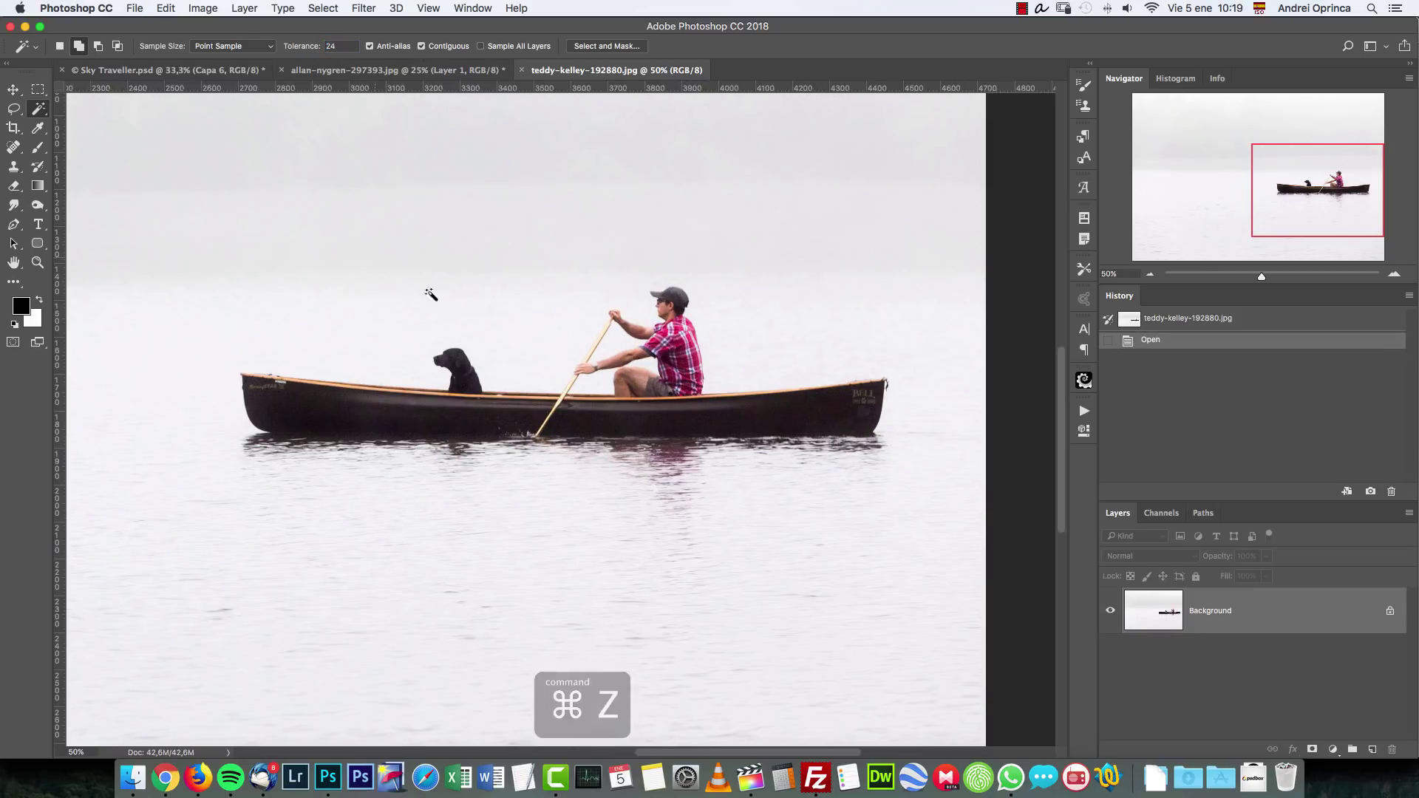
click(510, 340)
key(cmd+1)
drag(799, 354, 606, 440)
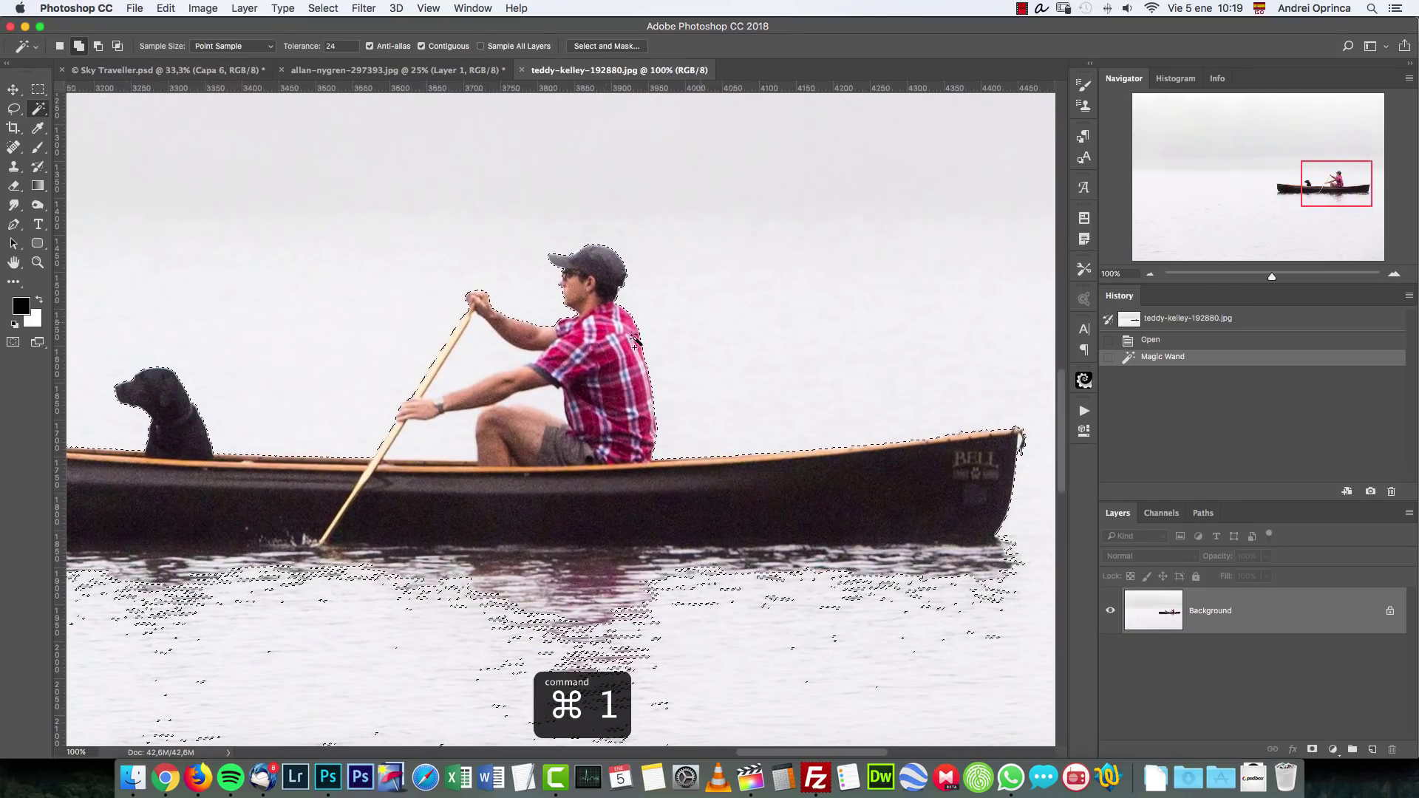
click(486, 357)
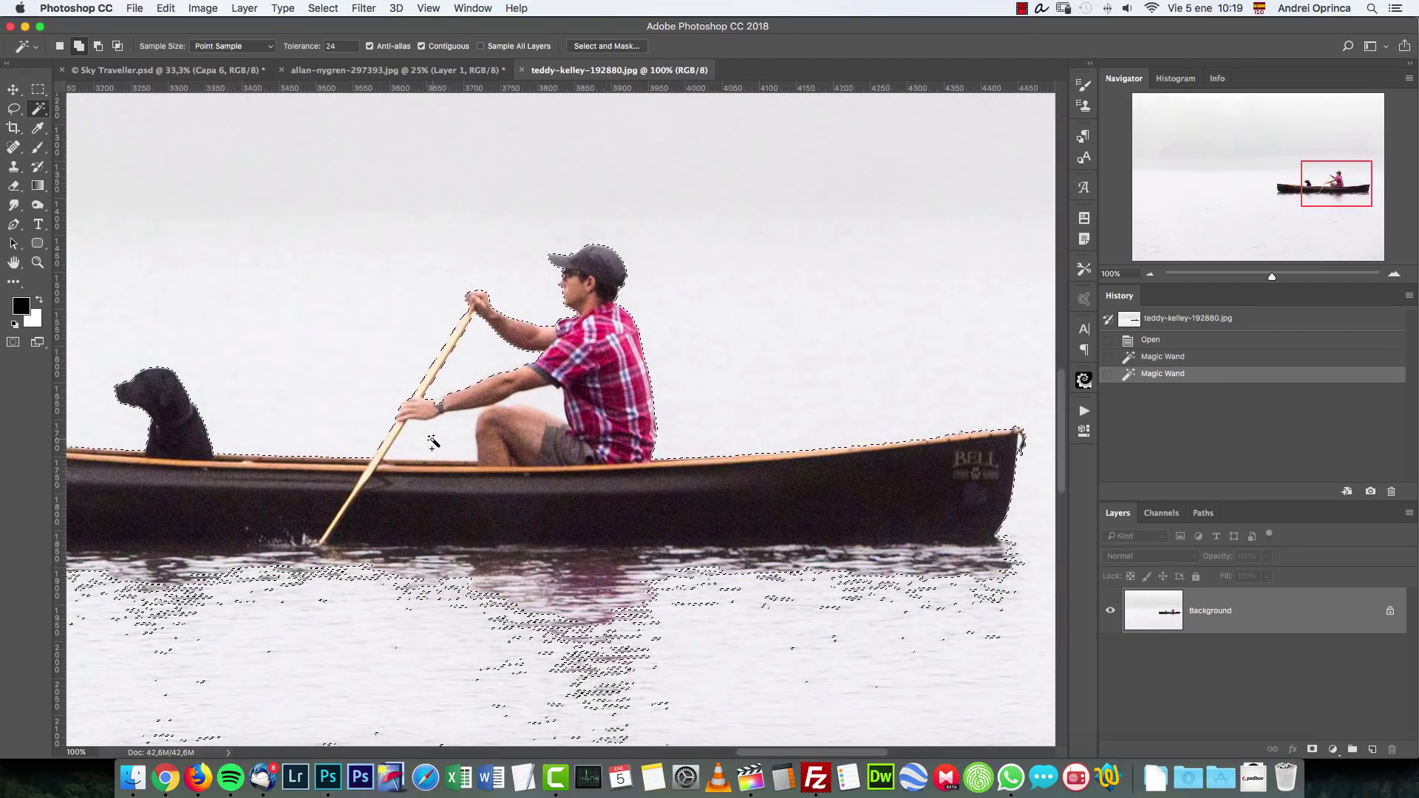
click(530, 403)
click(530, 403)
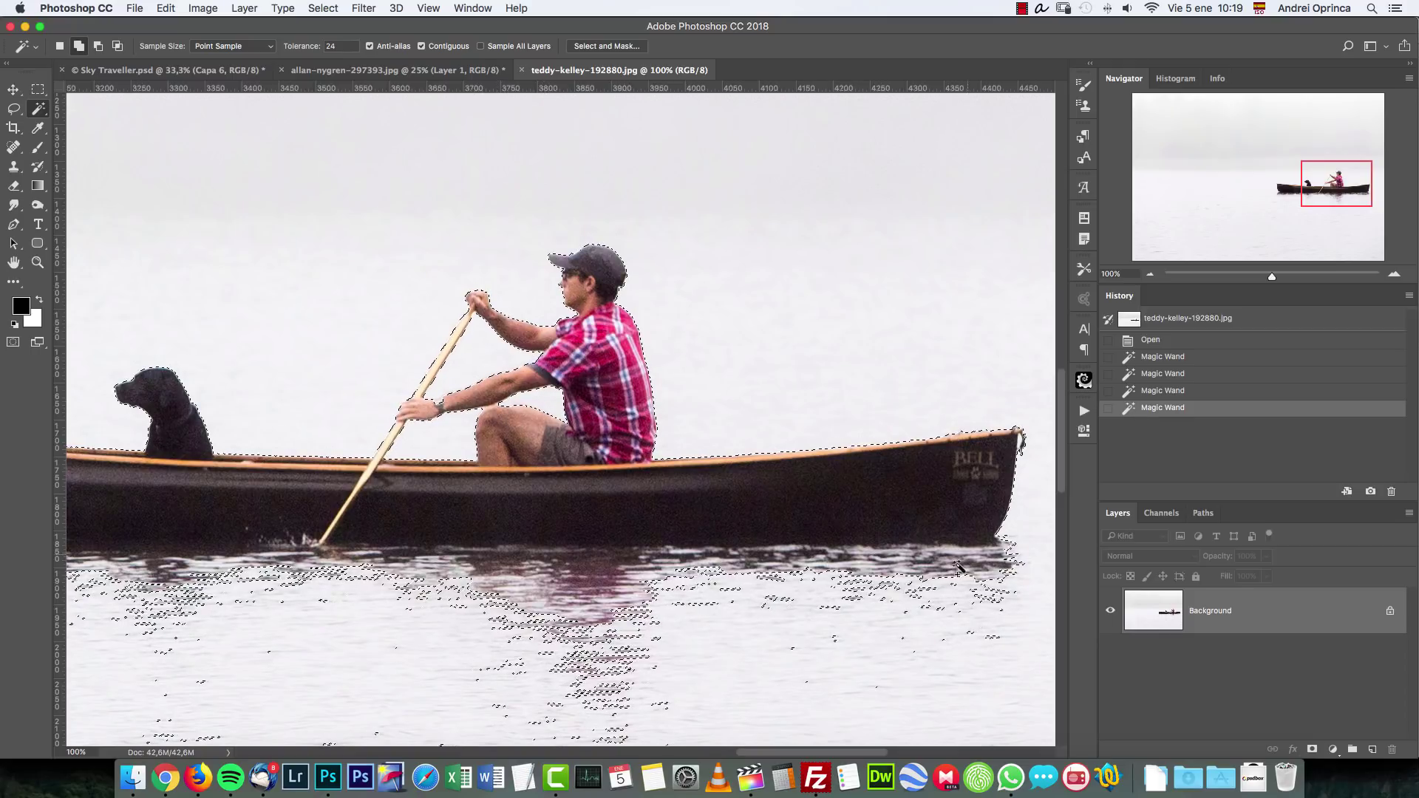
click(942, 637)
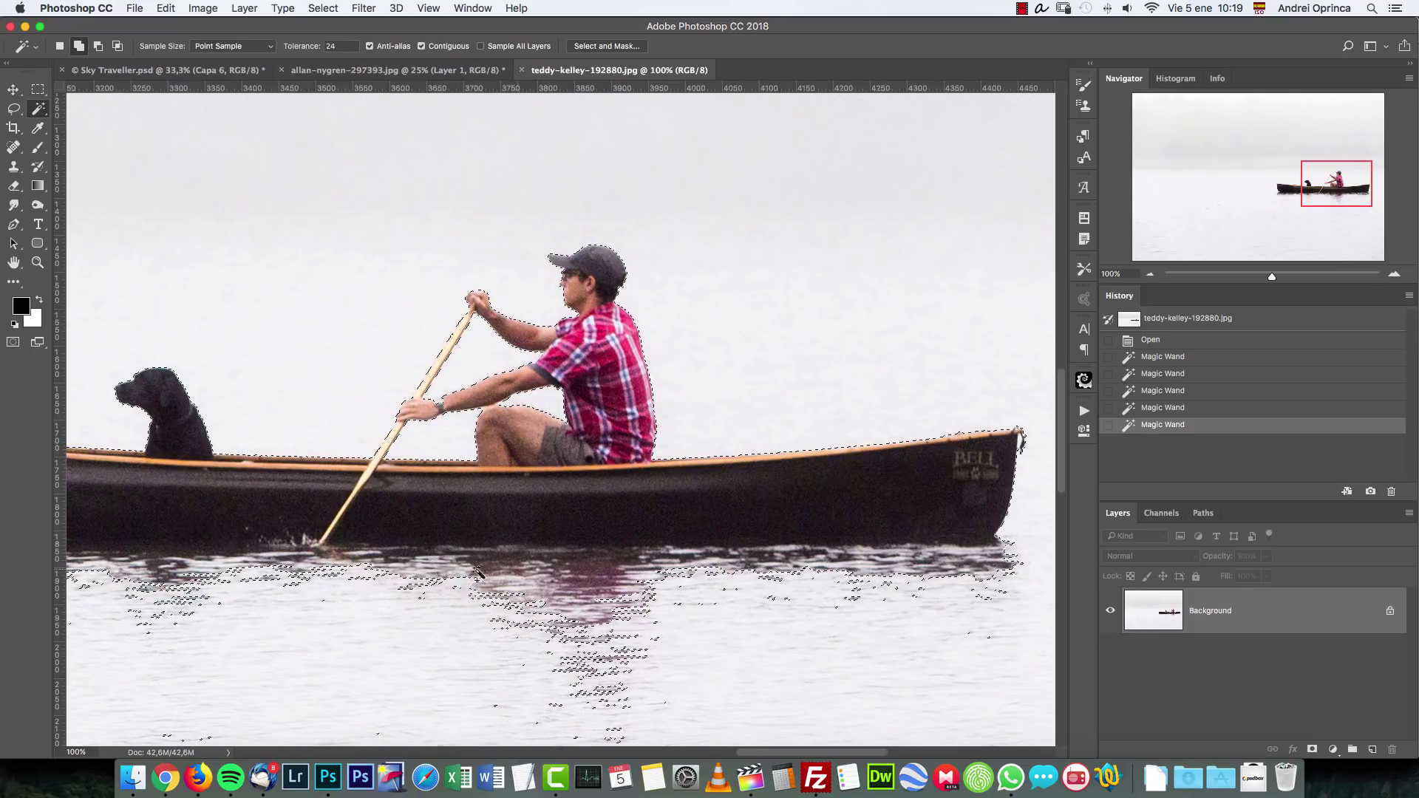
Step: Check the selection along the canoe and hide the selected background with an inverted layer mask
drag(229, 481, 553, 500)
scroll(739, 453, right, 5)
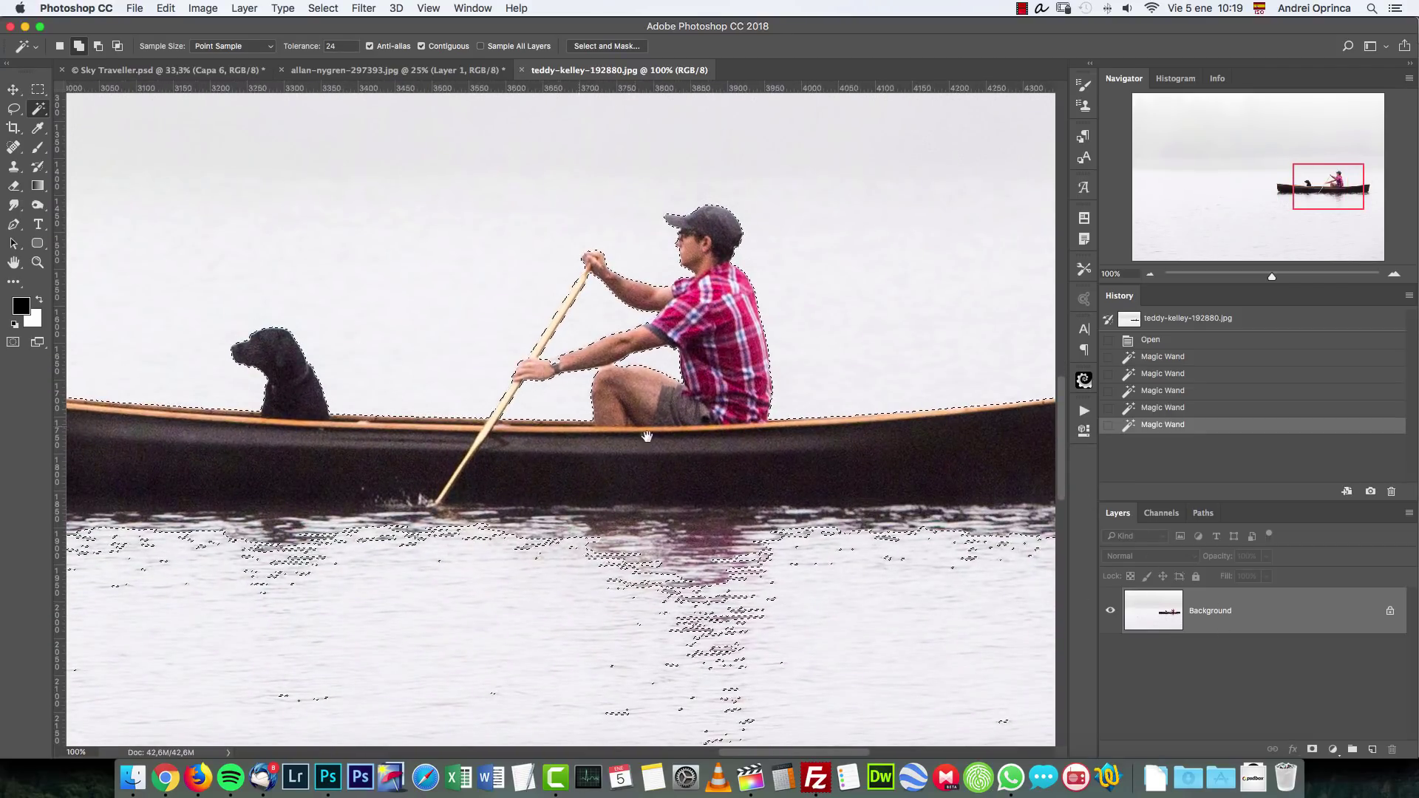
scroll(734, 485, right, 3)
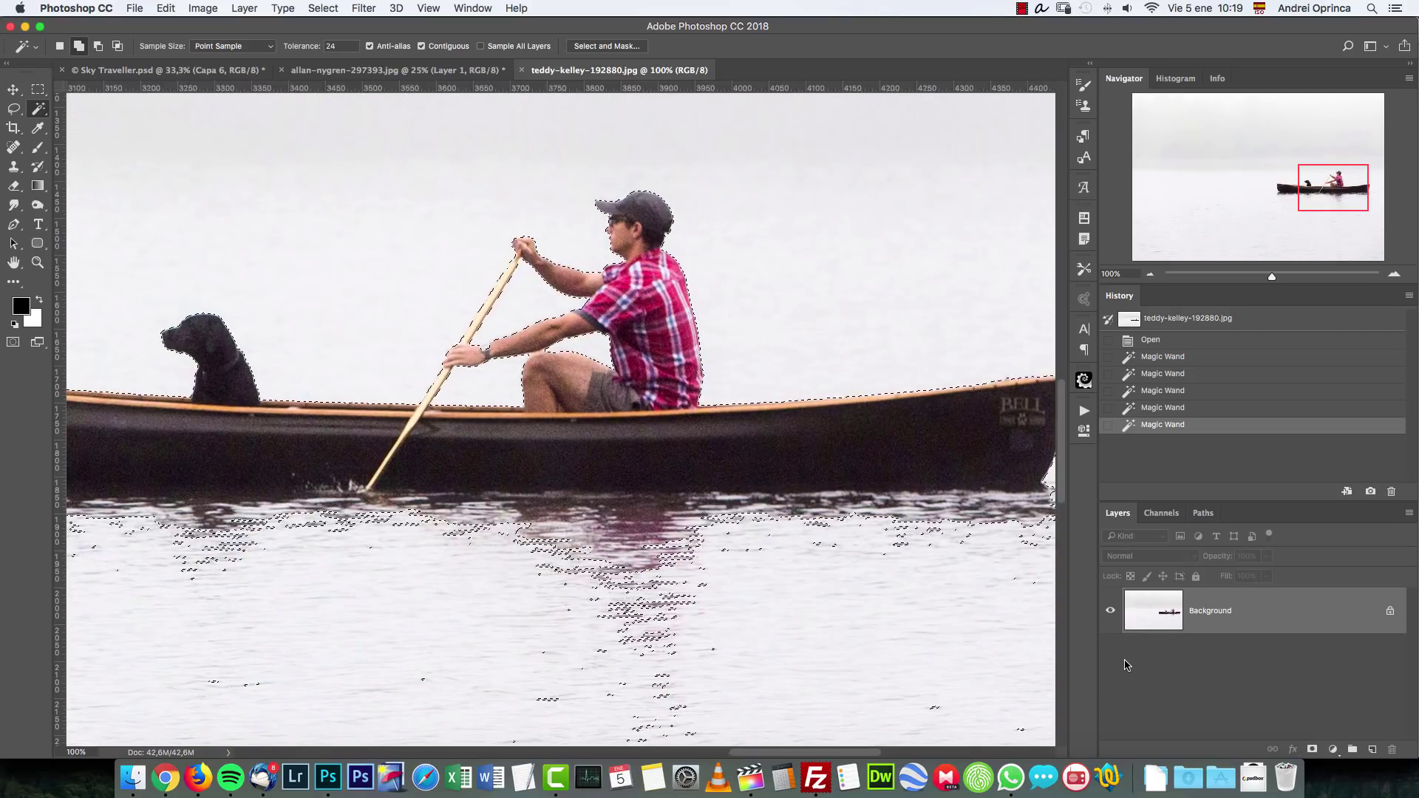
click(1312, 750)
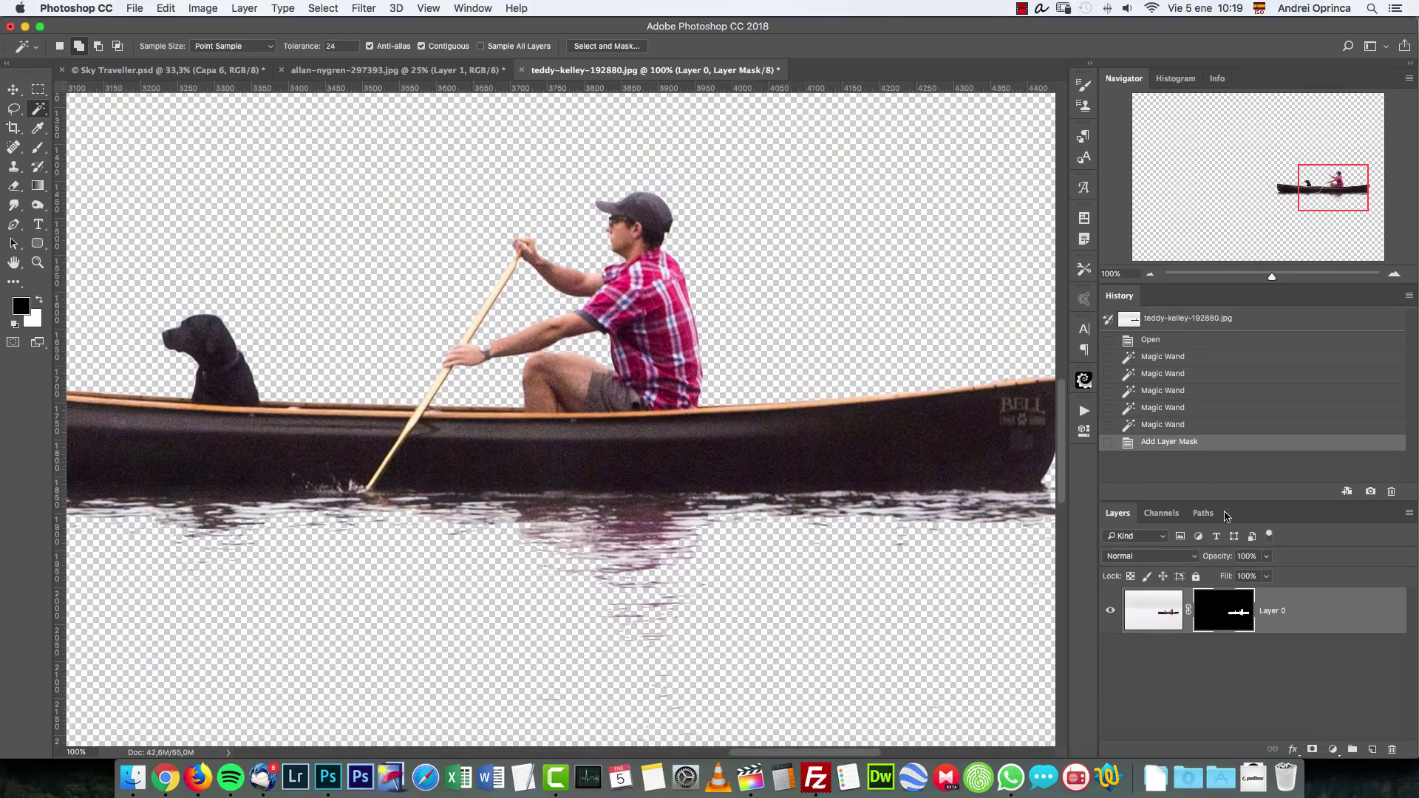
Step: Set up the Brush tool with a size of 200 px and a higher hardness
click(1151, 273)
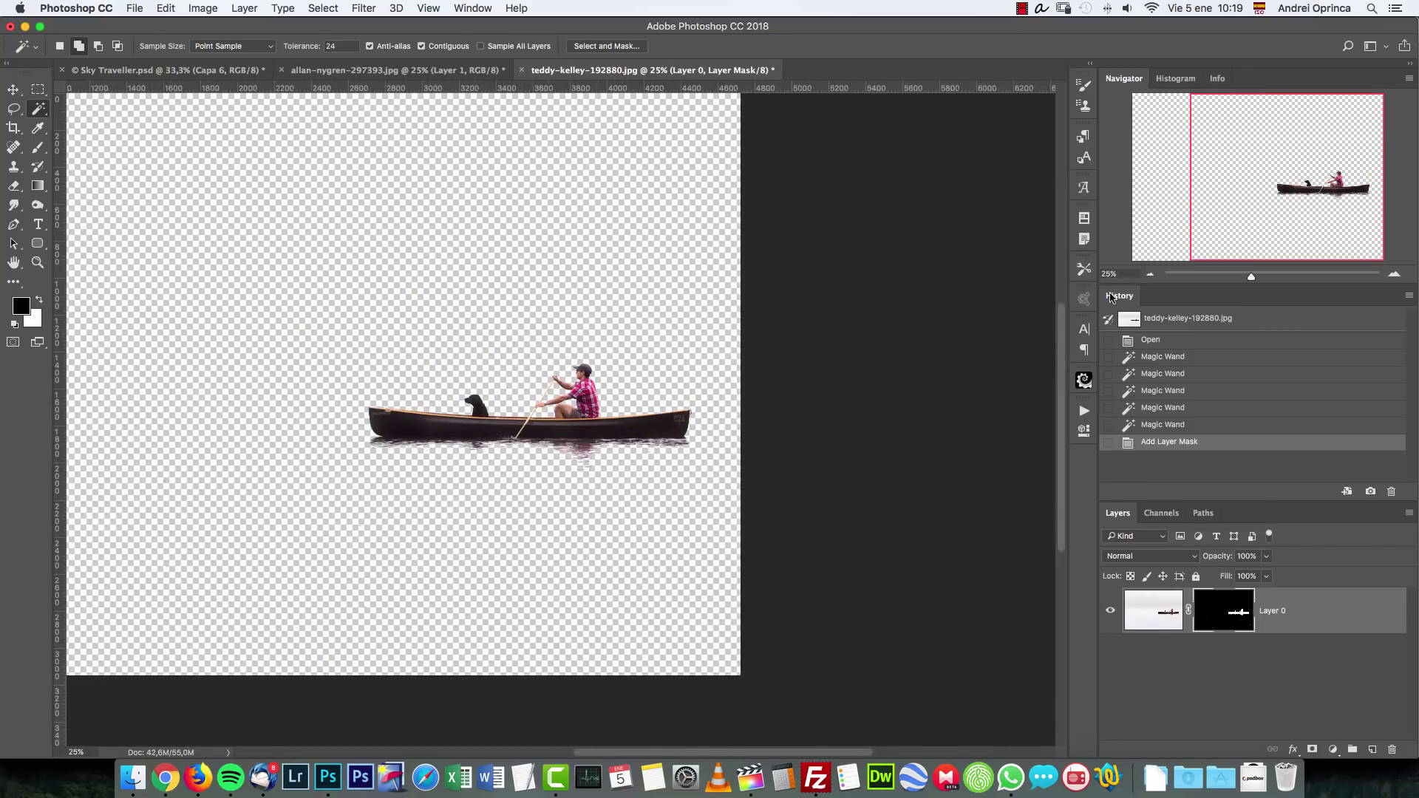
key(b)
right_click(641, 349)
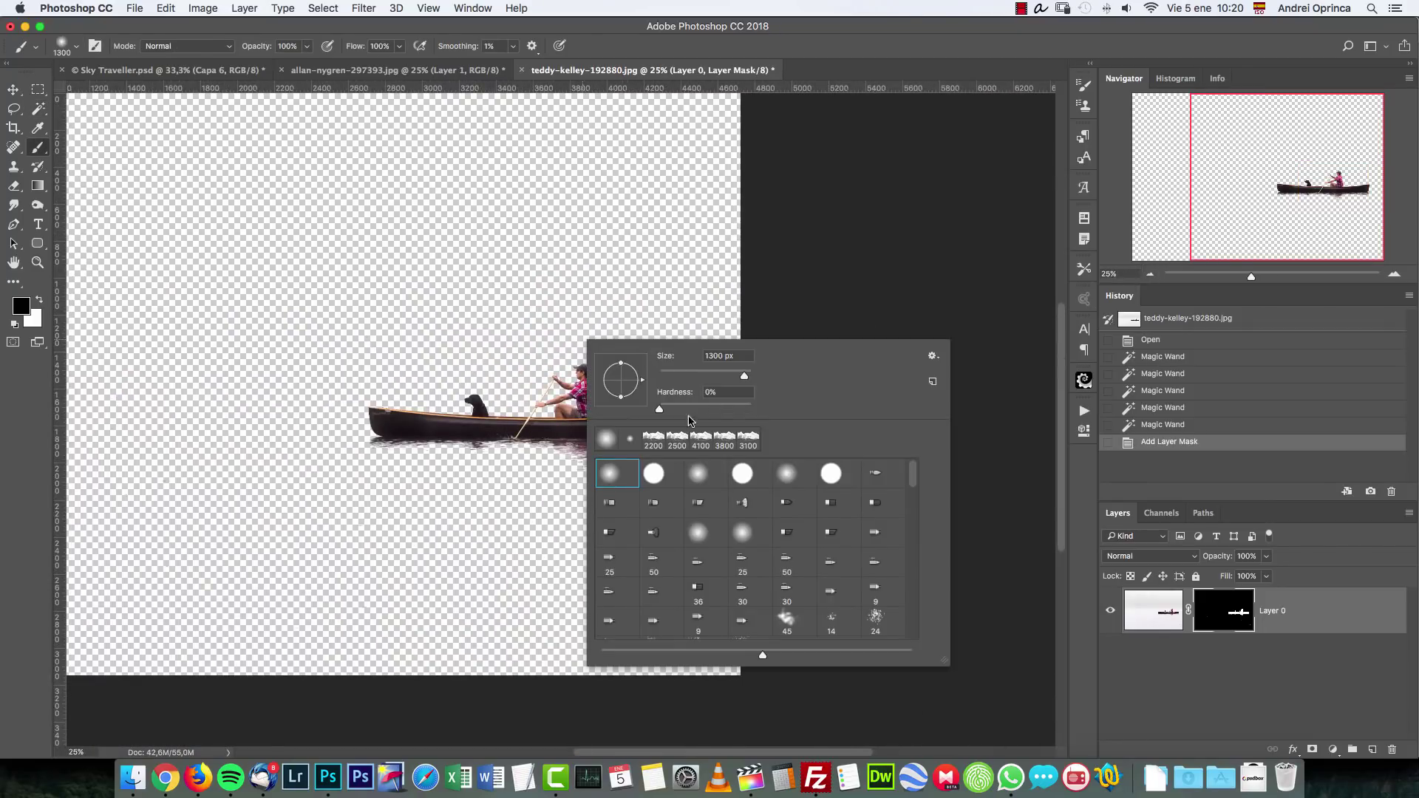
drag(695, 412, 717, 412)
click(722, 374)
text(200)
key(Return)
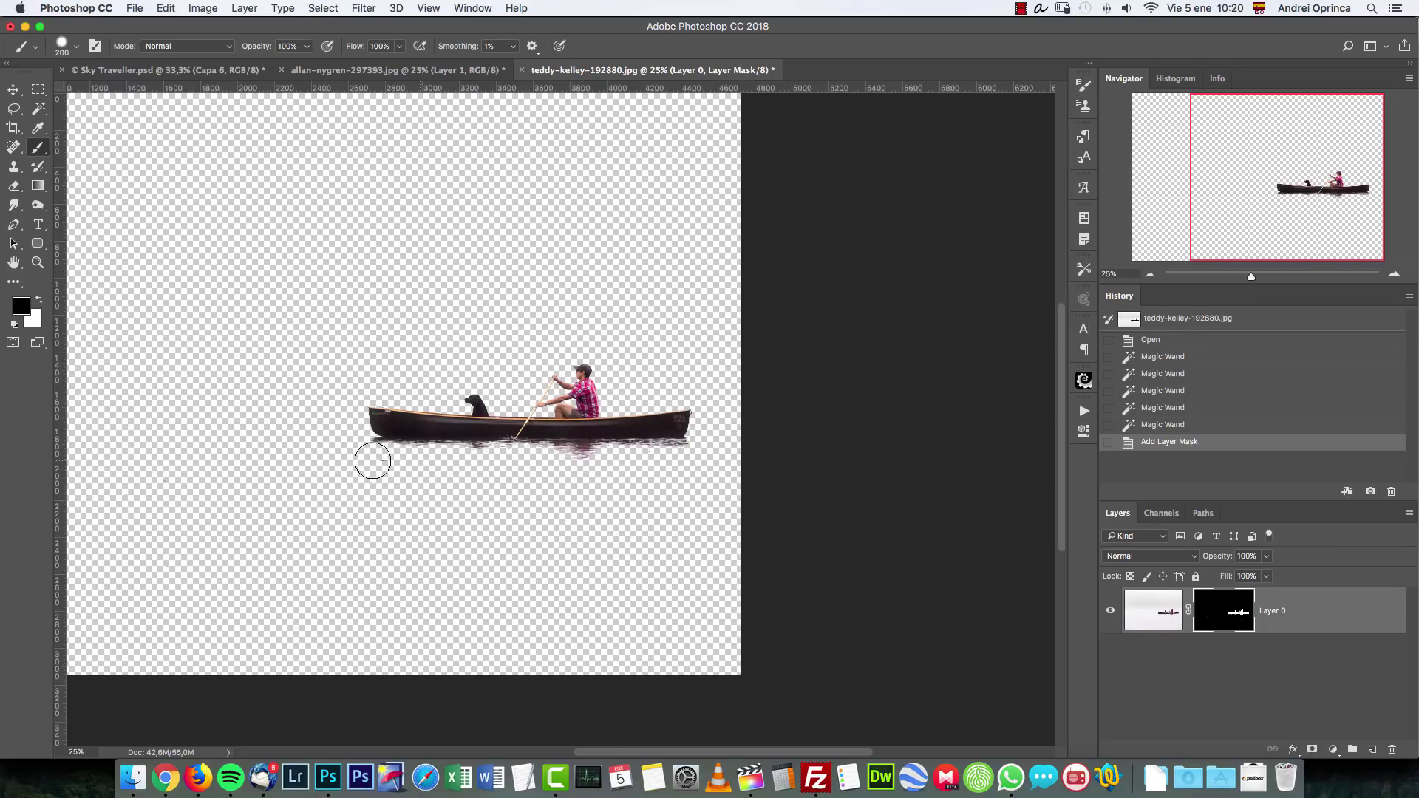
Step: Paint black on the canoe's layer mask in straight strokes beneath the hull to hide the water reflections
click(372, 462)
click(358, 444)
mouse_move(358, 444)
mouse_down()
mouse_move(507, 472)
mouse_move(696, 455)
mouse_up()
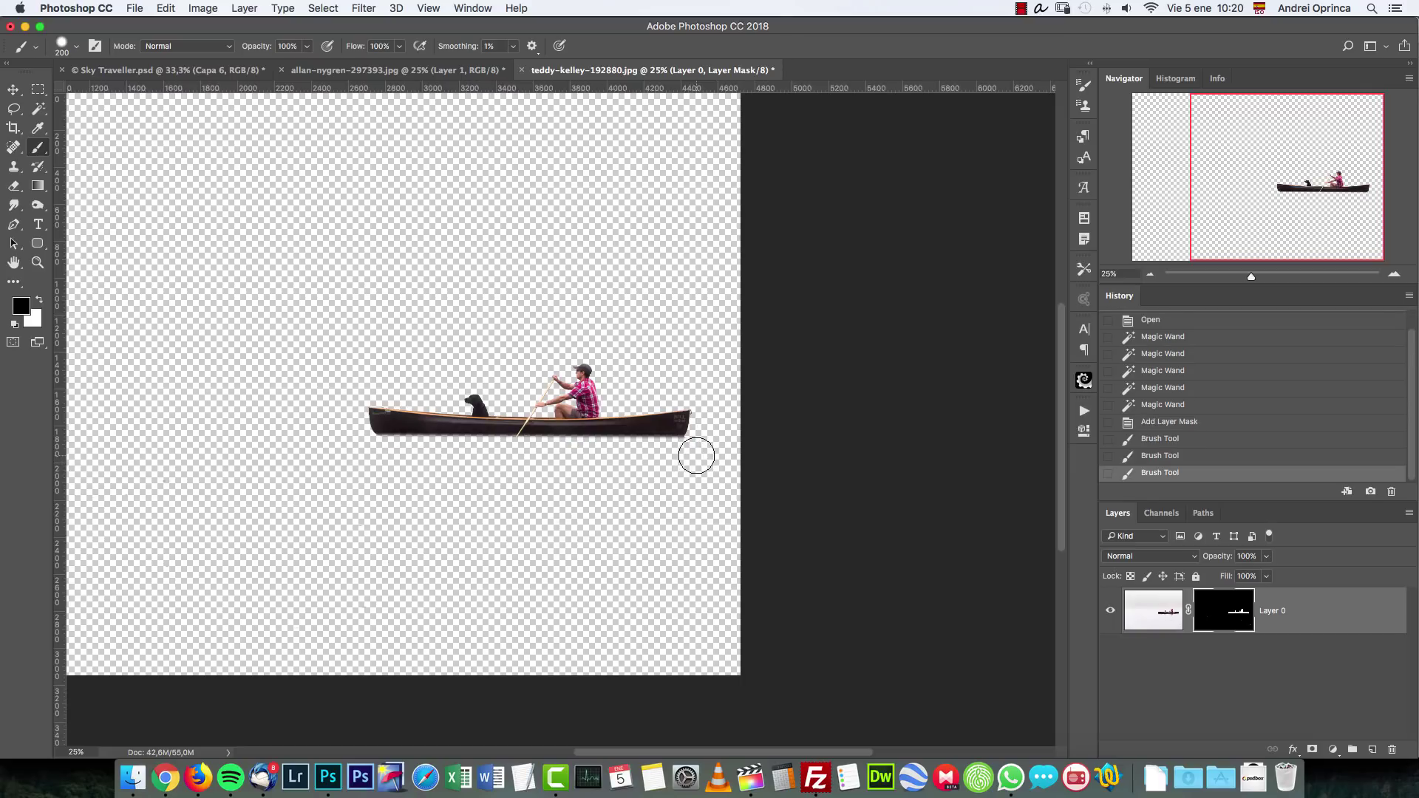
key(cmd+z)
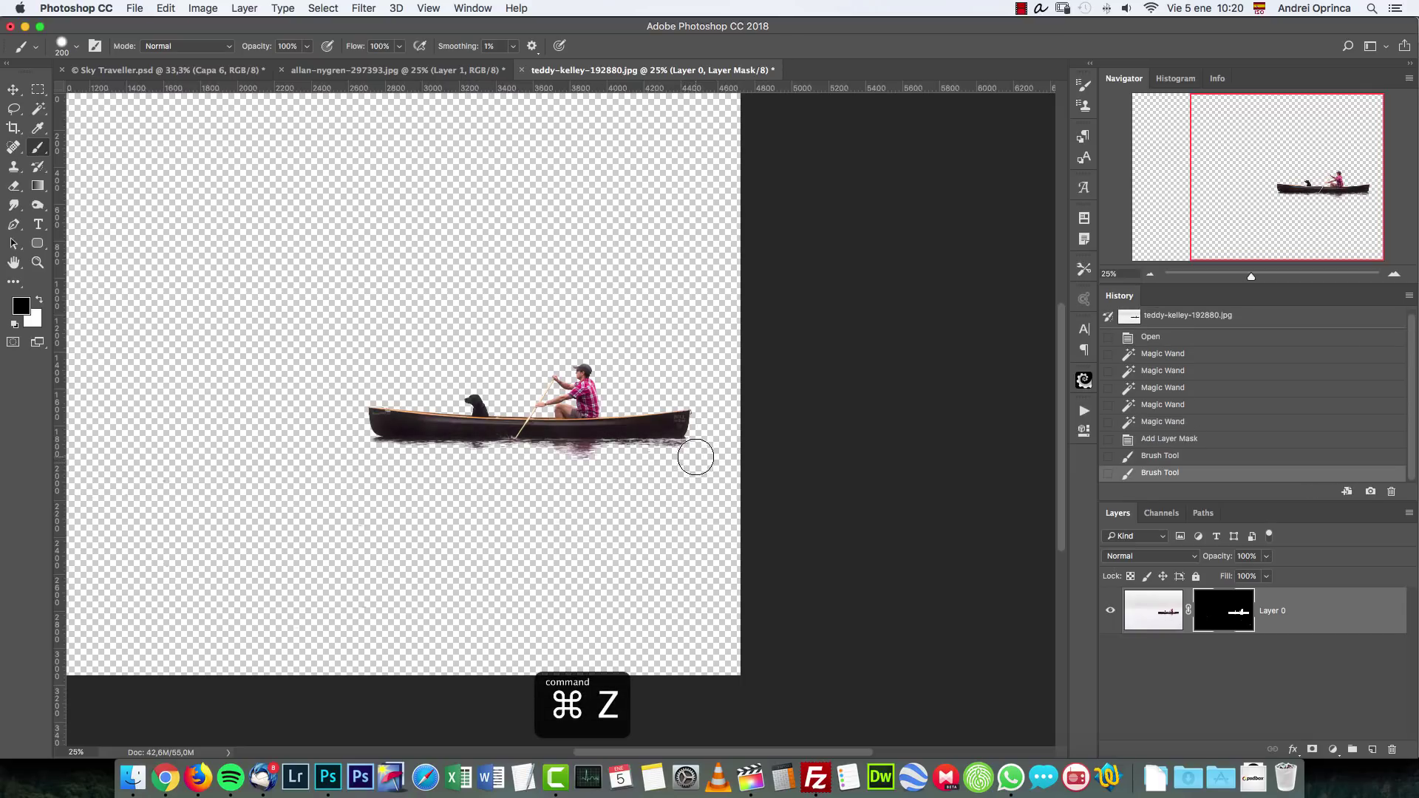
shift+click(369, 459)
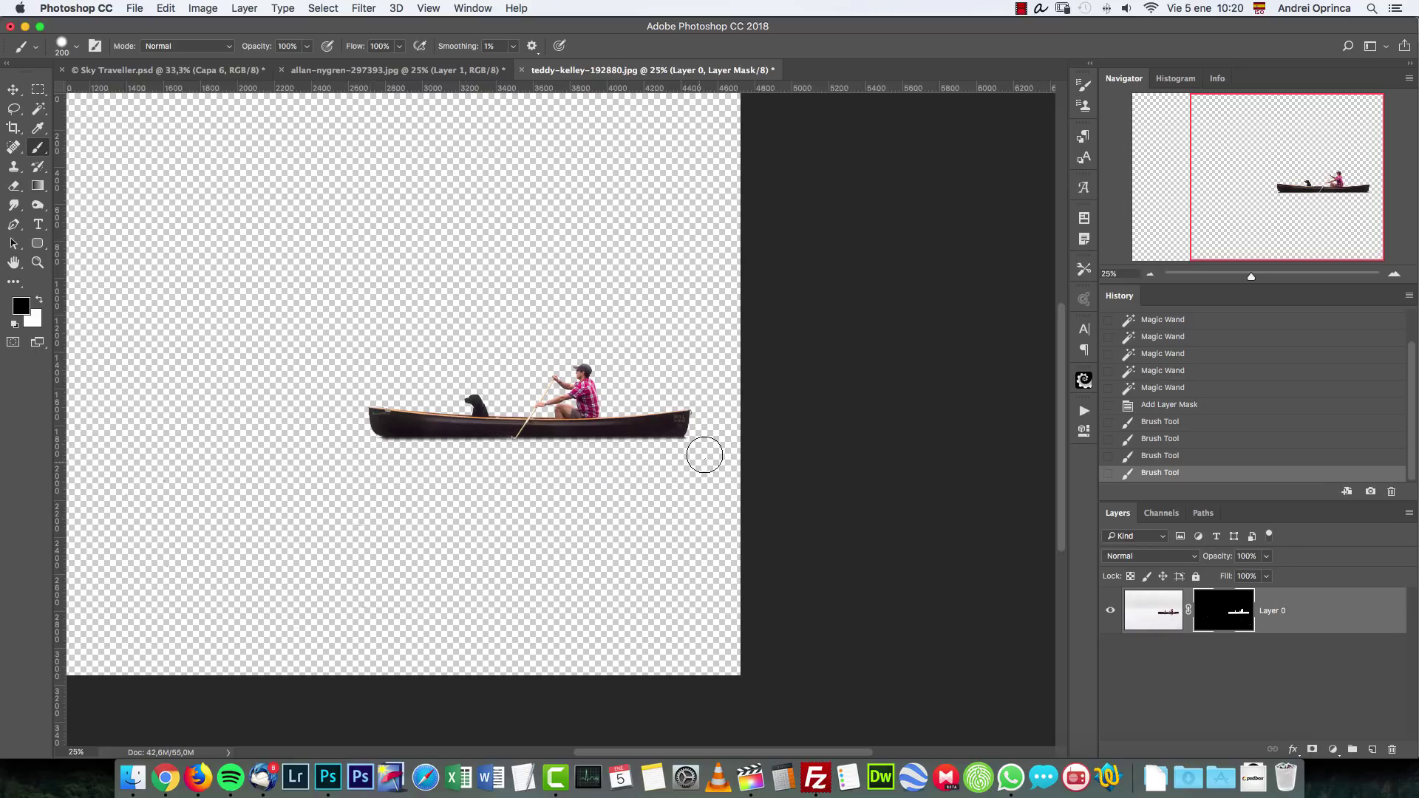
key(super+1)
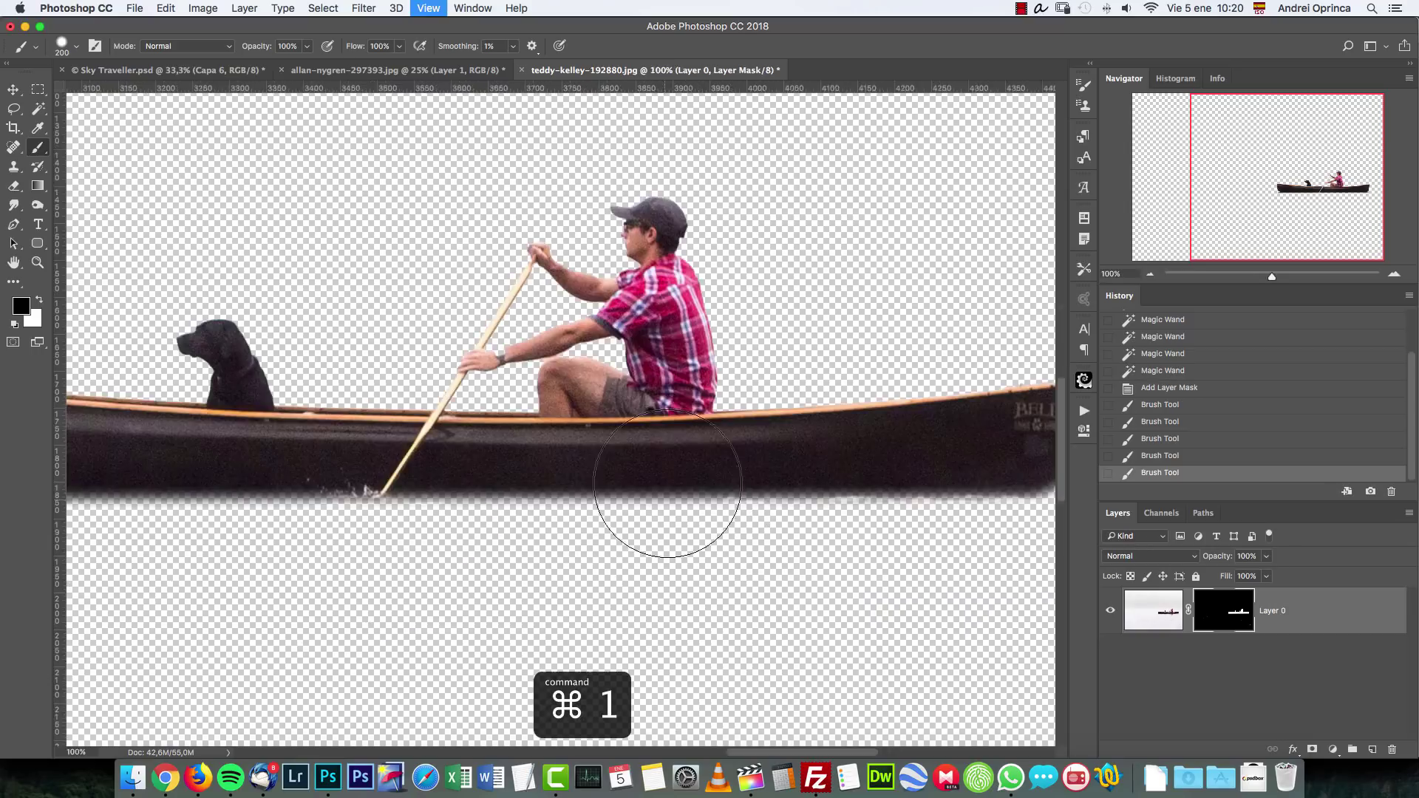
Step: Apply the canoe's layer mask to its layer
click(1150, 273)
click(1150, 273)
click(1150, 274)
key(v)
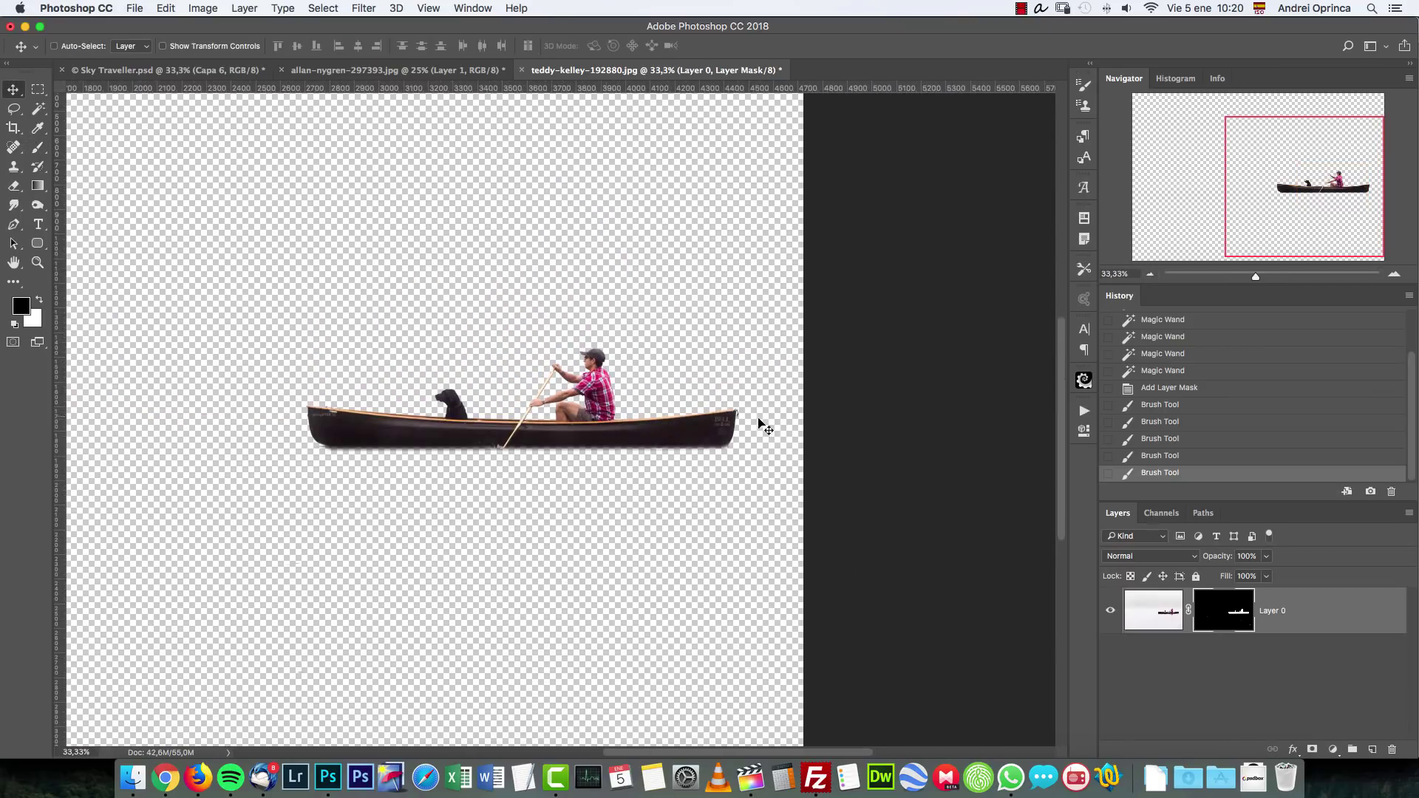
click(1150, 273)
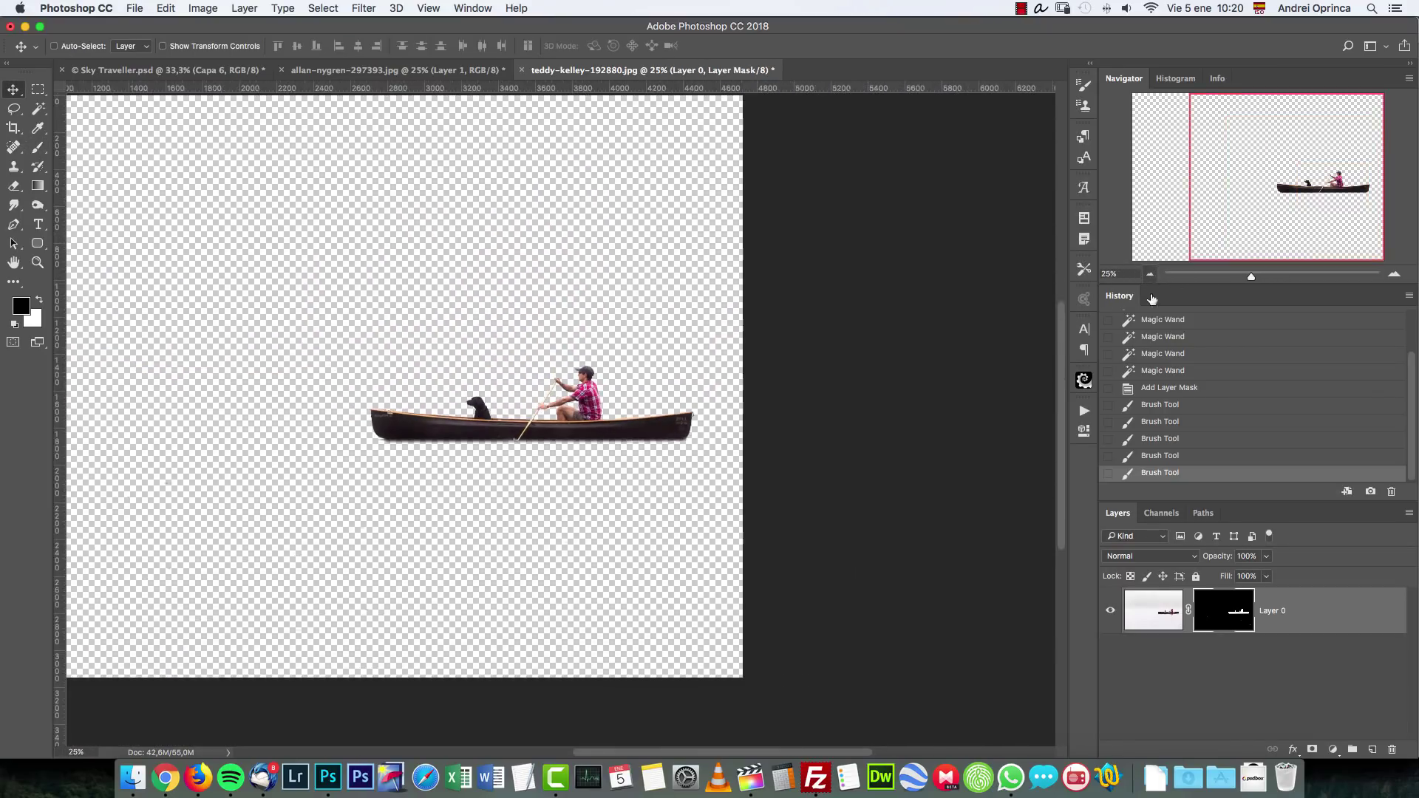
right_click(1232, 600)
click(1274, 642)
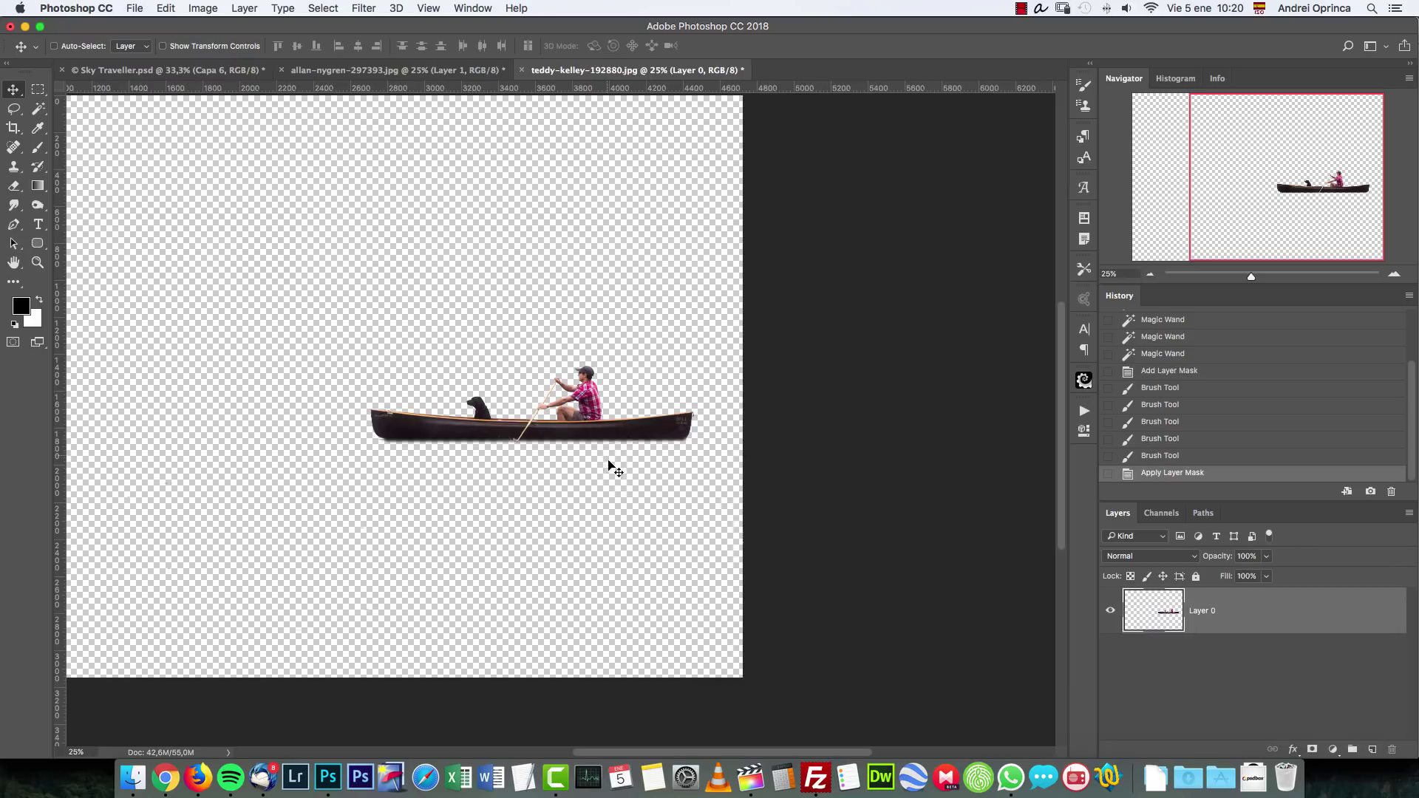
Step: Bring the cut-out canoe into the allan-nygren-297393.jpg document and place it on the clouds beside the statue
drag(486, 323, 367, 72)
drag(520, 291, 698, 378)
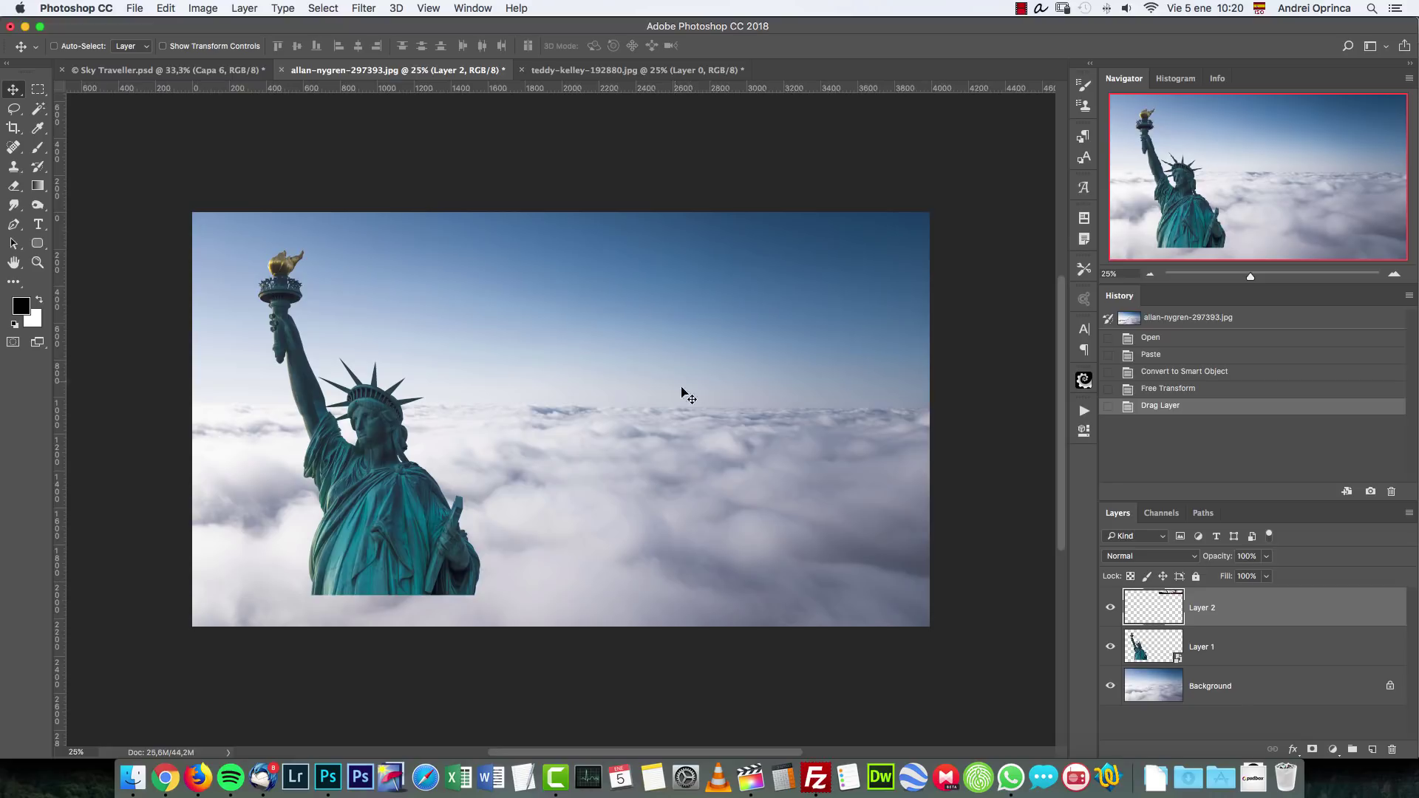
mouse_move(744, 281)
mouse_down()
mouse_move(659, 358)
mouse_move(686, 512)
mouse_move(680, 491)
mouse_up()
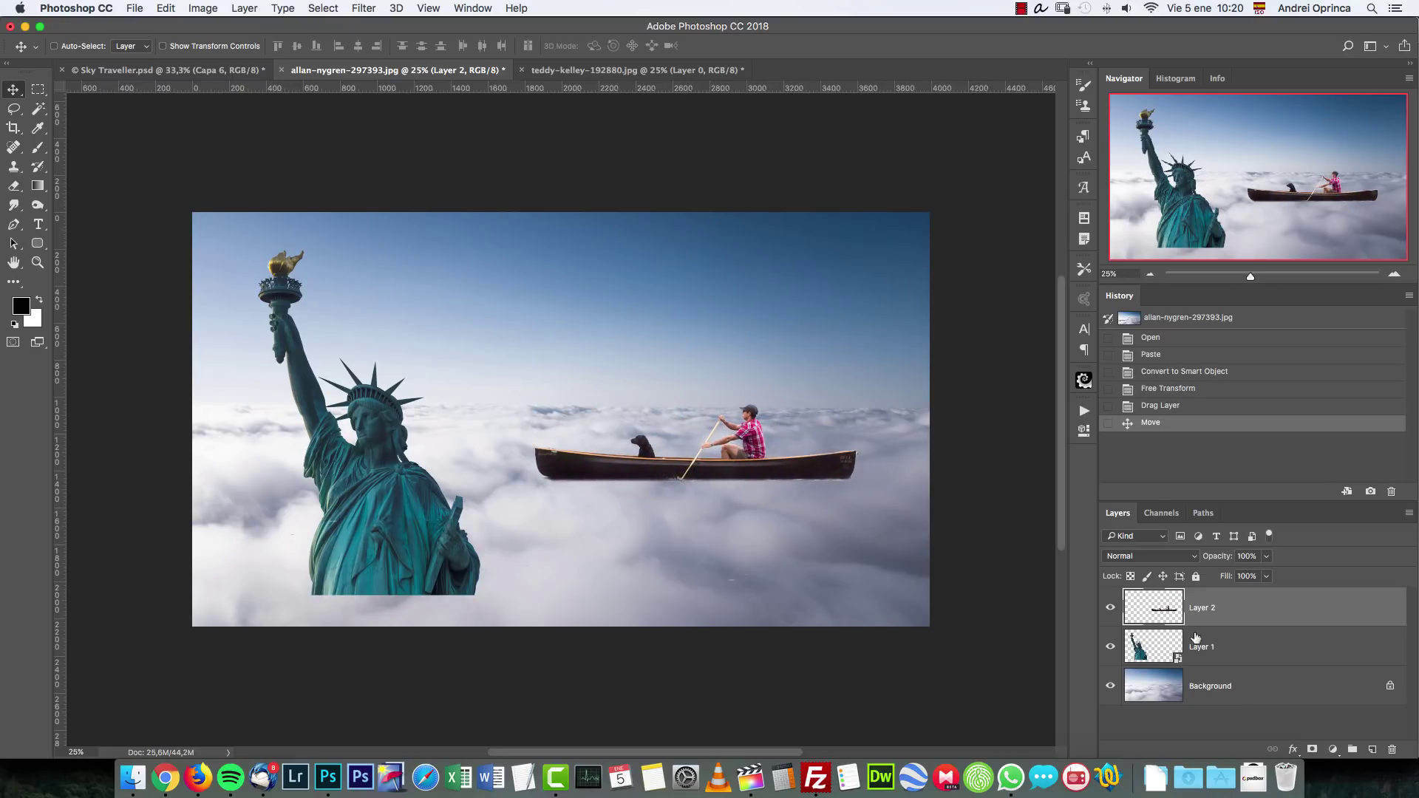
Step: Erase stray remnants in the clouds below the canoe with a 200 px Eraser and move the canoe slightly lower
key(e)
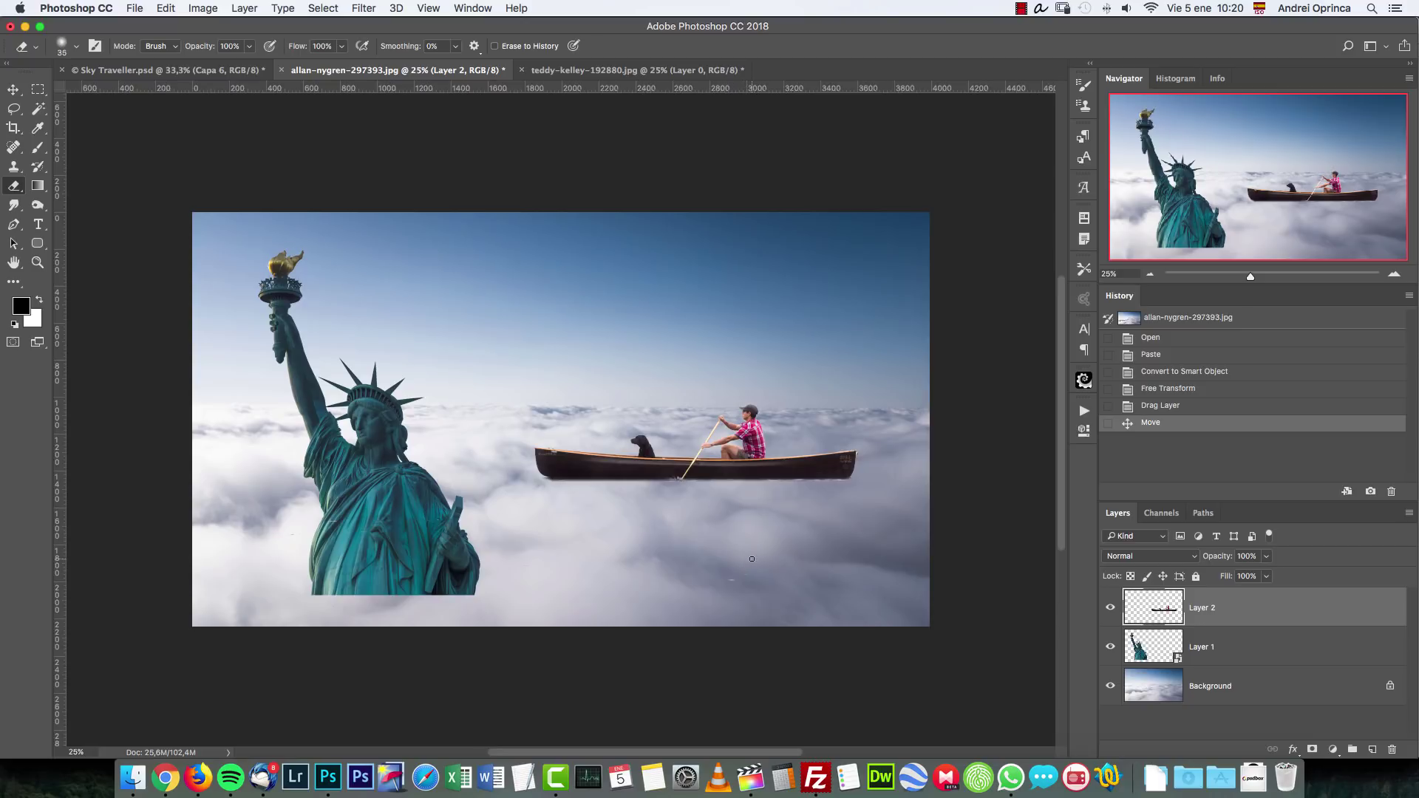
key(bracketright)
key(bracketright)
key(bracketright)
key(bracketright)
key(bracketright)
click(783, 557)
key(v)
drag(717, 415, 712, 438)
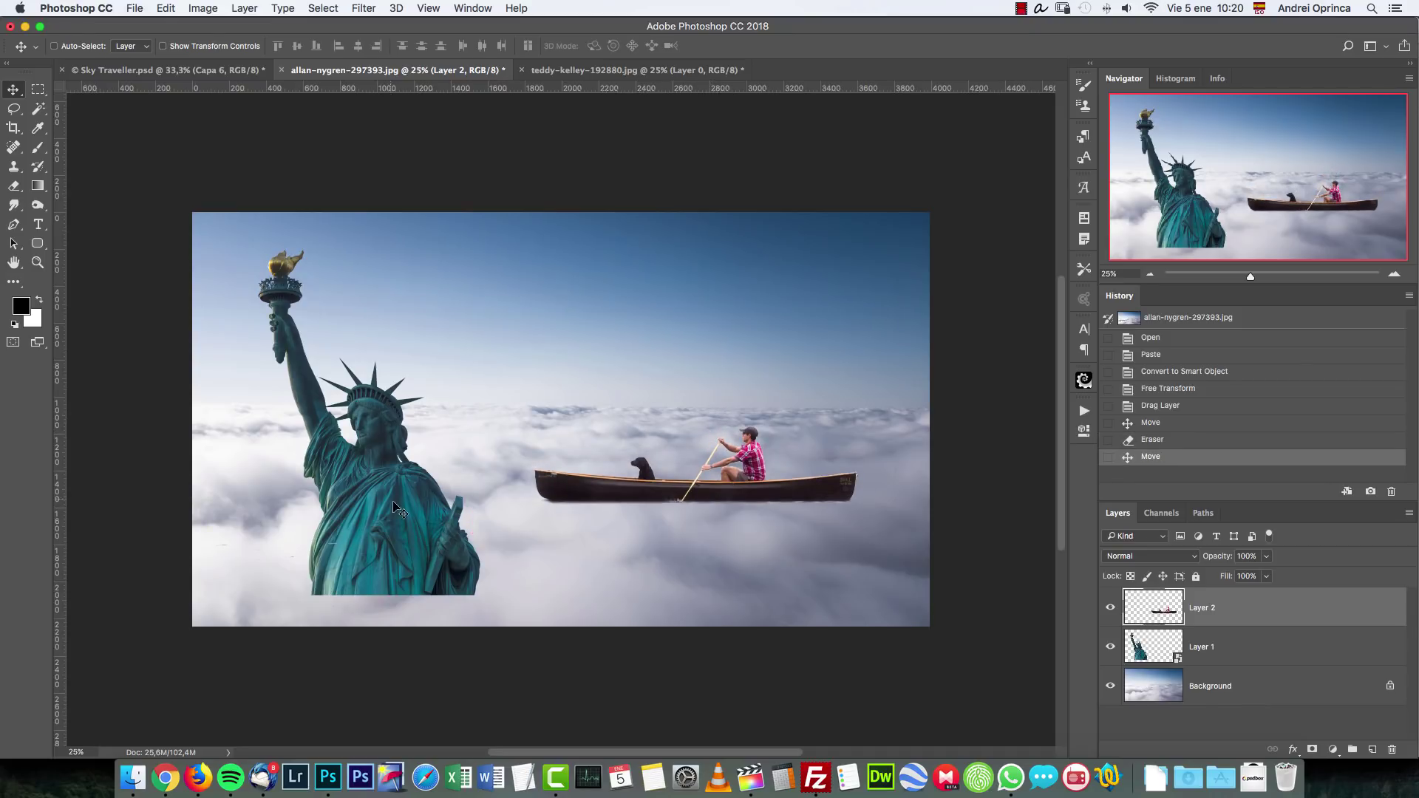
Step: Scale the statue proportionally to about 48.2% and reposition it over the clouds with Free Transform
super+click(405, 526)
key(super+t)
drag(583, 184, 526, 235)
drag(415, 417, 402, 391)
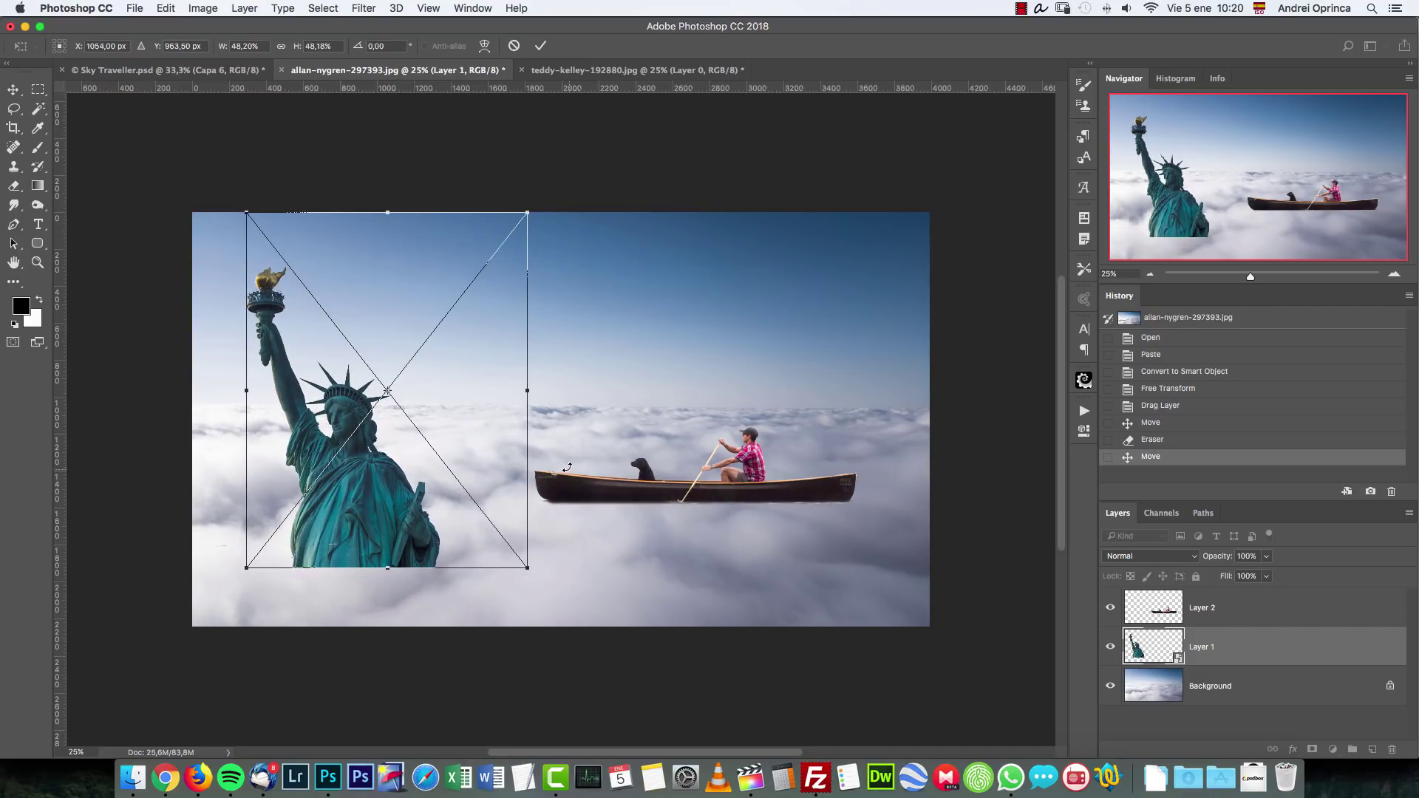
key(Return)
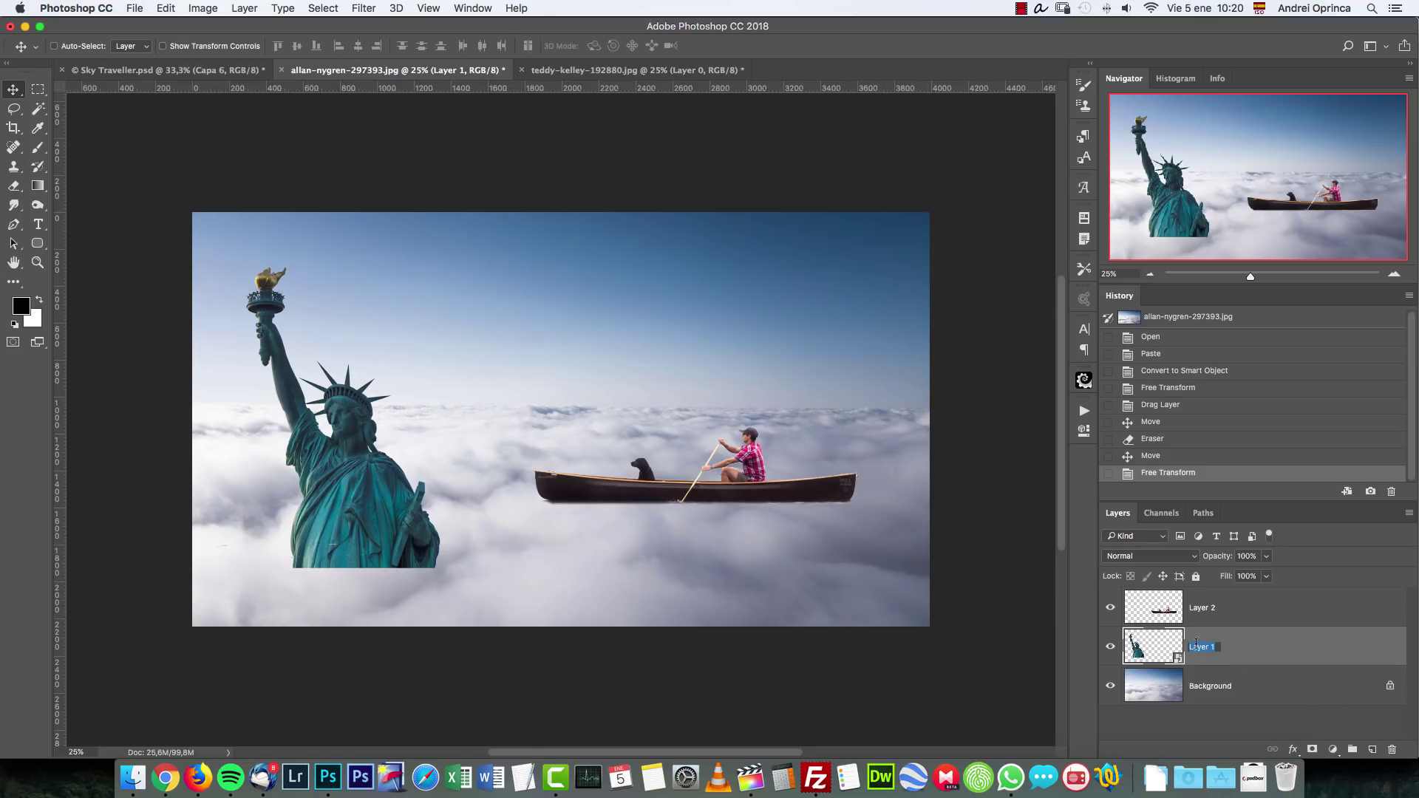
Step: Rename the statue's layer as statue and the canoe's layer as boat
text(statue)
key(Return)
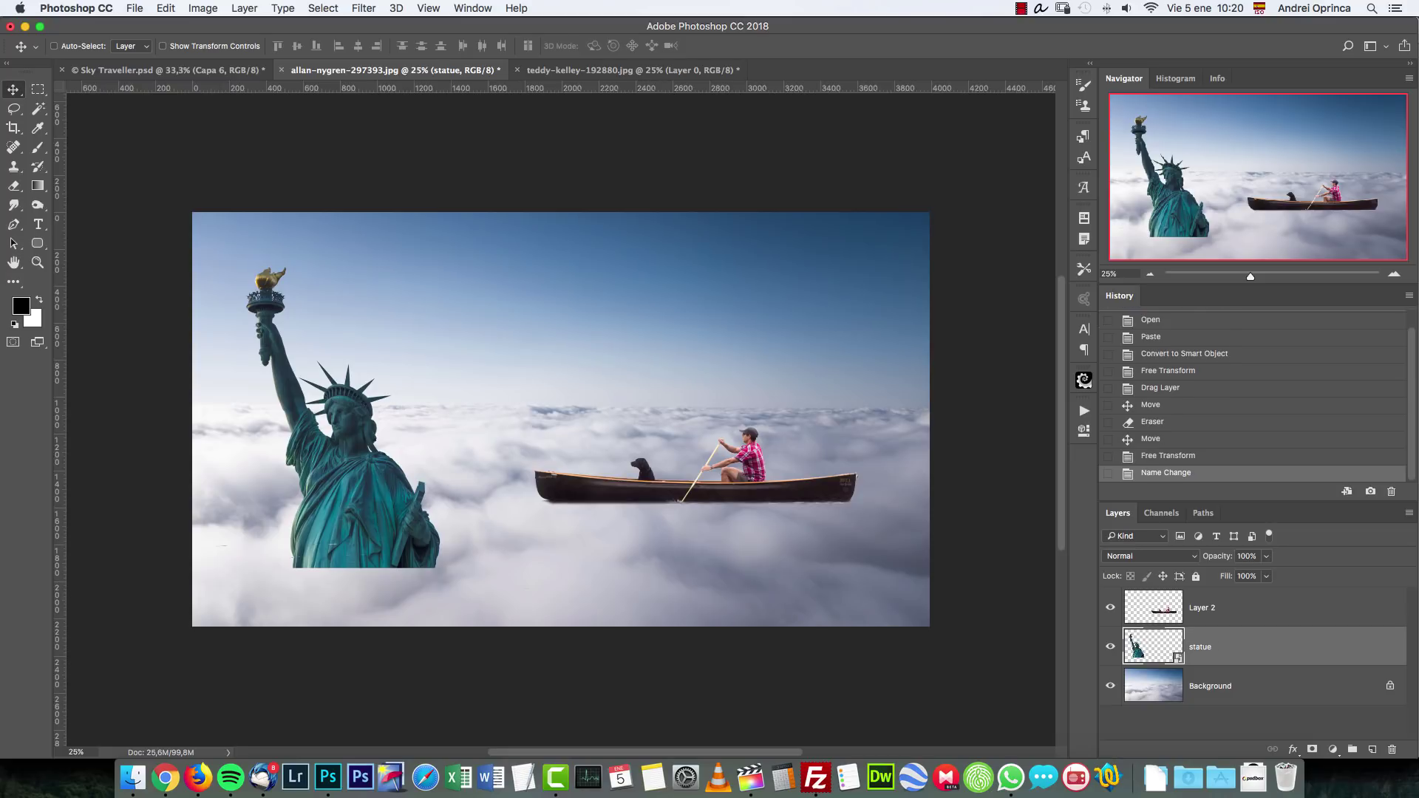
double_click(1201, 608)
text(boa)
key(Return)
Step: Add a white layer mask to both the statue and boat layers, and make the statue's mask active
click(1273, 657)
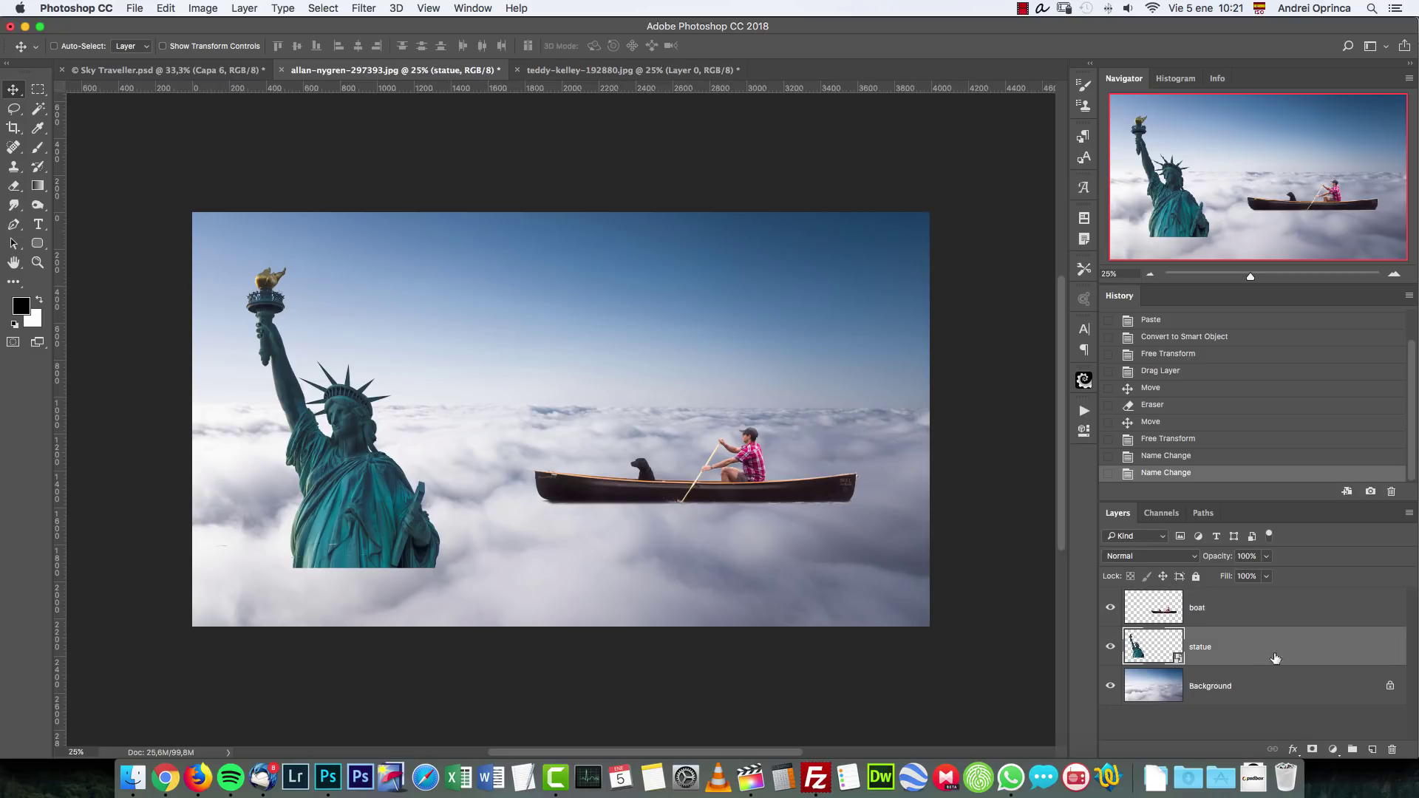
click(1312, 750)
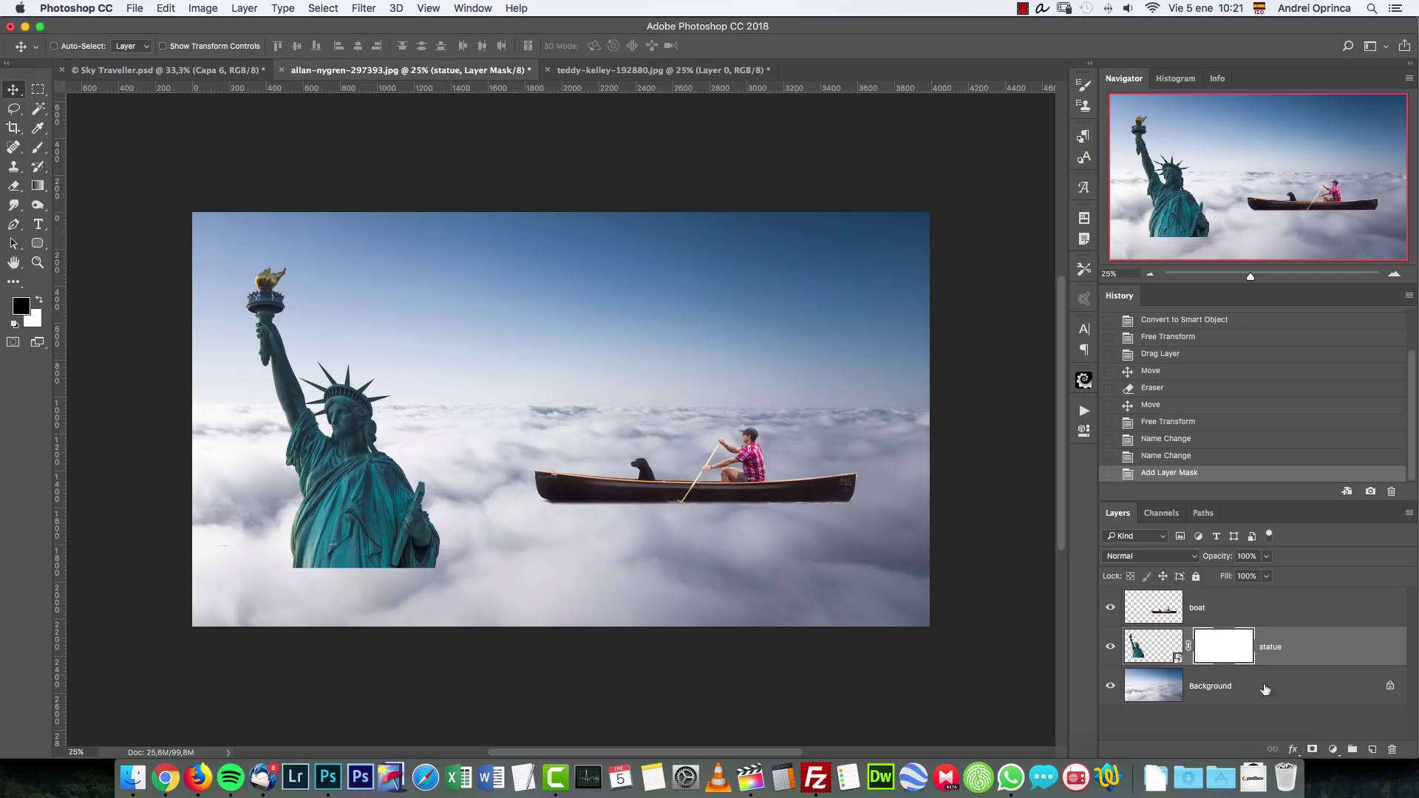
click(1243, 623)
click(1313, 749)
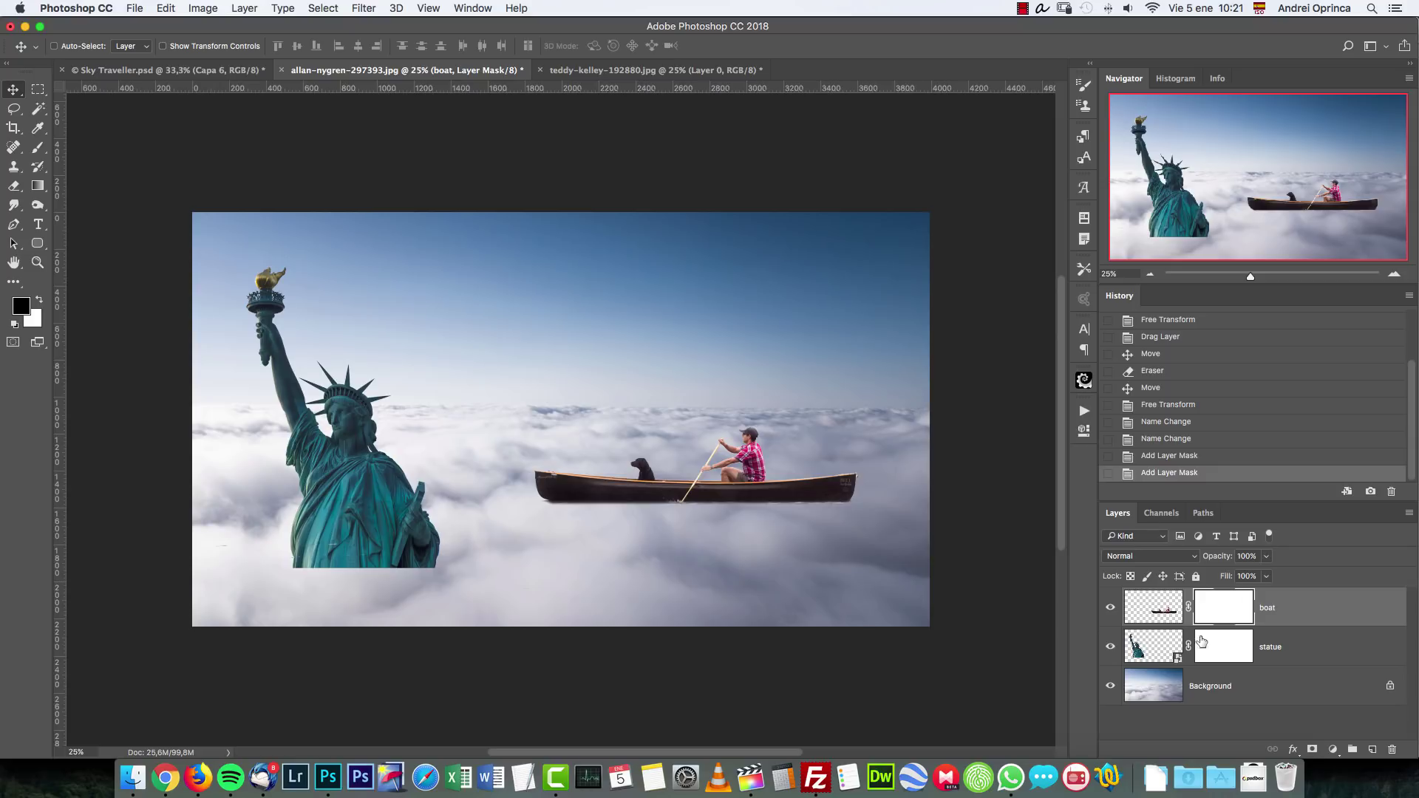
click(1229, 653)
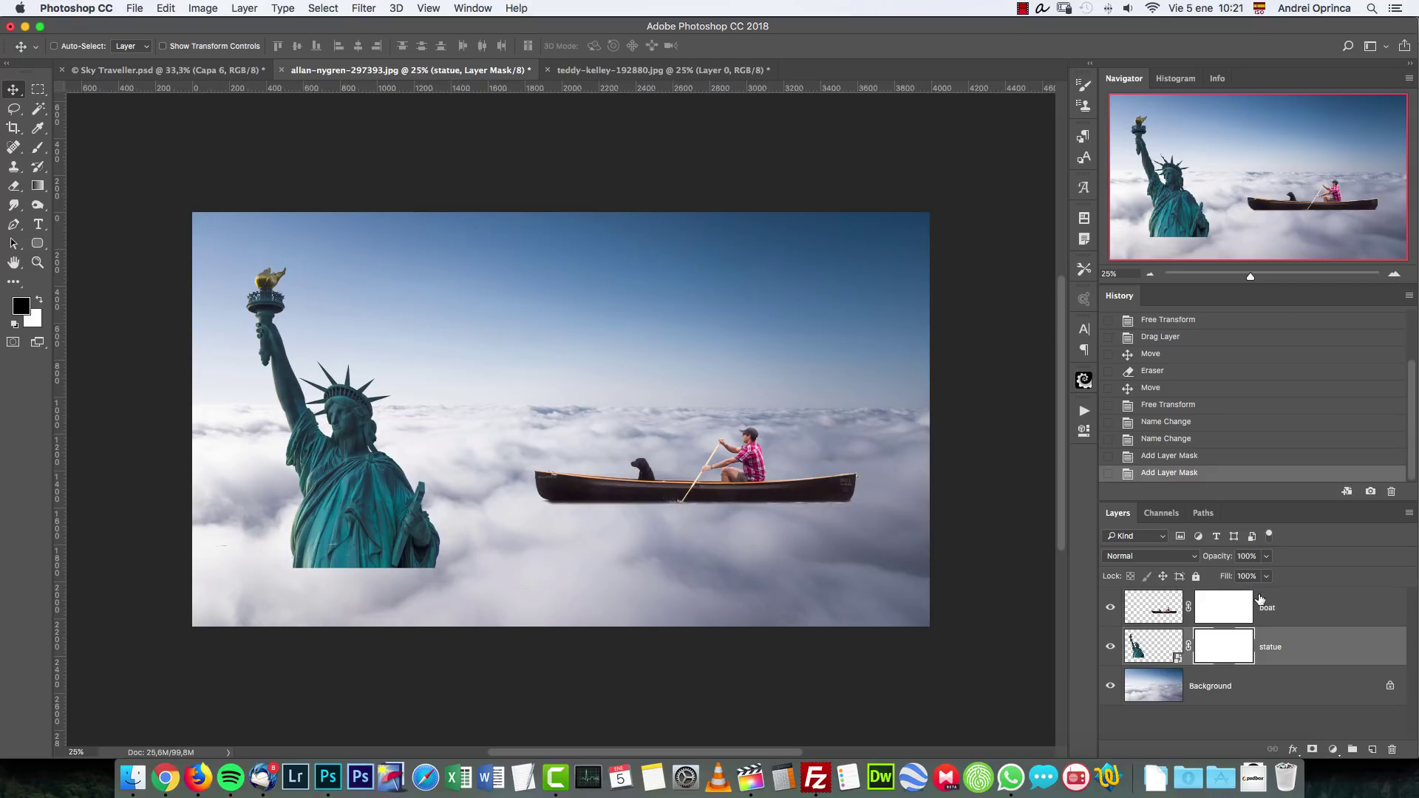
Step: Inspect the statue's lower edge for stray specks at 100%, toggling the boat layer's visibility to find their source
key(super+1)
drag(412, 586, 842, 279)
drag(350, 551, 724, 469)
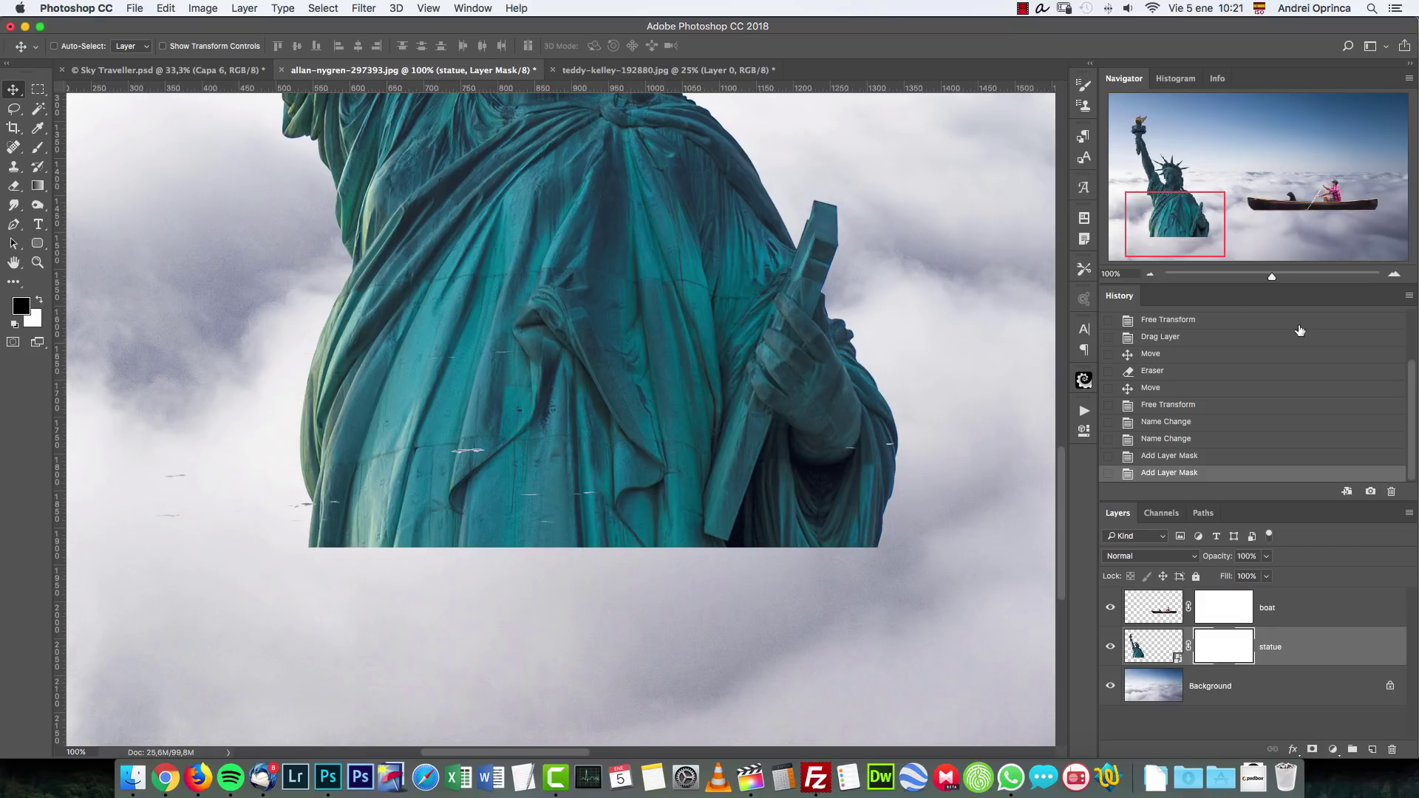
click(1109, 608)
click(1109, 607)
click(1150, 274)
click(1151, 275)
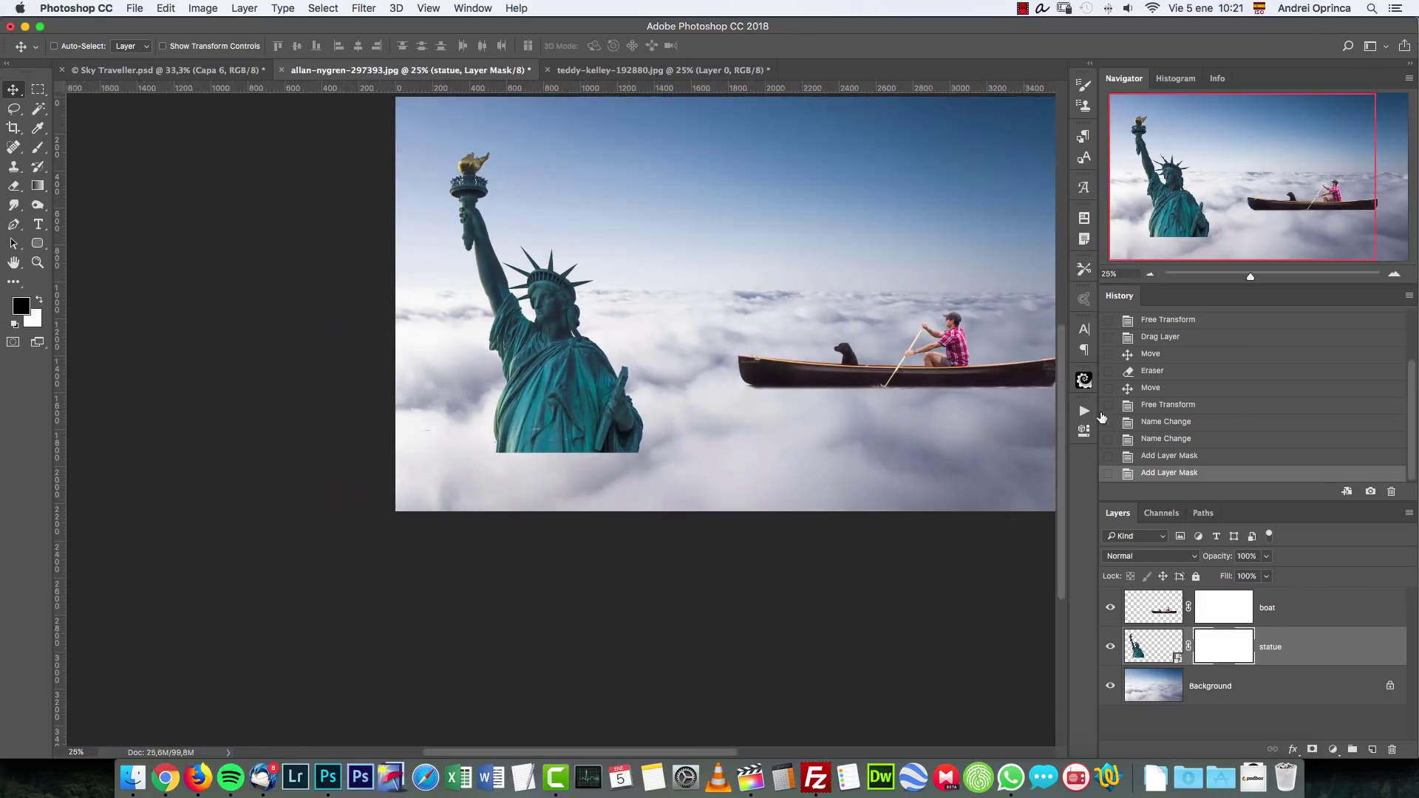
Step: Erase the boat layer's stray specks over the statue's base and surrounding clouds with a 400 px Eraser
click(1161, 608)
key(e)
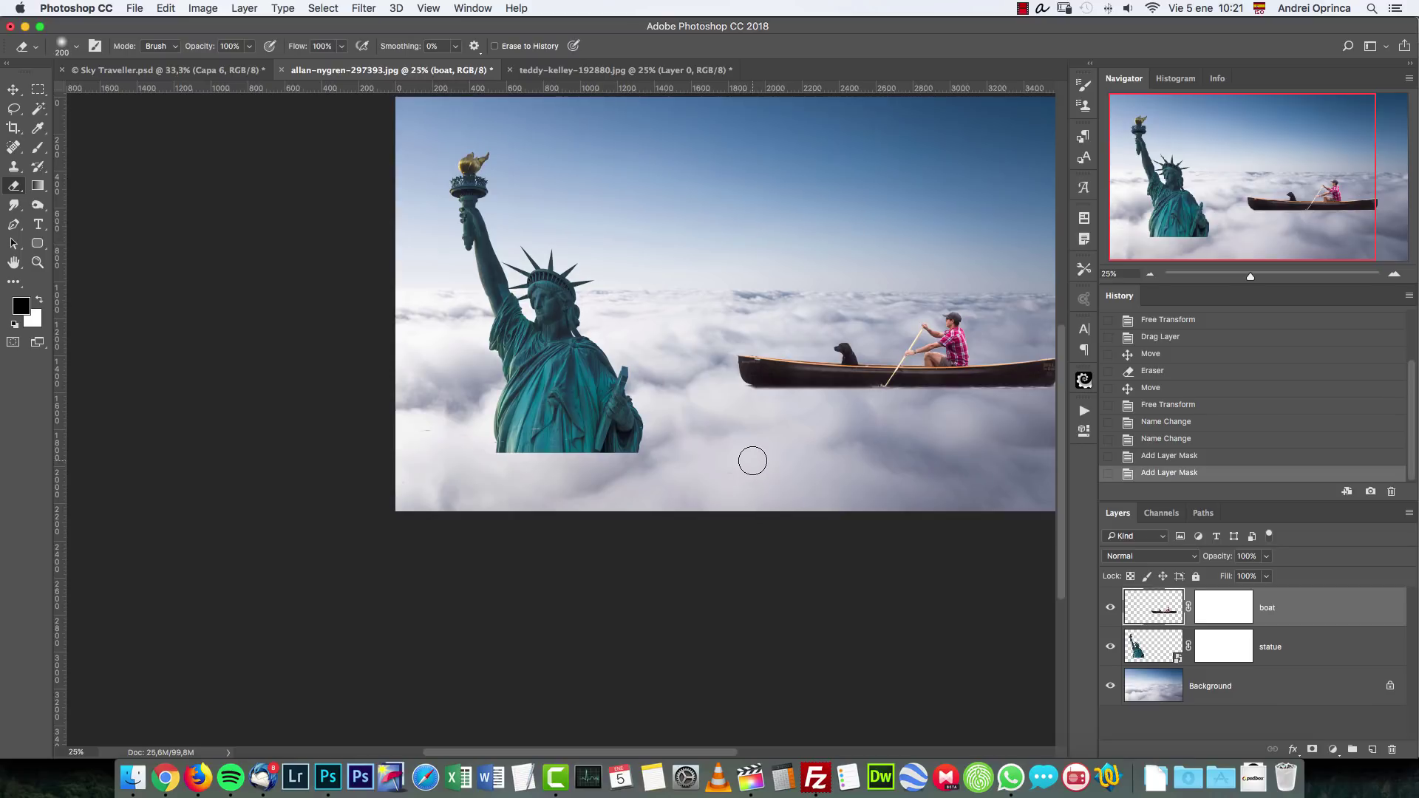
key(bracketright)
key(bracketright)
key(bracketright)
drag(757, 469, 575, 493)
mouse_move(833, 466)
mouse_down()
mouse_move(586, 470)
mouse_move(549, 488)
mouse_up()
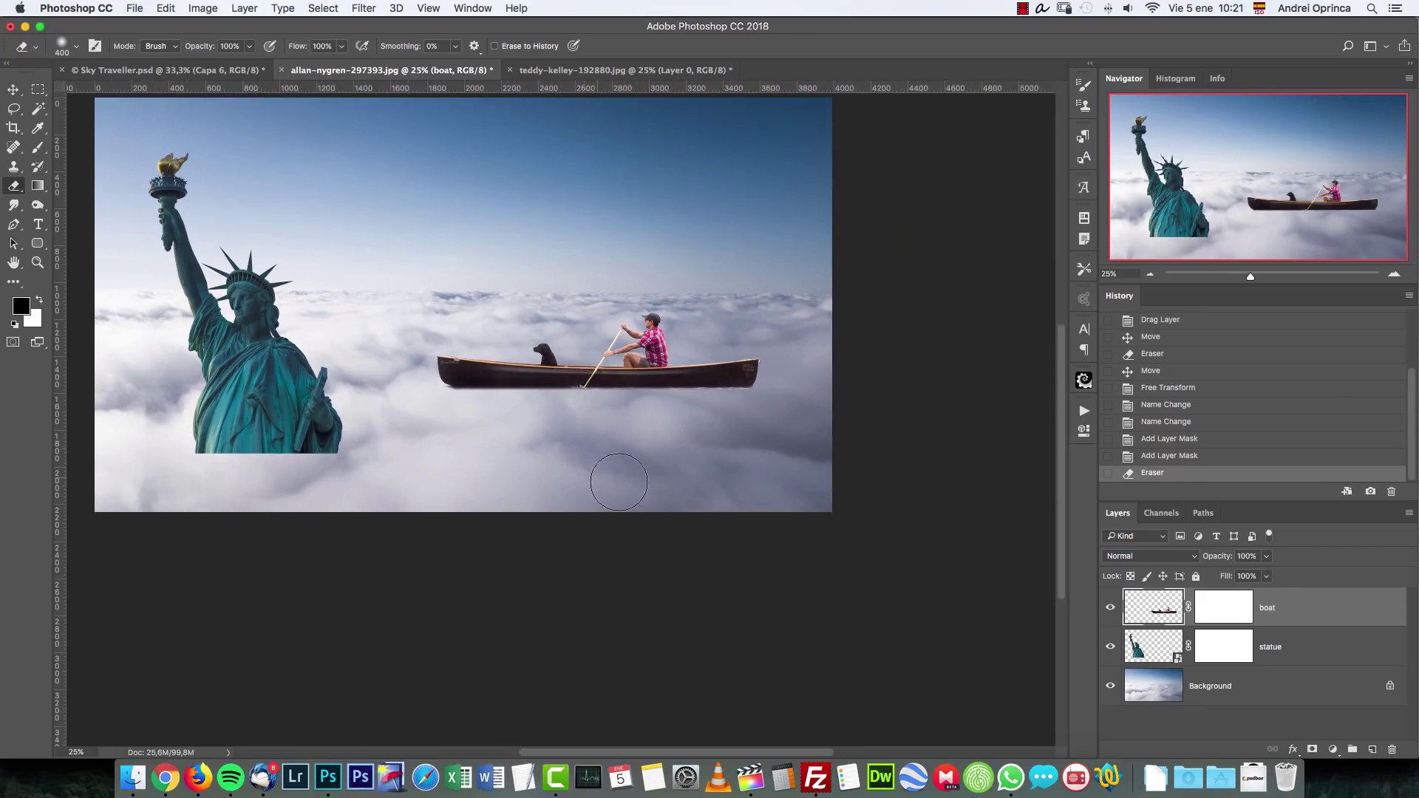
Step: Check the boat layer for leftover pixels with a temporary 10 px inside stroke in magenta #e00fff, and cancel the layer style
double_click(1328, 607)
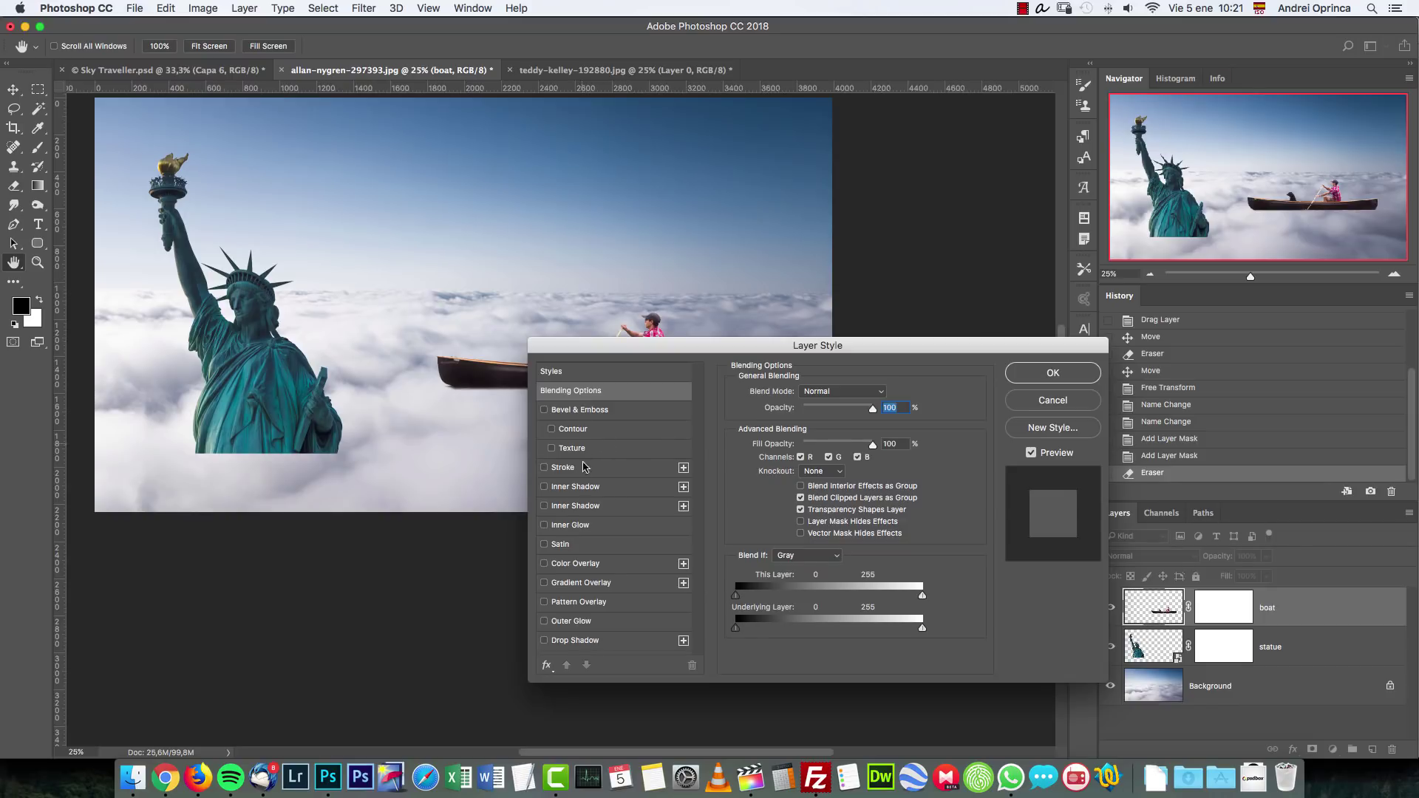
click(573, 428)
click(545, 410)
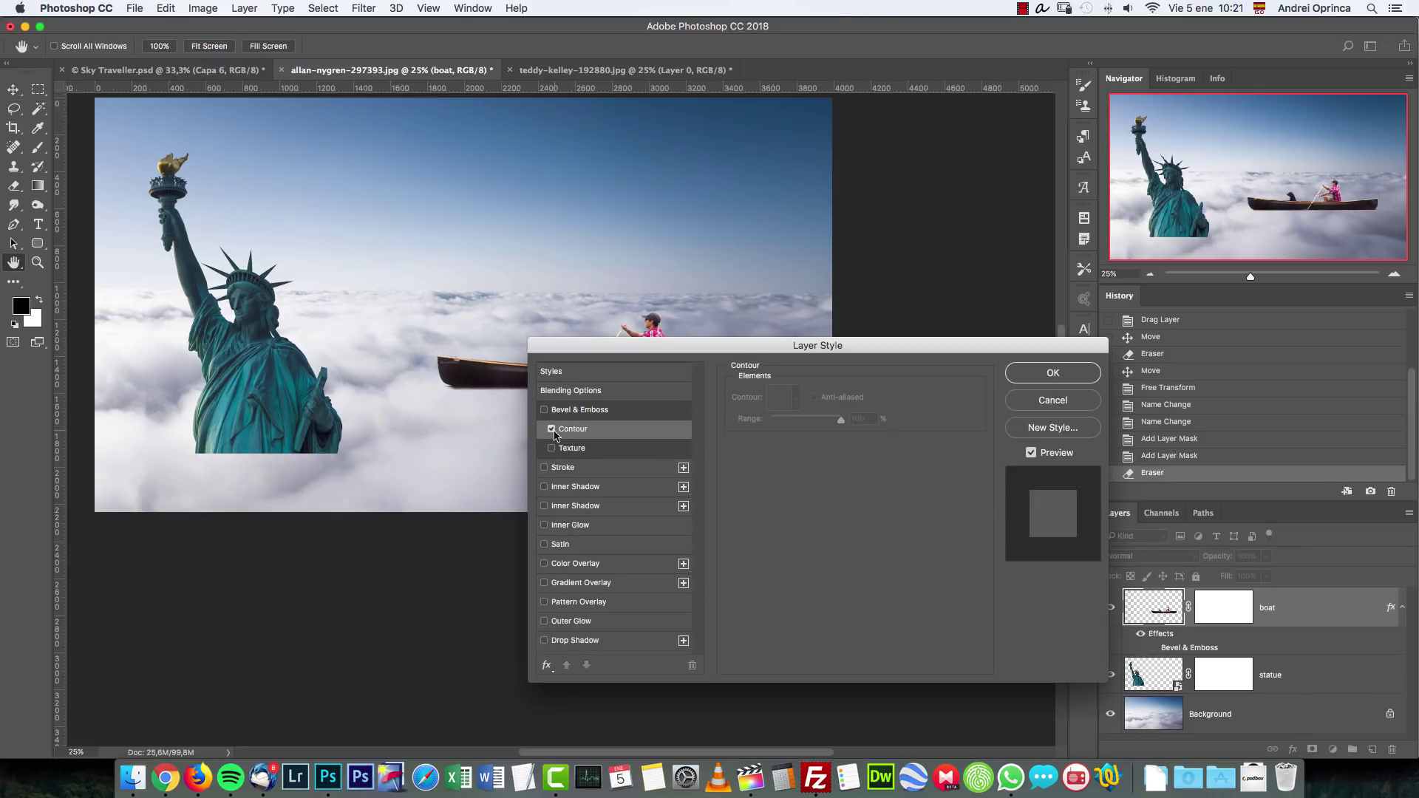
click(574, 470)
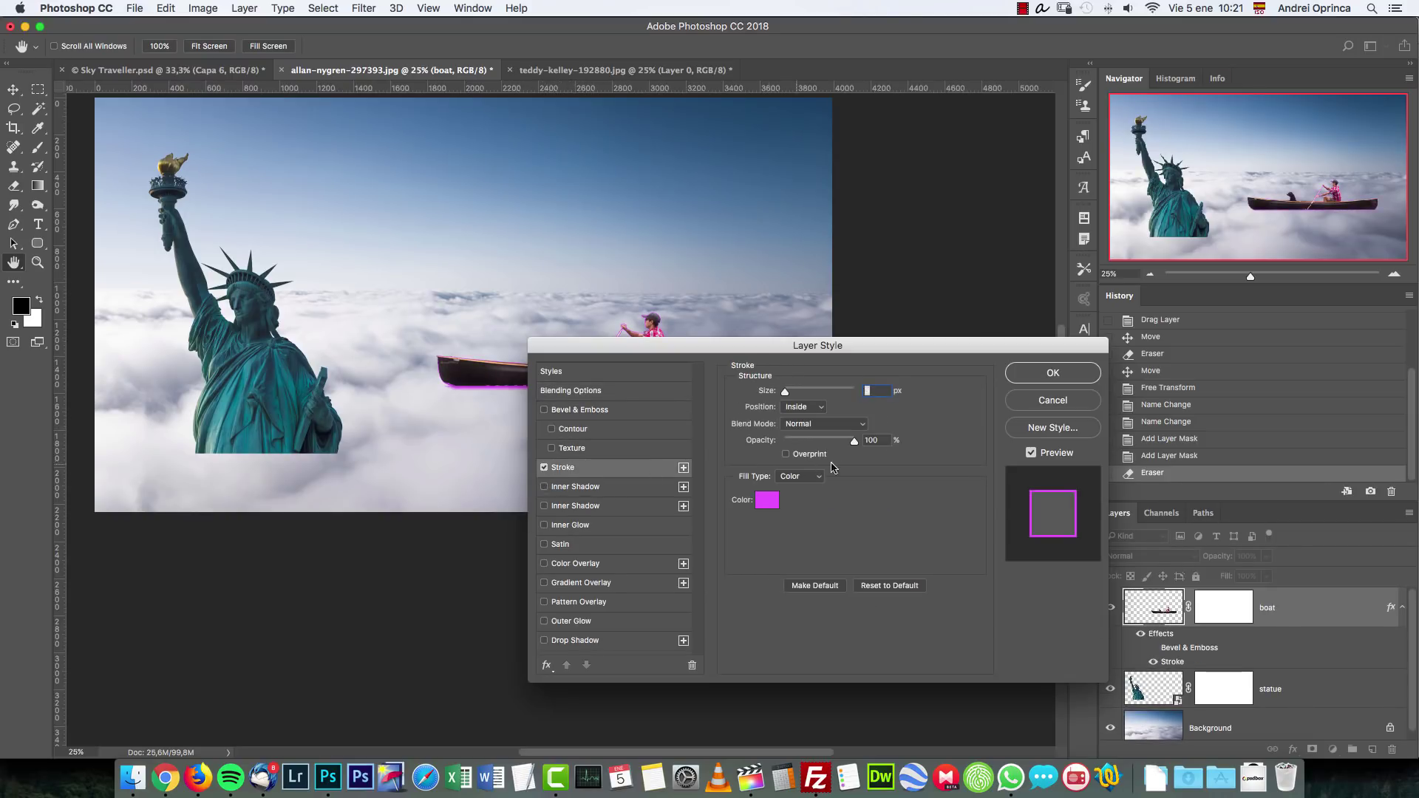
click(767, 500)
click(1096, 459)
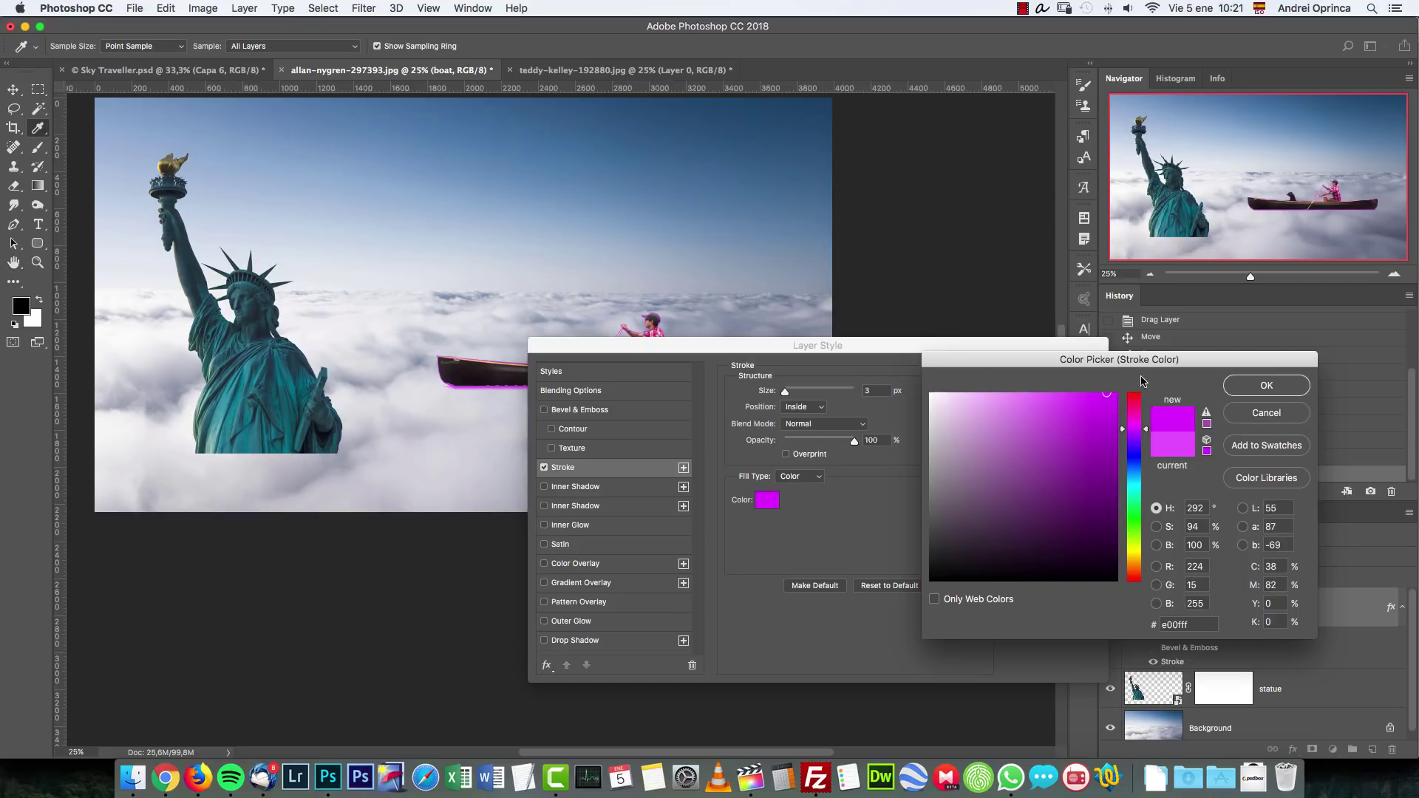
click(1264, 384)
mouse_move(788, 397)
mouse_down()
mouse_move(1019, 349)
mouse_move(1167, 387)
mouse_up()
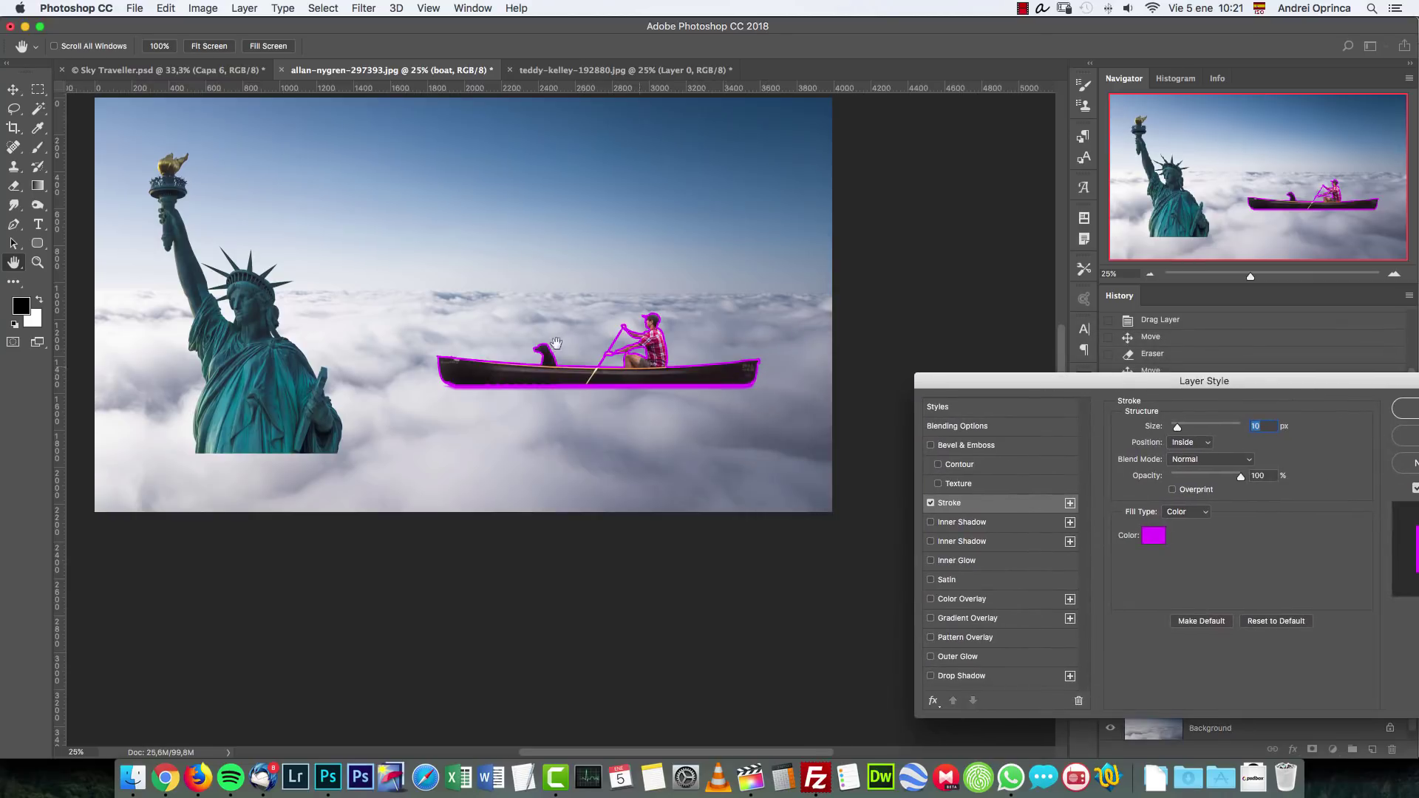
drag(444, 310, 595, 456)
drag(443, 555, 322, 447)
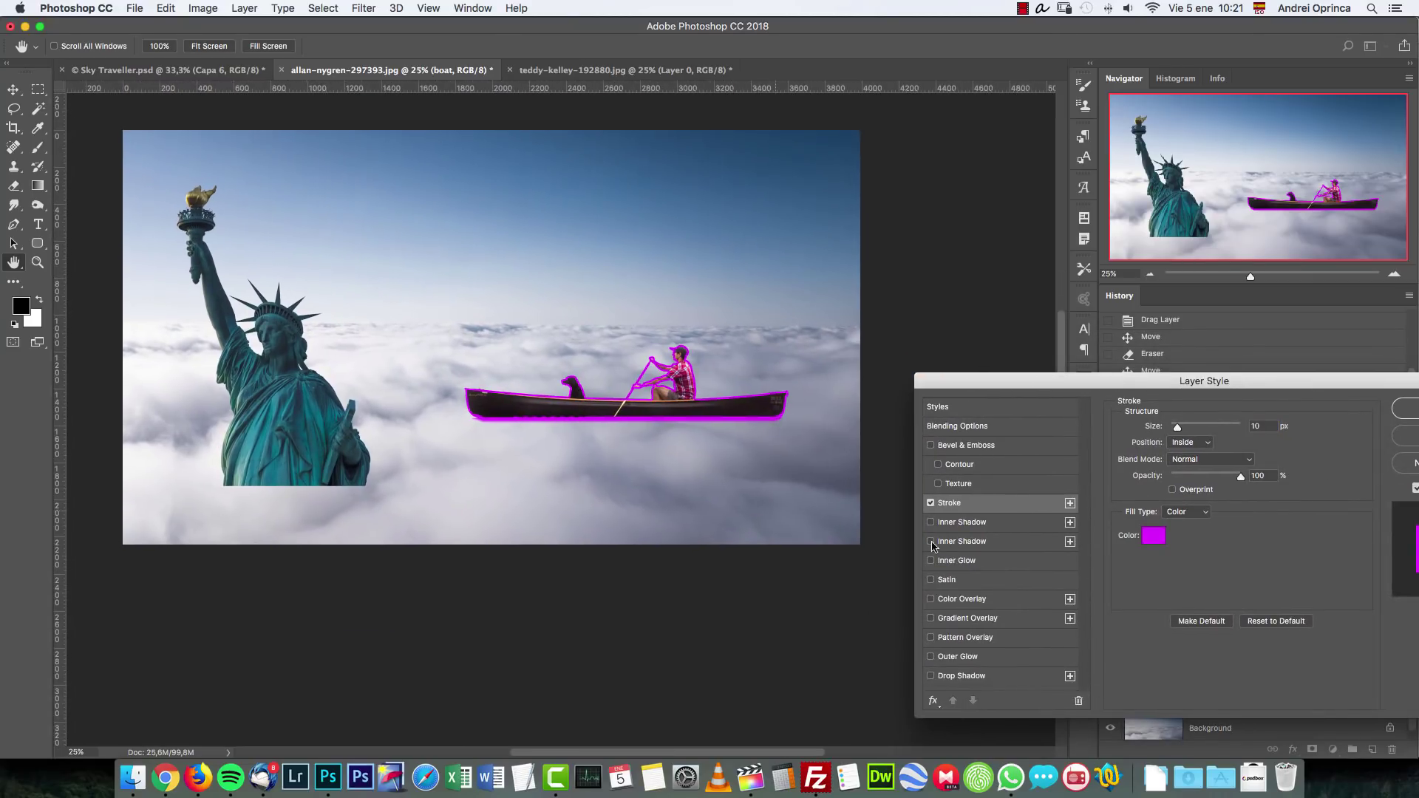
click(1417, 441)
key(e)
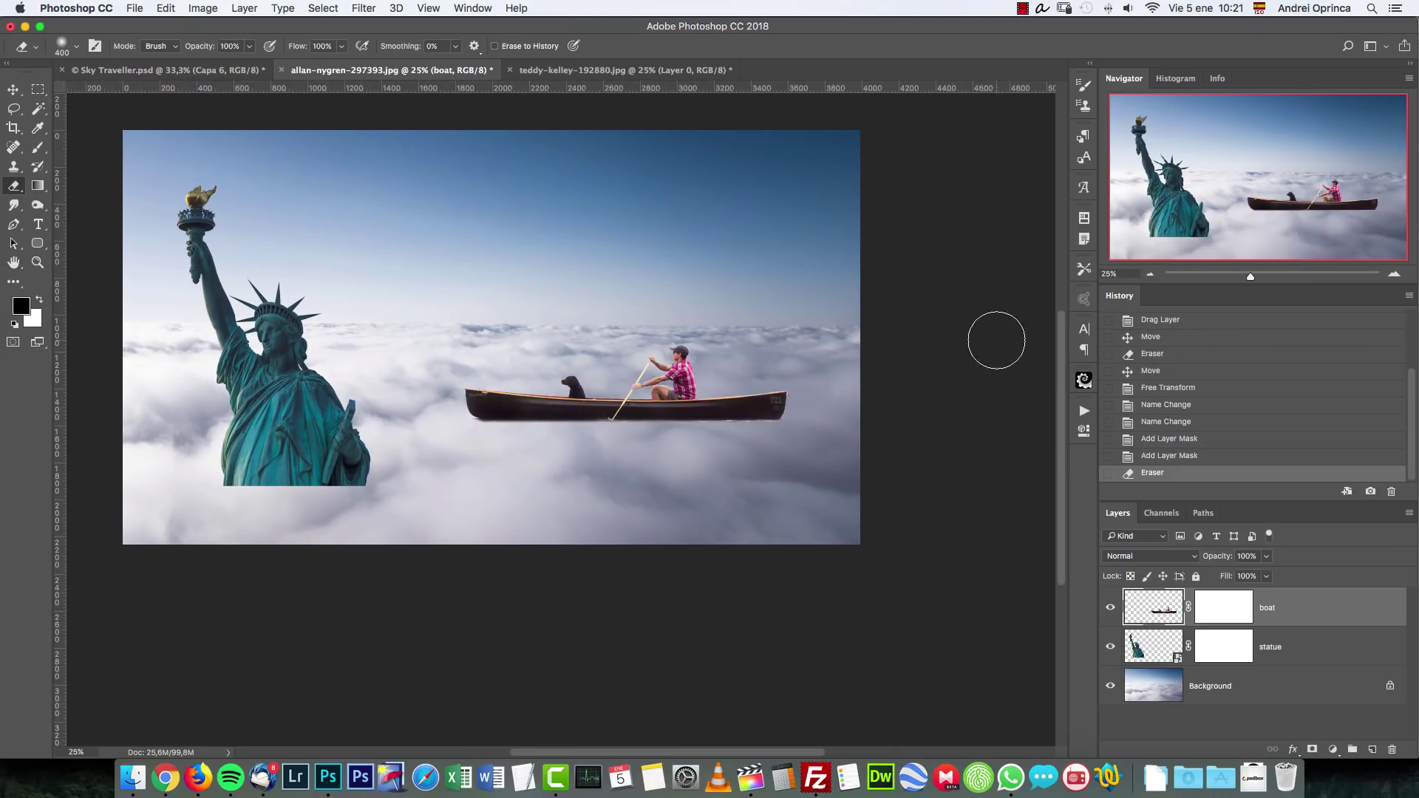
drag(402, 443, 504, 444)
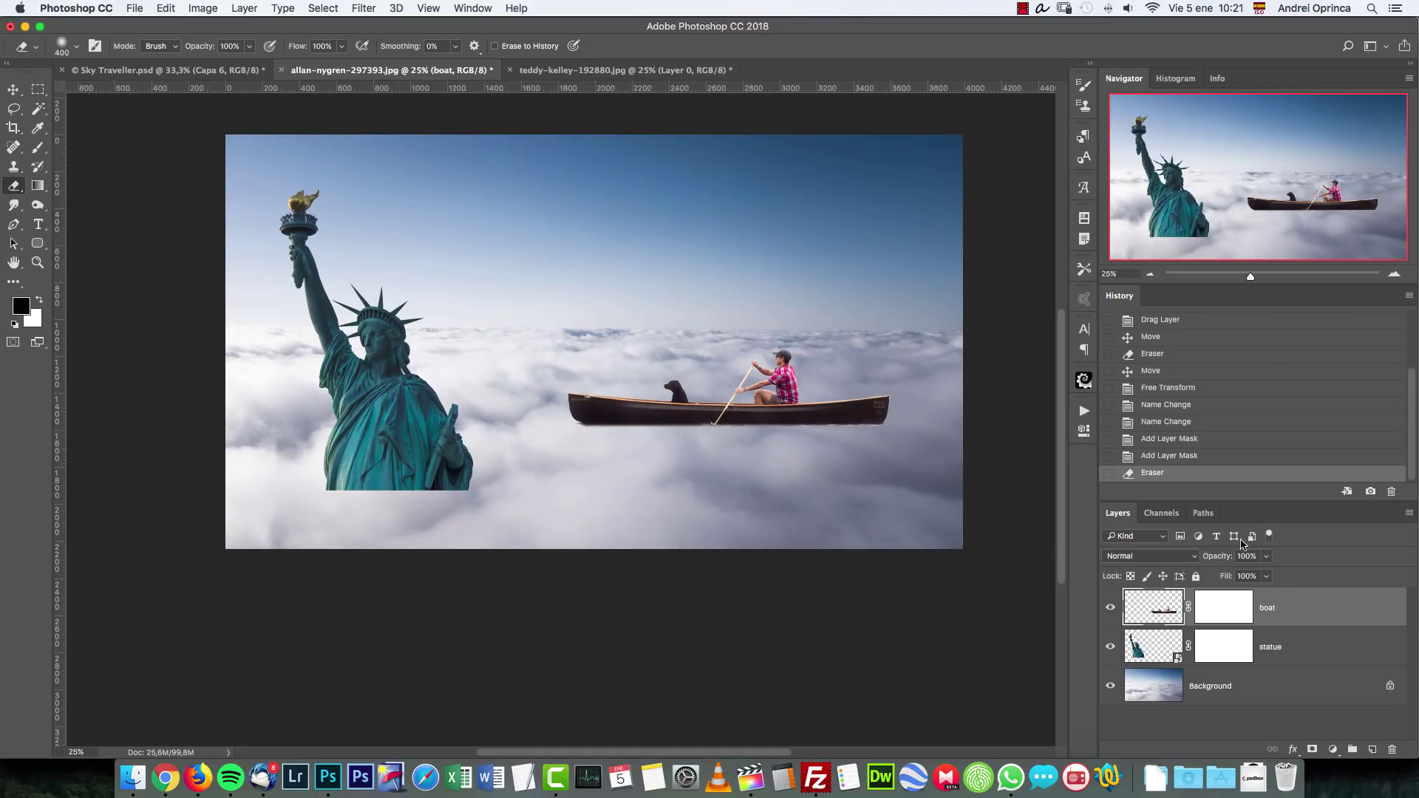
key(super+t)
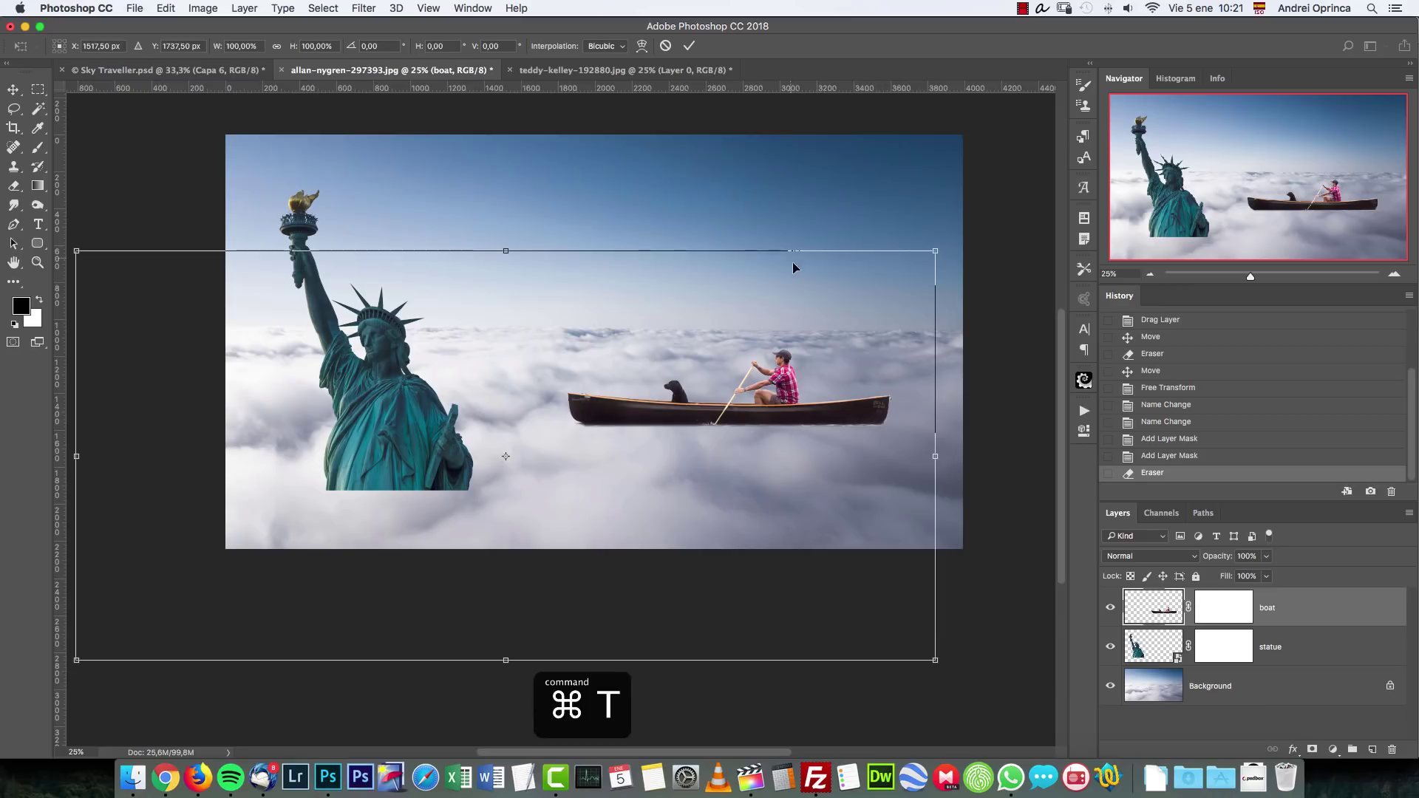
key(Escape)
drag(722, 497, 794, 344)
key(super+z)
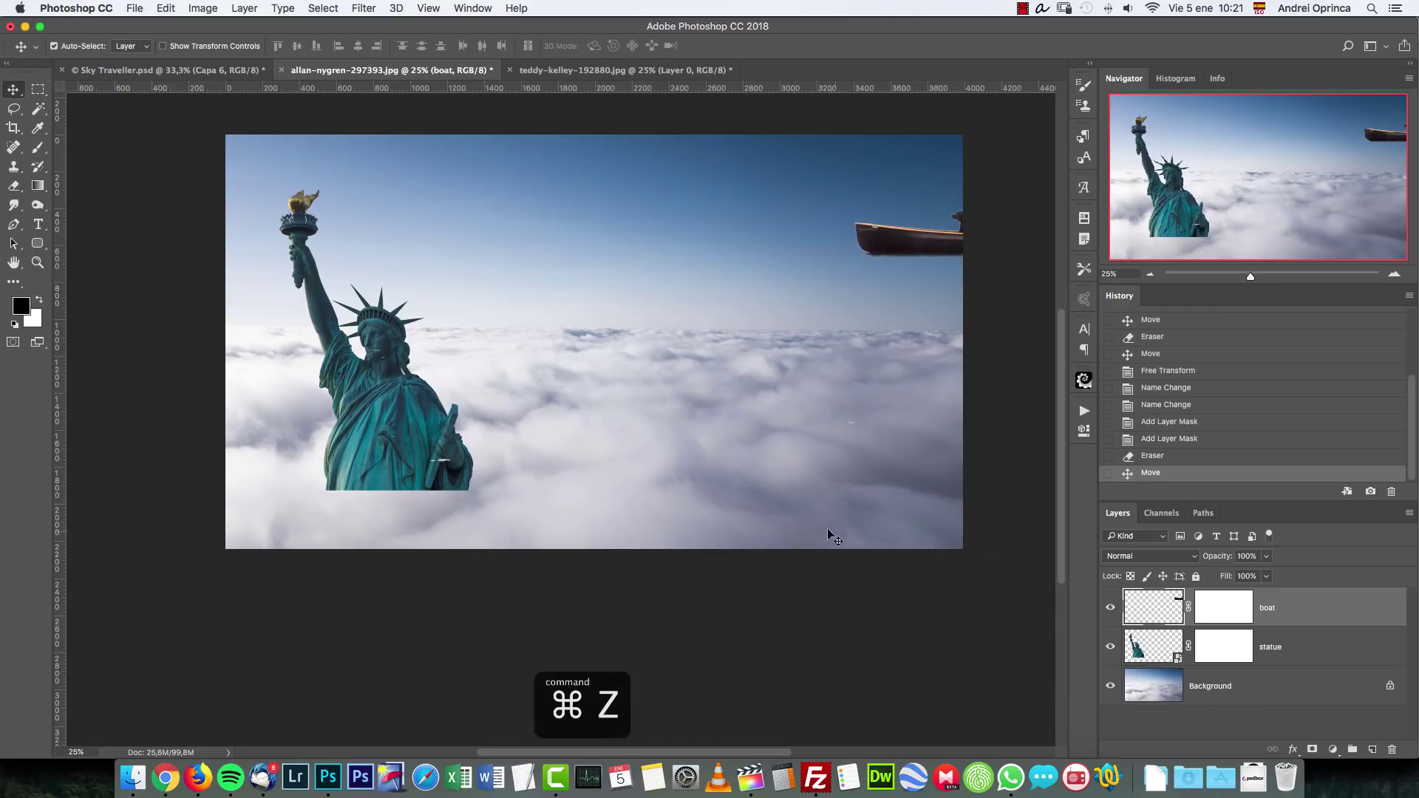
drag(518, 464, 618, 468)
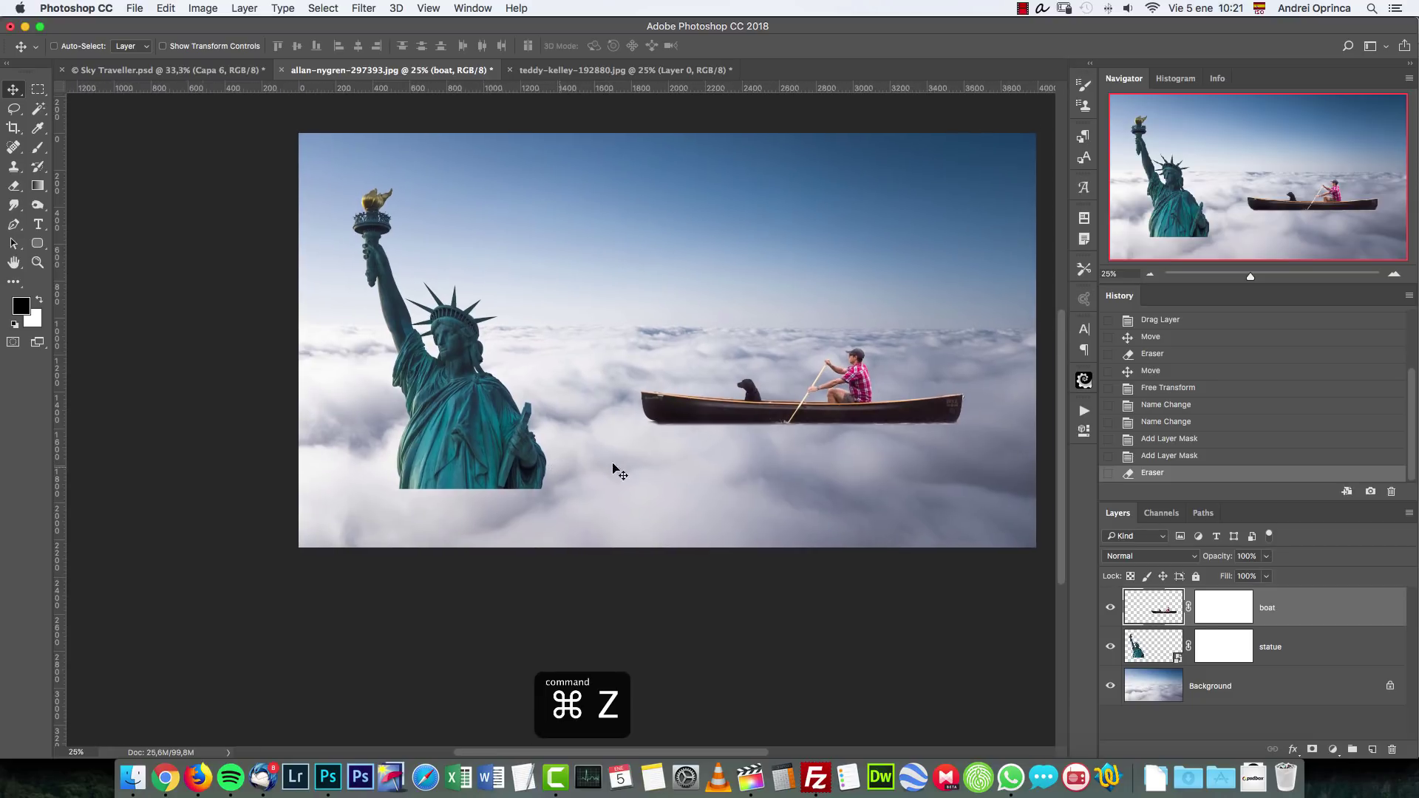
Step: Set up the Brush for the statue's layer mask with 0% hardness and 0% smoothing
click(1223, 647)
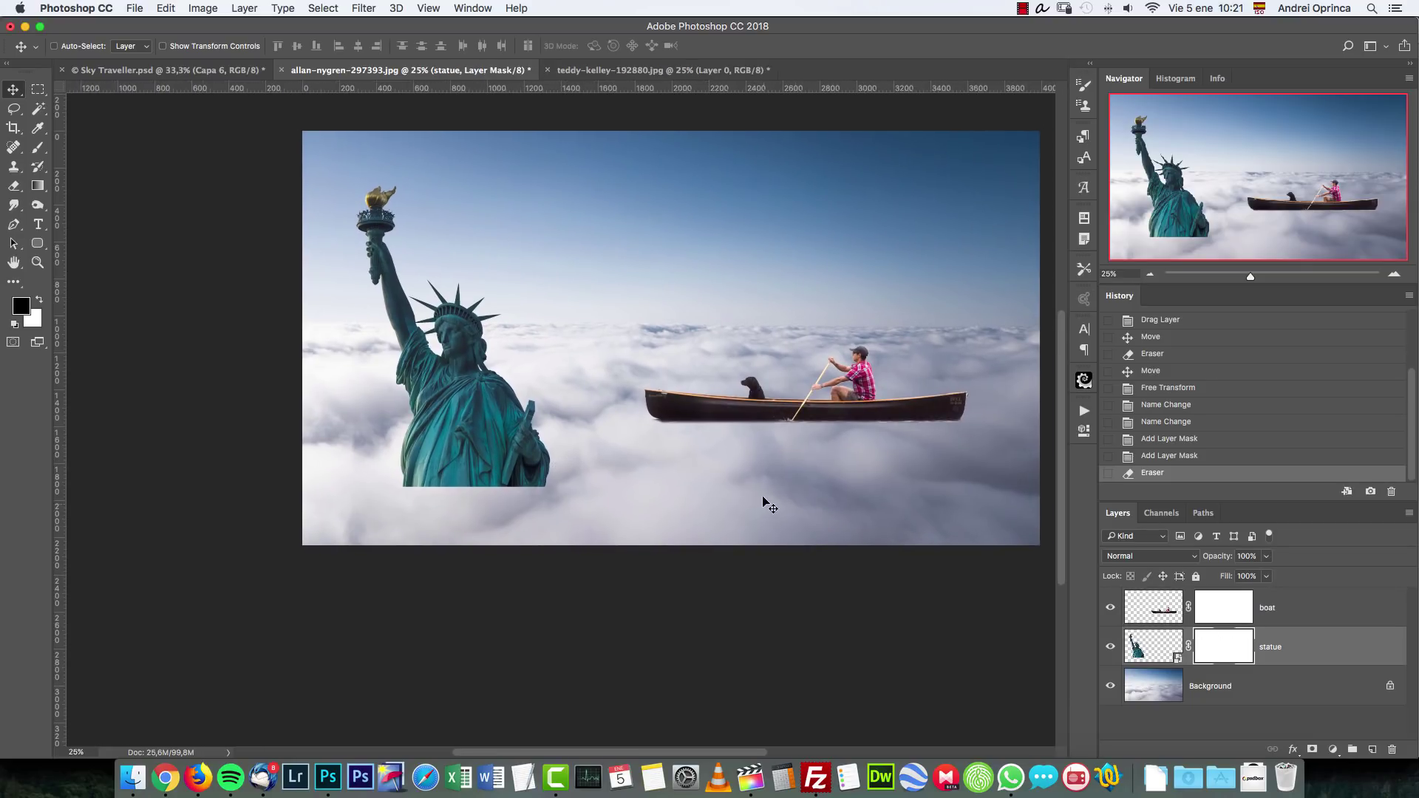
key(b)
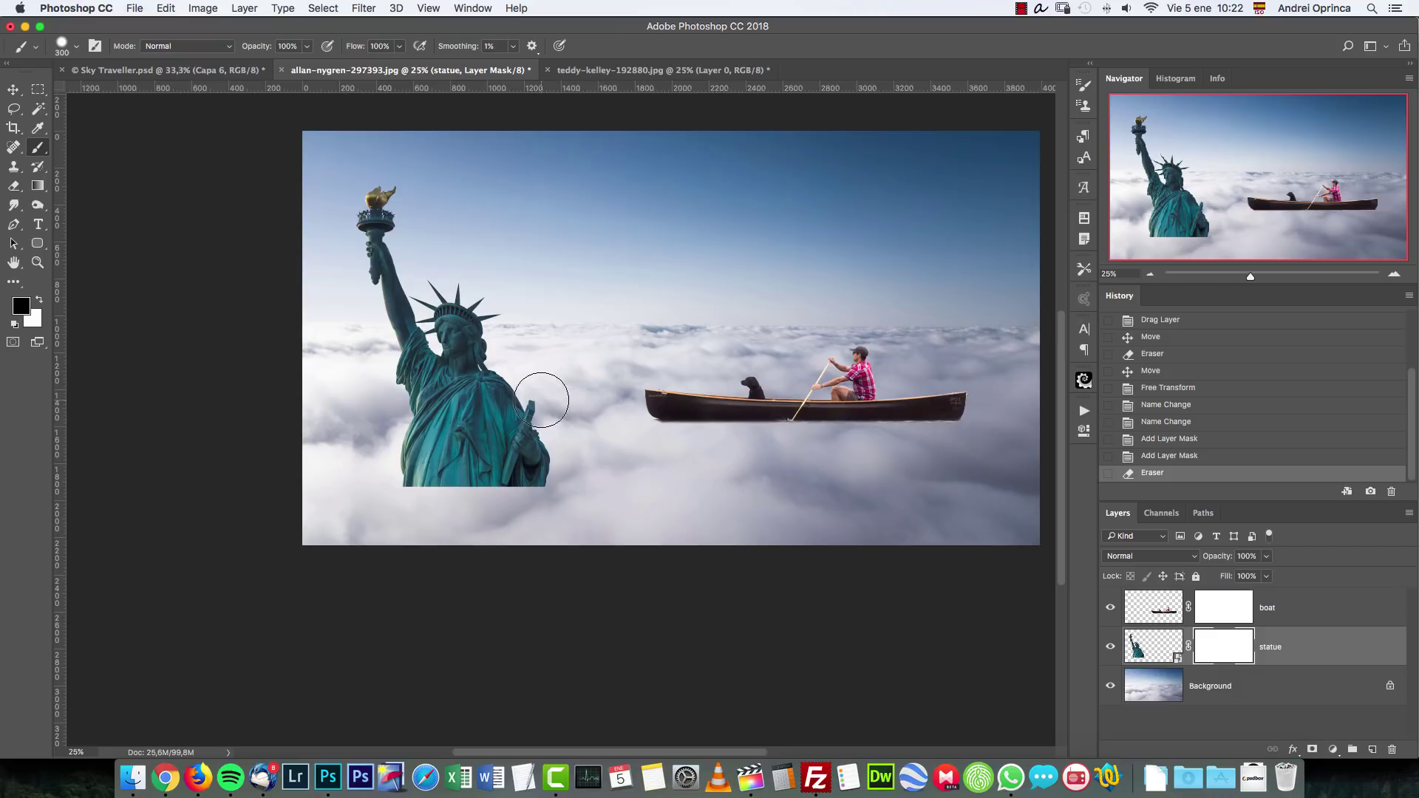
click(513, 46)
click(631, 57)
right_click(535, 437)
drag(632, 500, 602, 500)
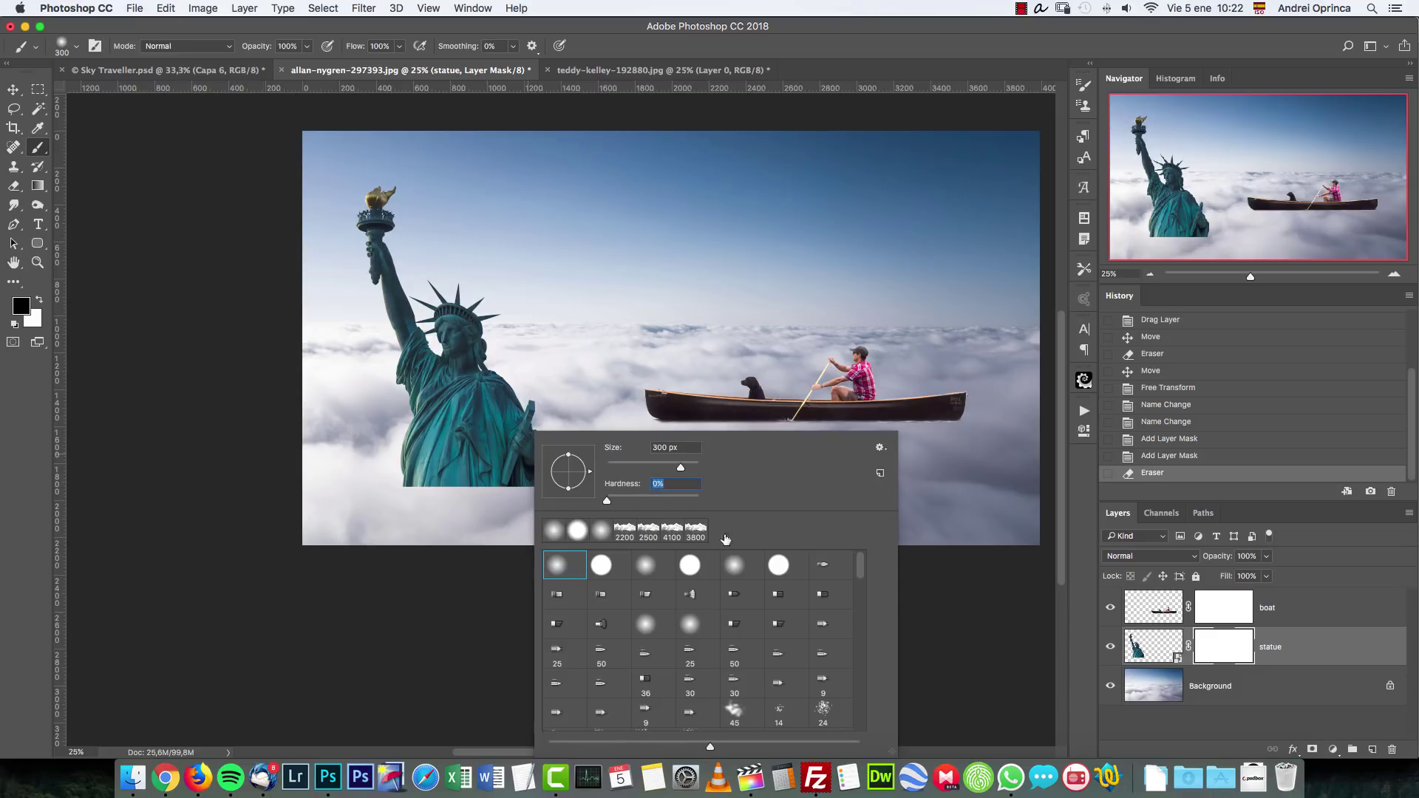
click(1206, 655)
Step: Paint black on the statue's mask along its cut-off base, finishing with a 250 px brush, to fade it into the clouds
key(bracketright)
key(bracketright)
key(bracketright)
key(bracketright)
click(421, 529)
key(bracketleft)
key(bracketleft)
key(bracketleft)
key(bracketleft)
key(bracketleft)
mouse_move(390, 500)
mouse_down()
mouse_move(564, 498)
mouse_move(532, 507)
mouse_move(507, 485)
mouse_move(468, 494)
mouse_move(422, 473)
mouse_up()
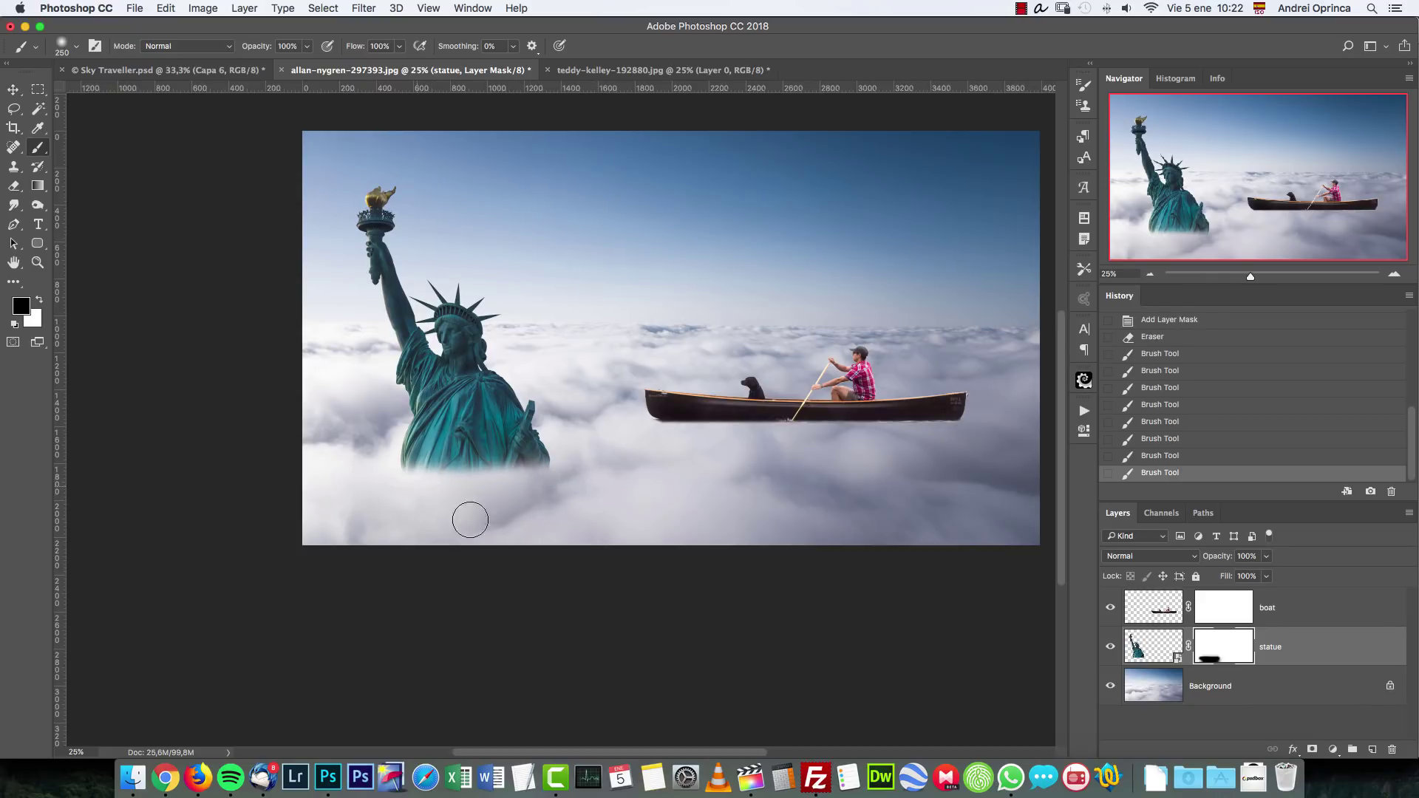
drag(510, 494, 527, 481)
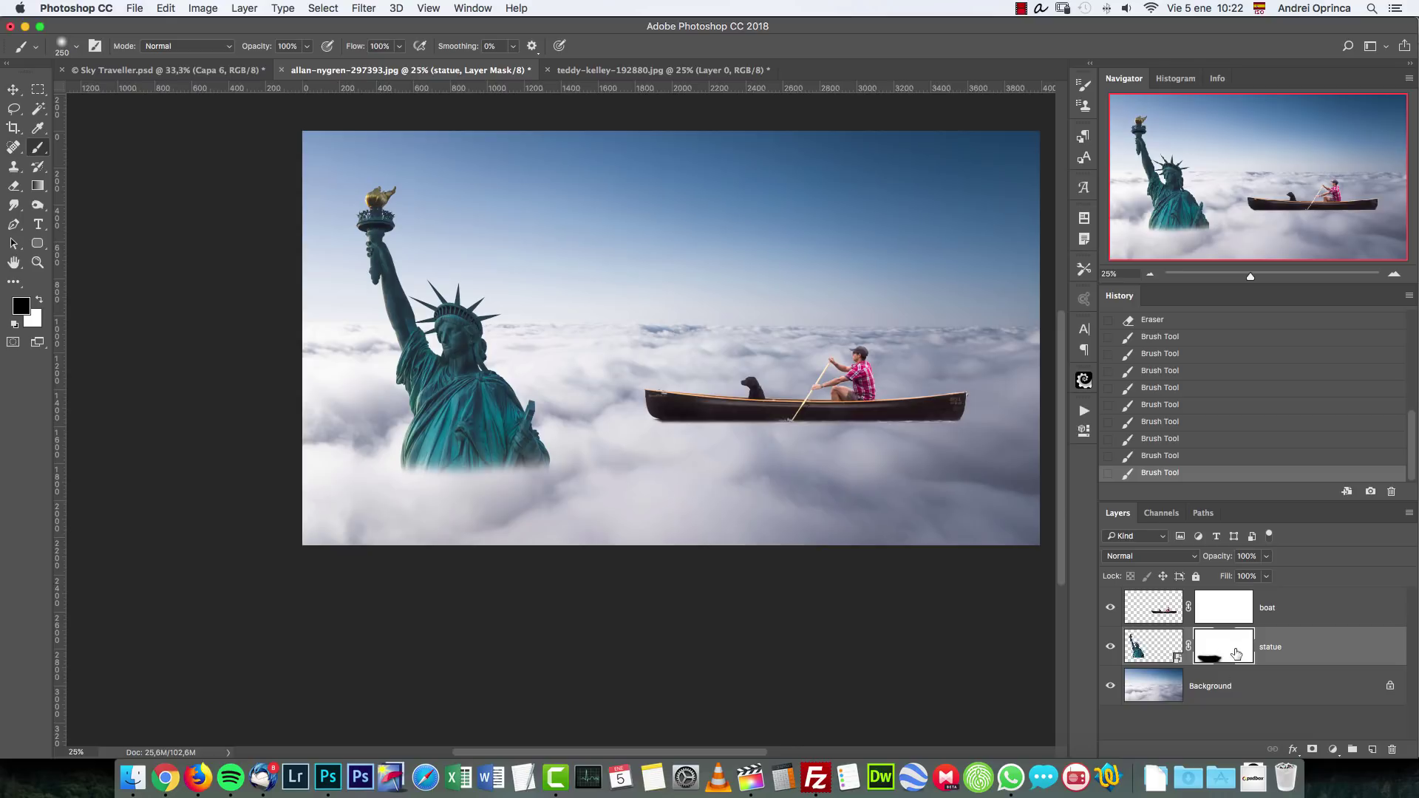
Step: Choose the last 5000 px cloud-shaped preset for the Brush
right_click(575, 391)
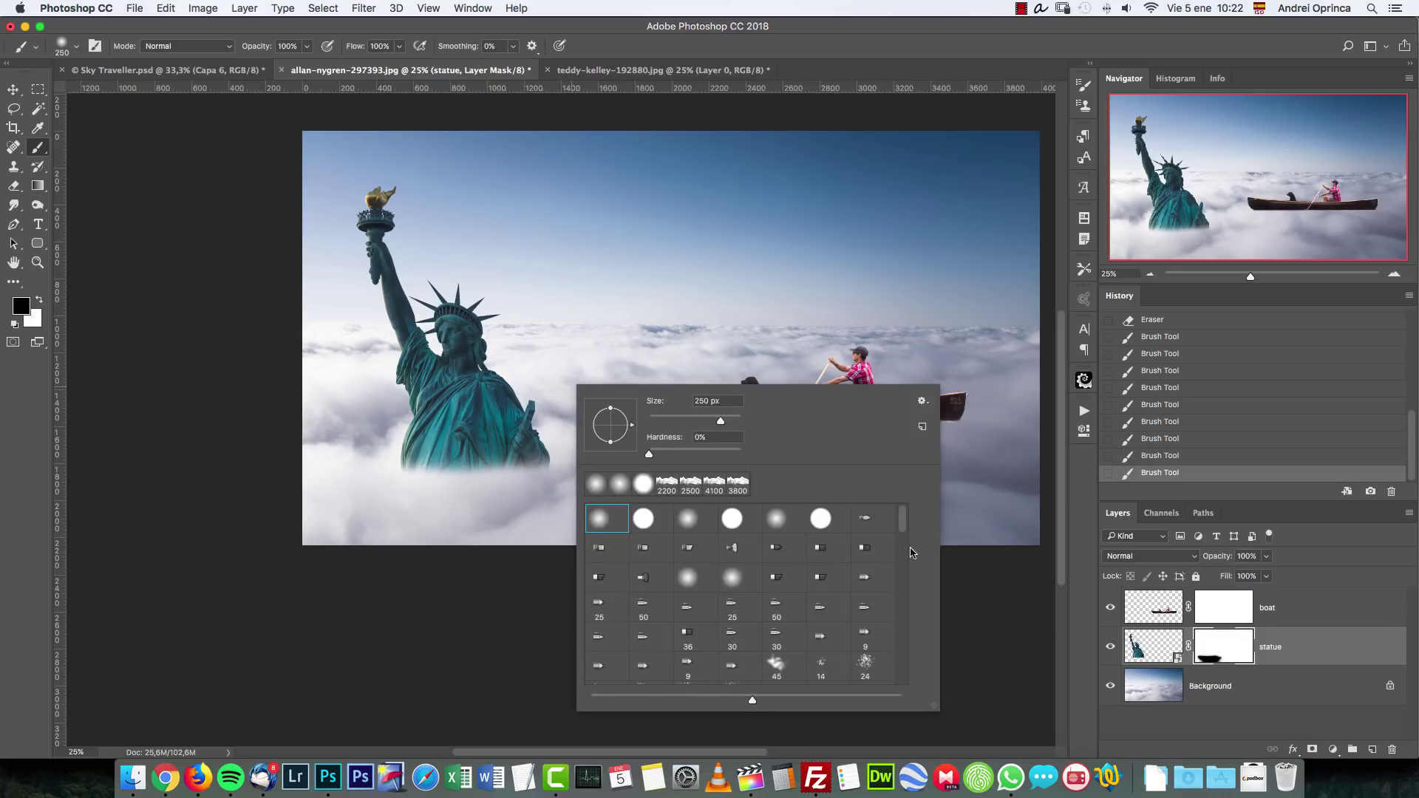
drag(901, 523, 908, 692)
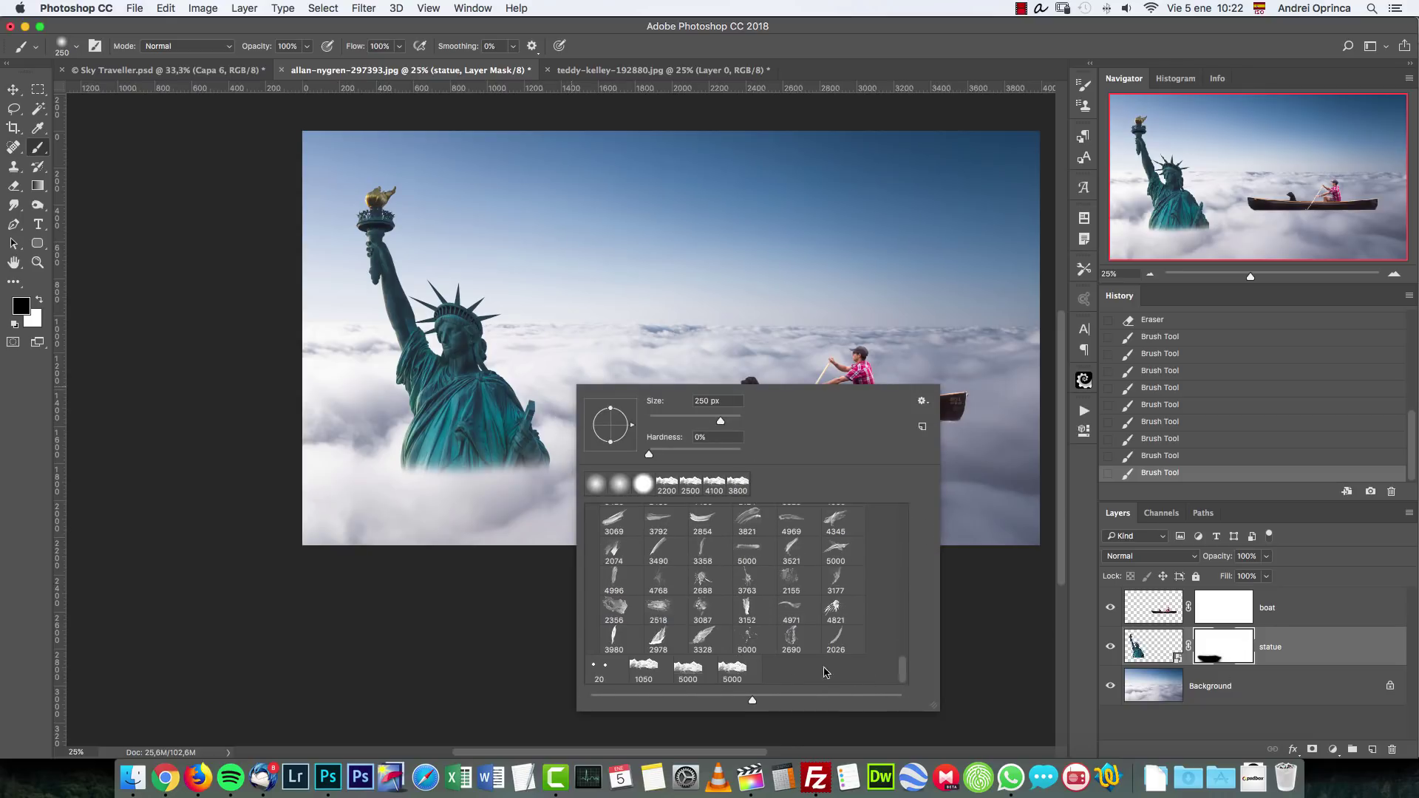
click(731, 671)
key(Return)
Step: Reduce the cloud brush to 4000 px and stamp black on the statue's mask over its lower robe
key(bracketleft)
key(bracketleft)
key(bracketleft)
key(bracketleft)
key(bracketleft)
key(bracketleft)
key(bracketleft)
key(bracketleft)
key(bracketleft)
key(bracketleft)
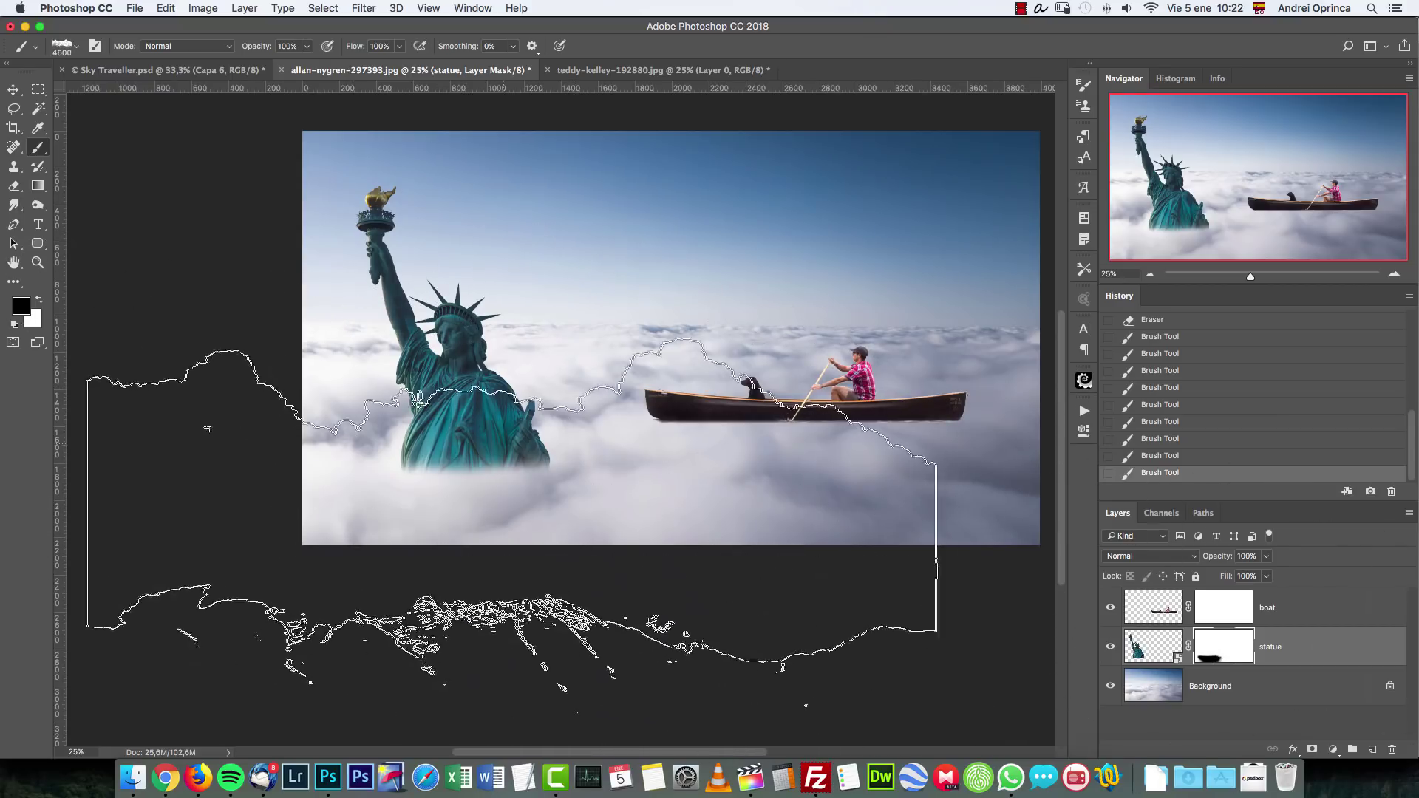
click(484, 571)
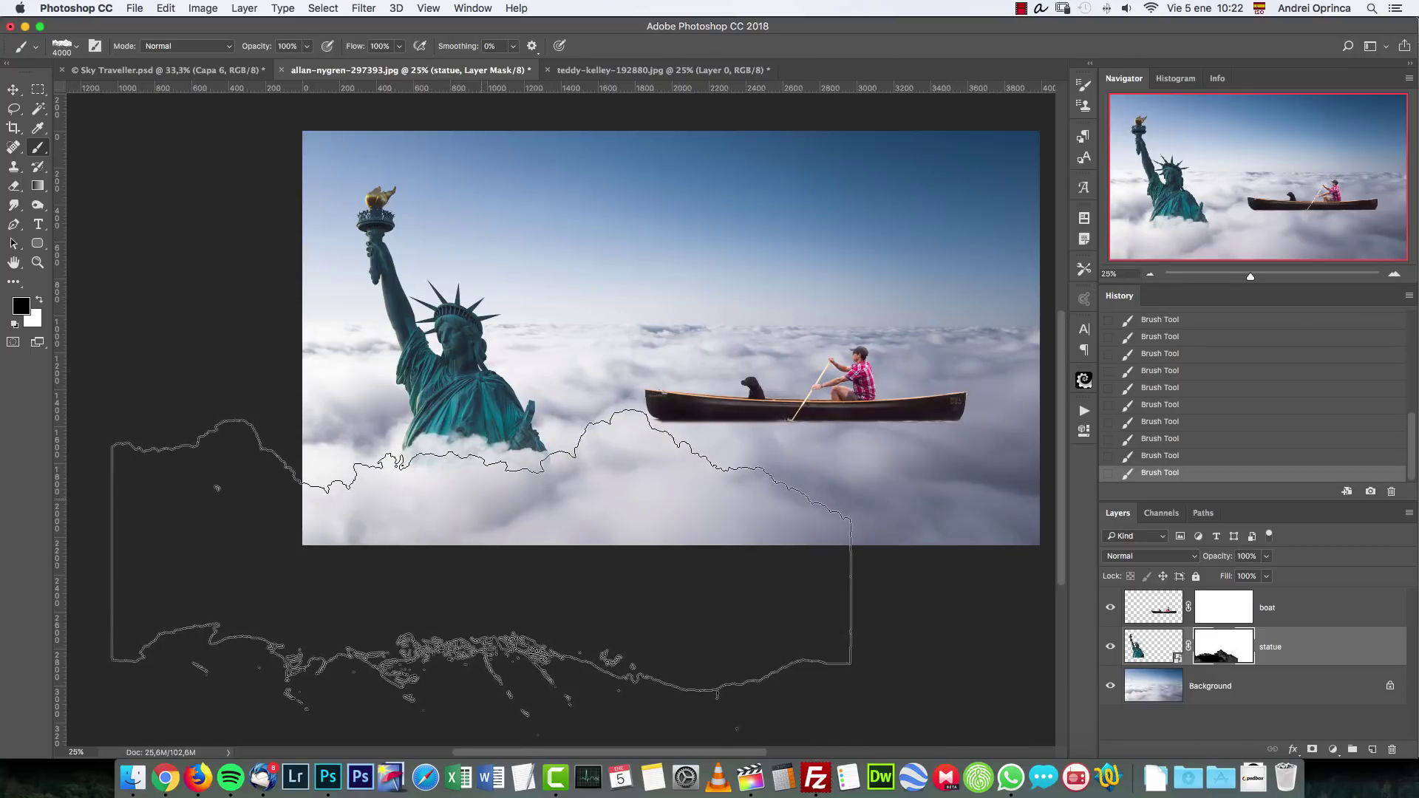
Step: Try a second black cloud stamp on the statue's mask with the brush at 4600 px, and undo it
key(bracketright)
key(bracketright)
key(bracketright)
key(bracketright)
key(bracketright)
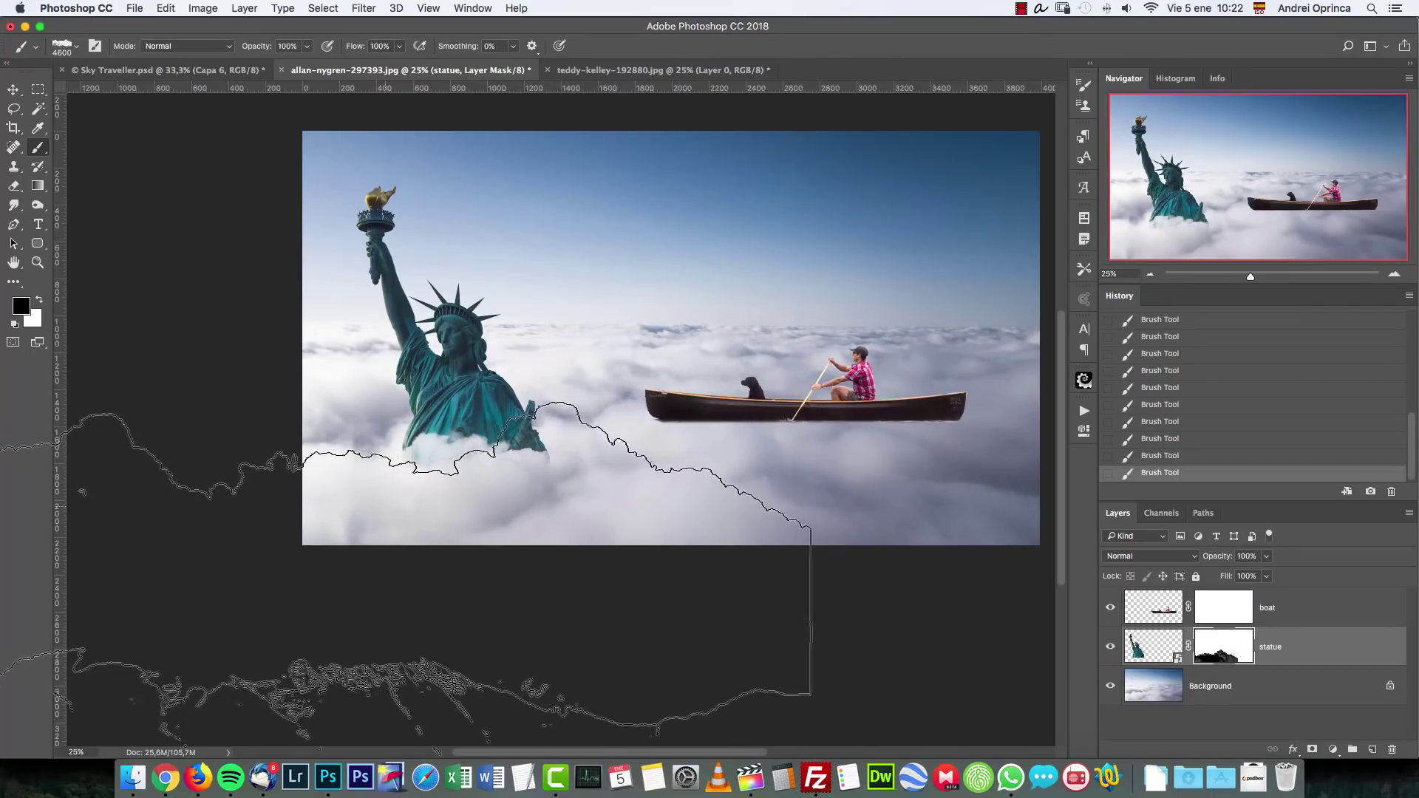
click(410, 502)
key(super+z)
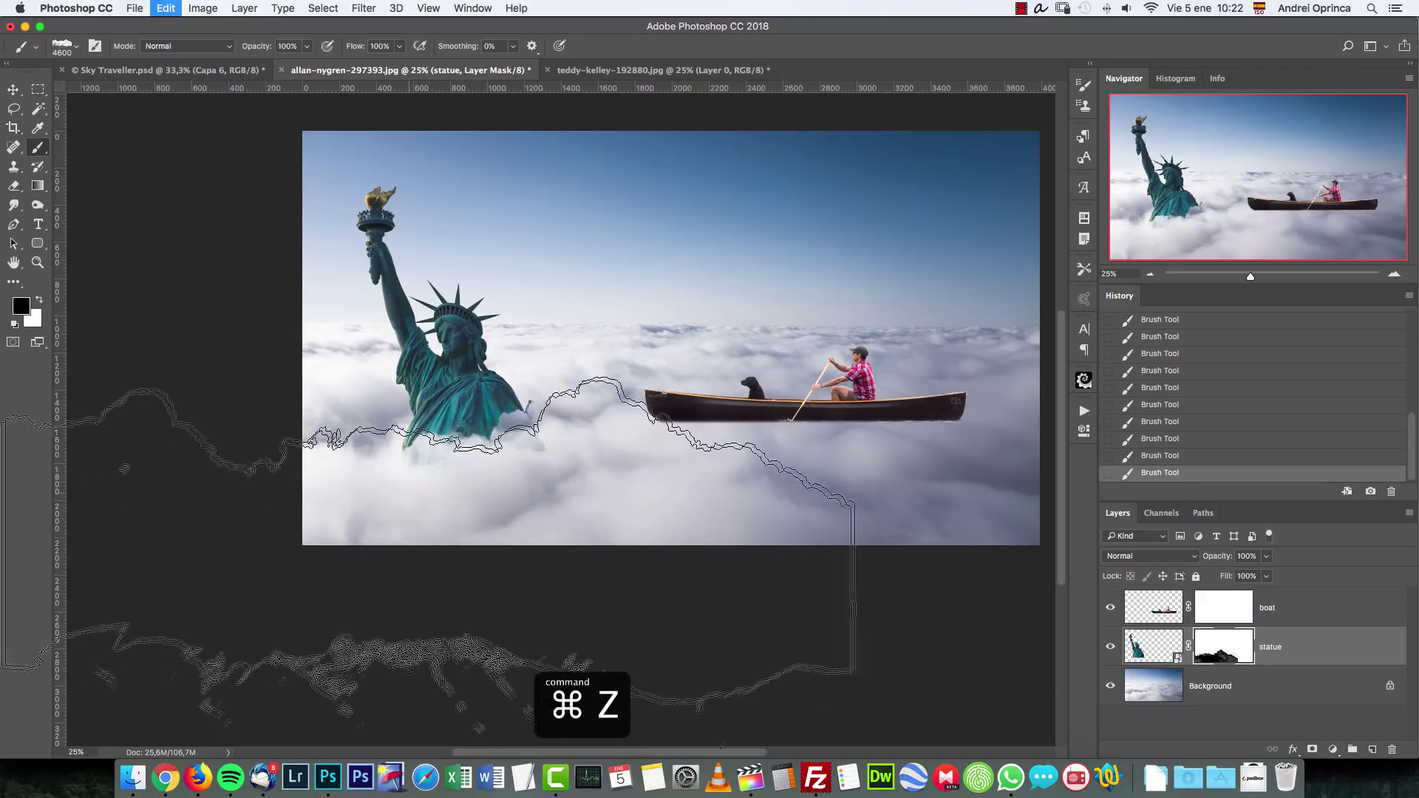
key(alt+super+z)
Step: Restore the cloud brush to 5000 px and stamp black on the statue's mask so the clouds cover its base
right_click(708, 403)
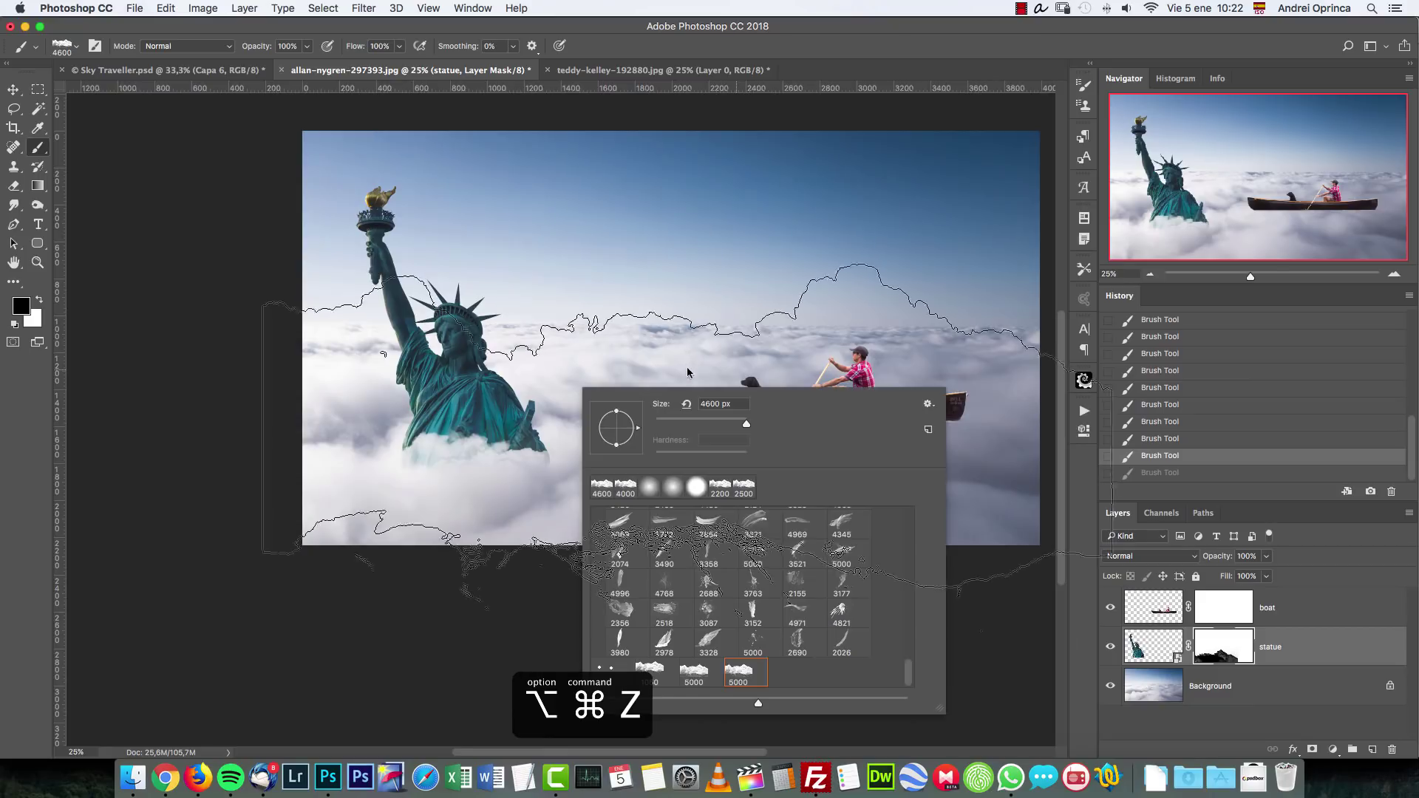
click(688, 405)
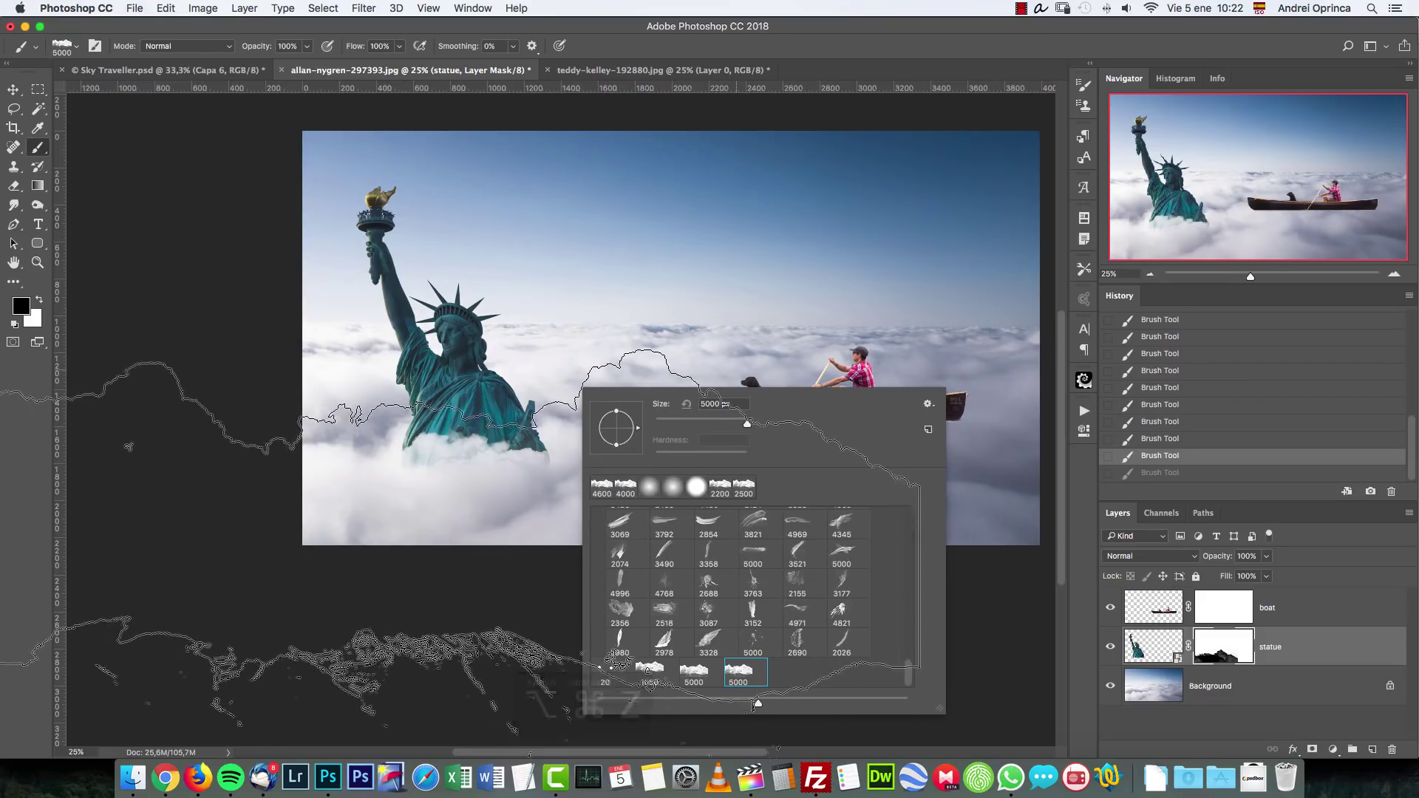
click(429, 550)
key(super+z)
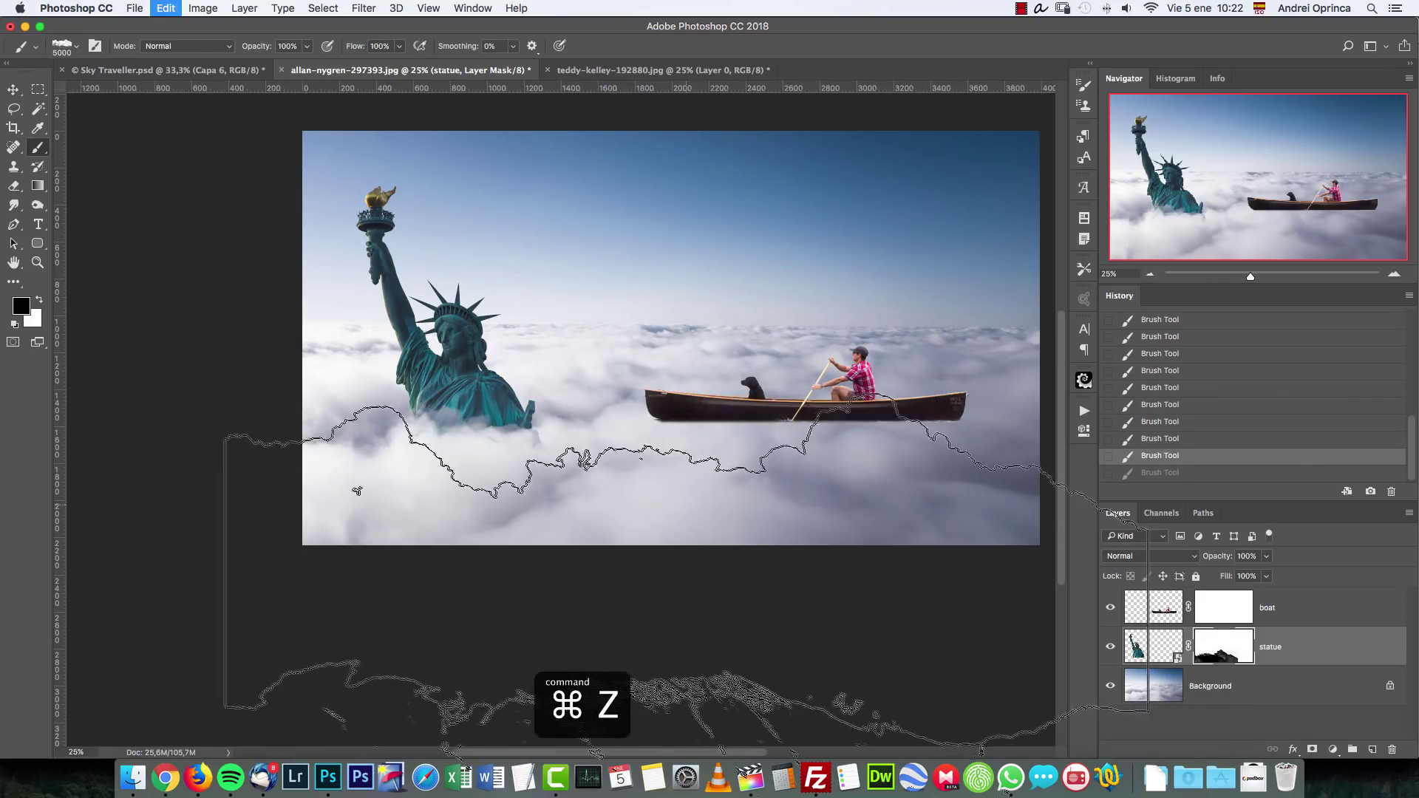
key(super+z)
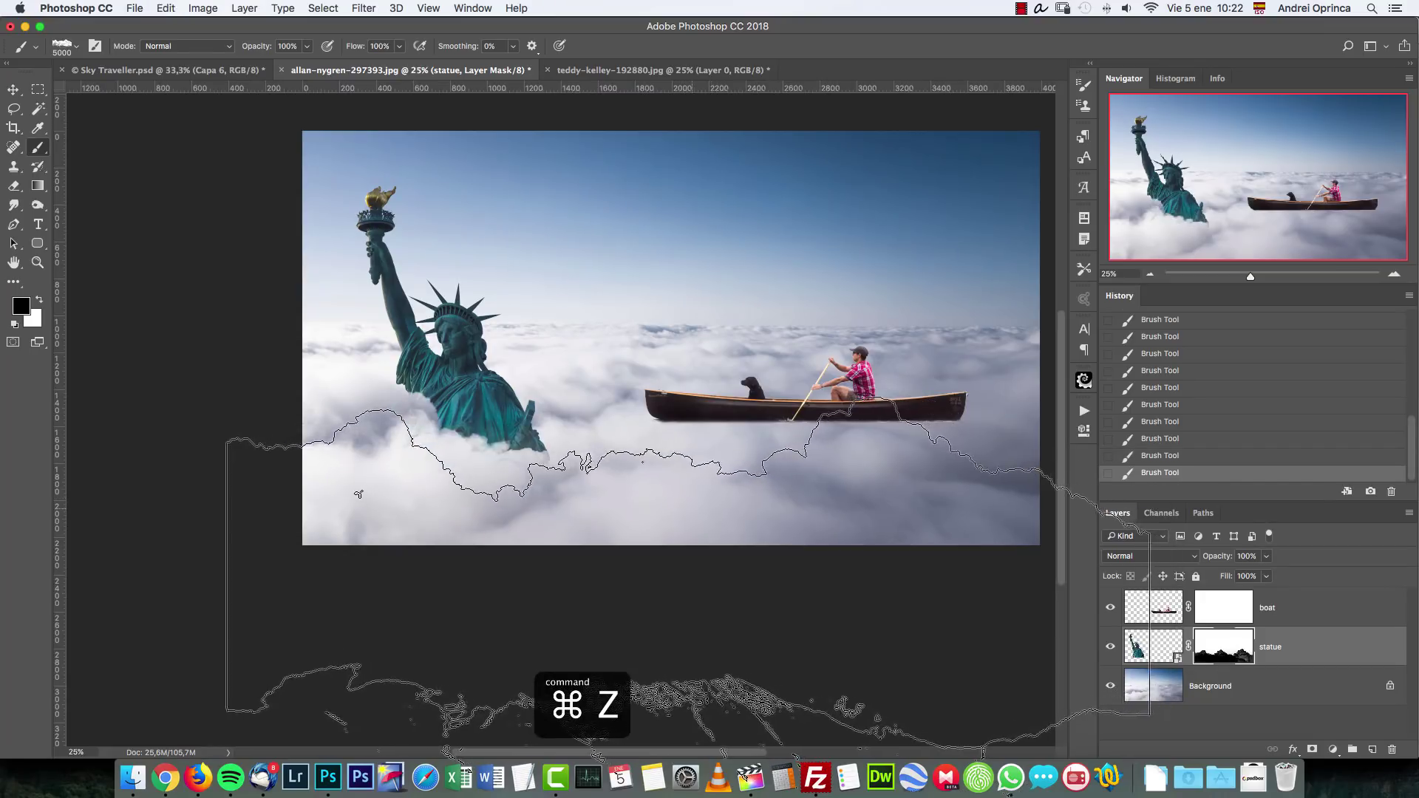
Step: Inspect the statue's cloud edge at 100% and feather its layer mask by 3.0 px
drag(668, 453, 621, 450)
key(super+1)
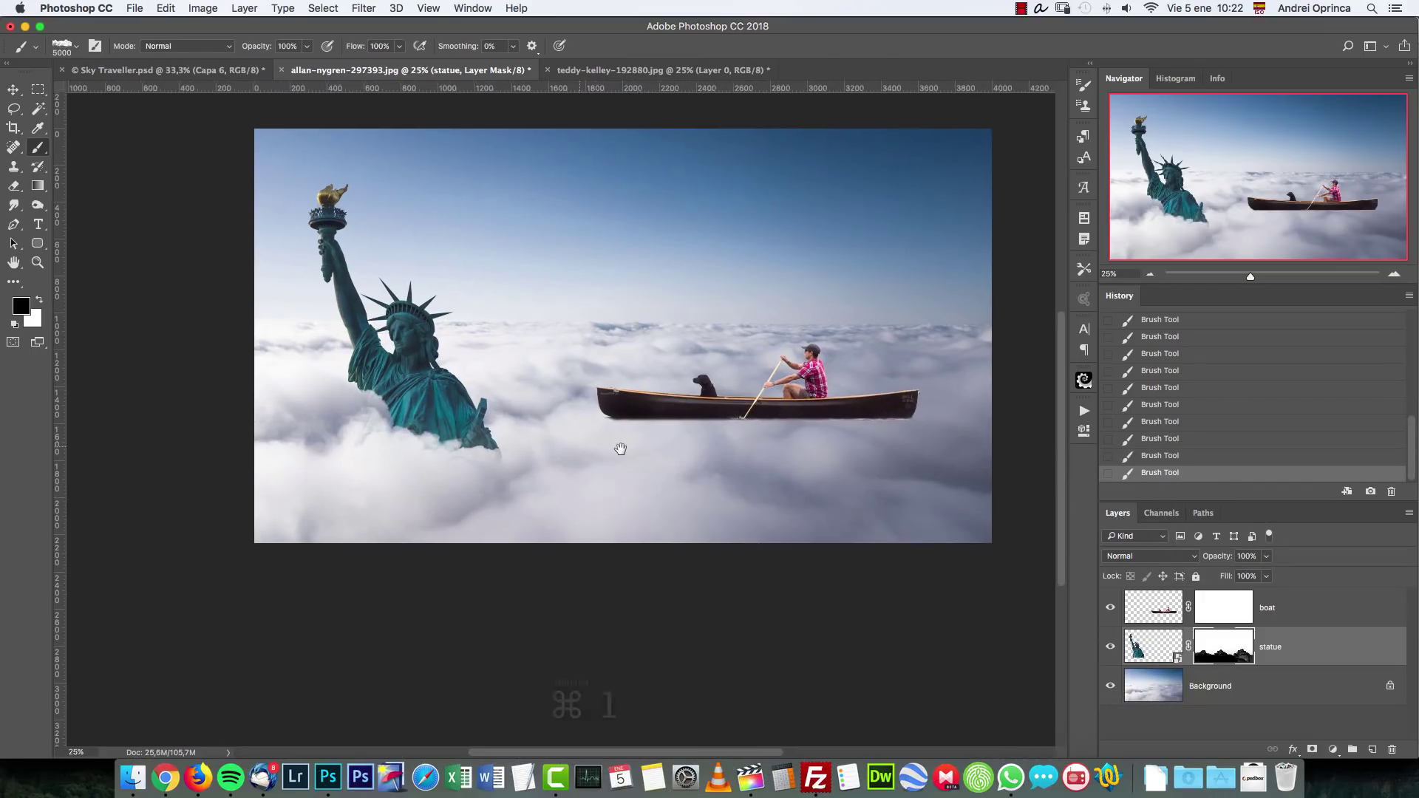
drag(356, 488, 824, 486)
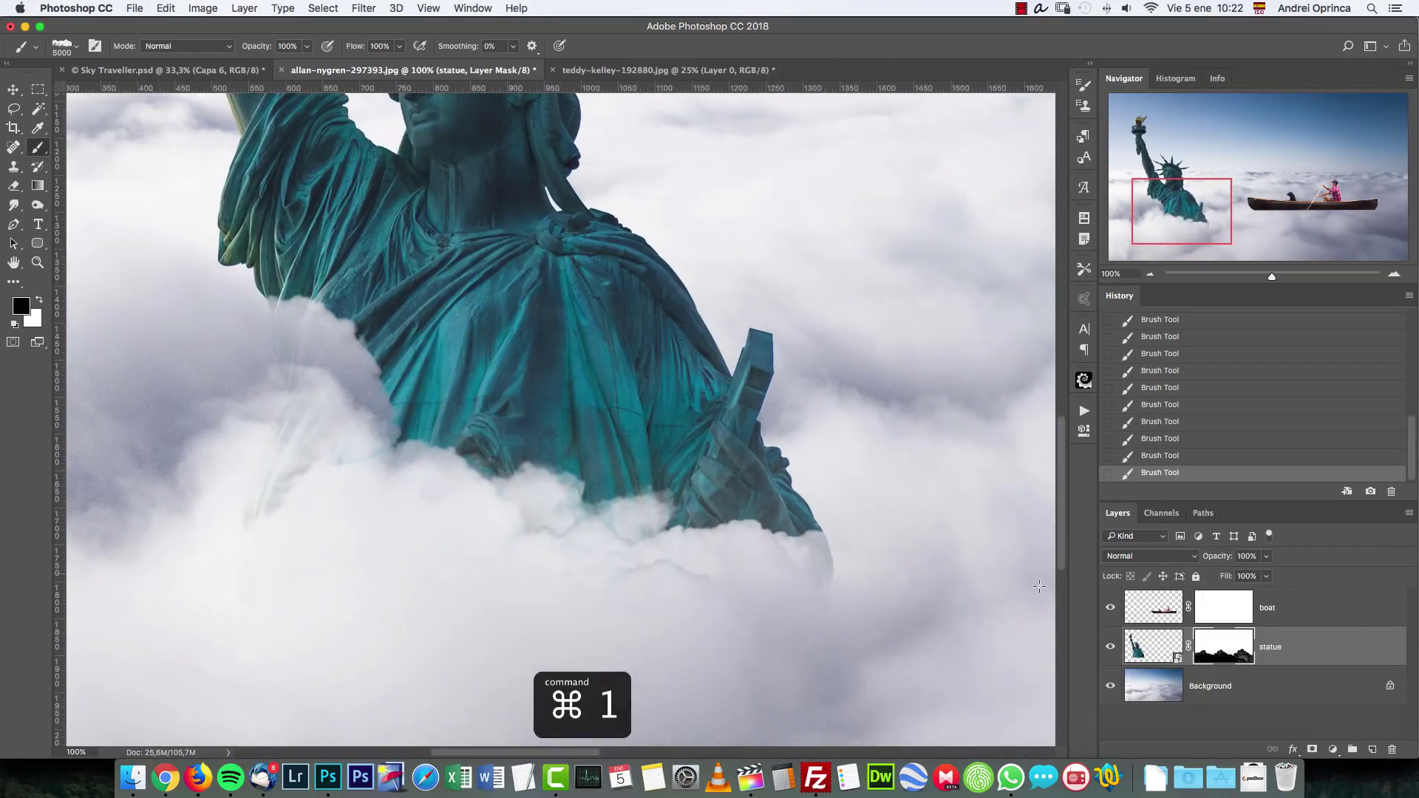
double_click(1231, 646)
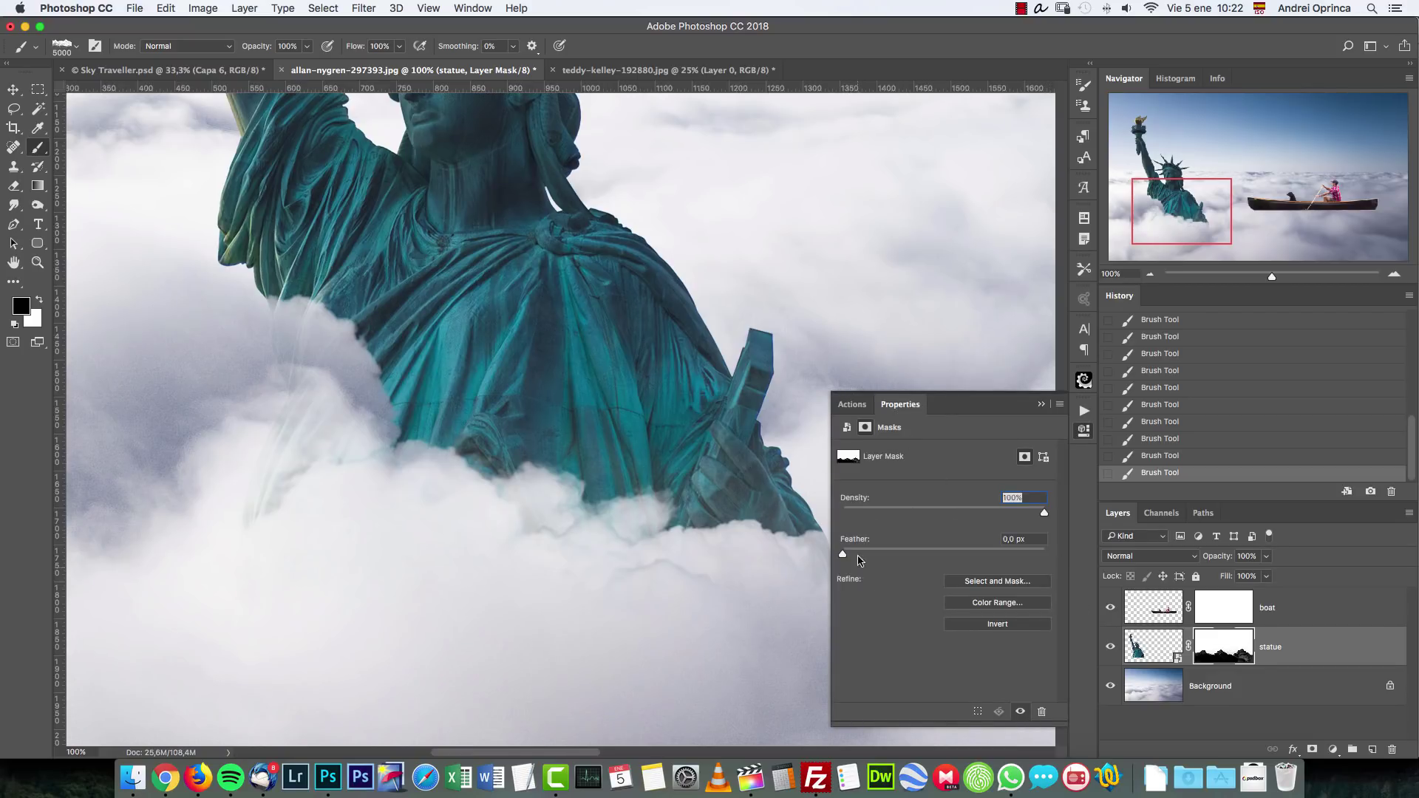
mouse_move(848, 551)
mouse_down()
mouse_move(894, 555)
mouse_move(875, 556)
mouse_up()
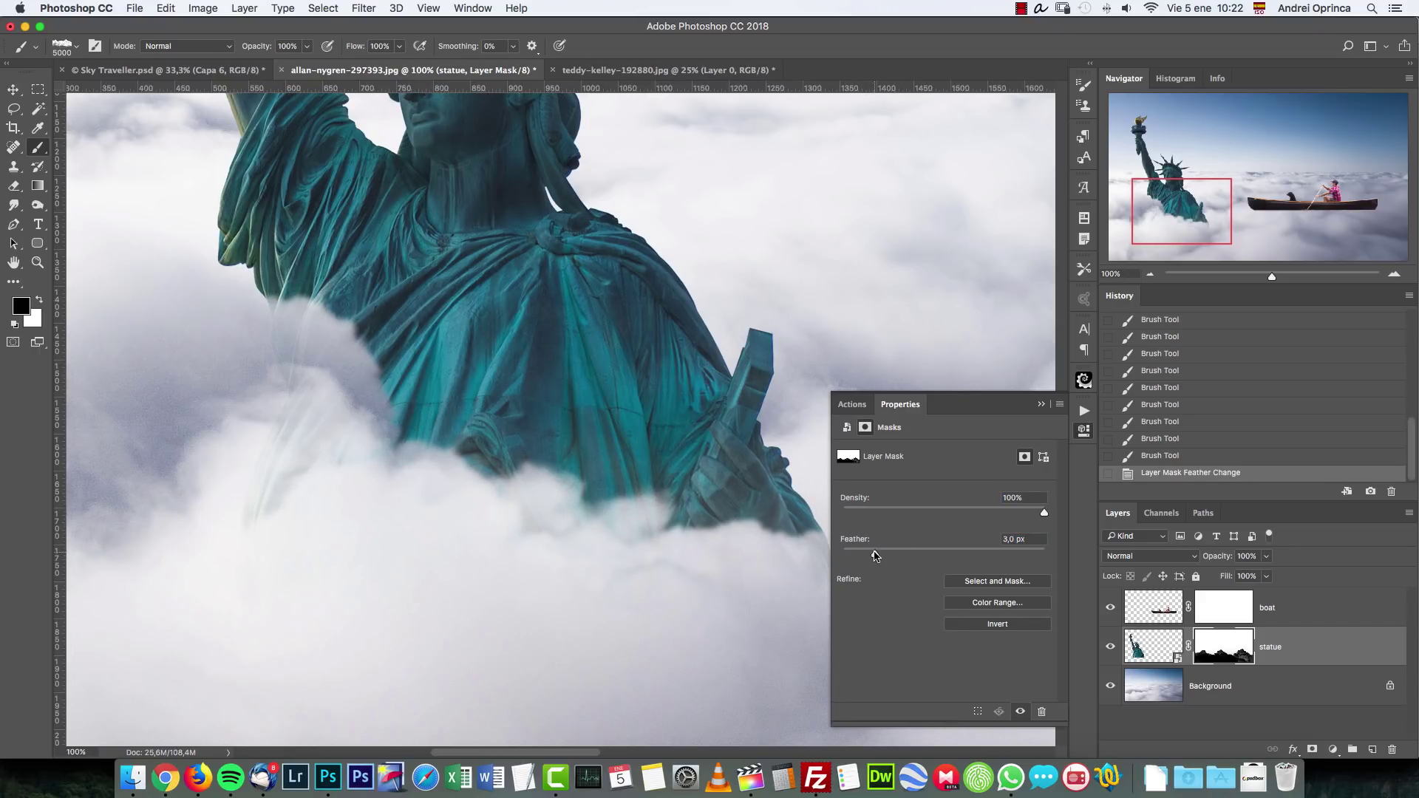
click(1042, 405)
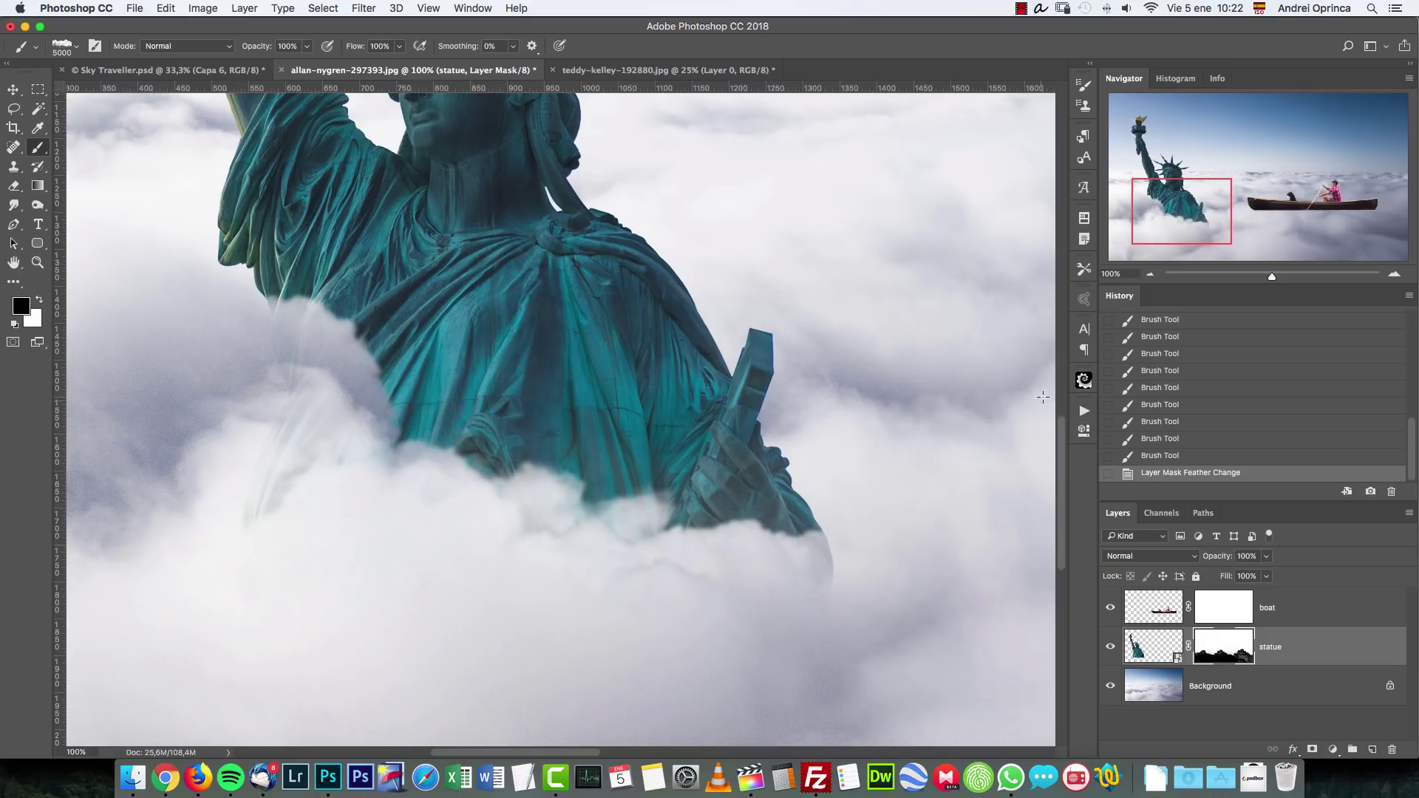
Step: Target the boat's layer mask and frame the whole canoe at 50% zoom
drag(1187, 213, 1293, 209)
click(1227, 608)
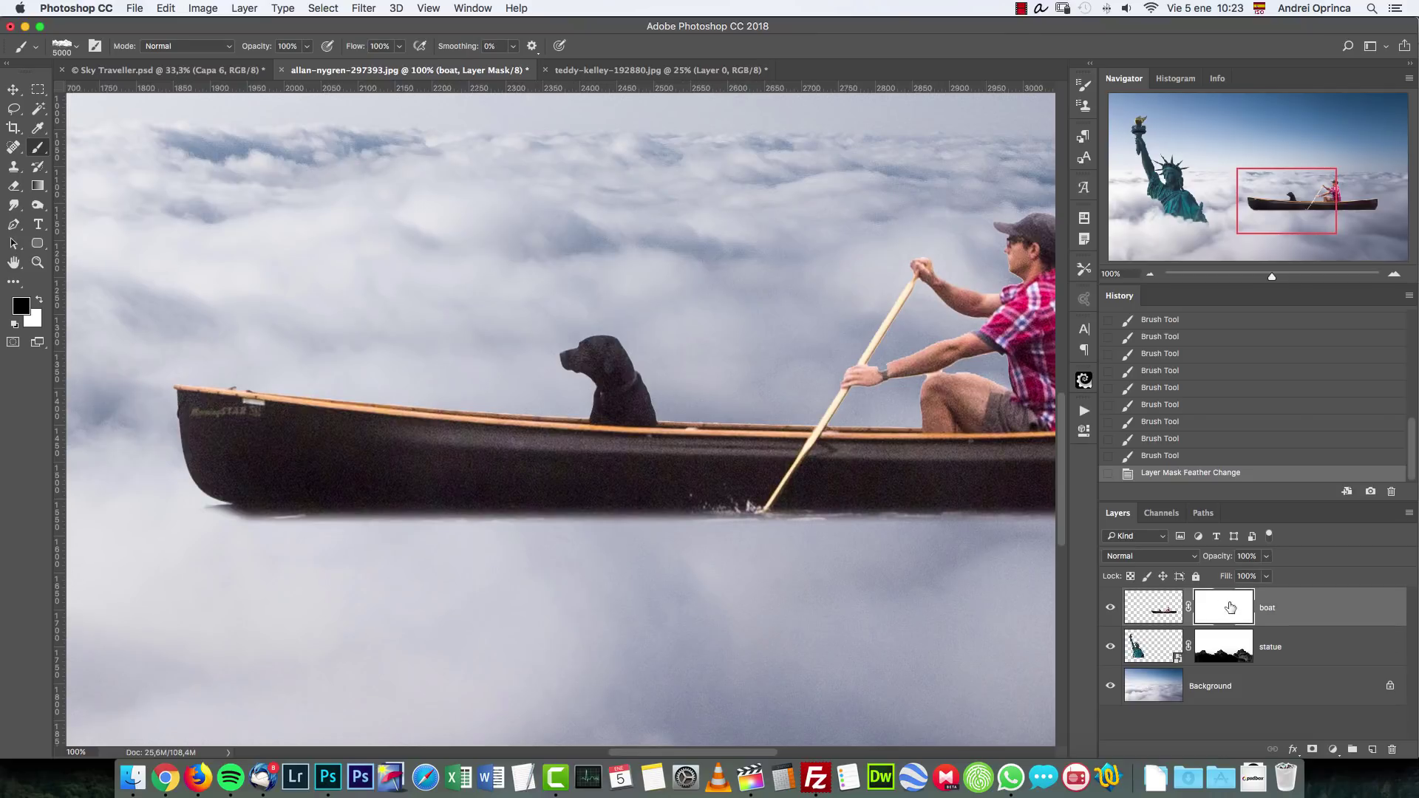
click(1150, 273)
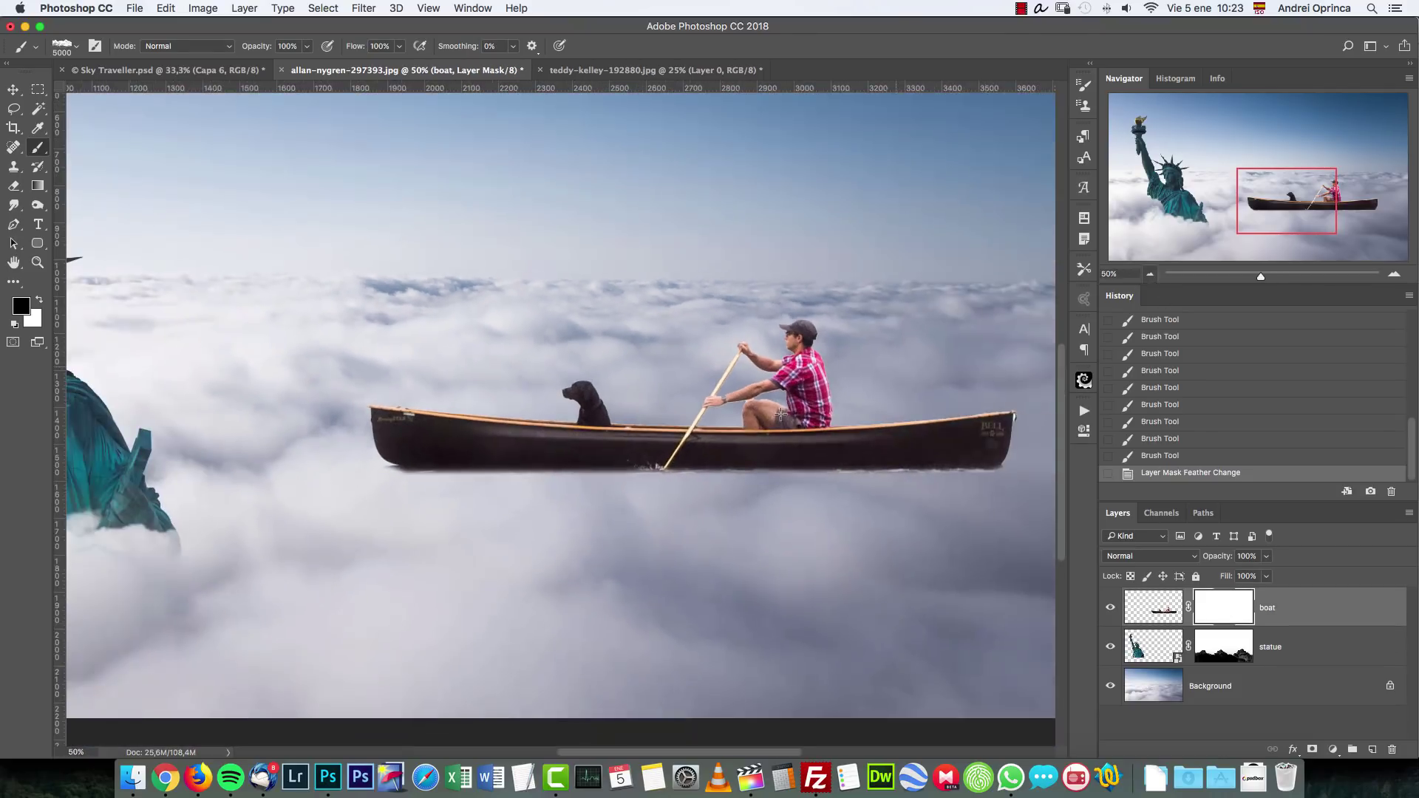
click(1150, 273)
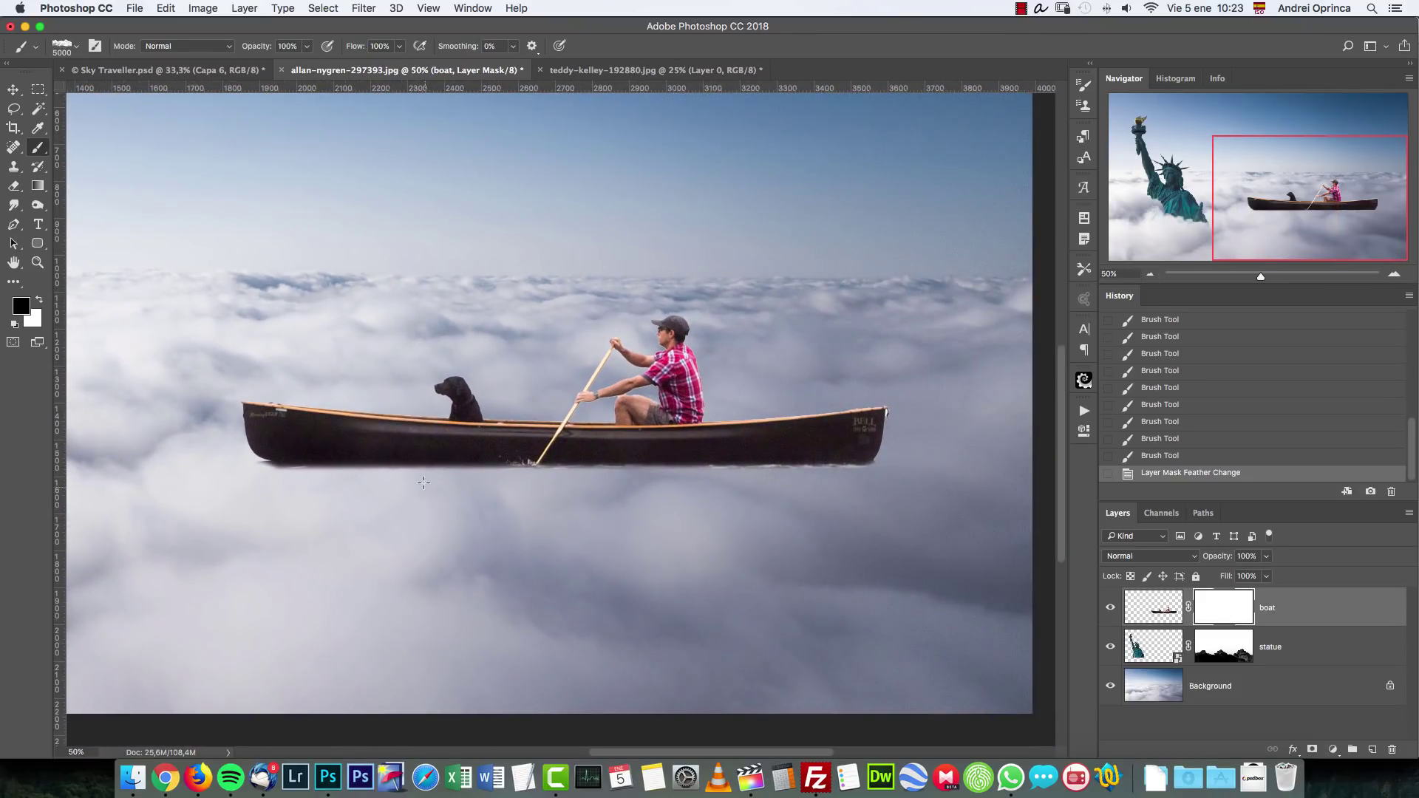
Step: Try stamping black cloud shapes on the boat's mask with the brush at up to 5000 px, and undo the stamps
click(399, 474)
key(ctrl+z)
key(bracketleft)
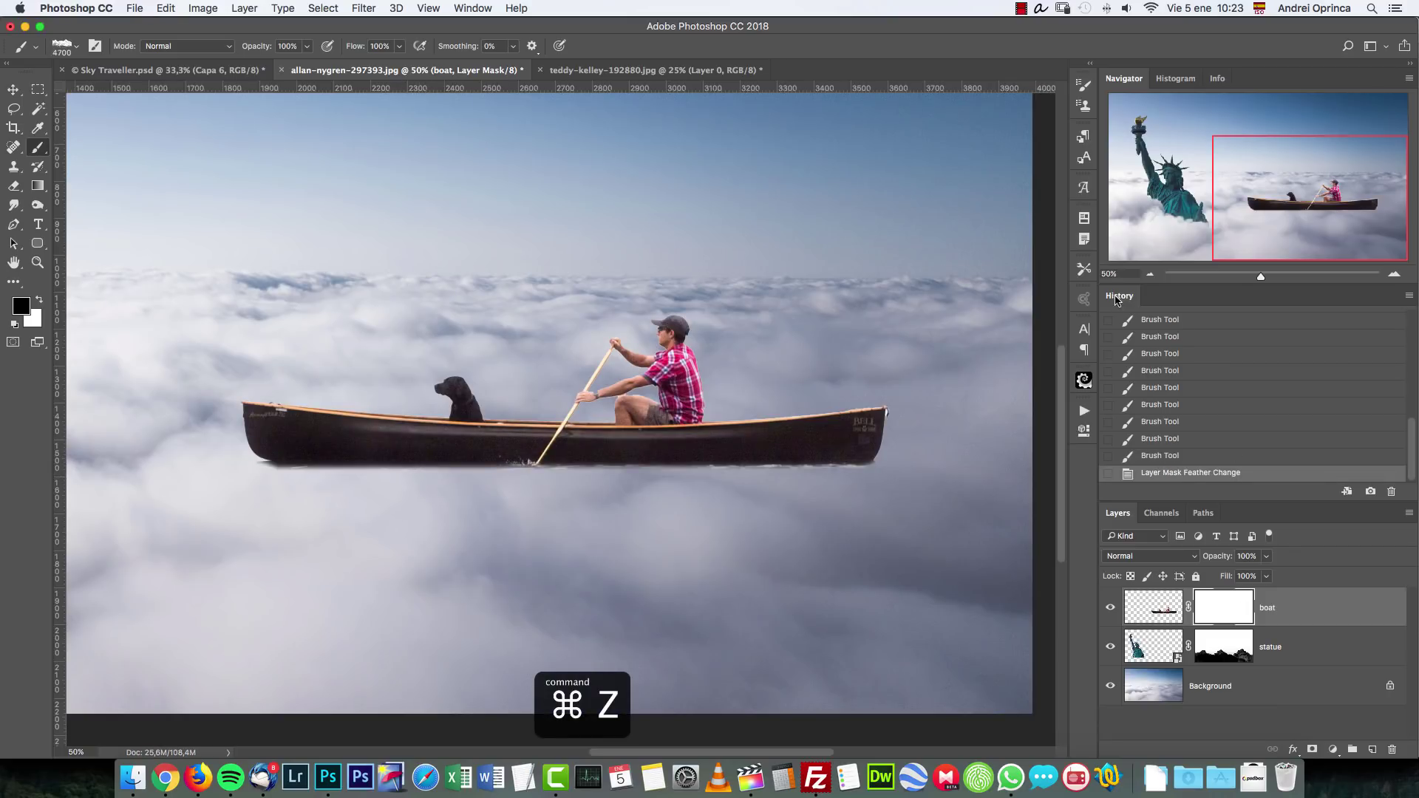
click(1150, 274)
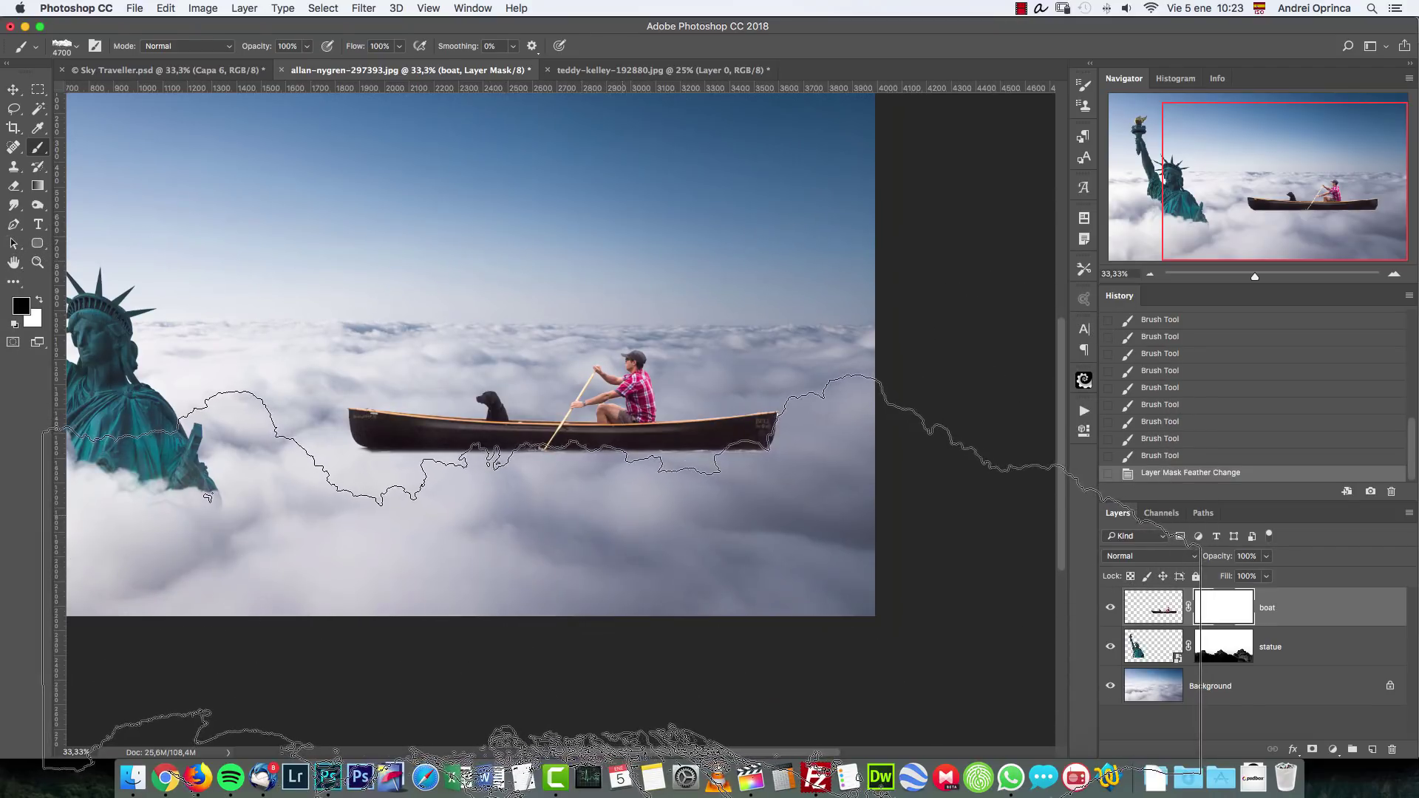
click(621, 584)
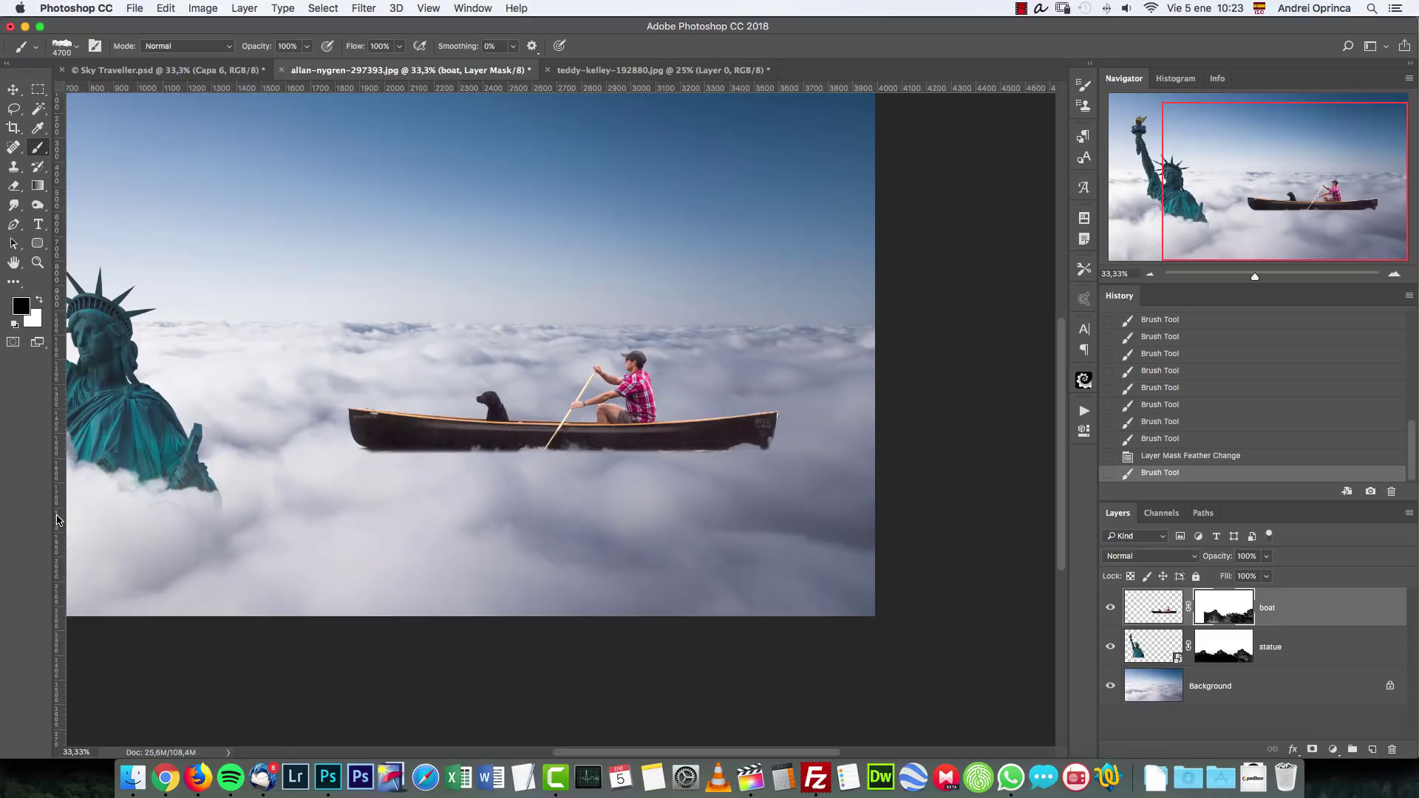
click(443, 584)
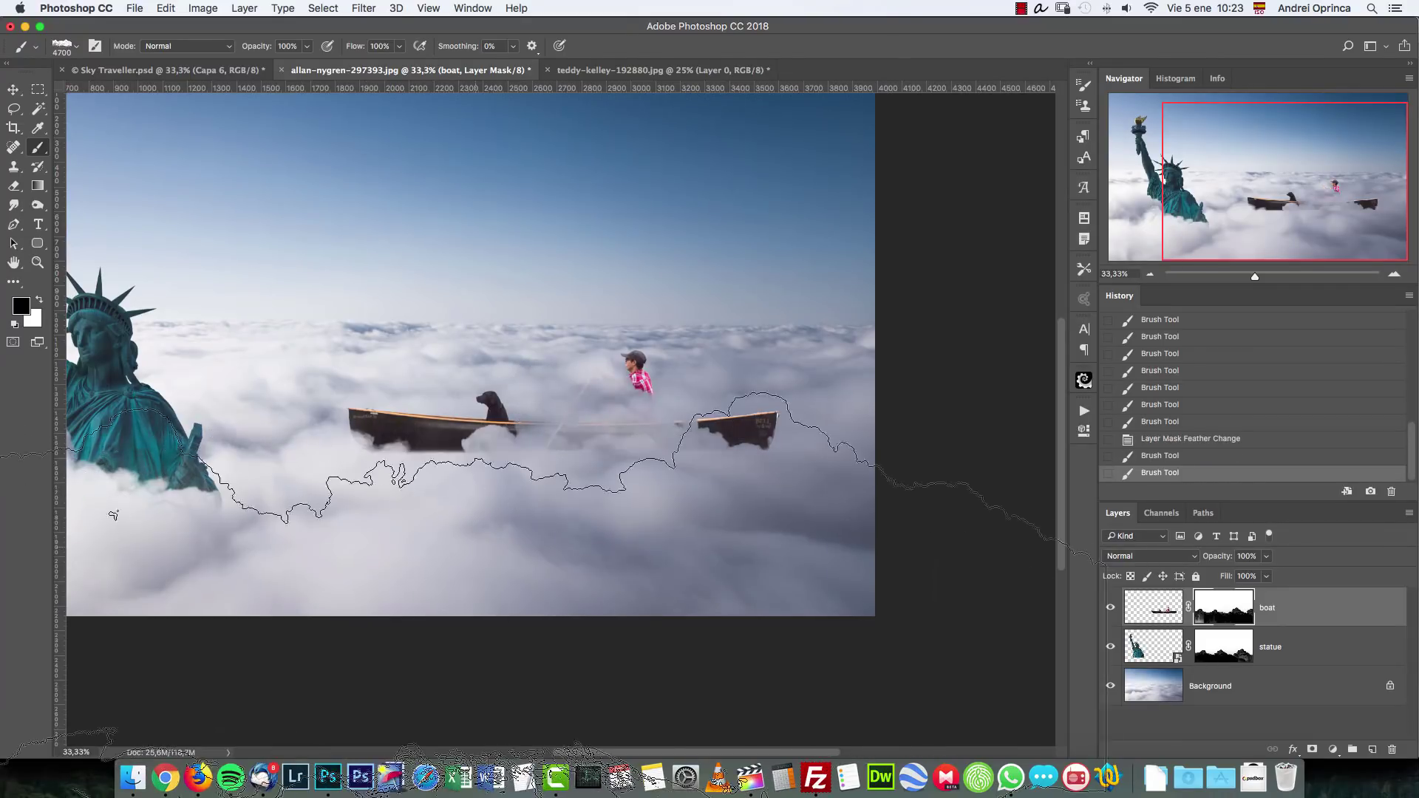
key(super+alt+z)
key(super+alt+z)
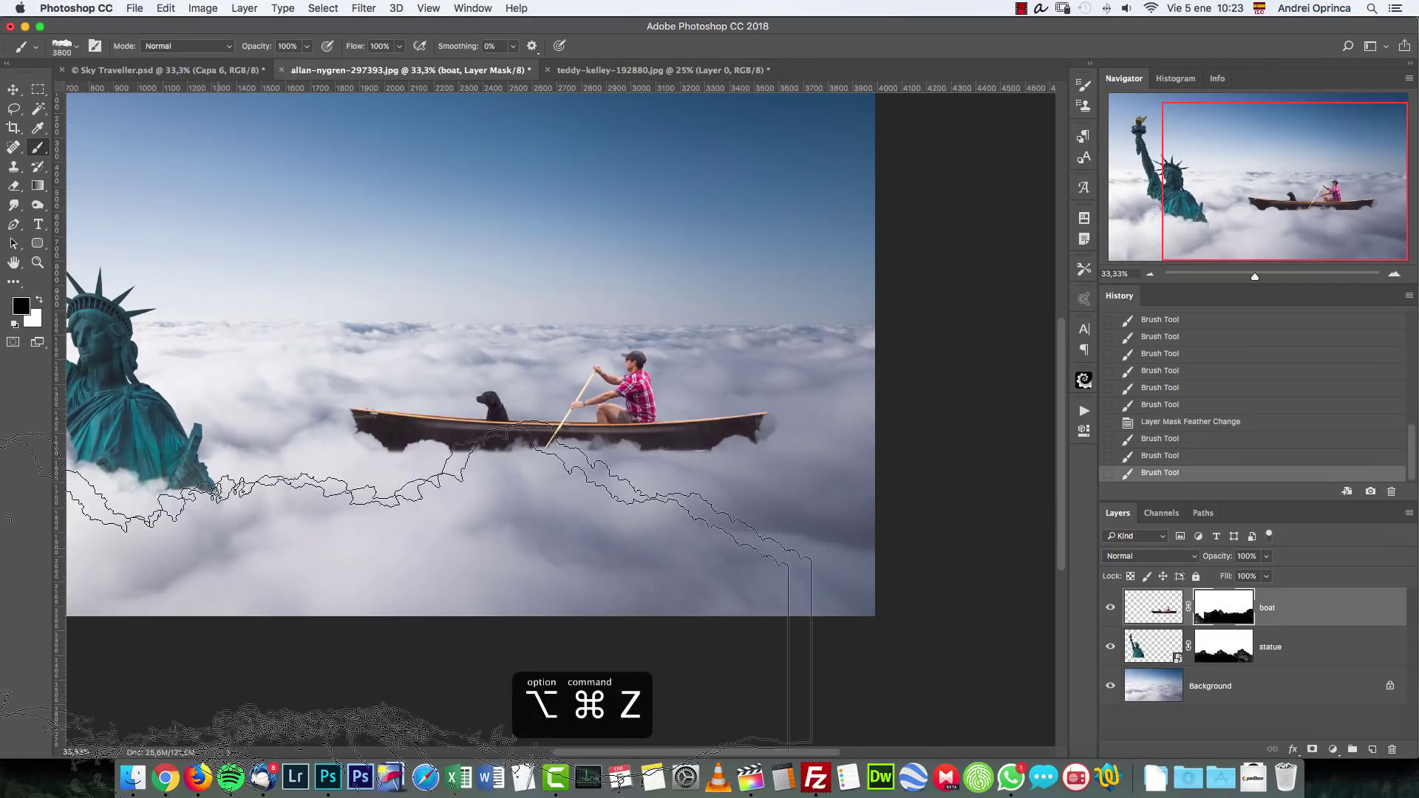
Step: Stamp black on the boat's mask beneath the hull with the cloud brush at 3800 px and 3700 px, undoing any stamp that hides the canoe
click(555, 501)
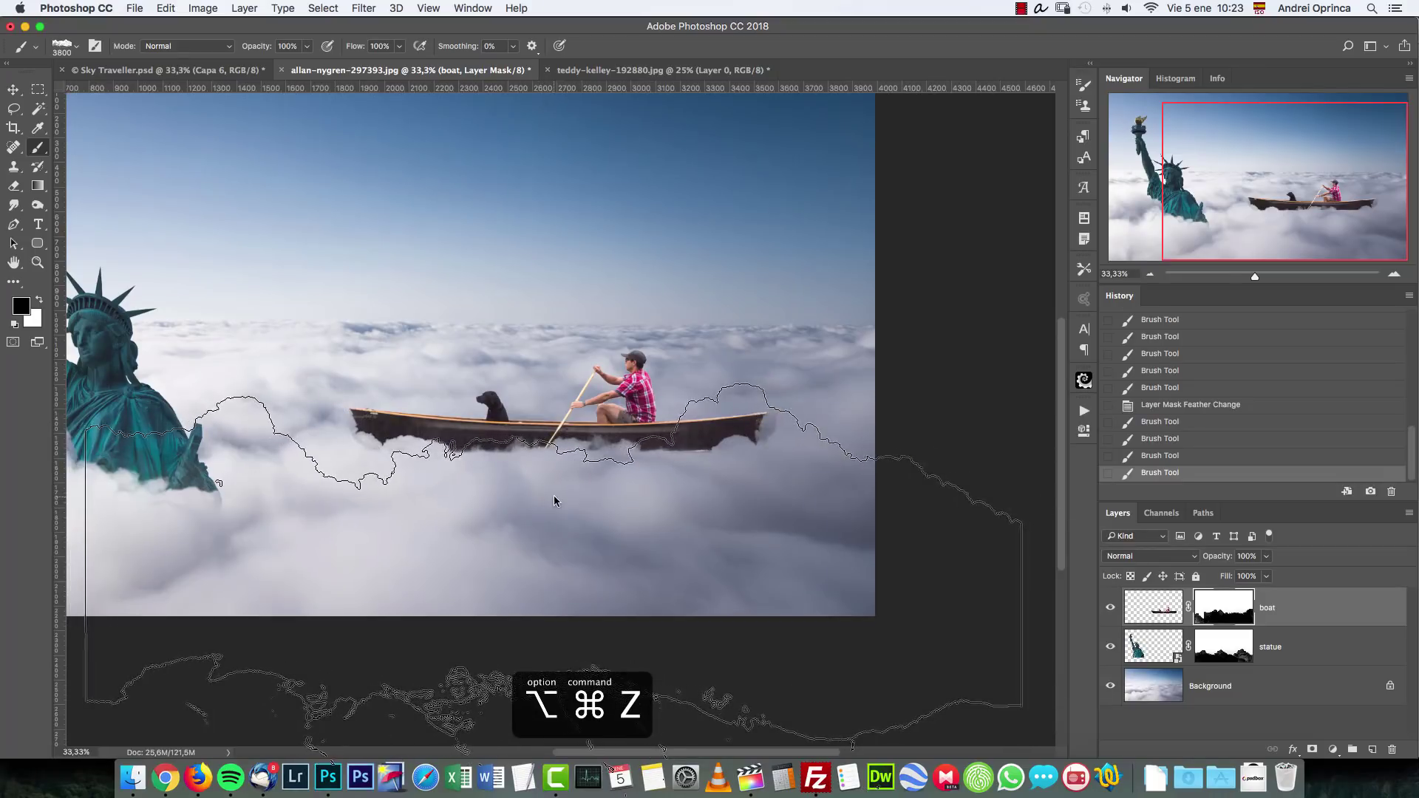
click(631, 510)
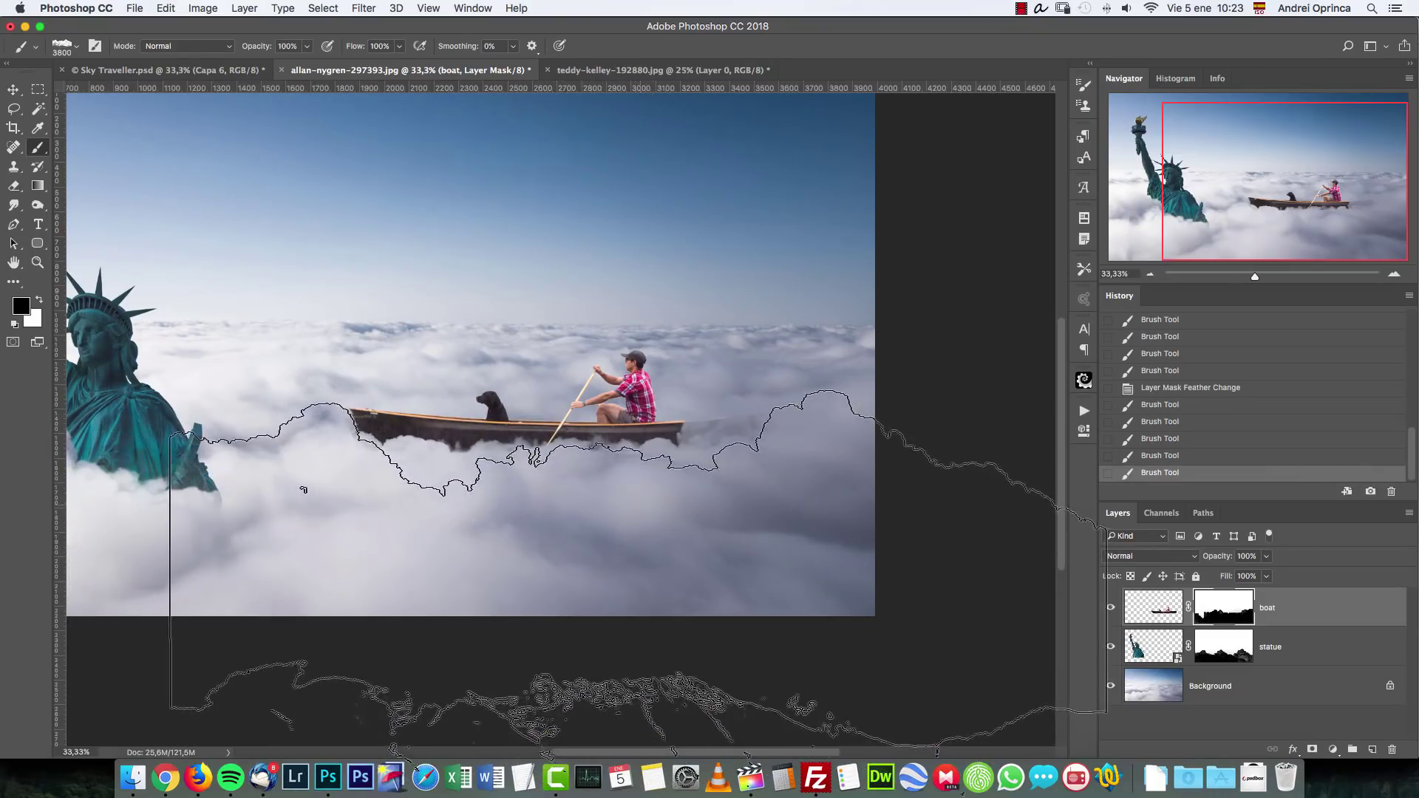
key(super+alt+z)
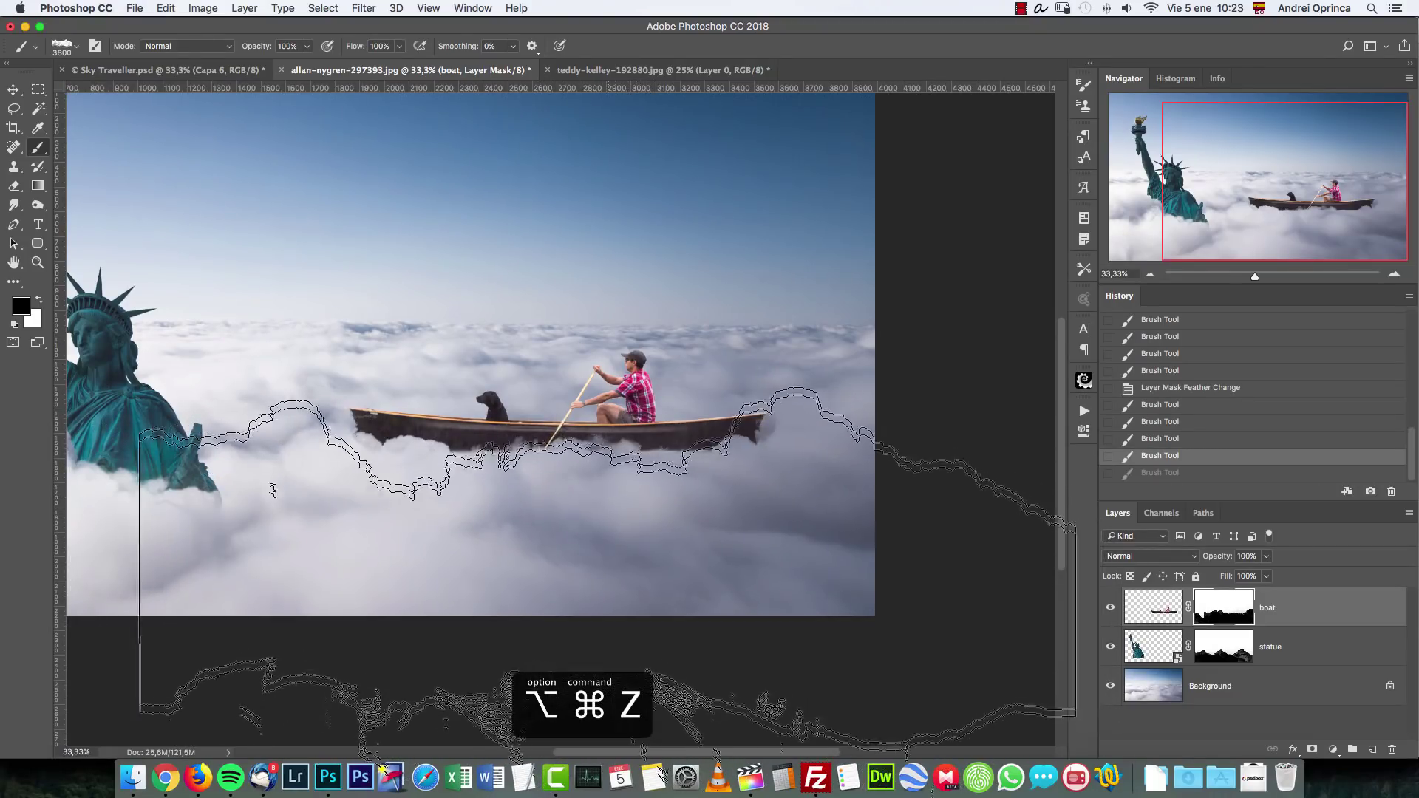
click(414, 588)
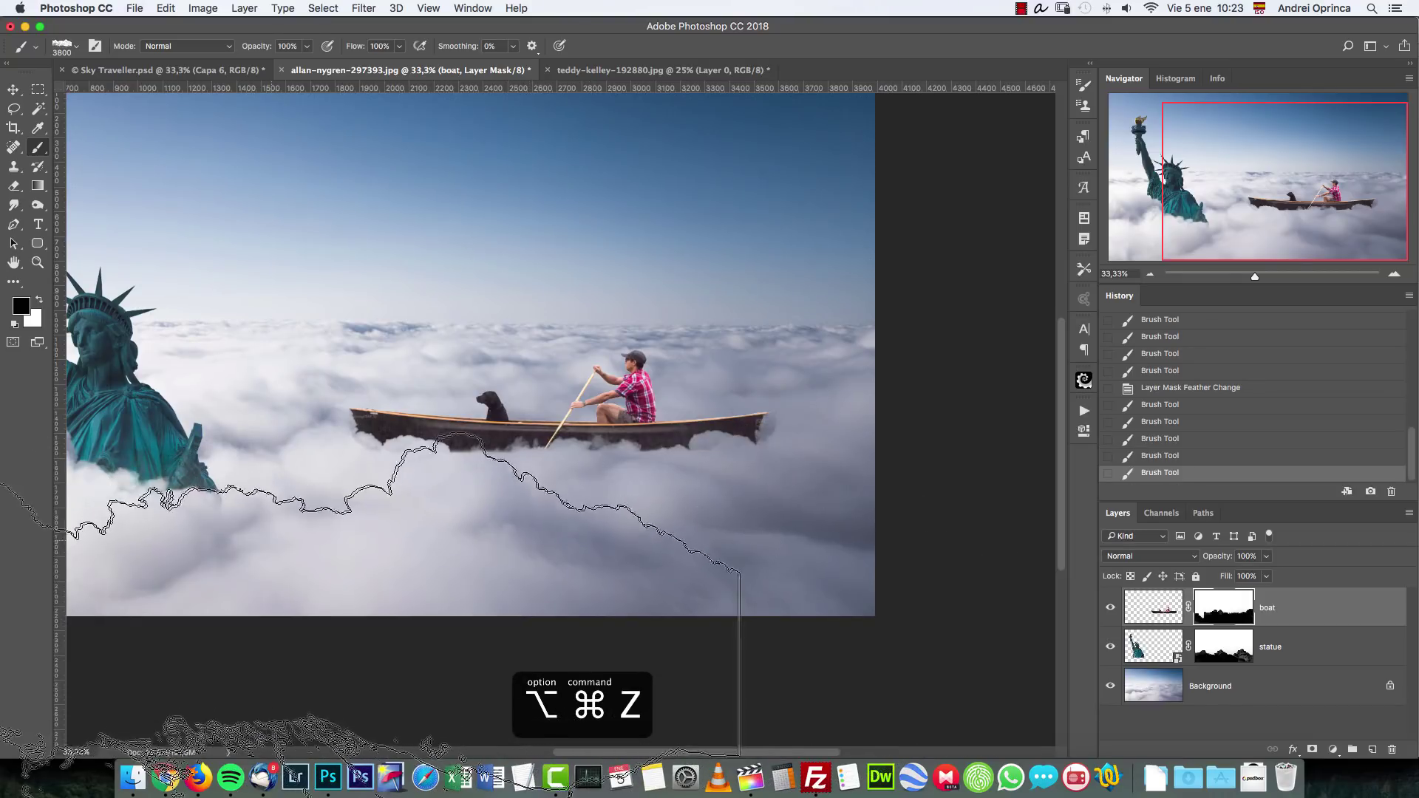
click(619, 561)
key(bracketleft)
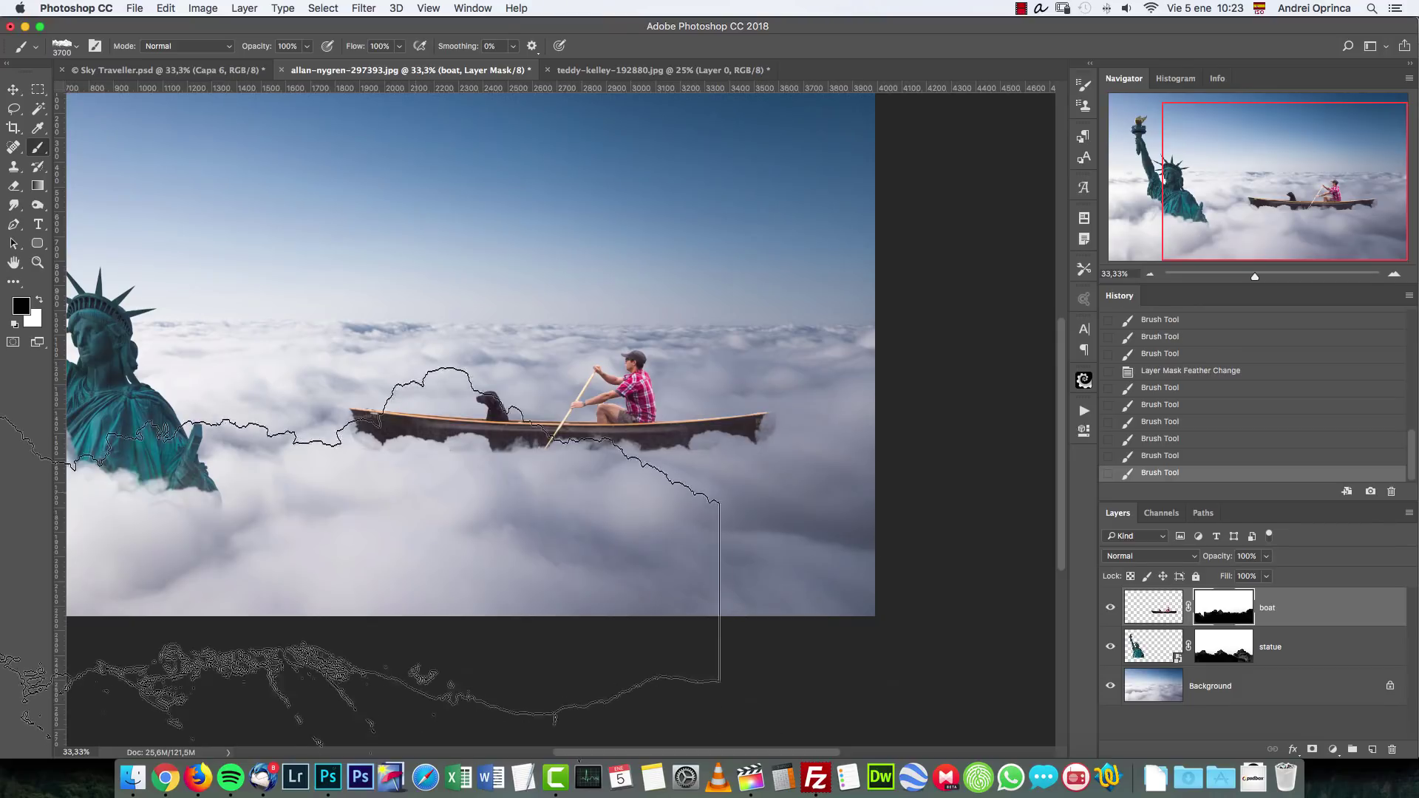
click(325, 635)
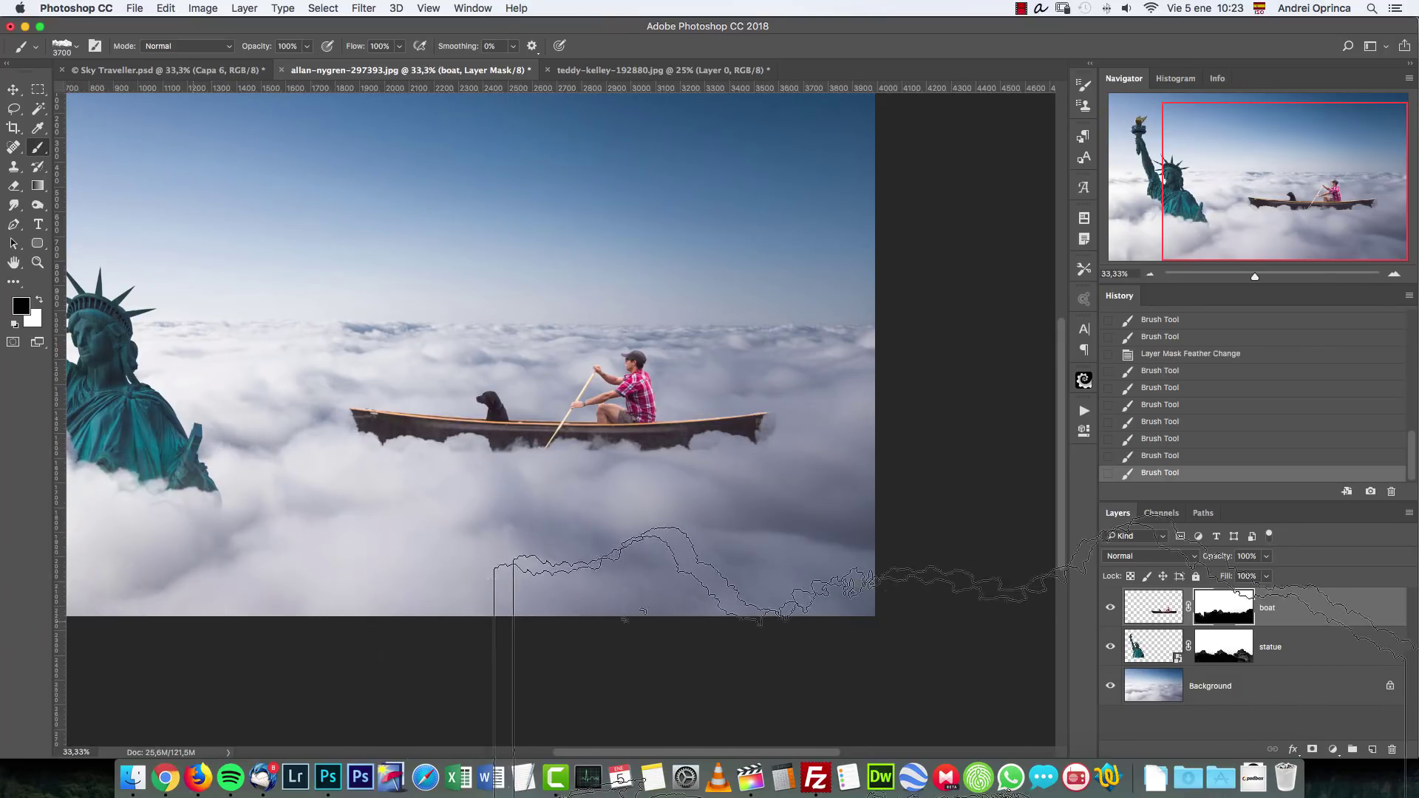
Step: Feather the boat's layer mask by 1.8 px and review the whole composite at 25%
double_click(1225, 606)
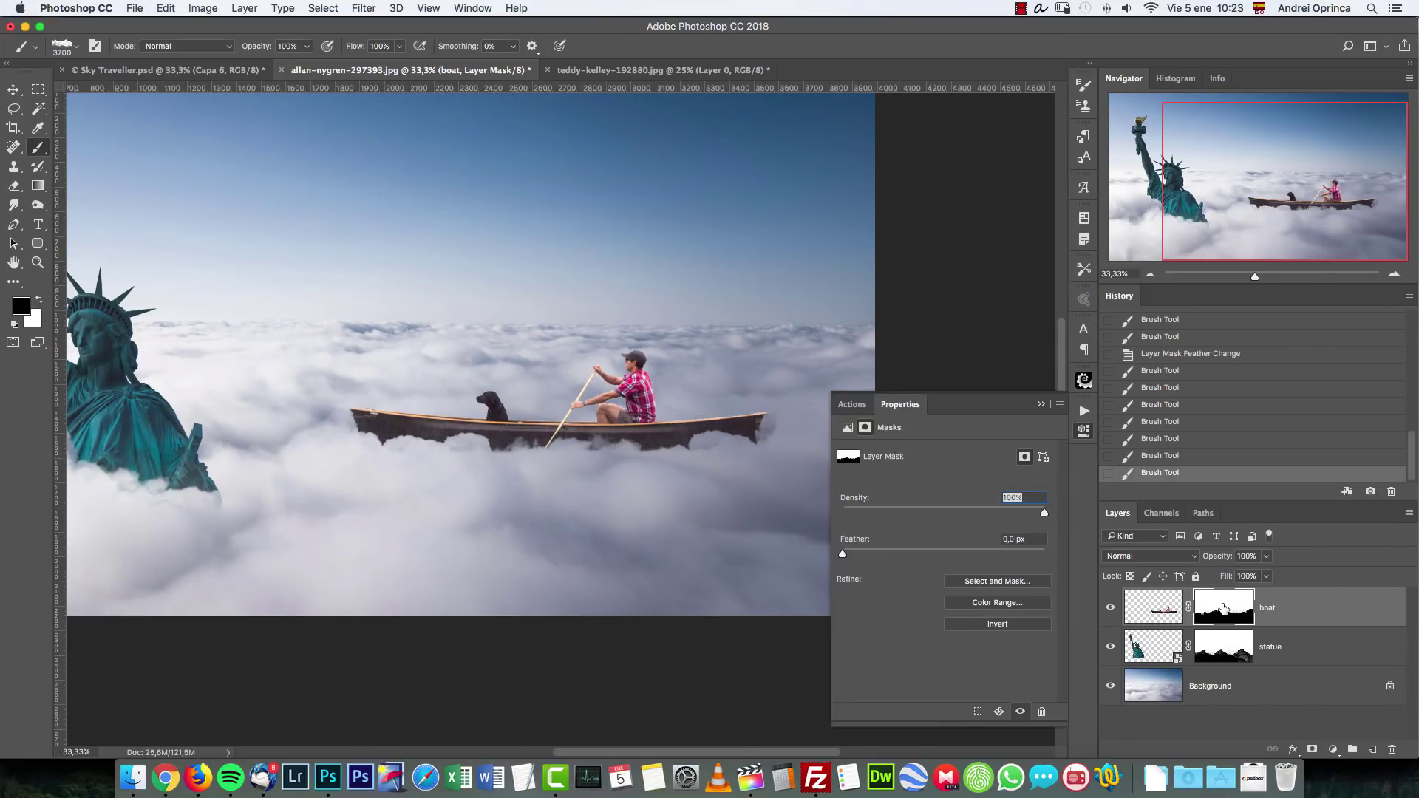
drag(840, 549, 862, 556)
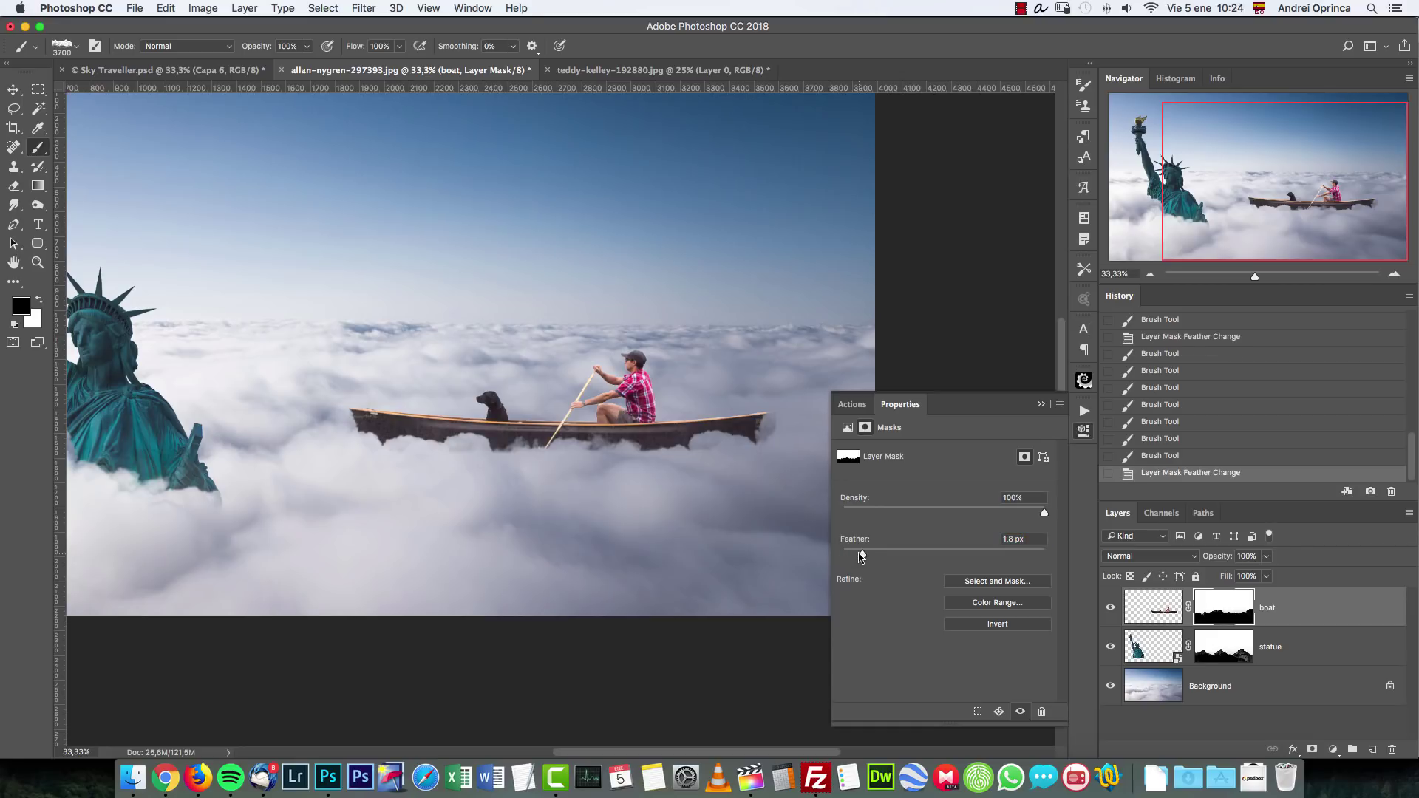
click(1042, 406)
scroll(621, 513, left, 3)
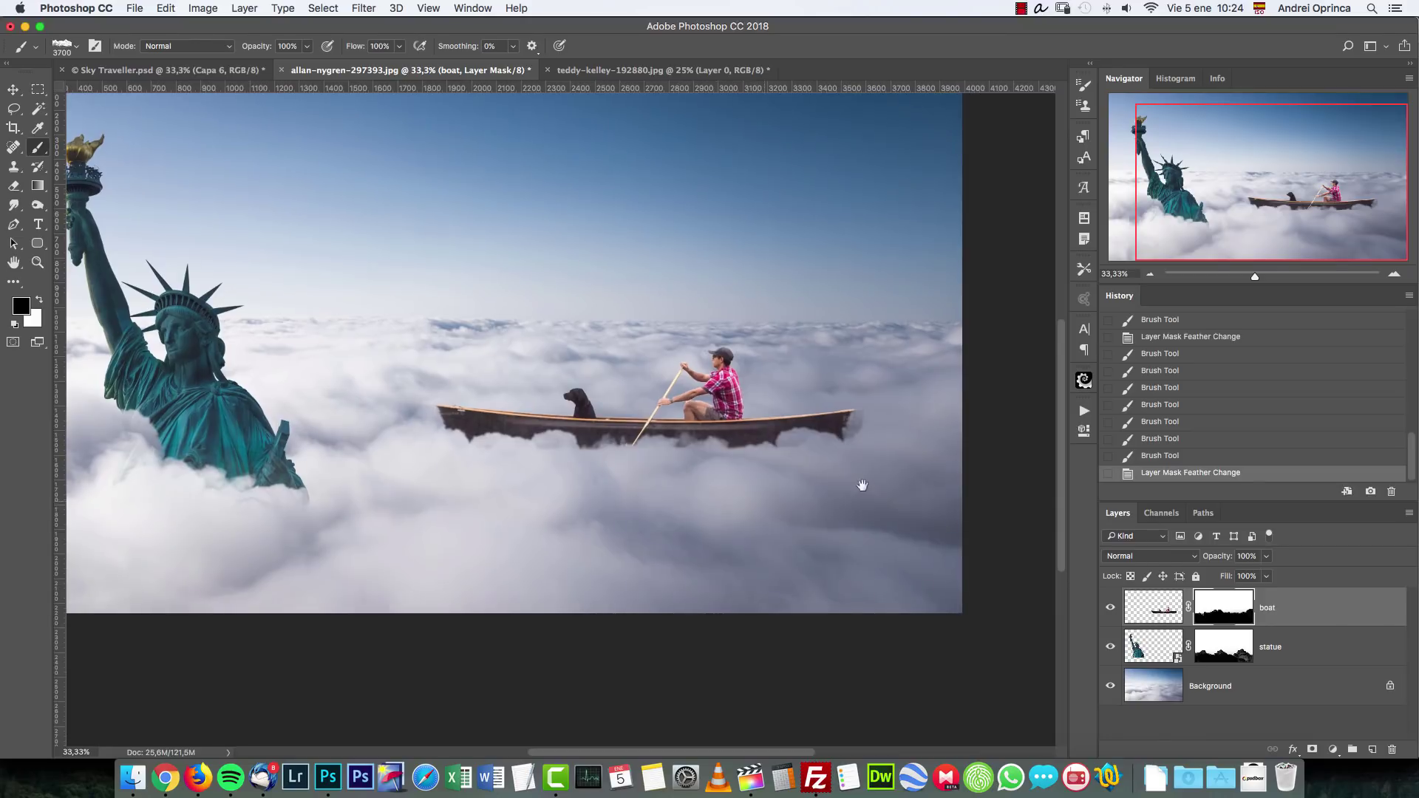
click(1150, 275)
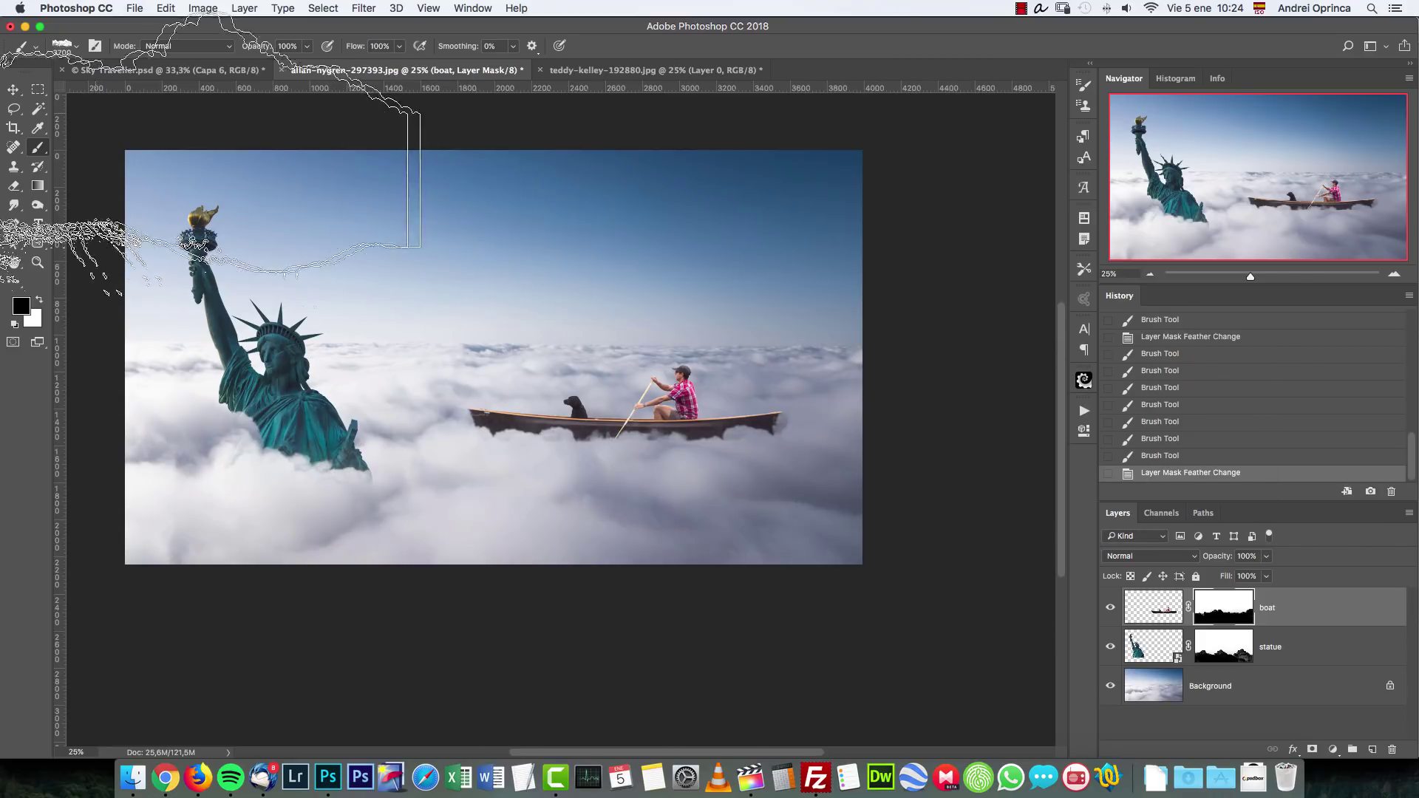
Step: Switch from the Brush to the Move tool
click(13, 91)
key(b)
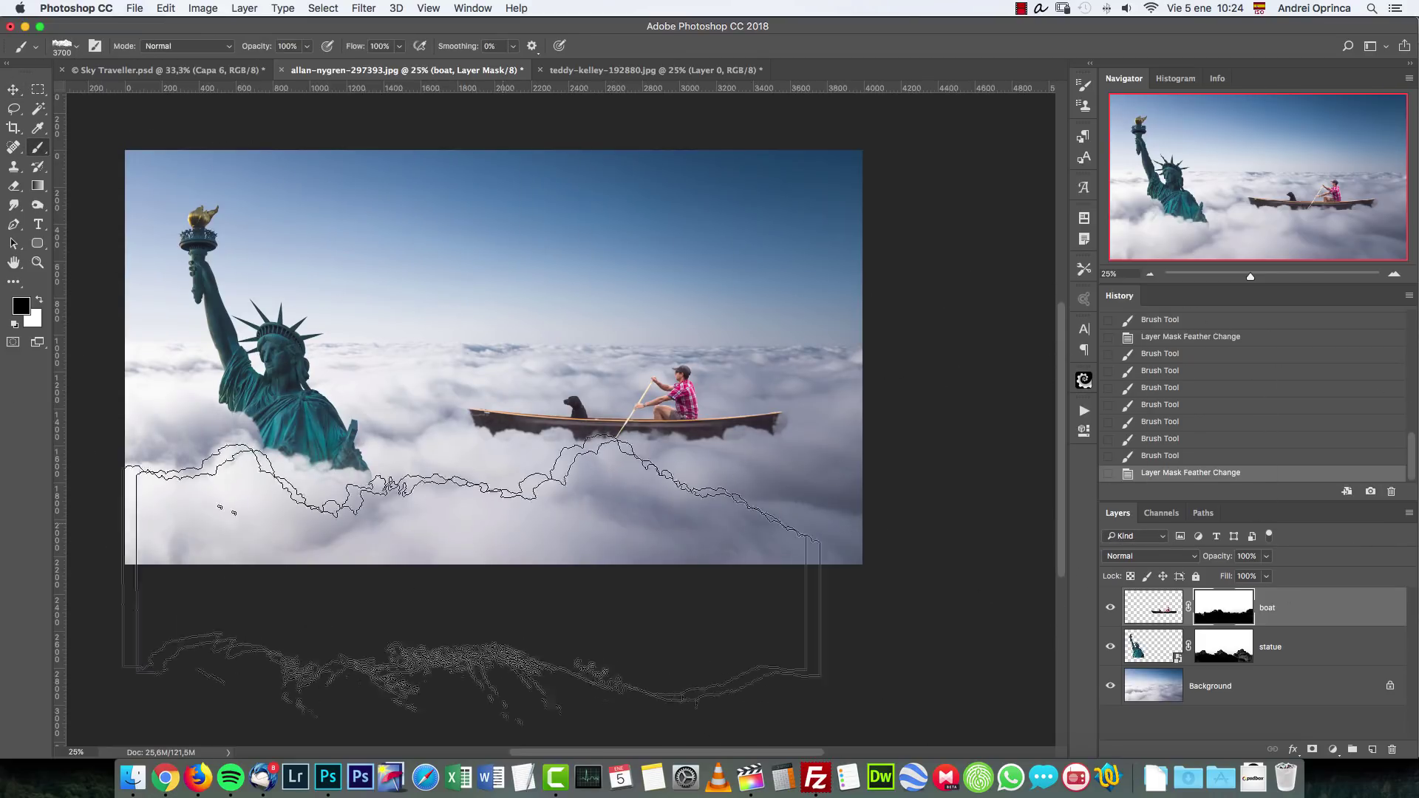
key(v)
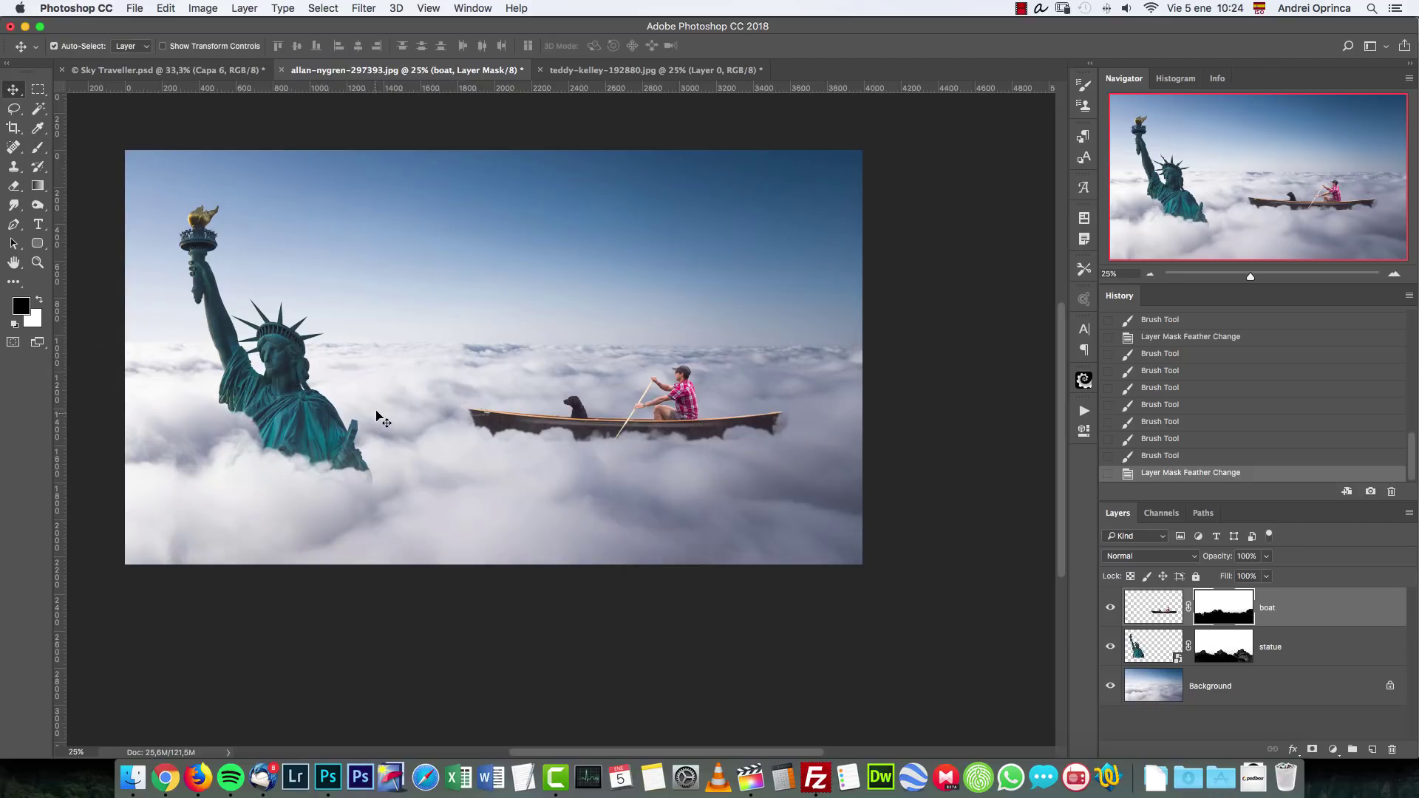
Step: Apply a Hue/Saturation adjustment to the statue layer with Saturation set to -37
click(1298, 654)
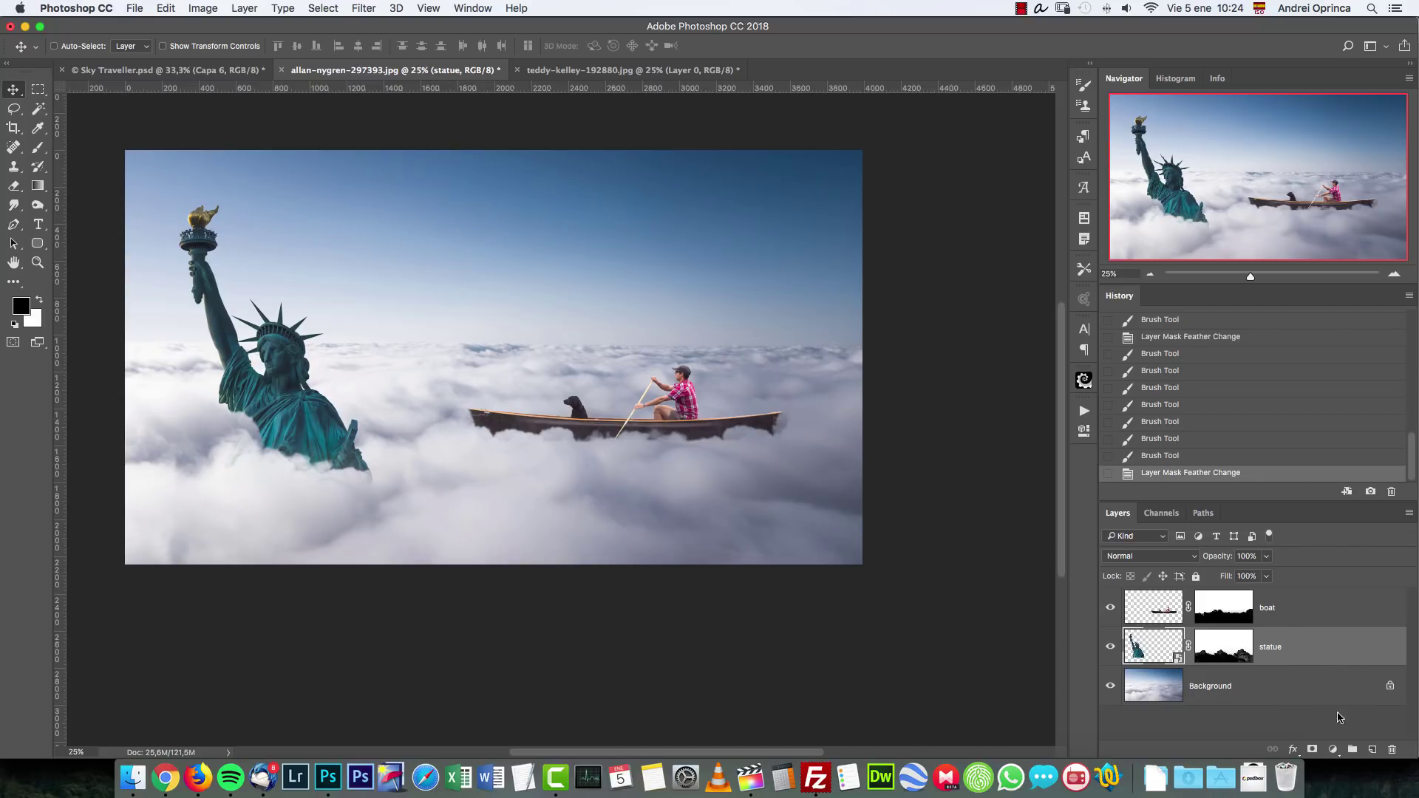
key(super+u)
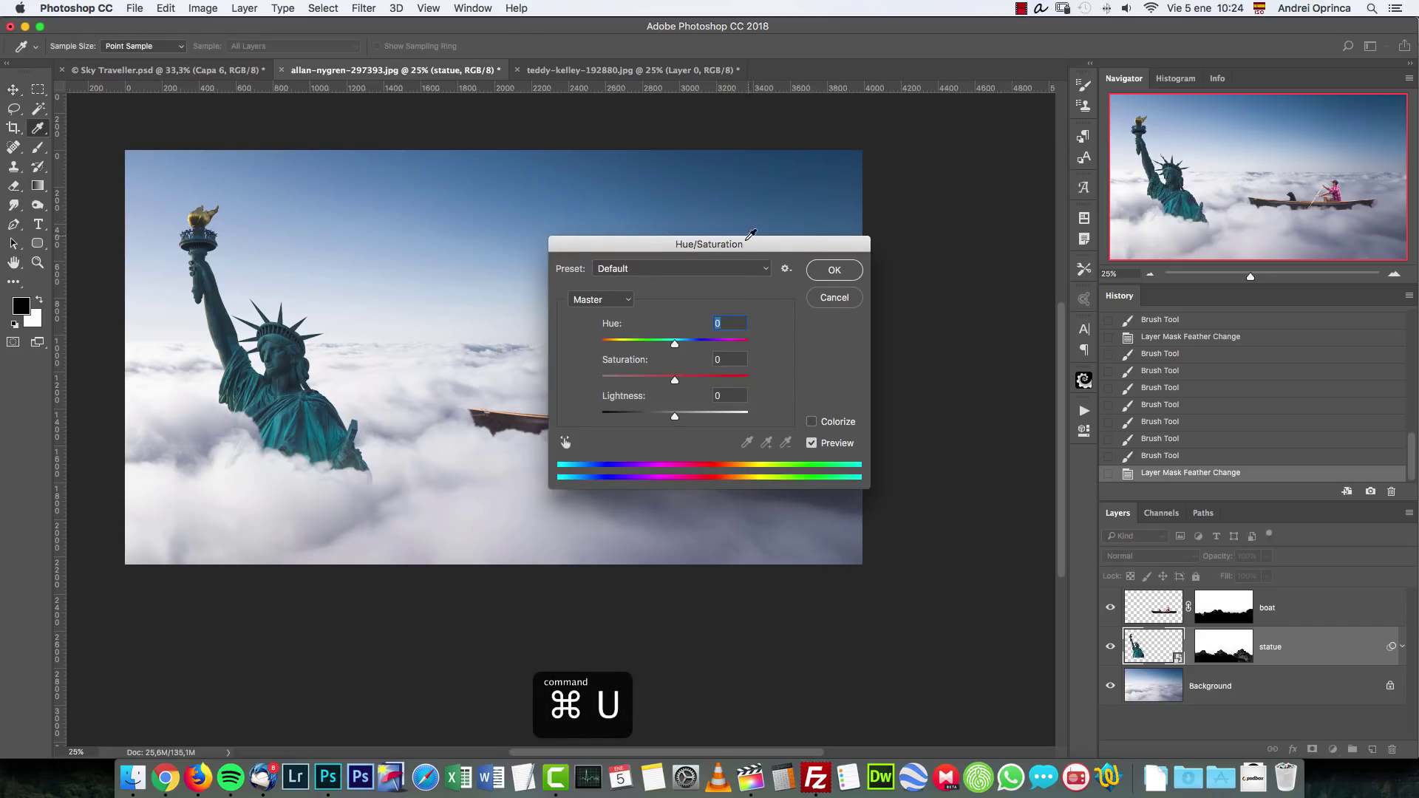
drag(748, 238, 829, 233)
drag(747, 378, 730, 378)
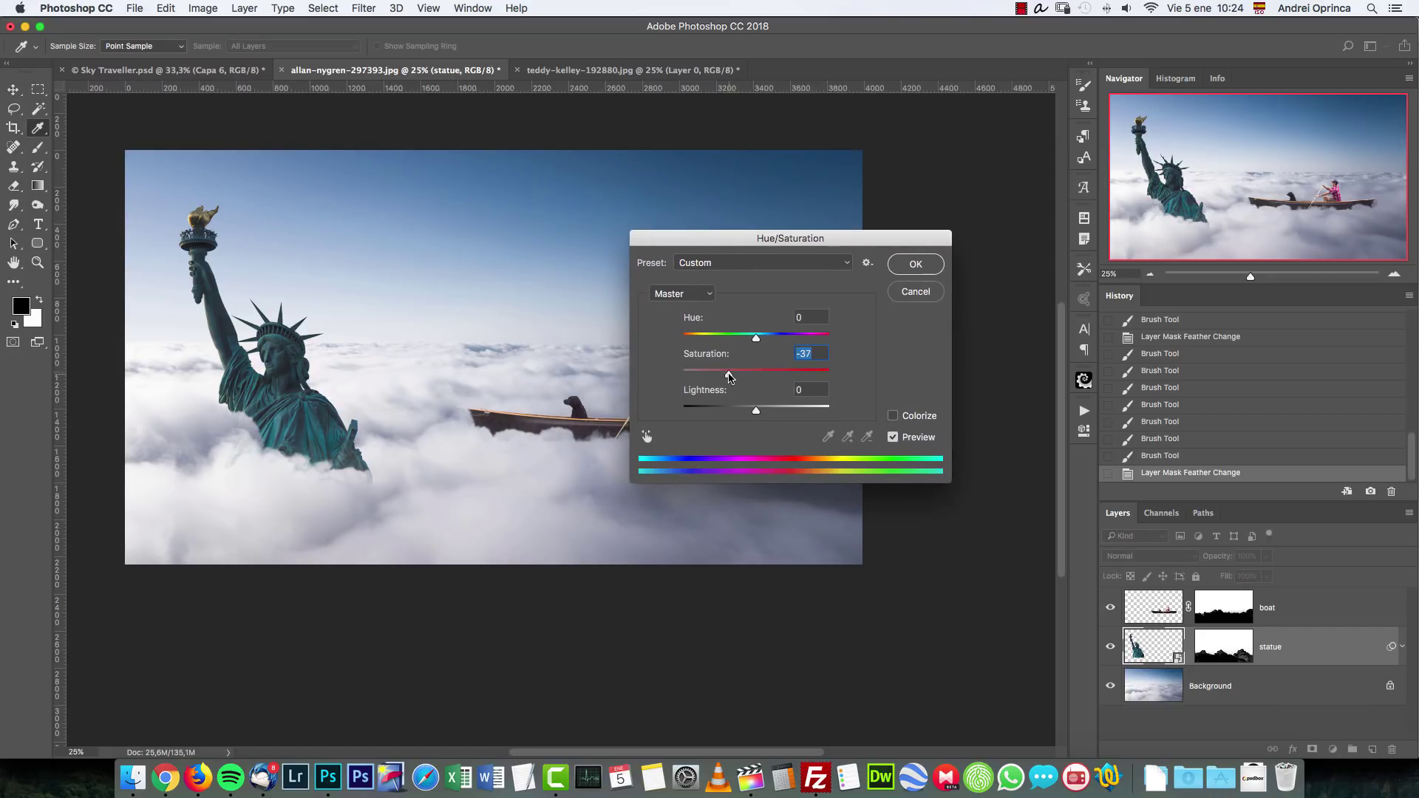
click(916, 266)
Step: Add a Curves adjustment layer clipped to the statue and collapse the statue's smart filter list
click(1333, 749)
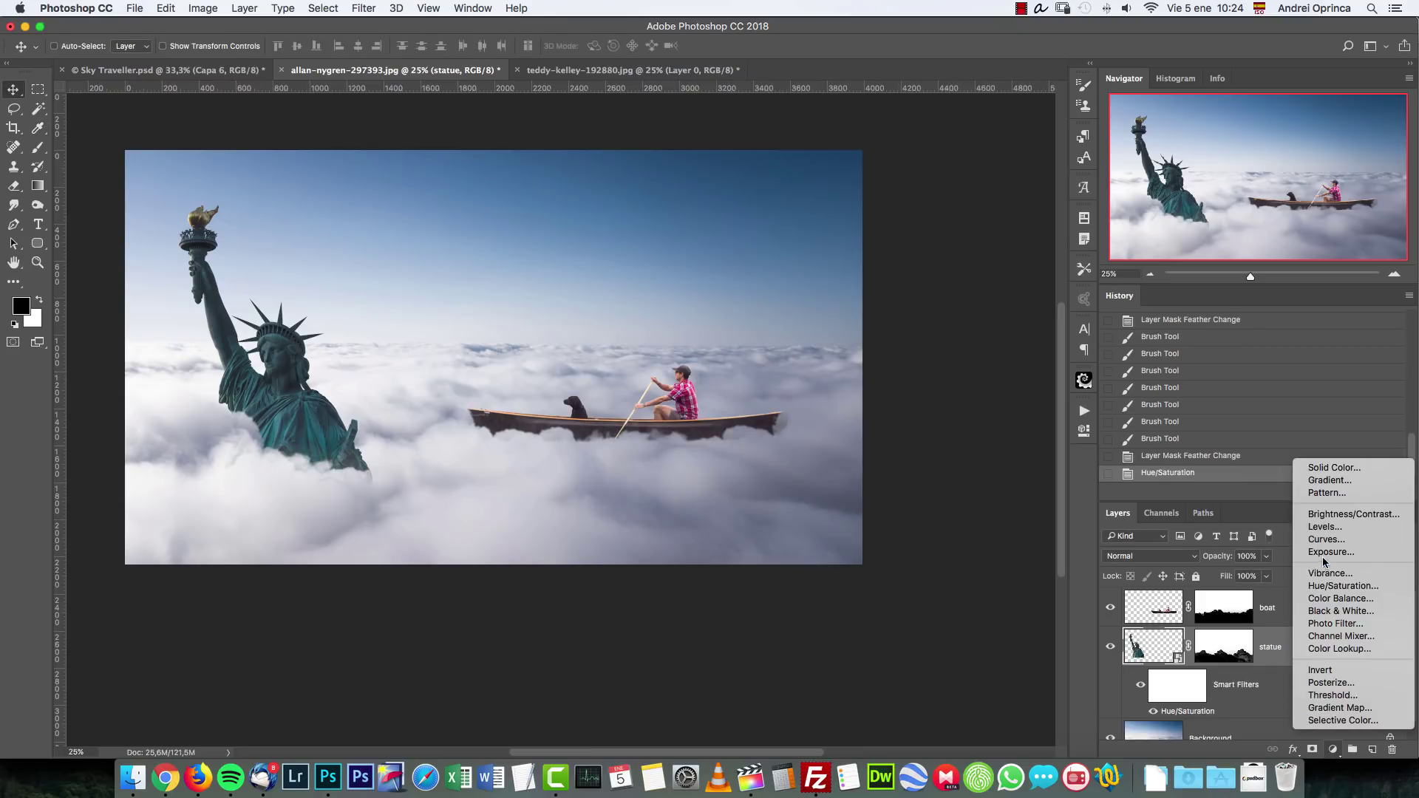
click(1335, 543)
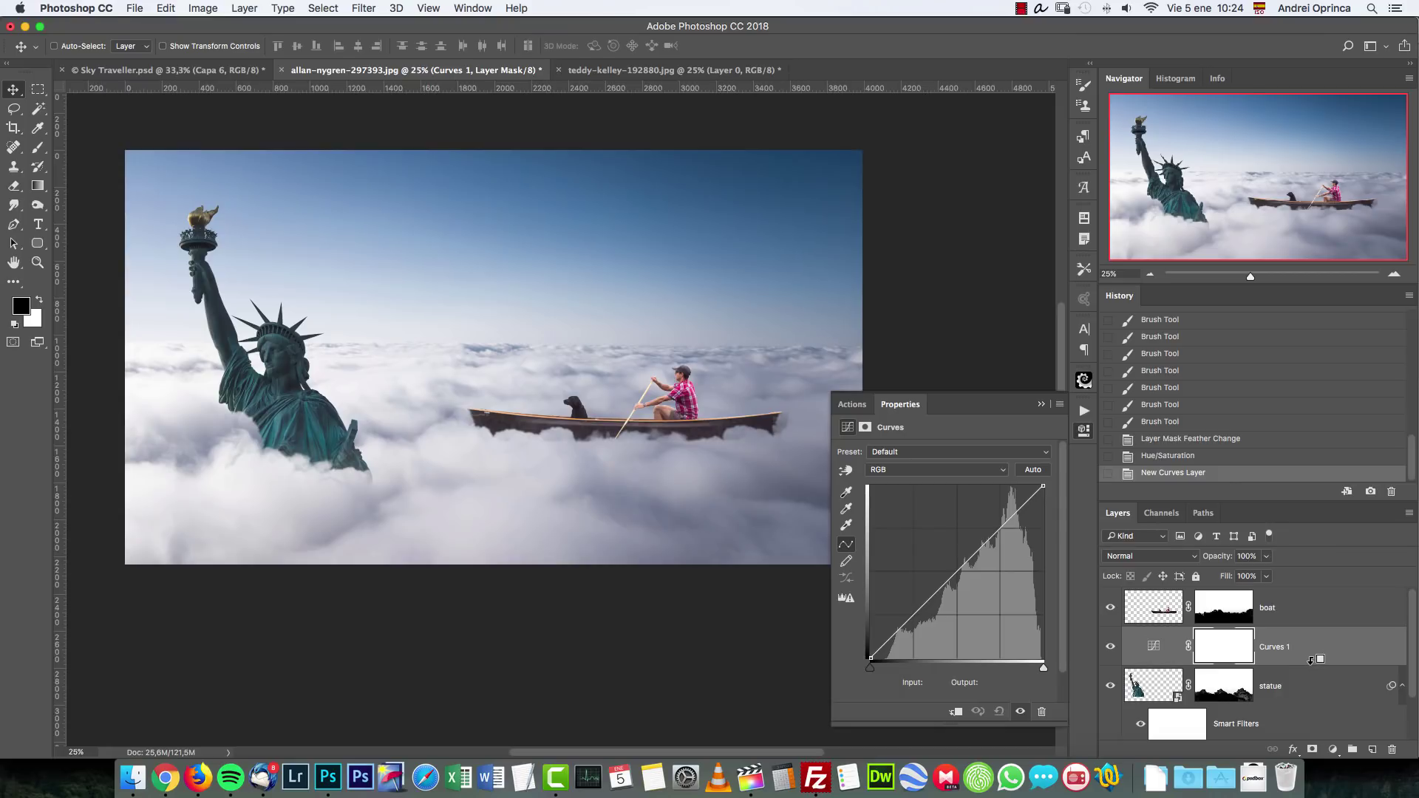
click(957, 711)
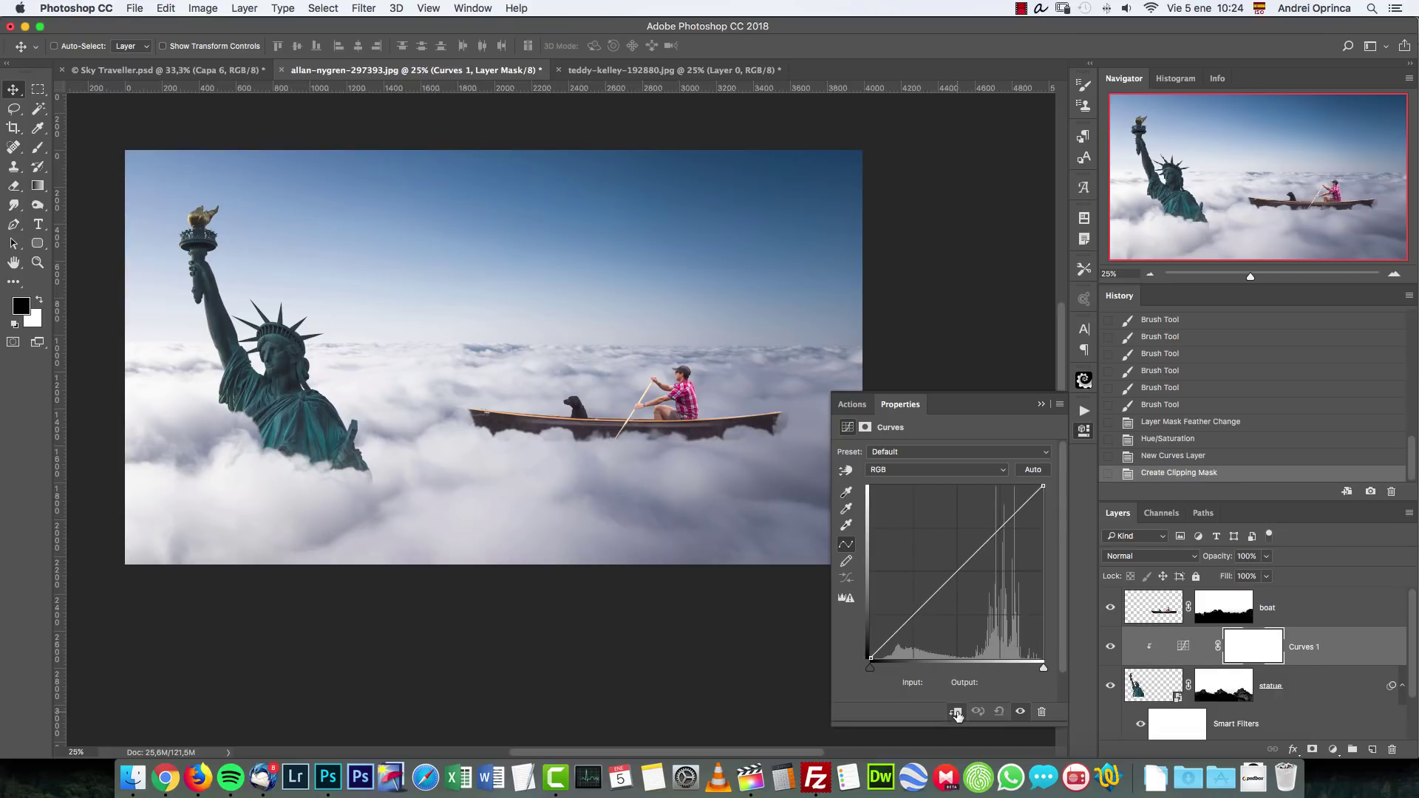
click(1402, 687)
Step: Add a shadow point to the statue's RGB curve with input 43 and output 54
drag(918, 610, 910, 609)
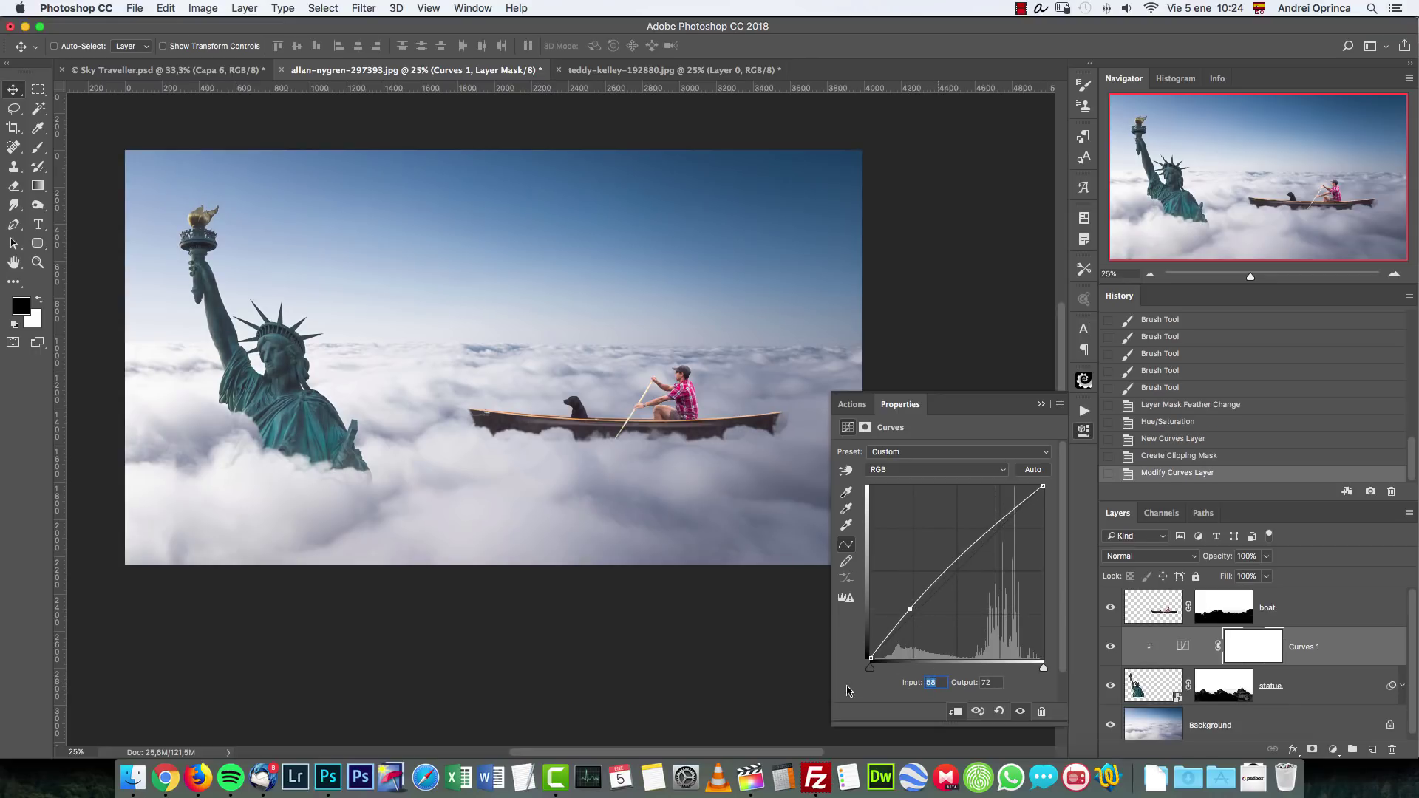
text(14)
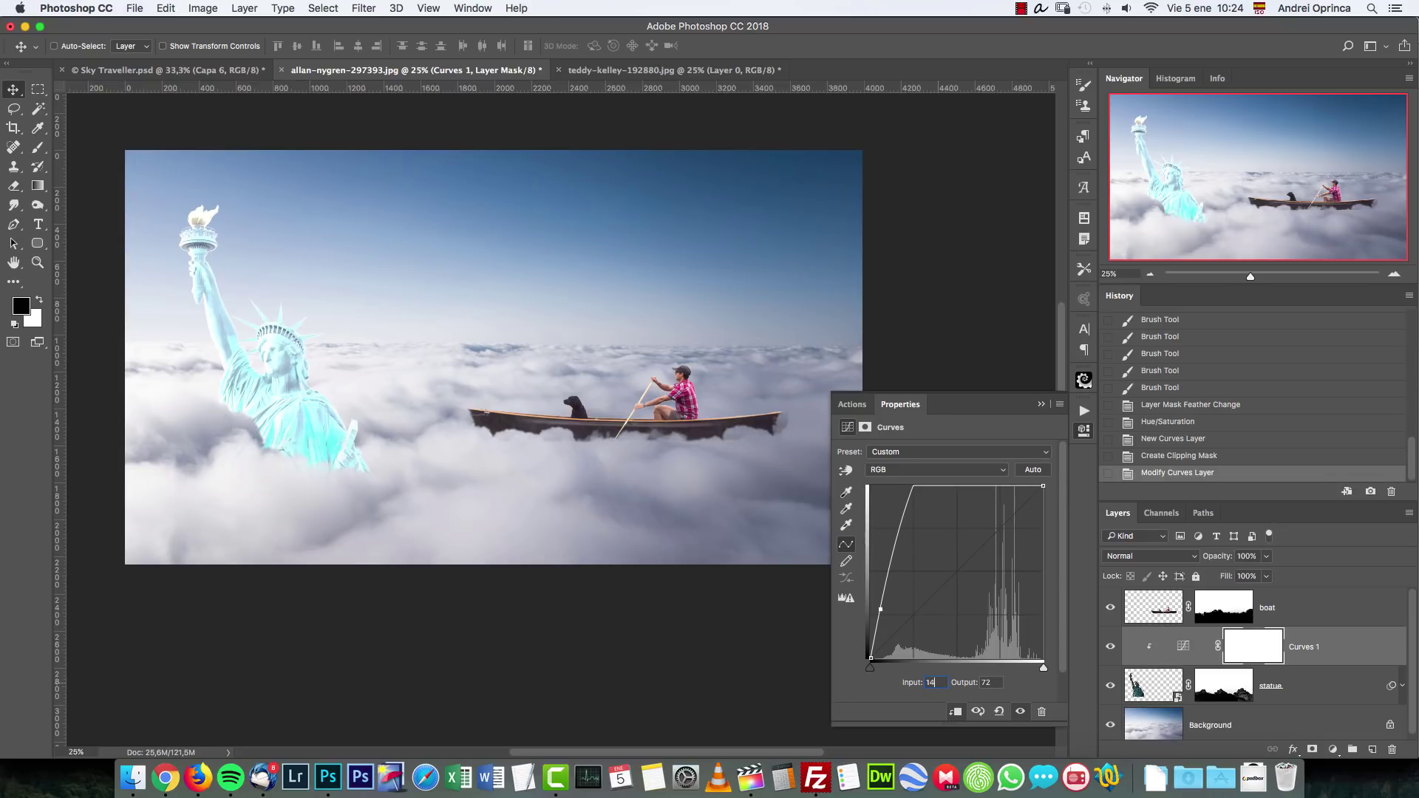
text(43)
key(Tab)
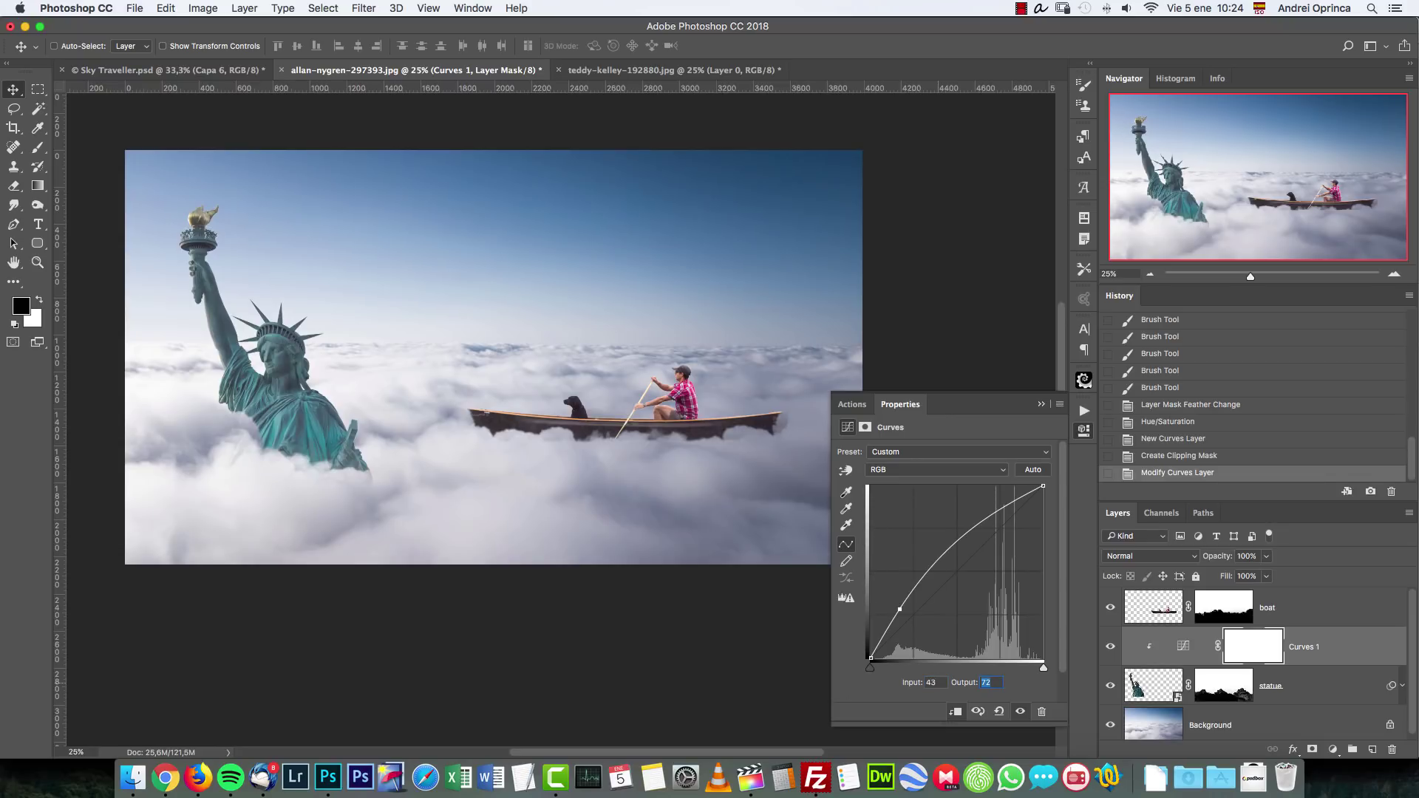
text(54)
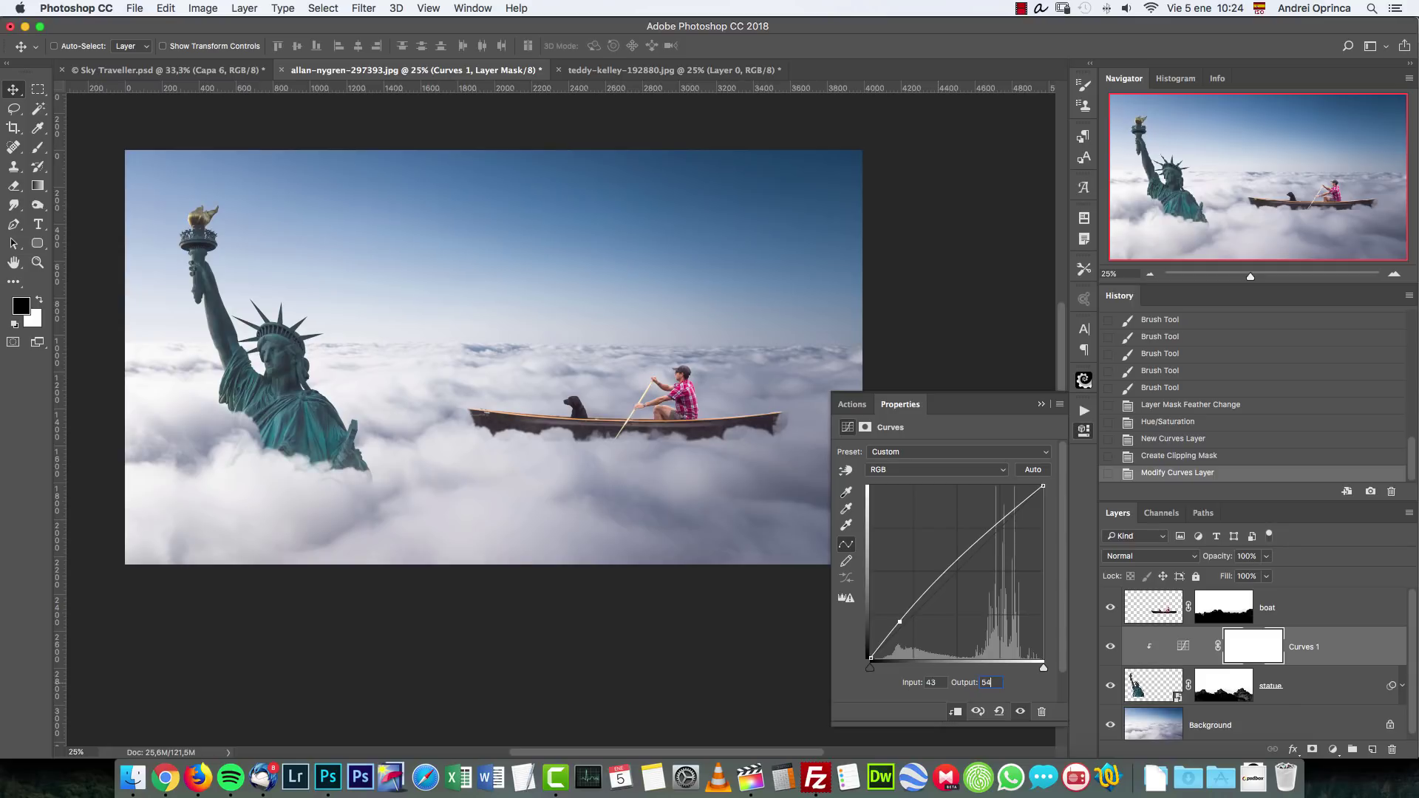
Step: Add a midtone point to the statue's RGB curve with input 129 and output 190
click(965, 555)
click(942, 683)
text(129)
text(1)
text(90)
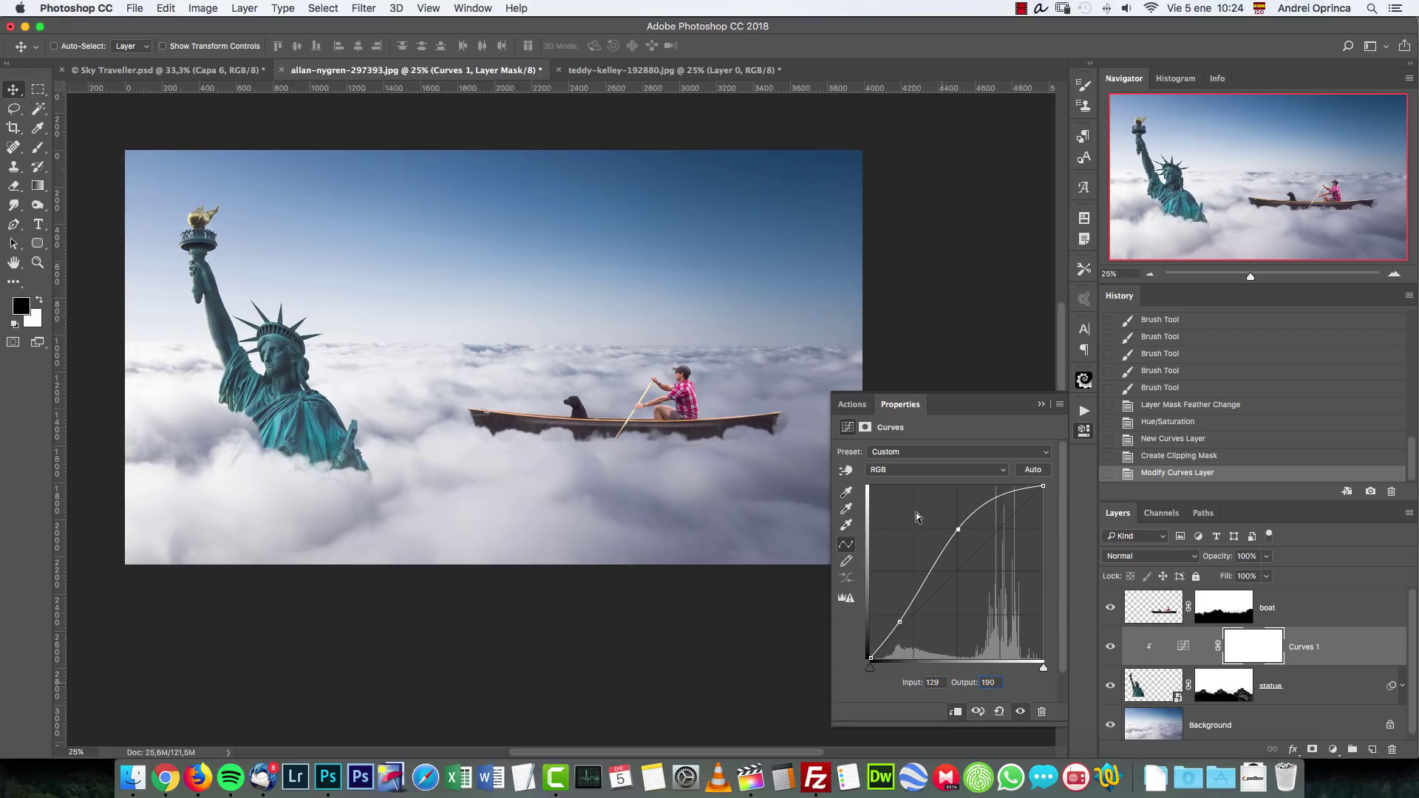
Step: Add a highlight point to the statue's RGB curve with input 200 and output 238
click(993, 501)
drag(936, 681, 906, 678)
text(200232)
key(BackSpace)
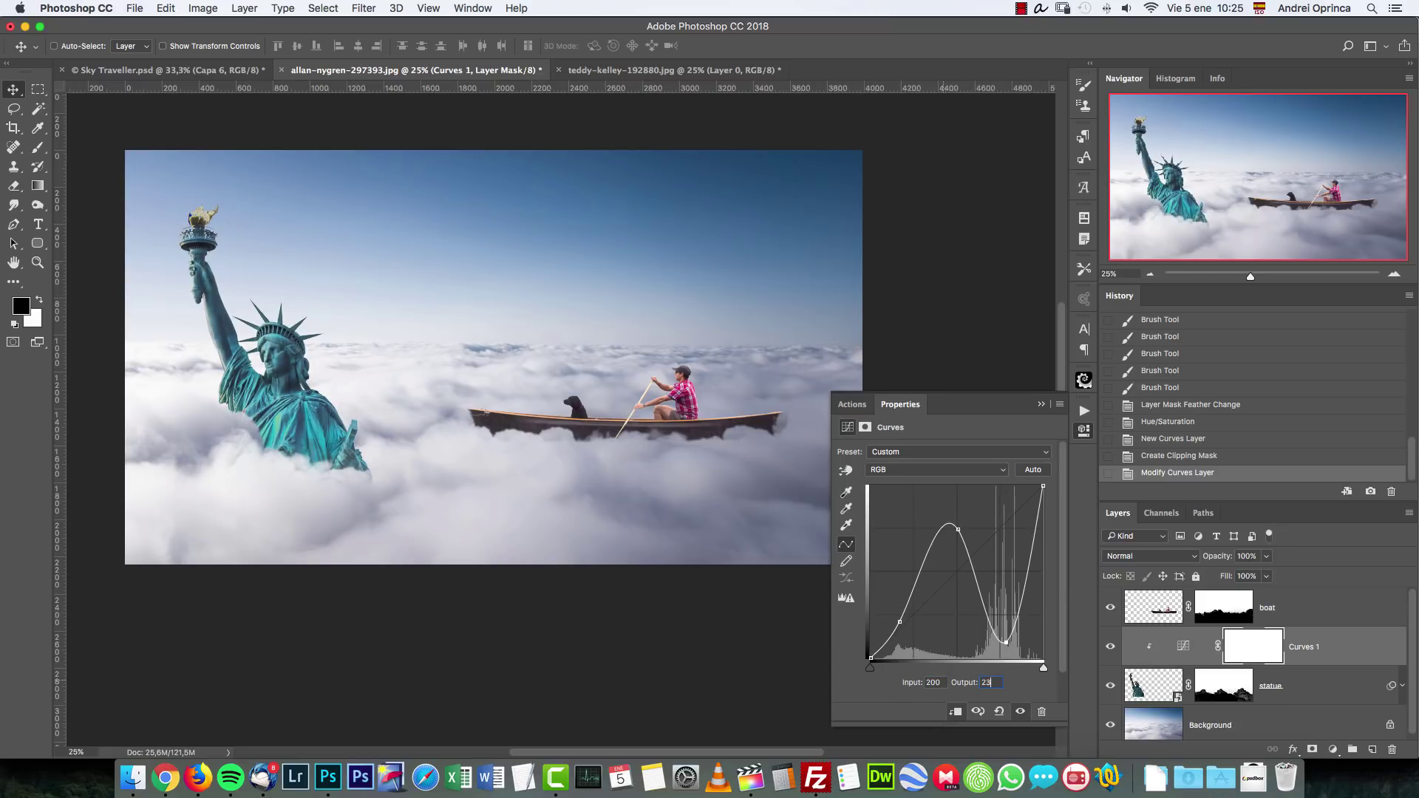
text(8)
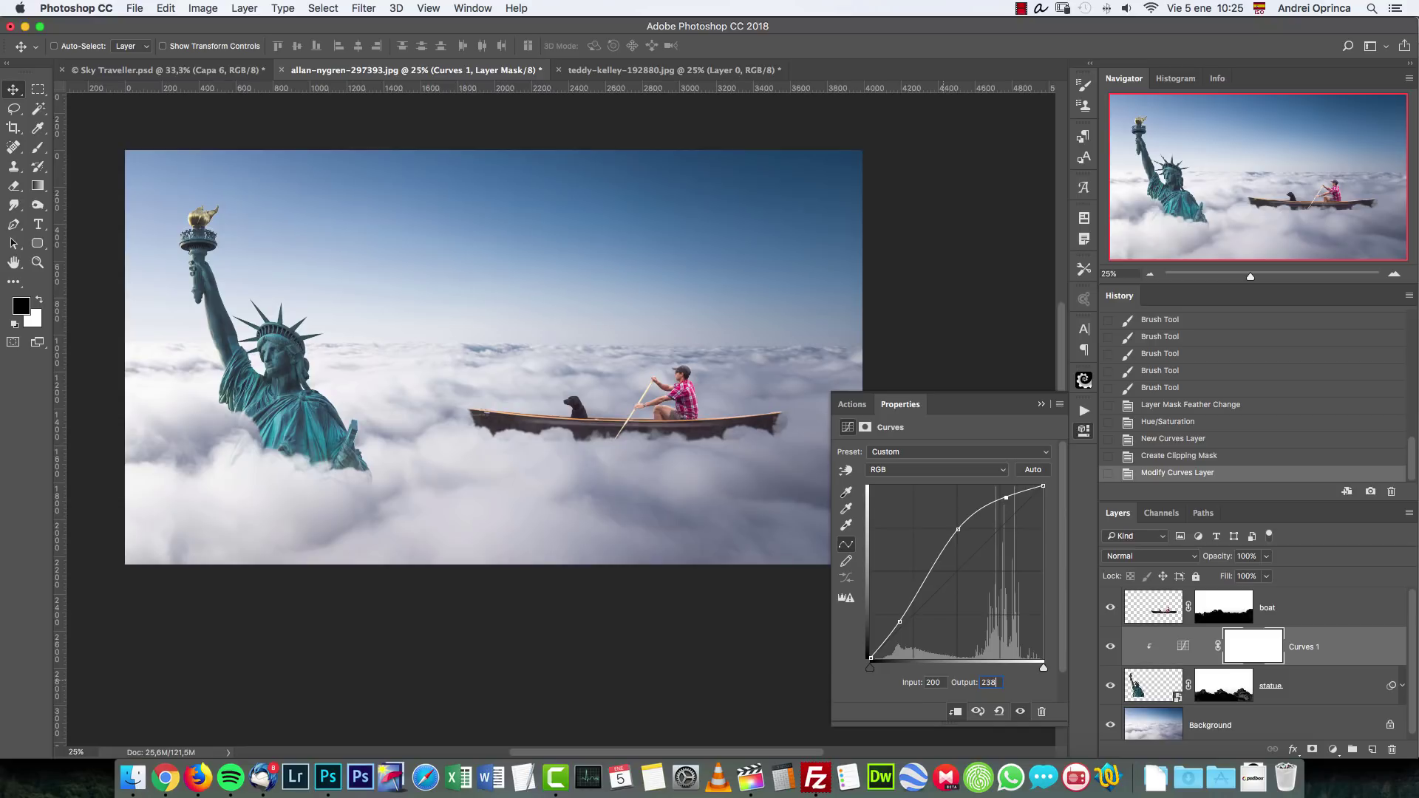
Step: Set the statue's Curves layer to Luminosity blending and compare the statue with the adjustment hidden and shown
click(1111, 647)
click(1111, 648)
click(1149, 562)
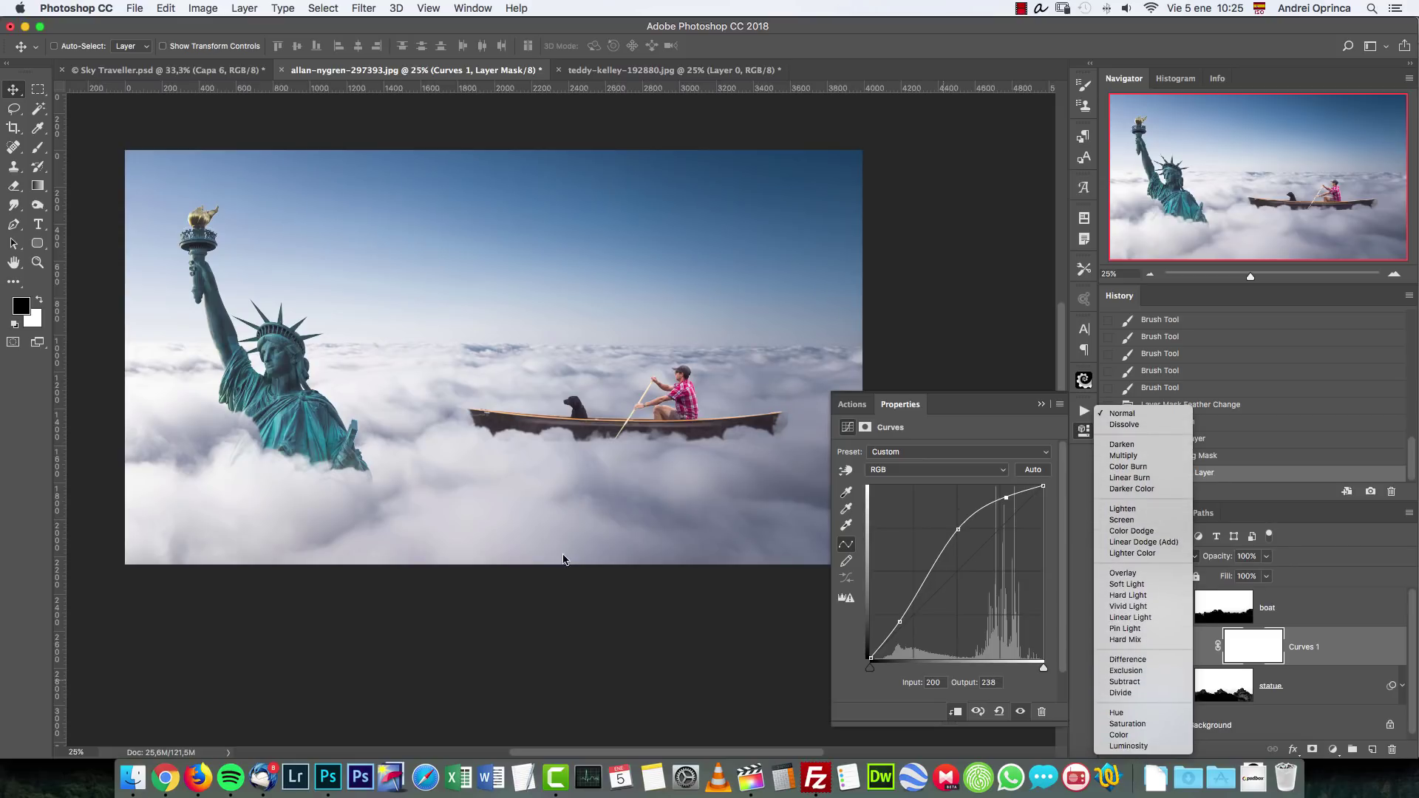
click(1129, 746)
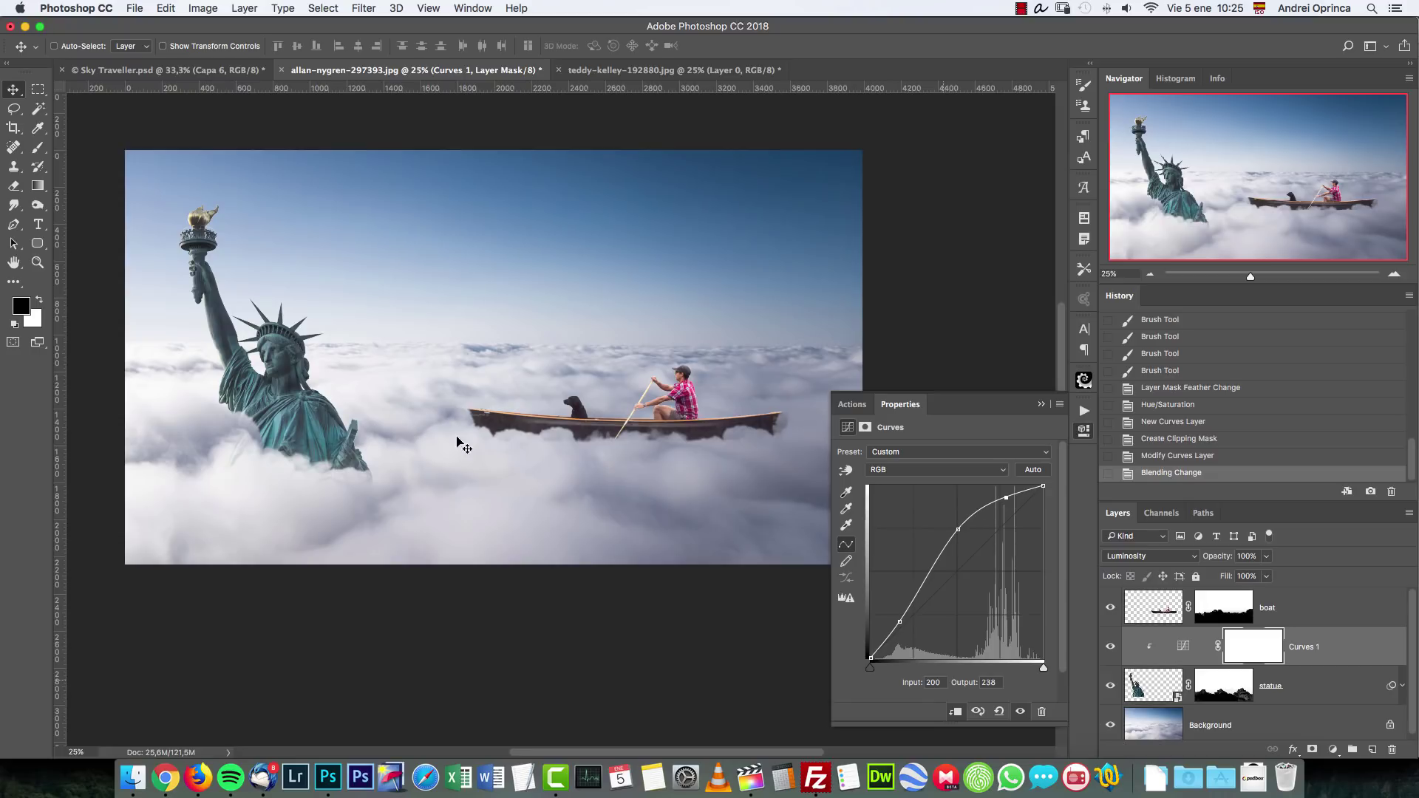
click(1042, 404)
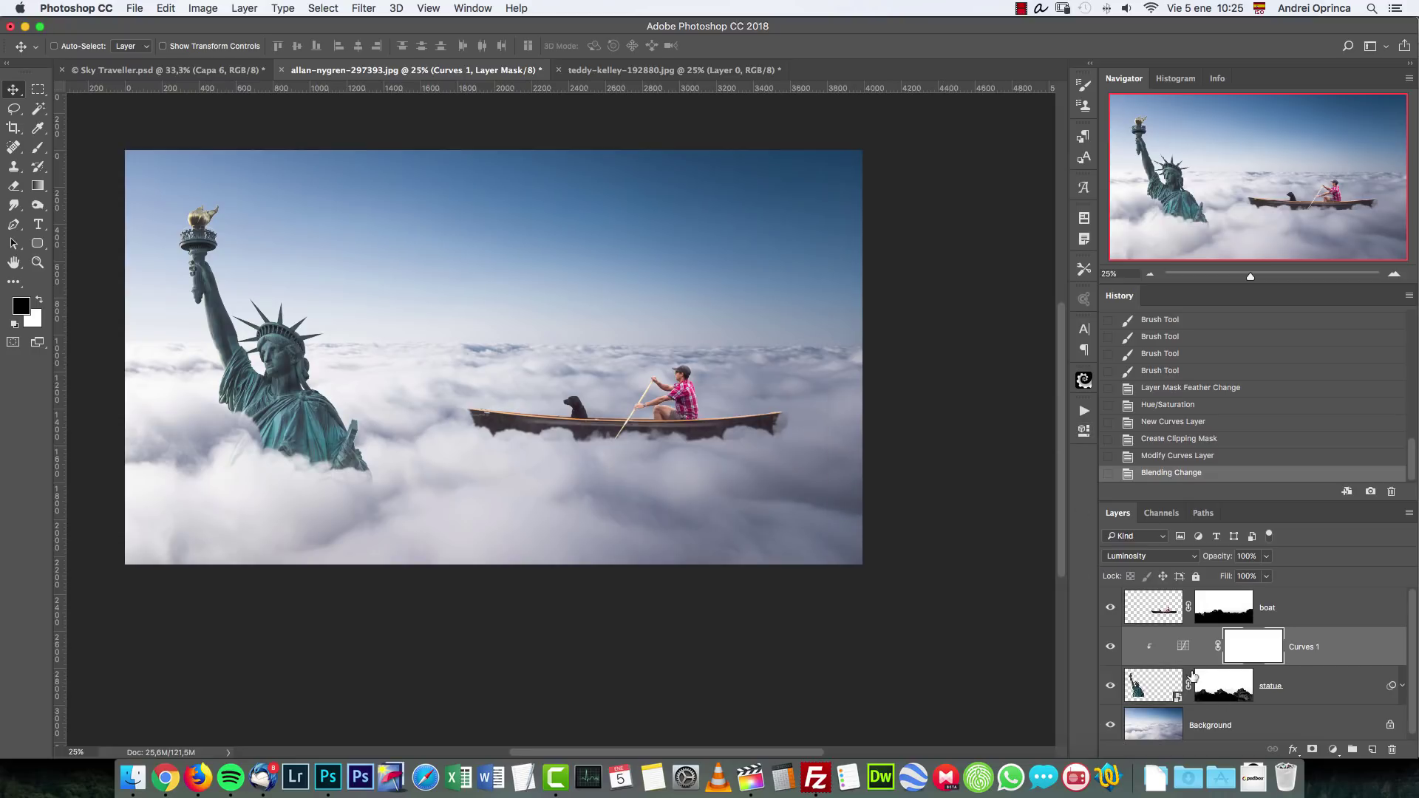
click(1110, 647)
click(1110, 647)
Step: Try moving the statue layer a little towards the canoe, and undo the move
click(1336, 689)
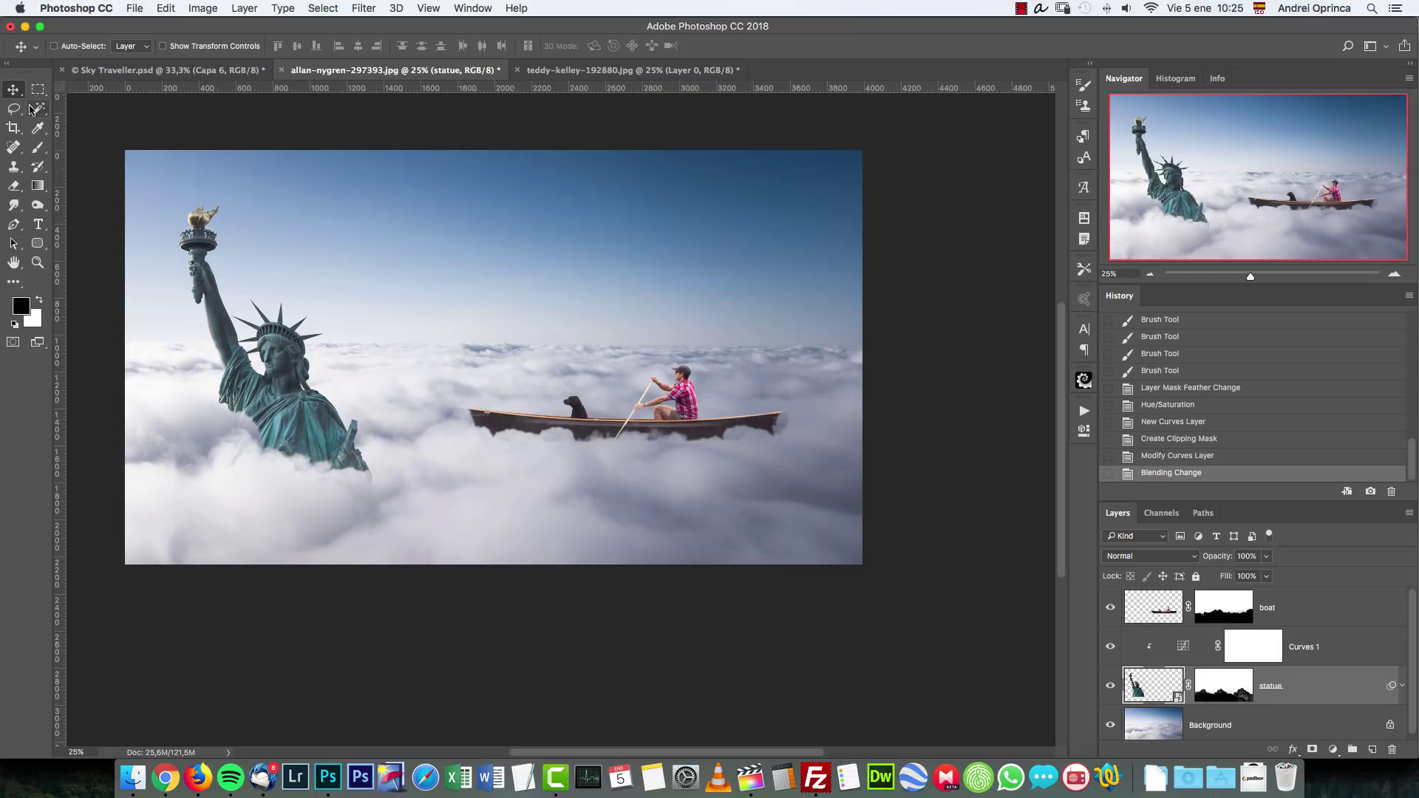
key(m)
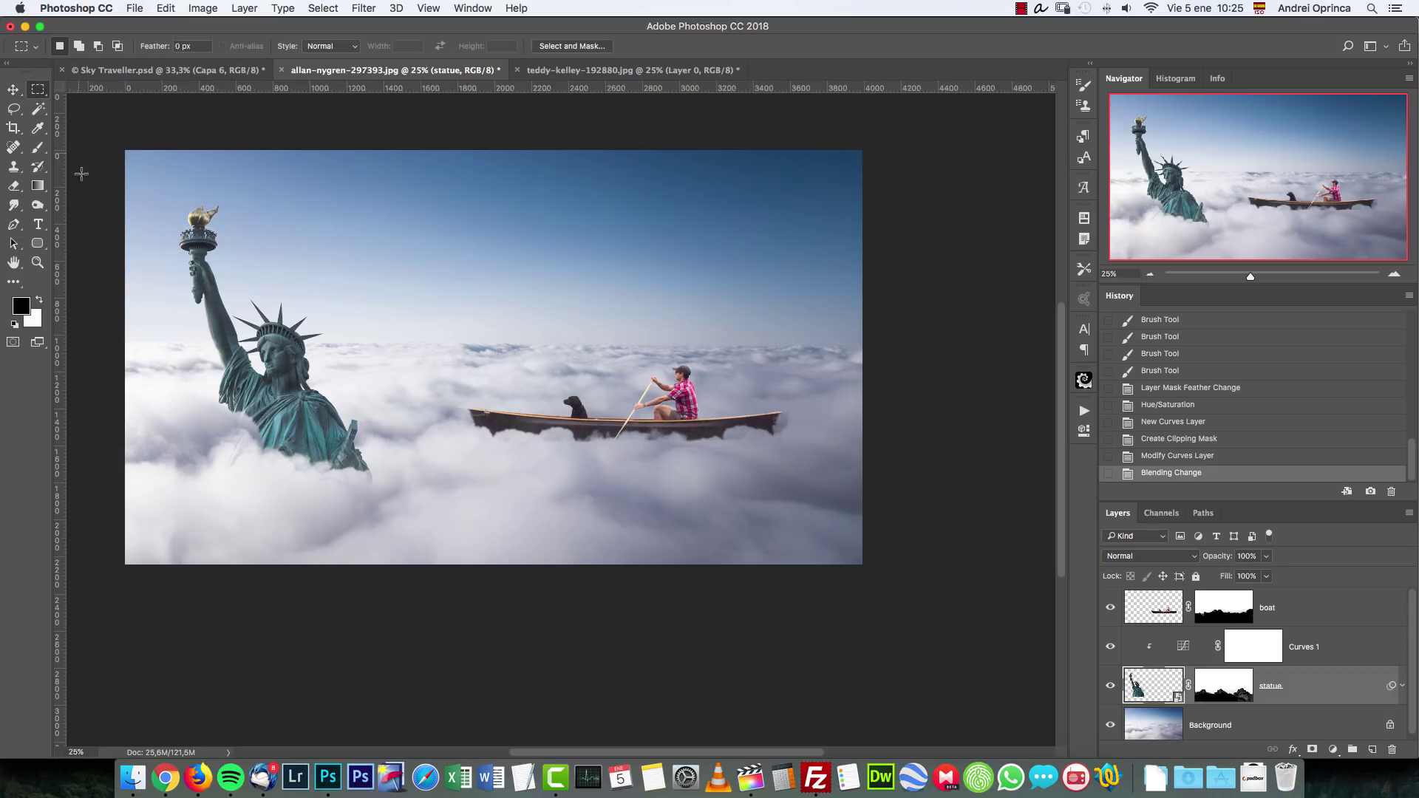
click(14, 89)
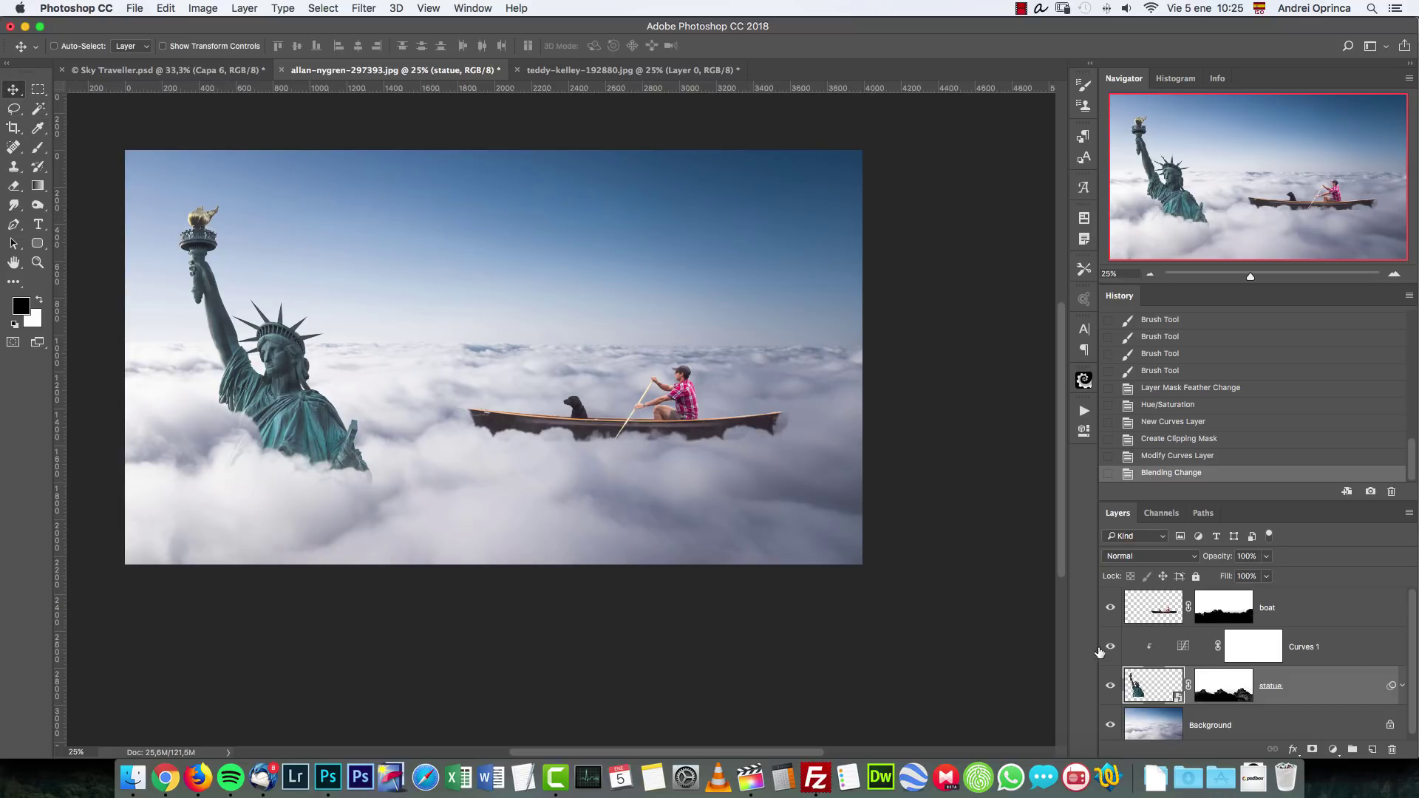
drag(331, 464, 377, 464)
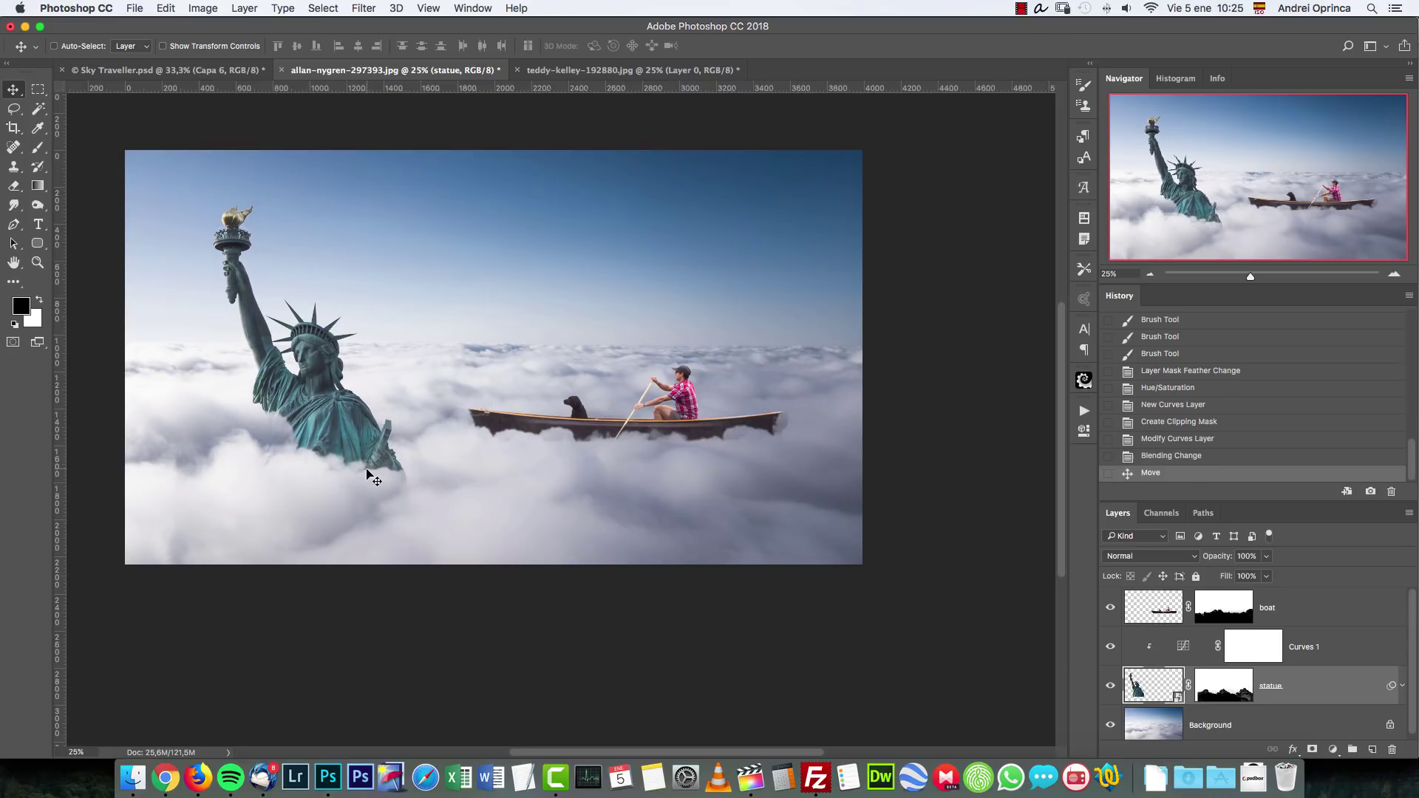
key(super+z)
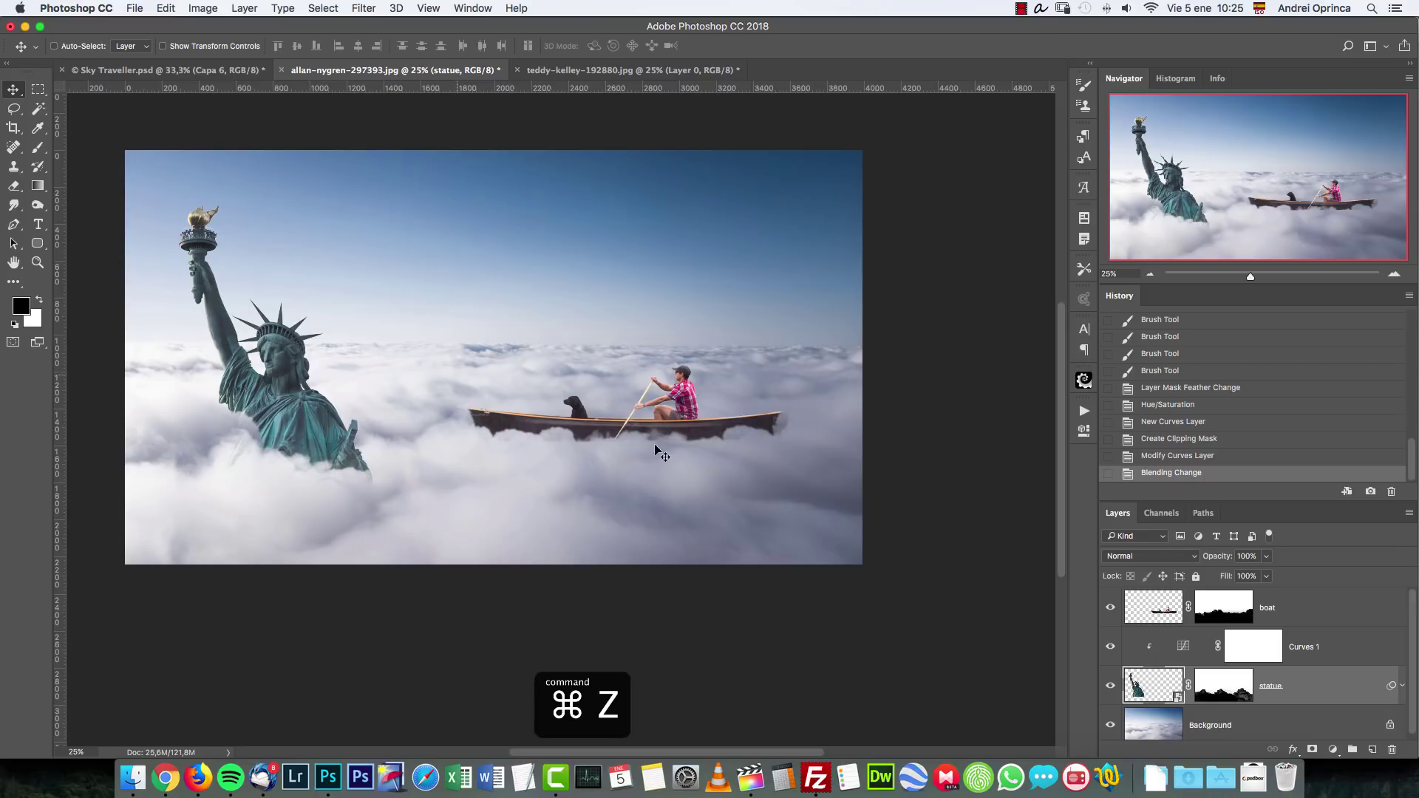
Step: Add an Inner Shadow to the statue using Overlay, colour d8c7b3, 43% opacity, -180° angle, 29 px distance and 43 px size
click(1402, 685)
double_click(1323, 691)
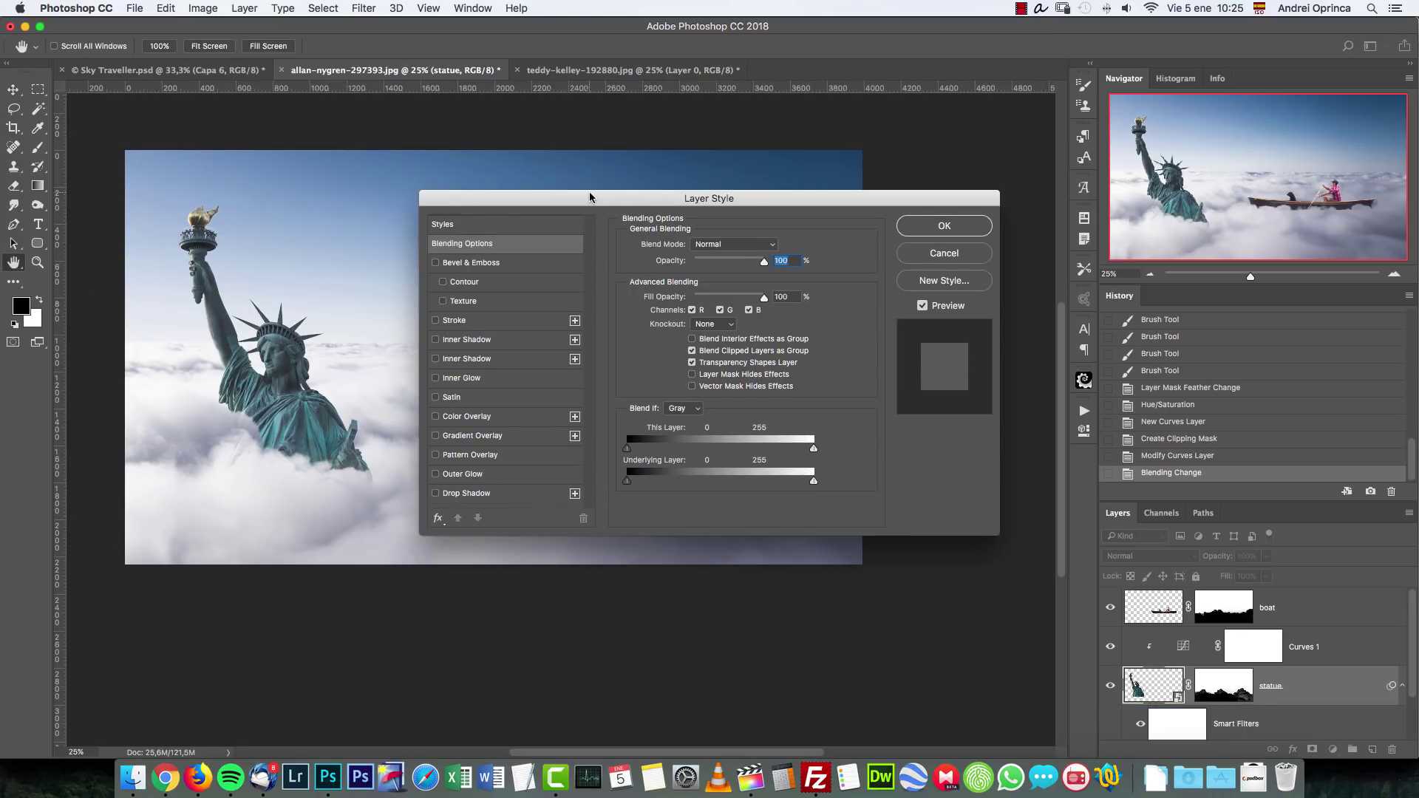
drag(590, 197, 676, 204)
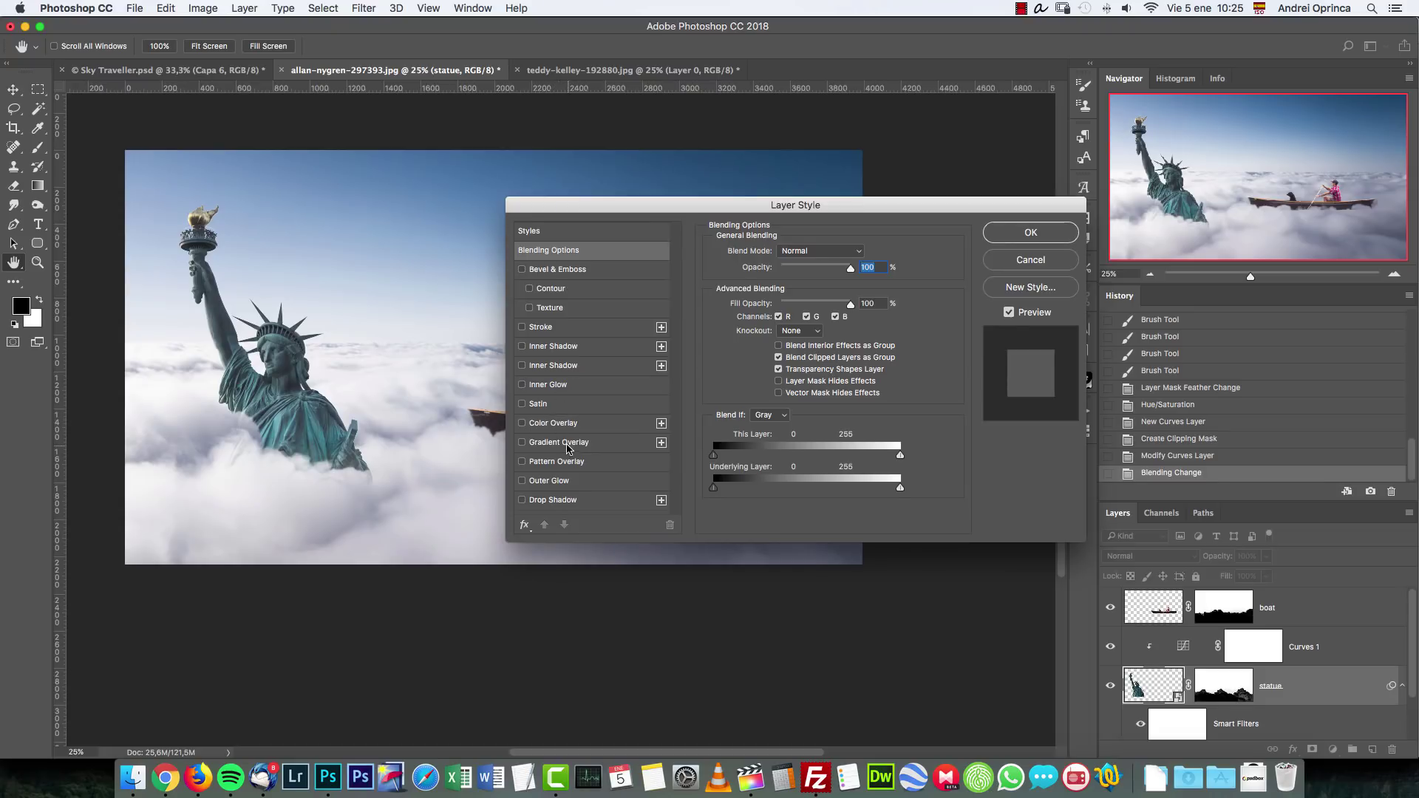
click(558, 346)
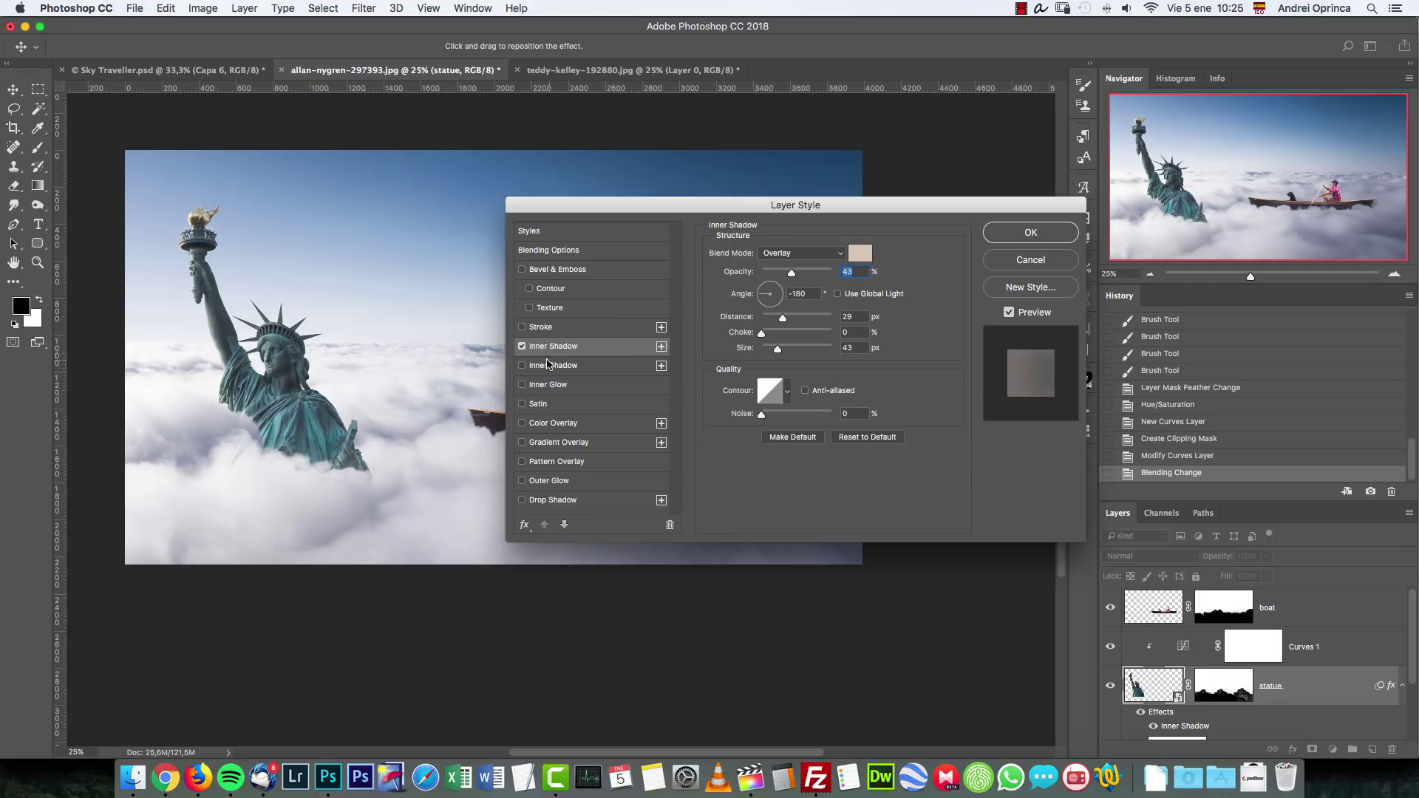
key(BackSpace)
click(859, 253)
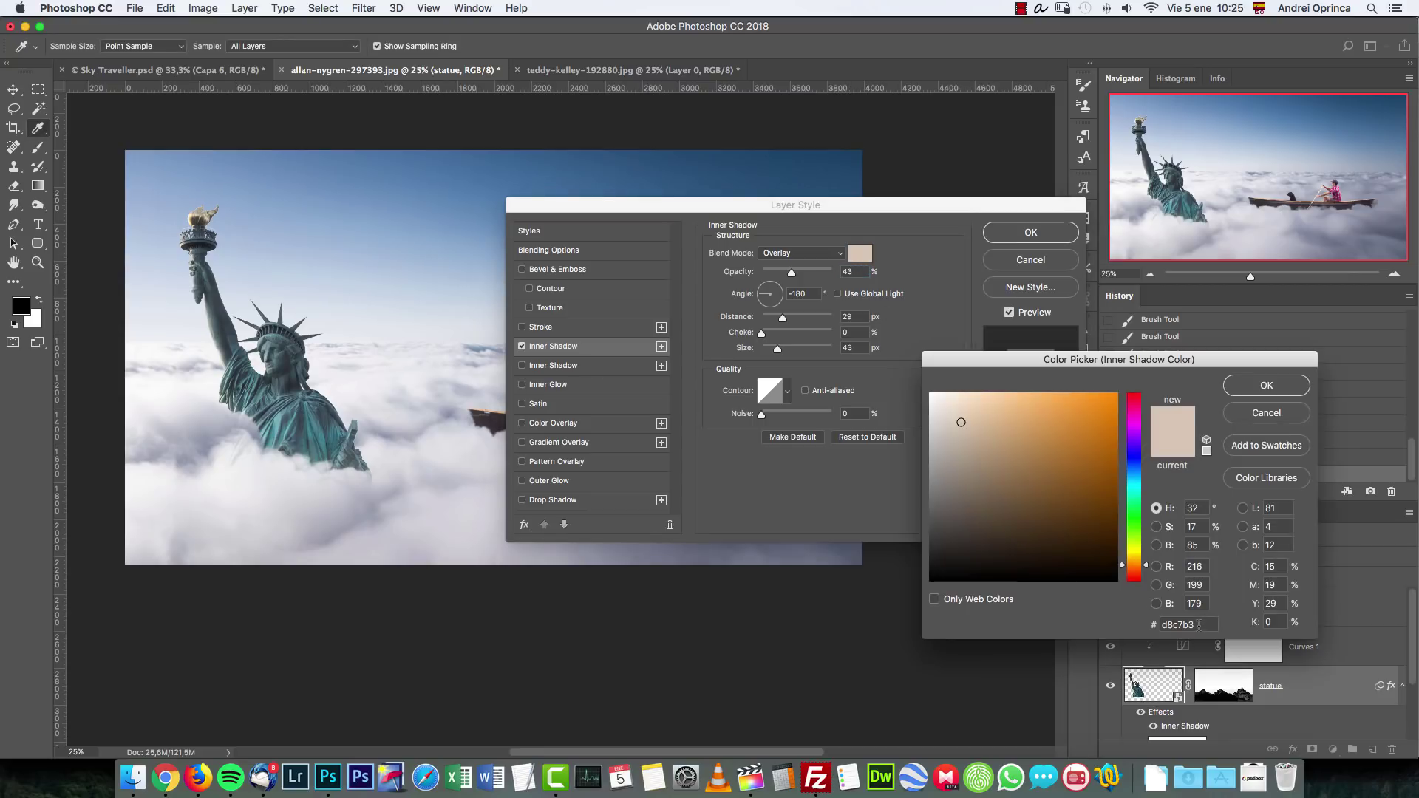
click(1266, 414)
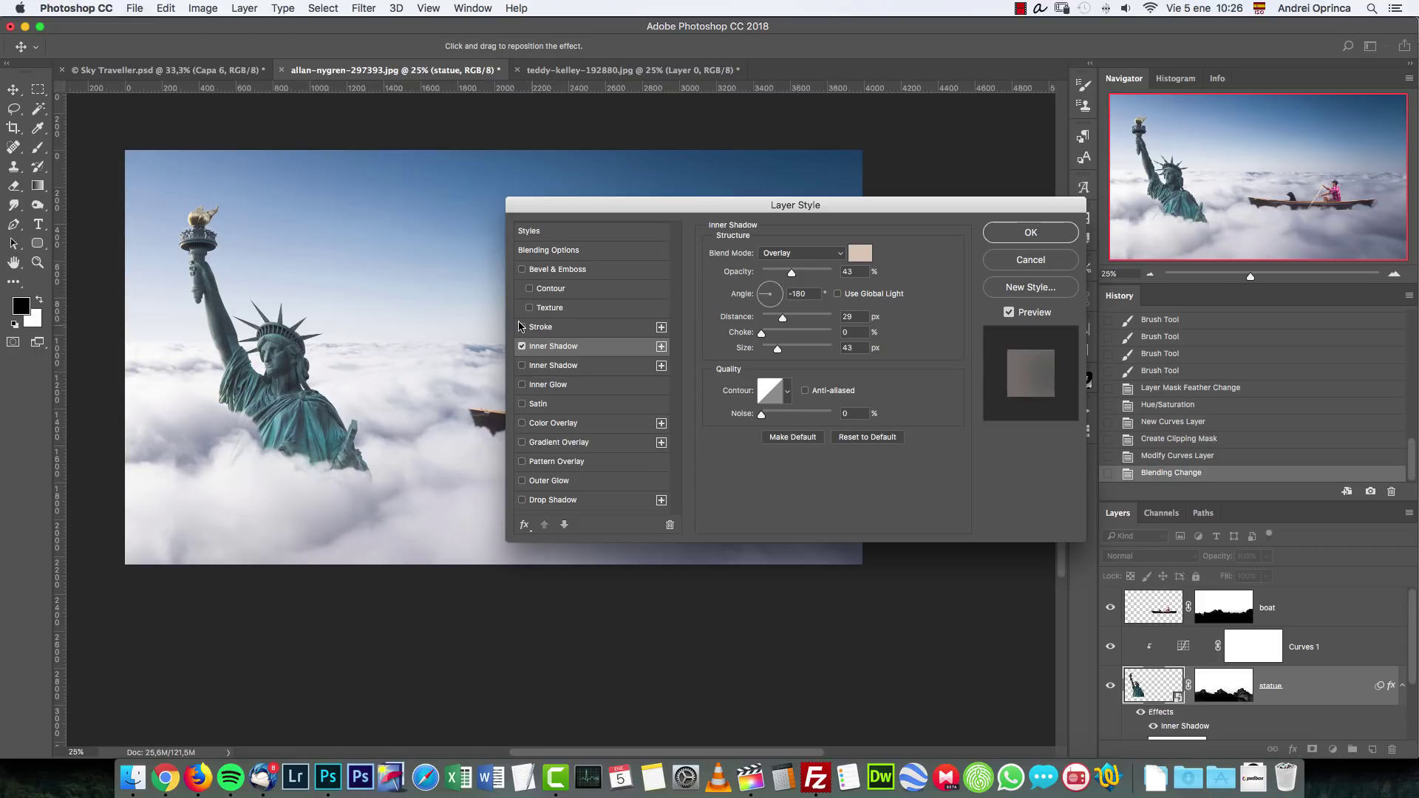
Step: Add a second Inner Shadow using Multiply, 100% opacity, 0° angle, 47 px distance and 59 px size, and compare the statue with effects off and on
click(522, 346)
click(522, 365)
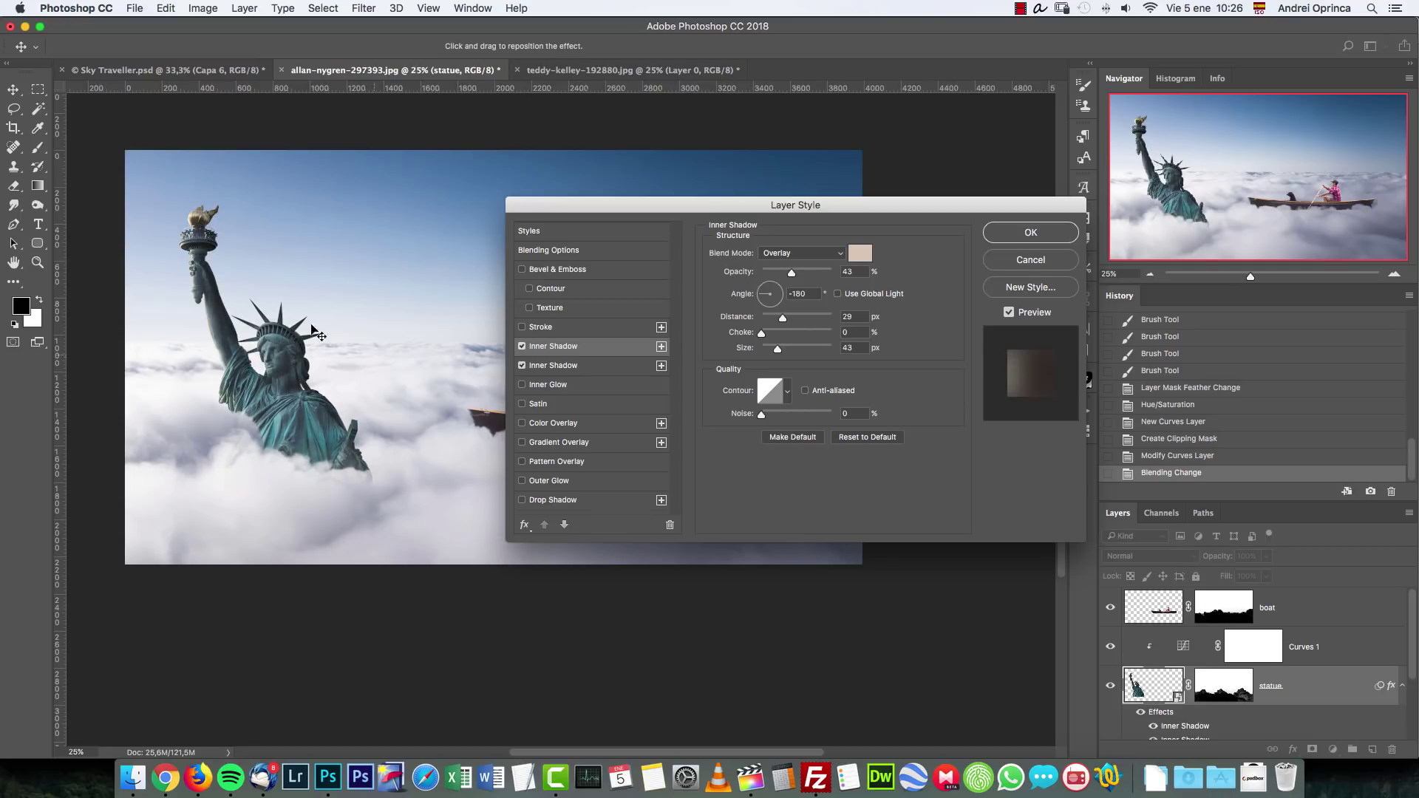
click(584, 371)
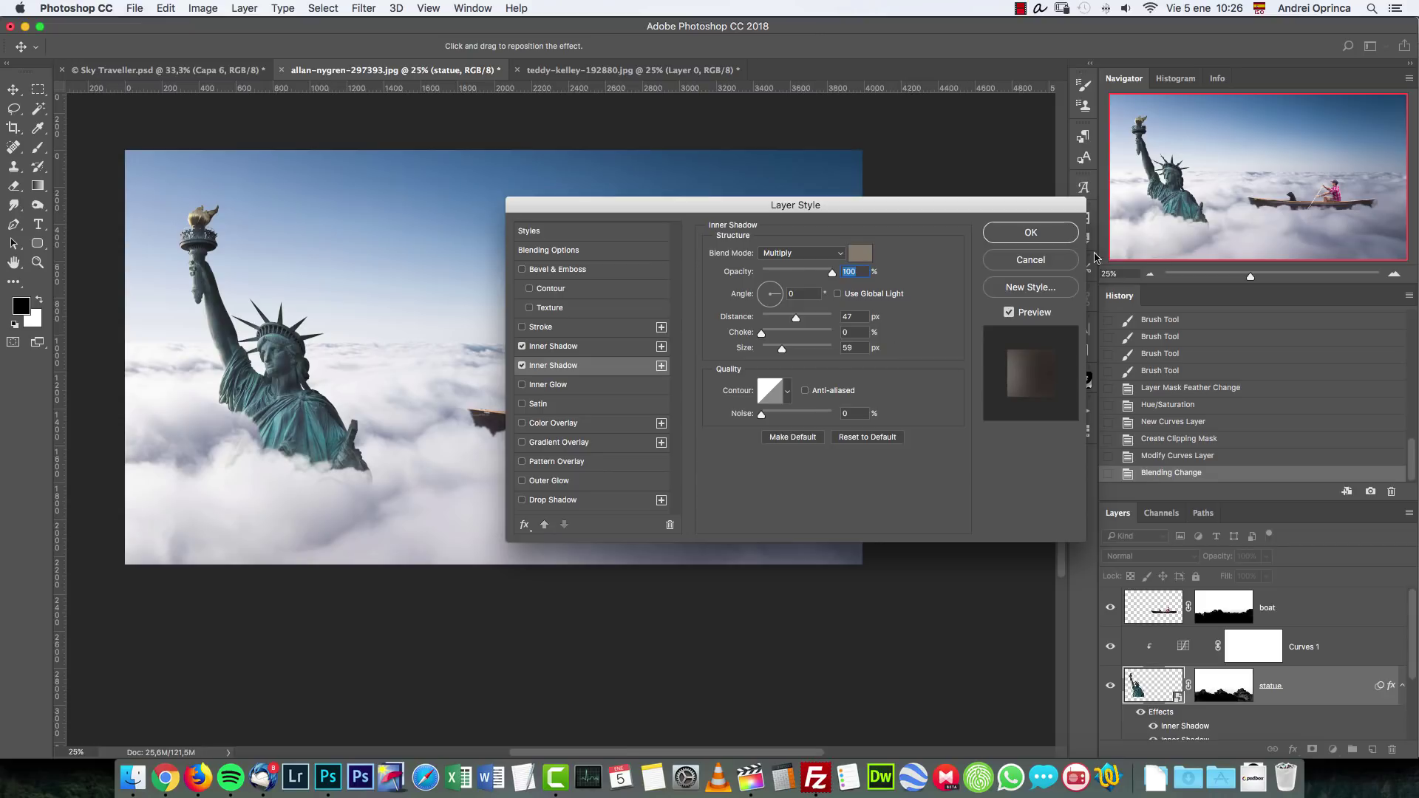
click(1012, 235)
click(1139, 712)
click(1139, 713)
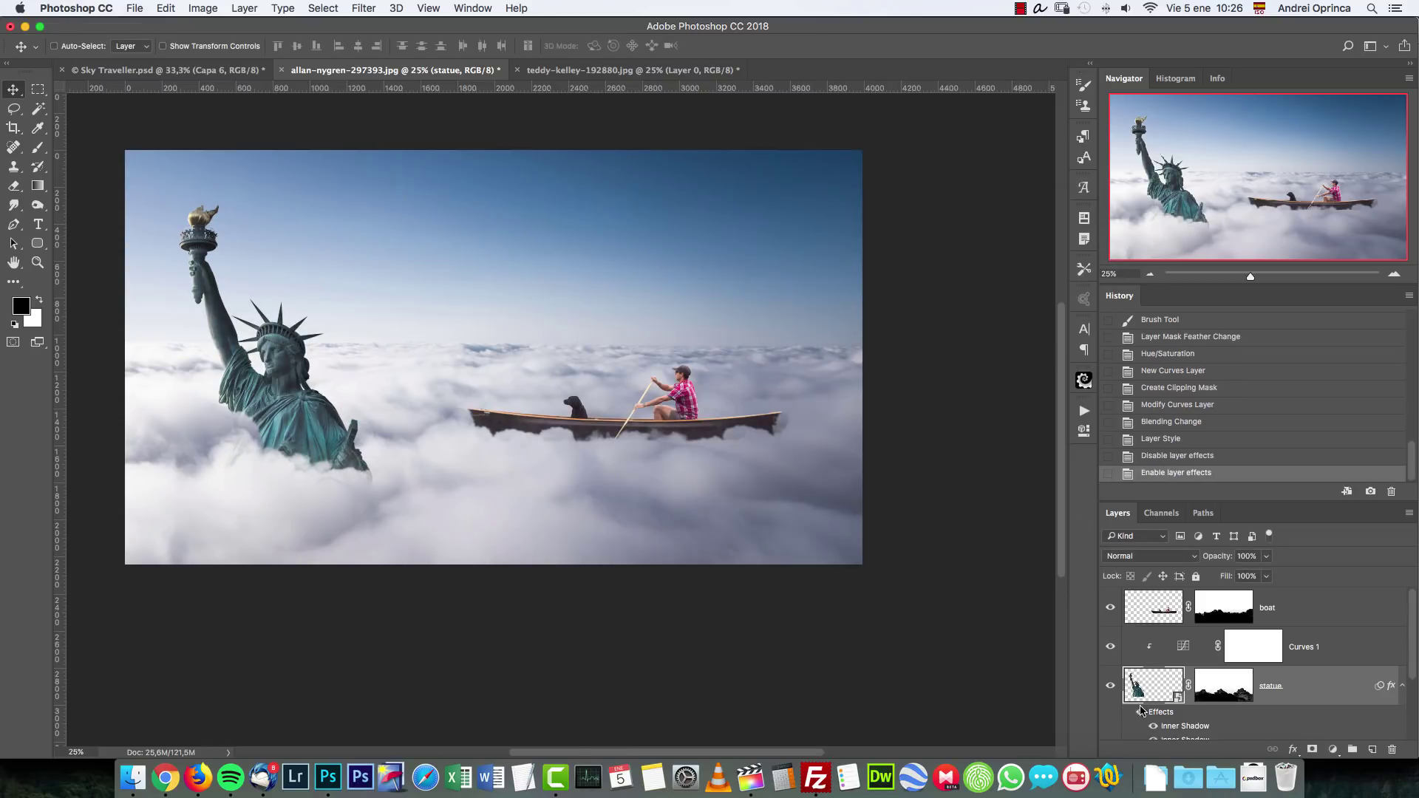
click(1140, 711)
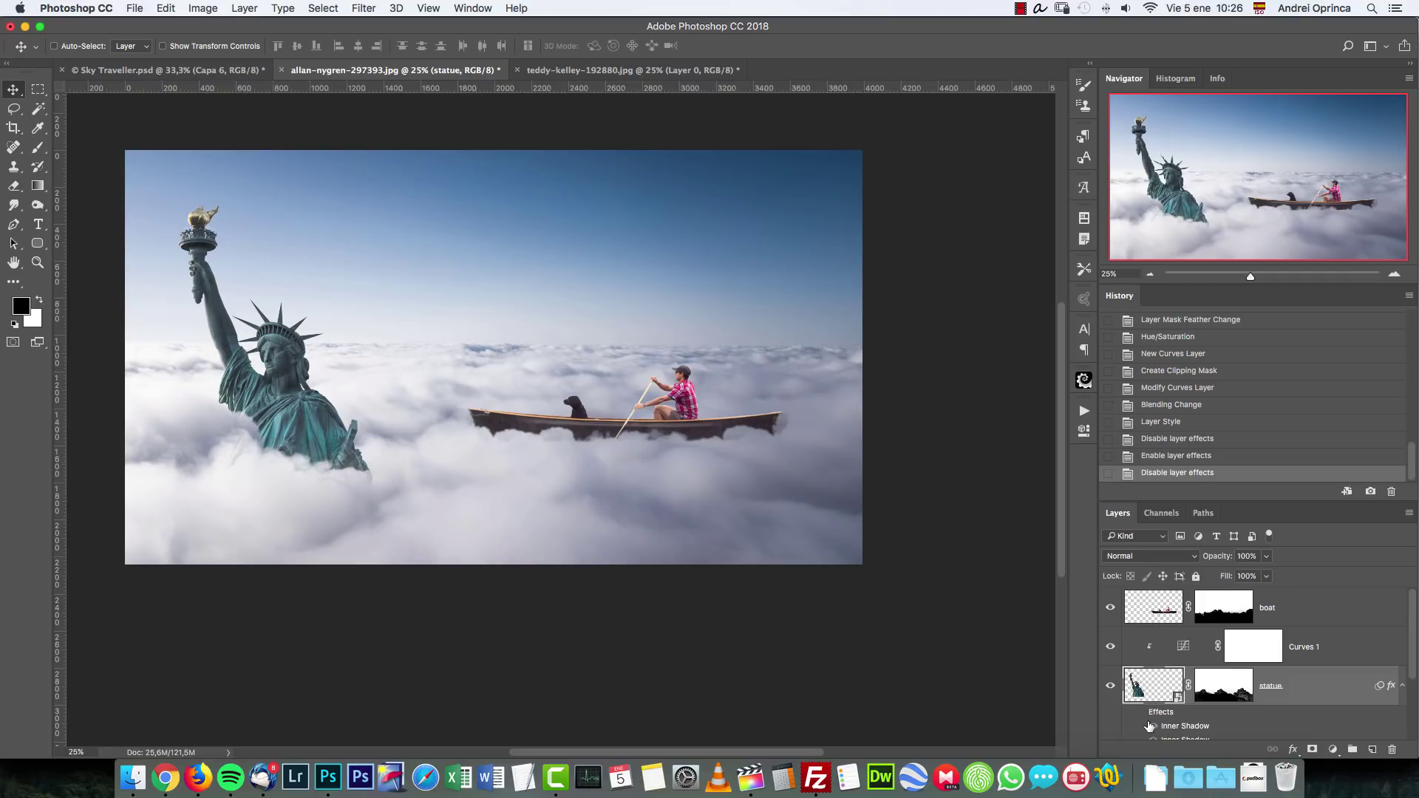
click(1140, 711)
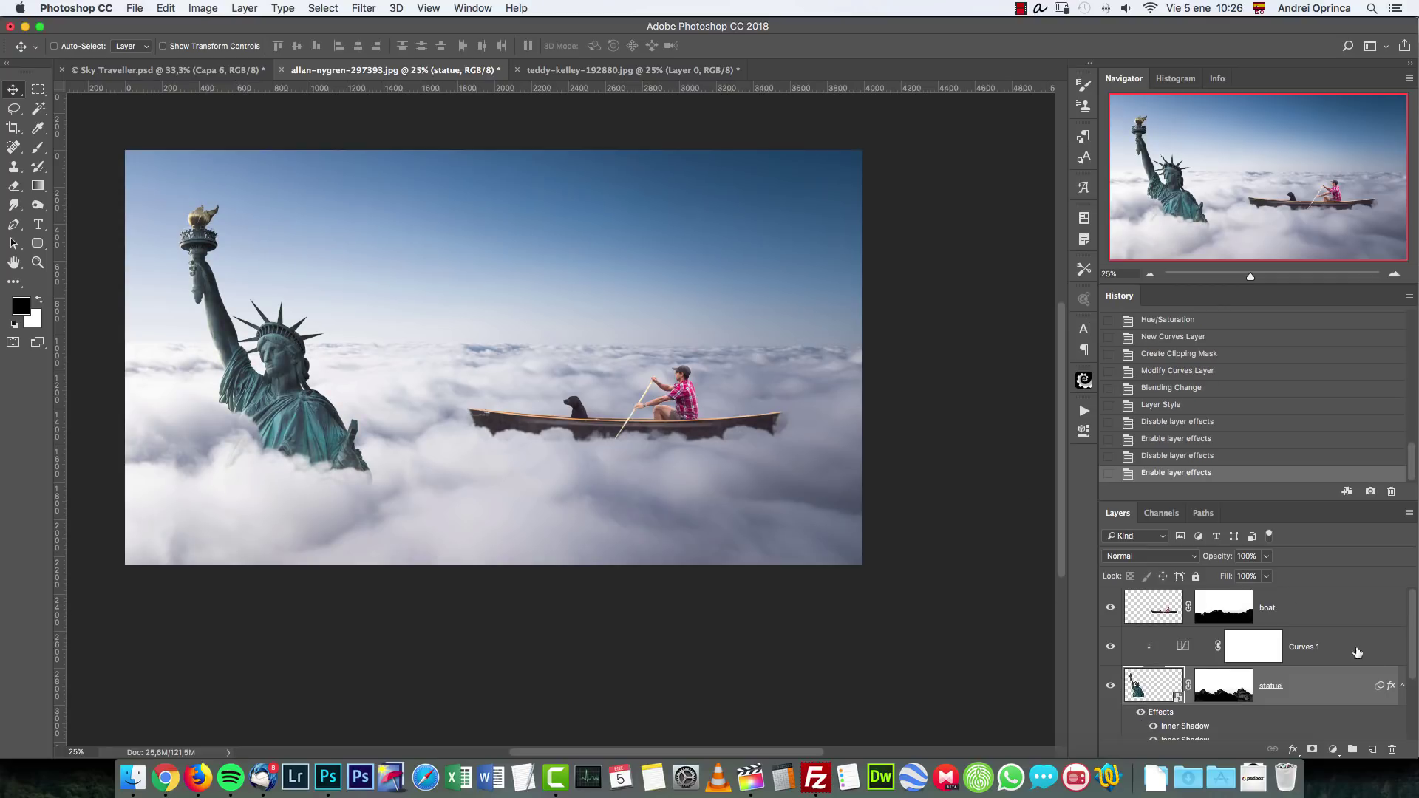
Step: Create a new empty layer above the boat layer and clip it to the boat
click(1355, 606)
click(1333, 749)
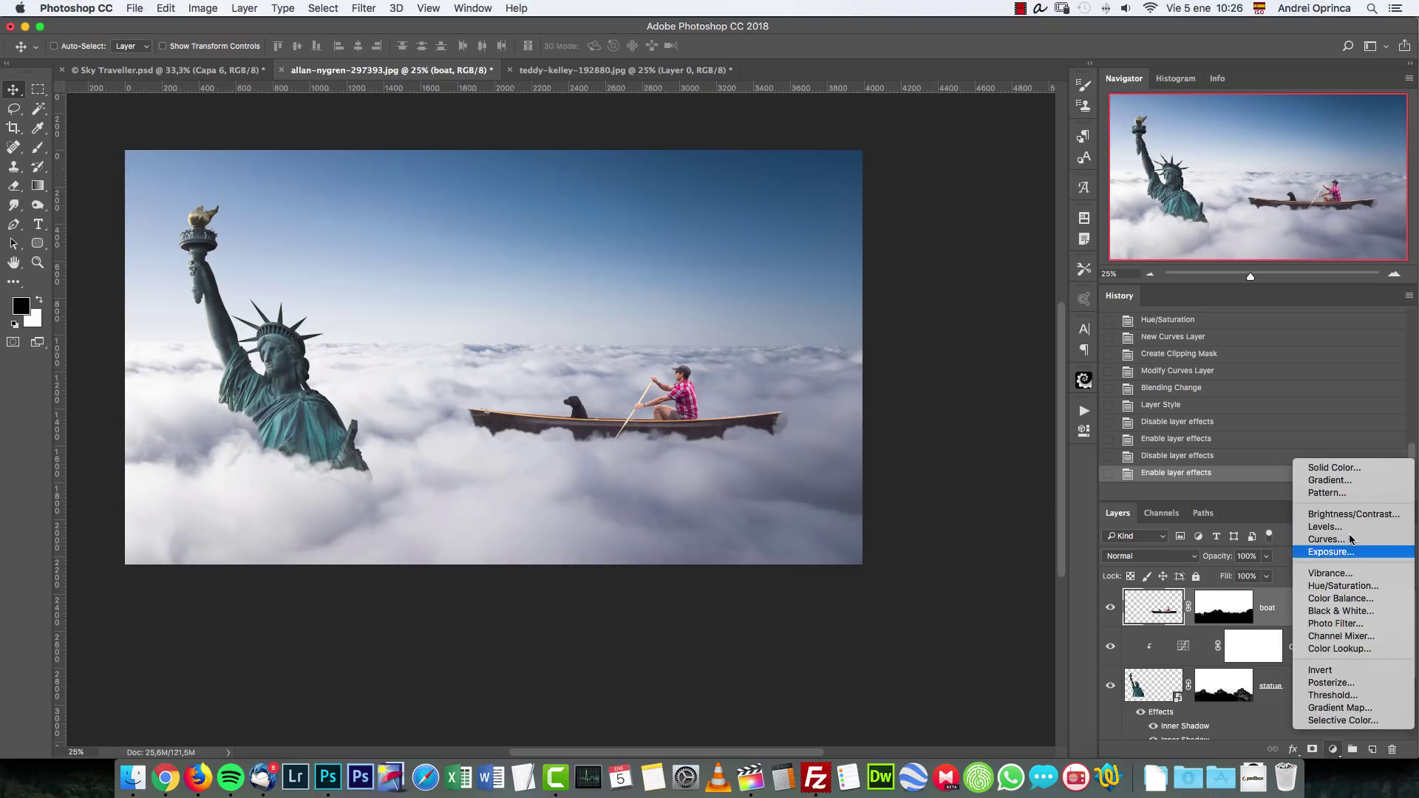
click(1263, 620)
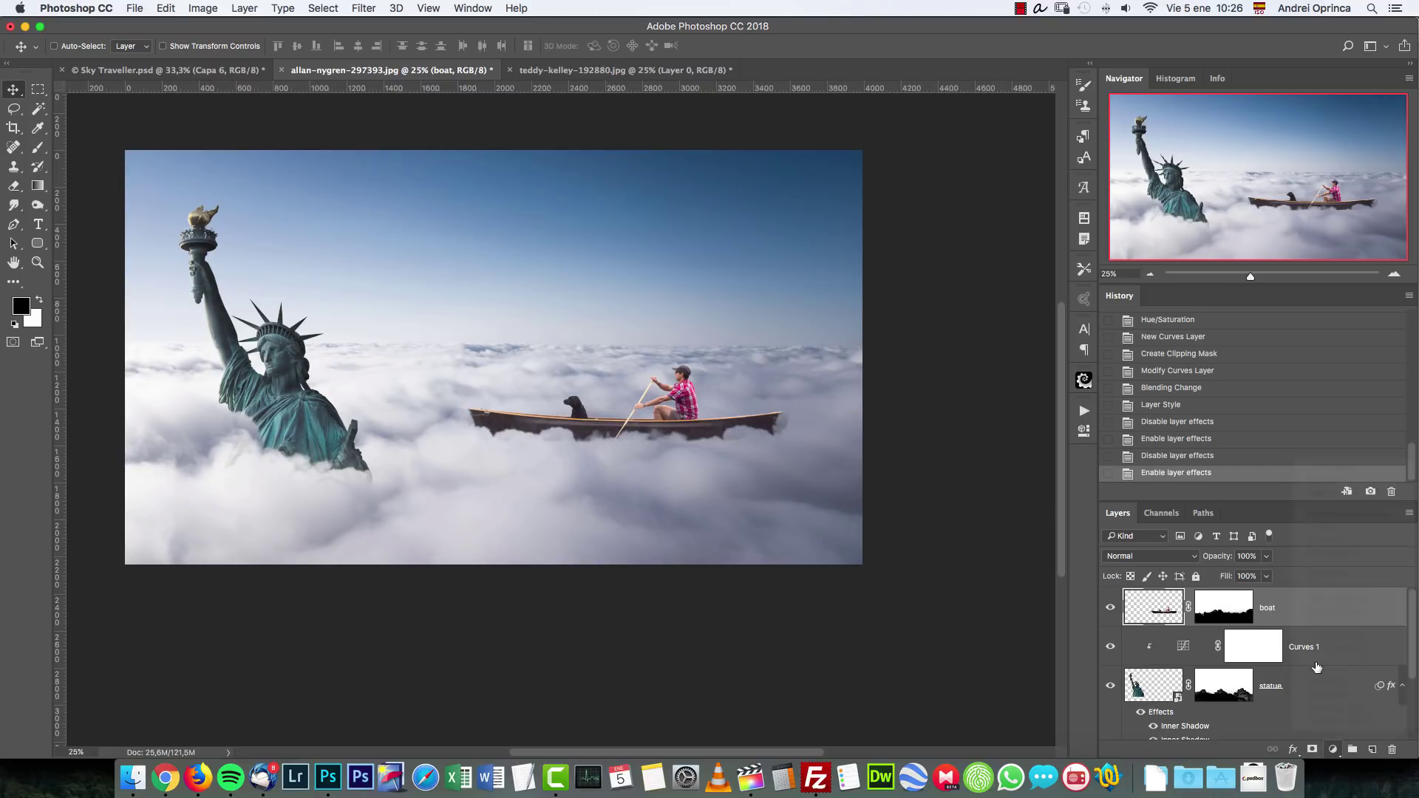
click(1372, 750)
alt+click(1289, 626)
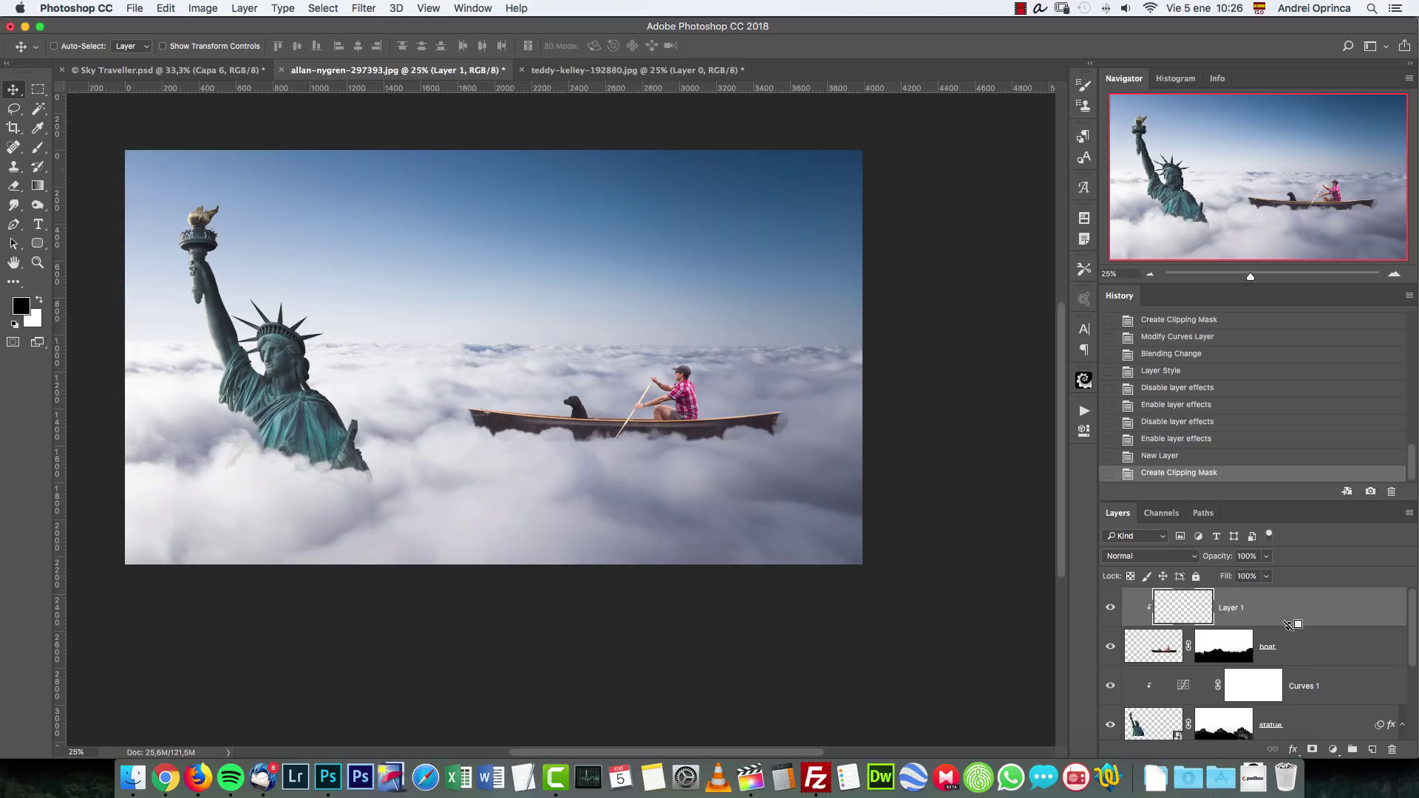
Step: Load a soft round Brush at 127 px for shading the man in the canoe
key(super+1)
mouse_move(896, 453)
mouse_down()
mouse_move(632, 450)
mouse_move(497, 511)
mouse_up()
key(b)
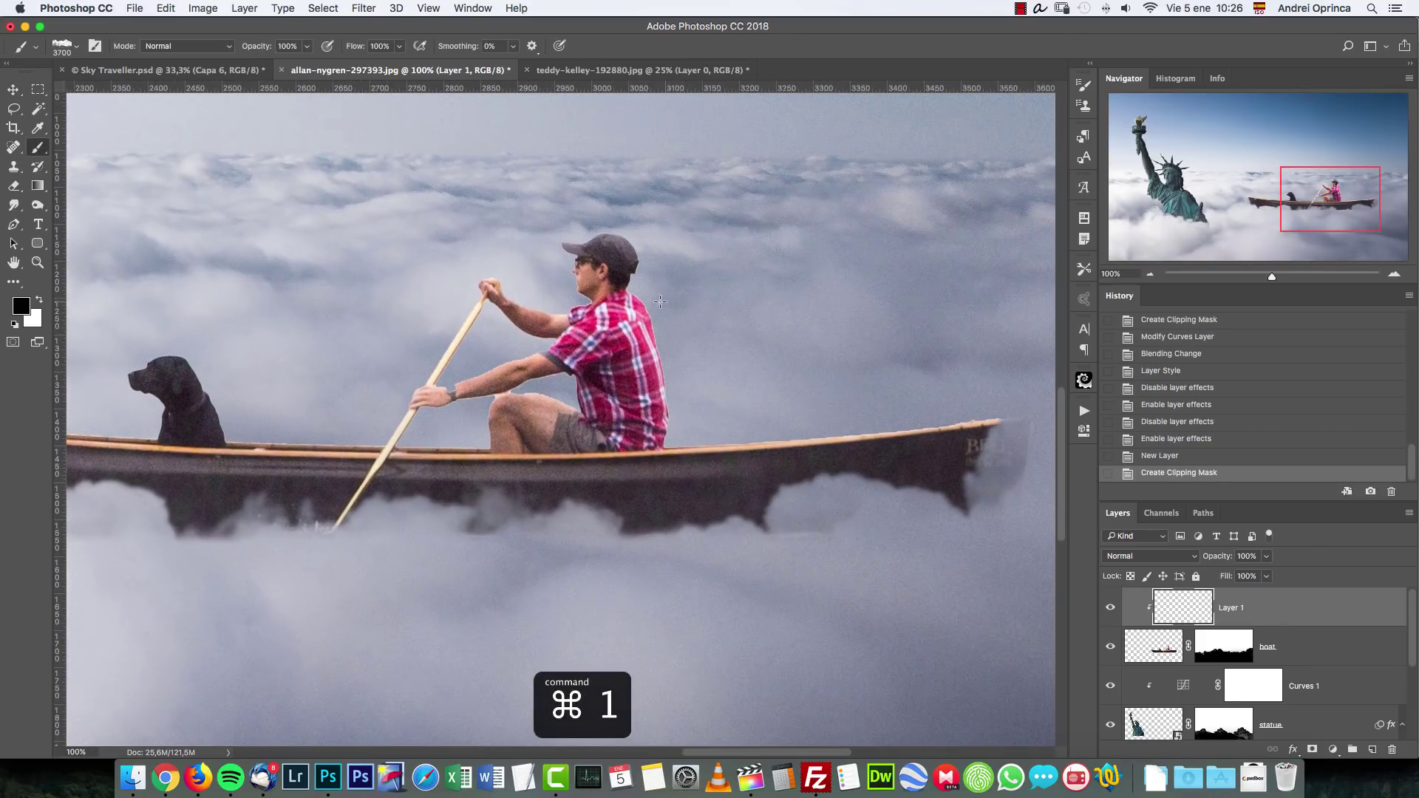
right_click(735, 251)
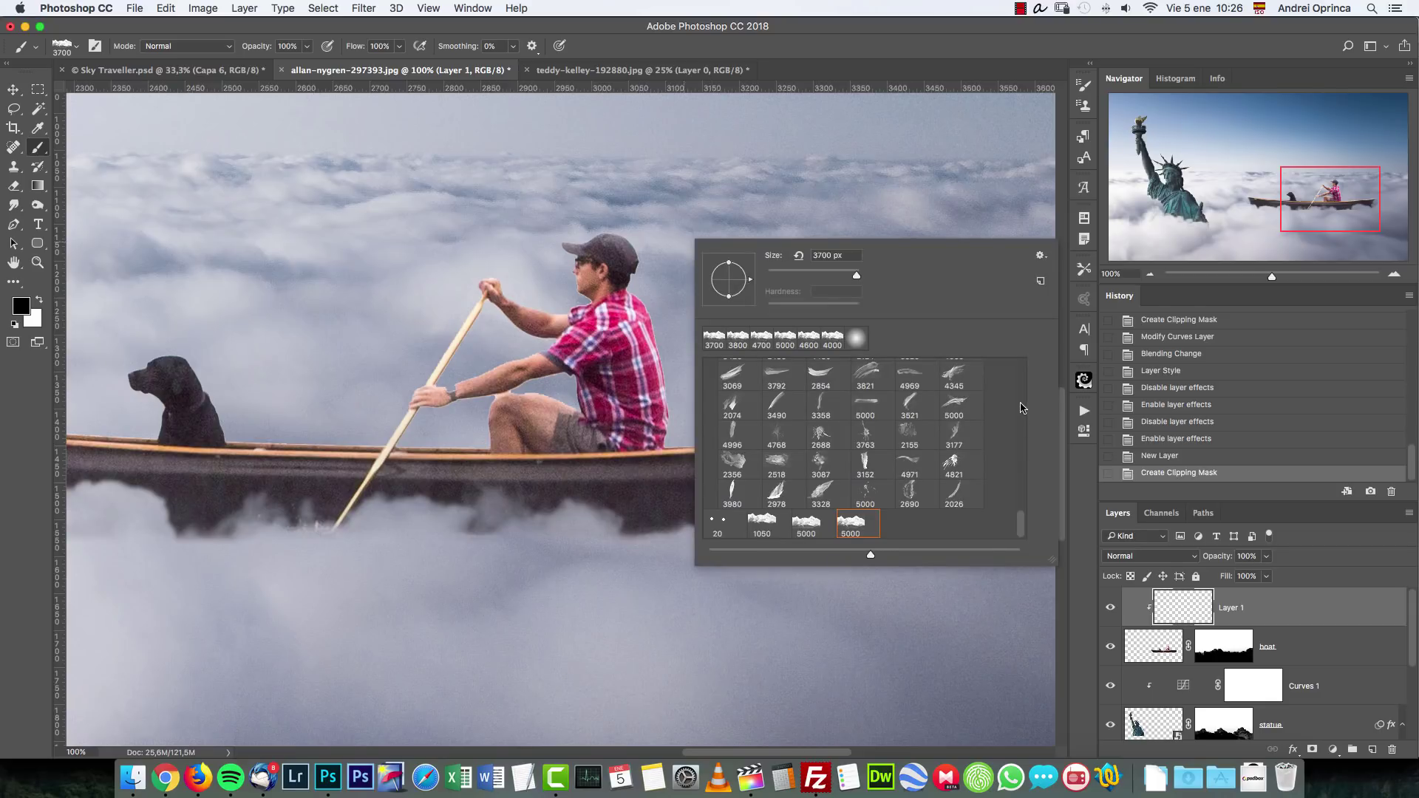
scroll(1020, 408, up, 10)
click(813, 373)
click(828, 255)
text(127)
key(Return)
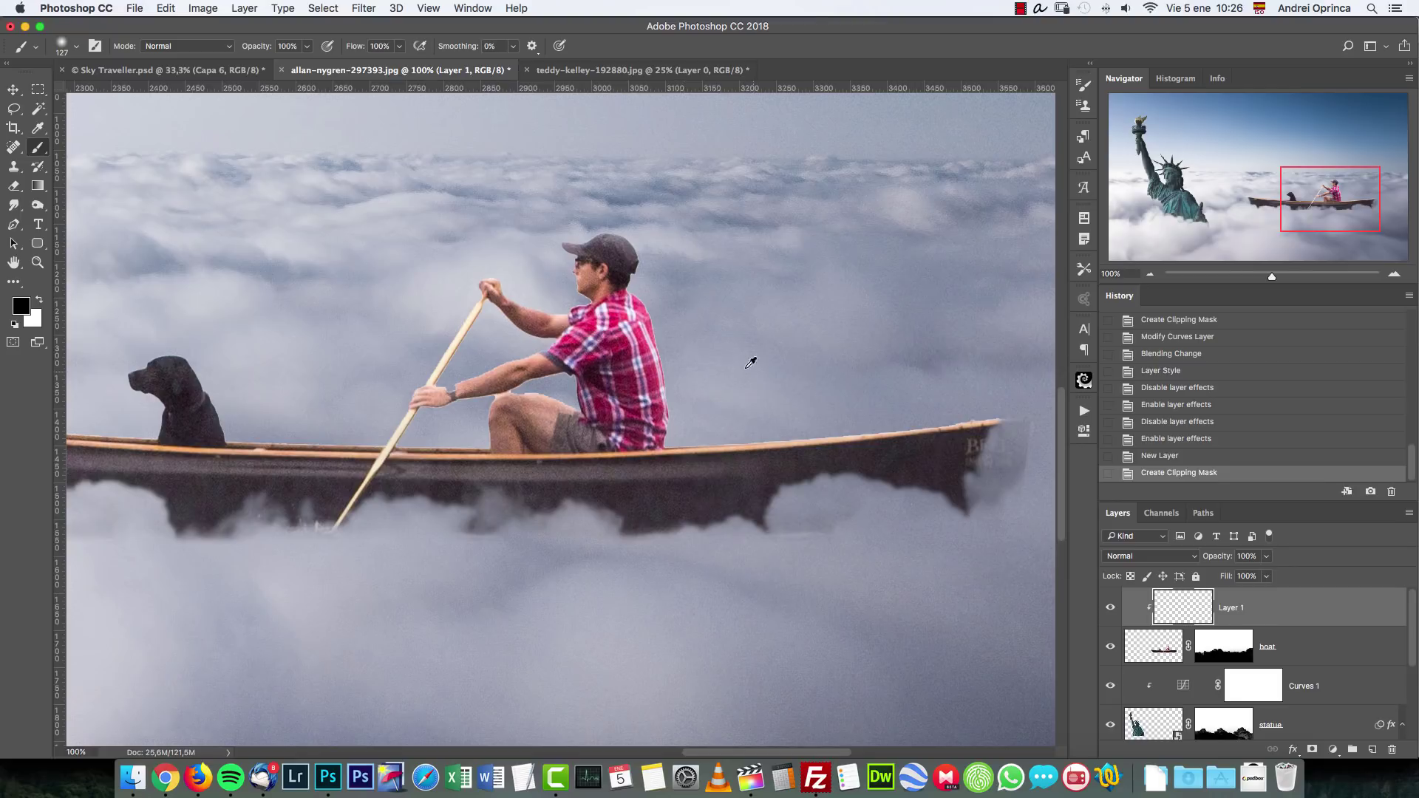
Step: Sample the colour of the man's shirt and change the foreground colour to the dark grey 544b4e
alt+click(648, 374)
click(21, 305)
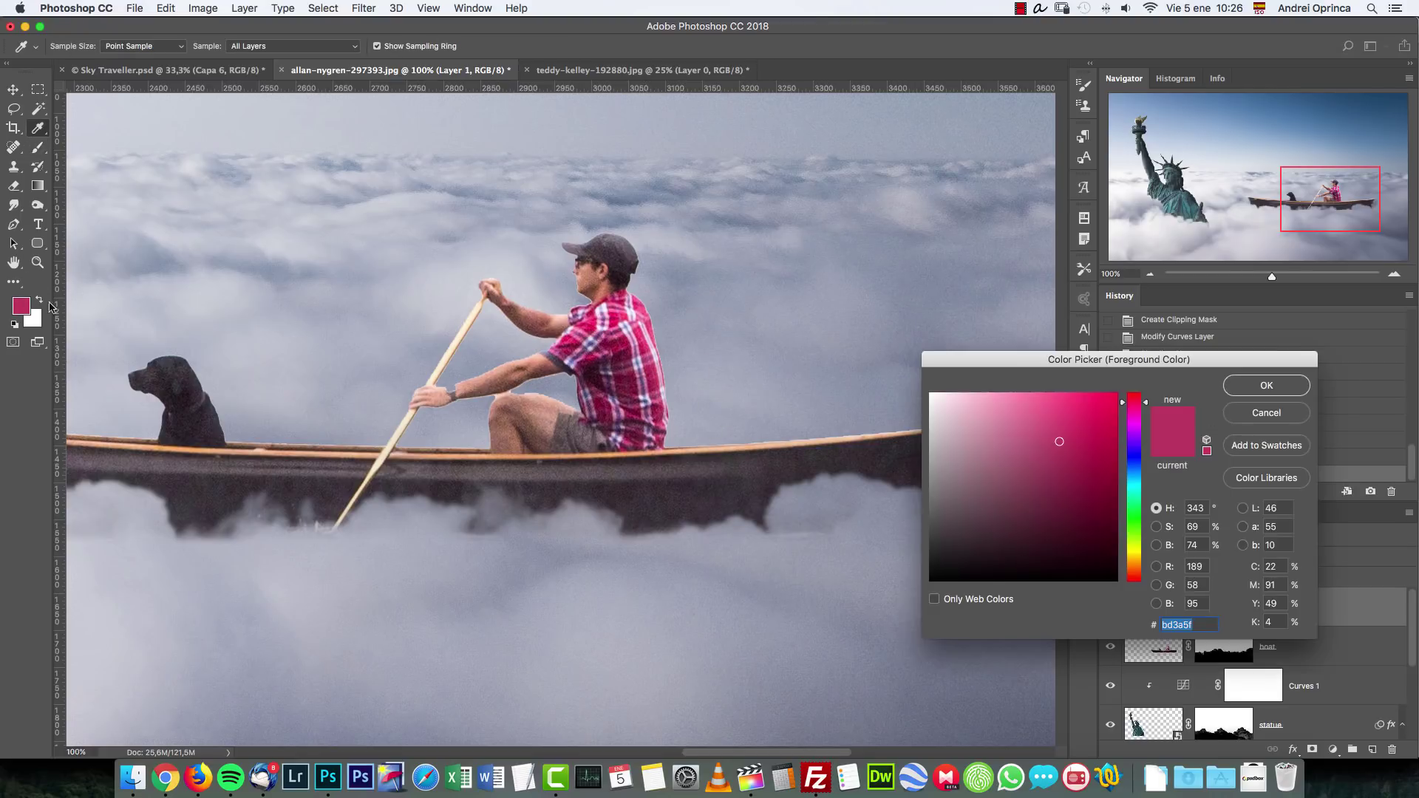
drag(974, 515, 949, 519)
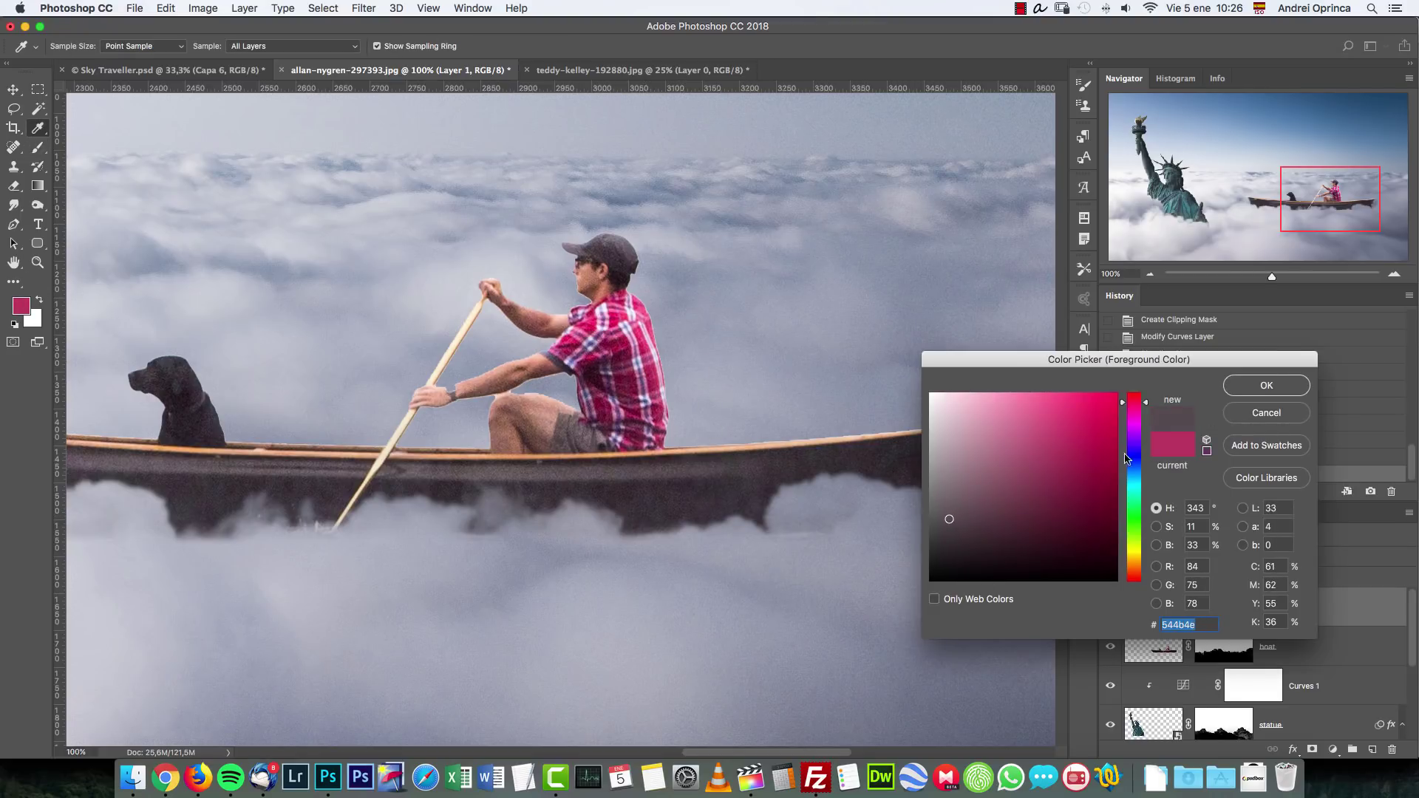
click(1250, 385)
Step: Set the clipped empty layer to Multiply and the brush to 90 px with 50% opacity and 30% flow
click(1144, 556)
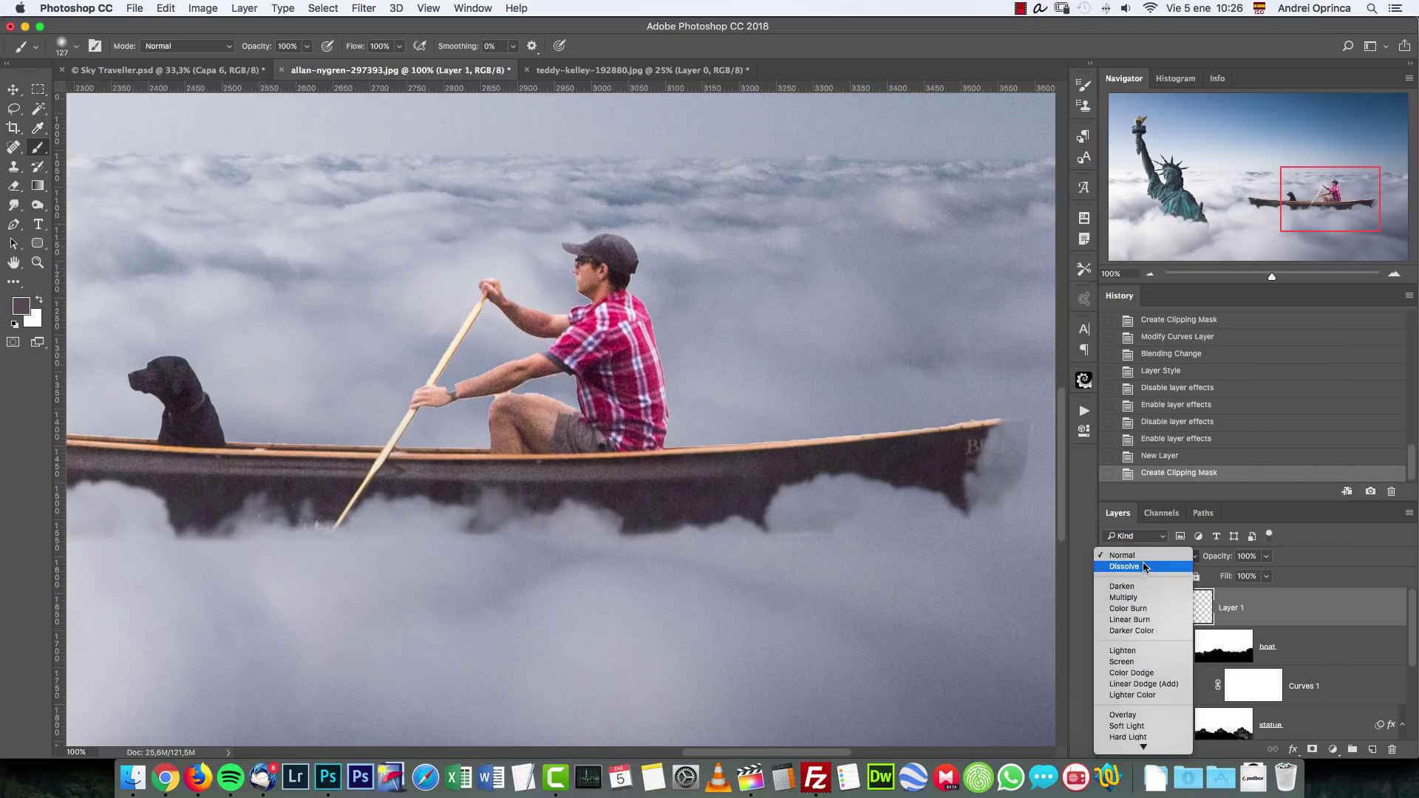
click(1141, 598)
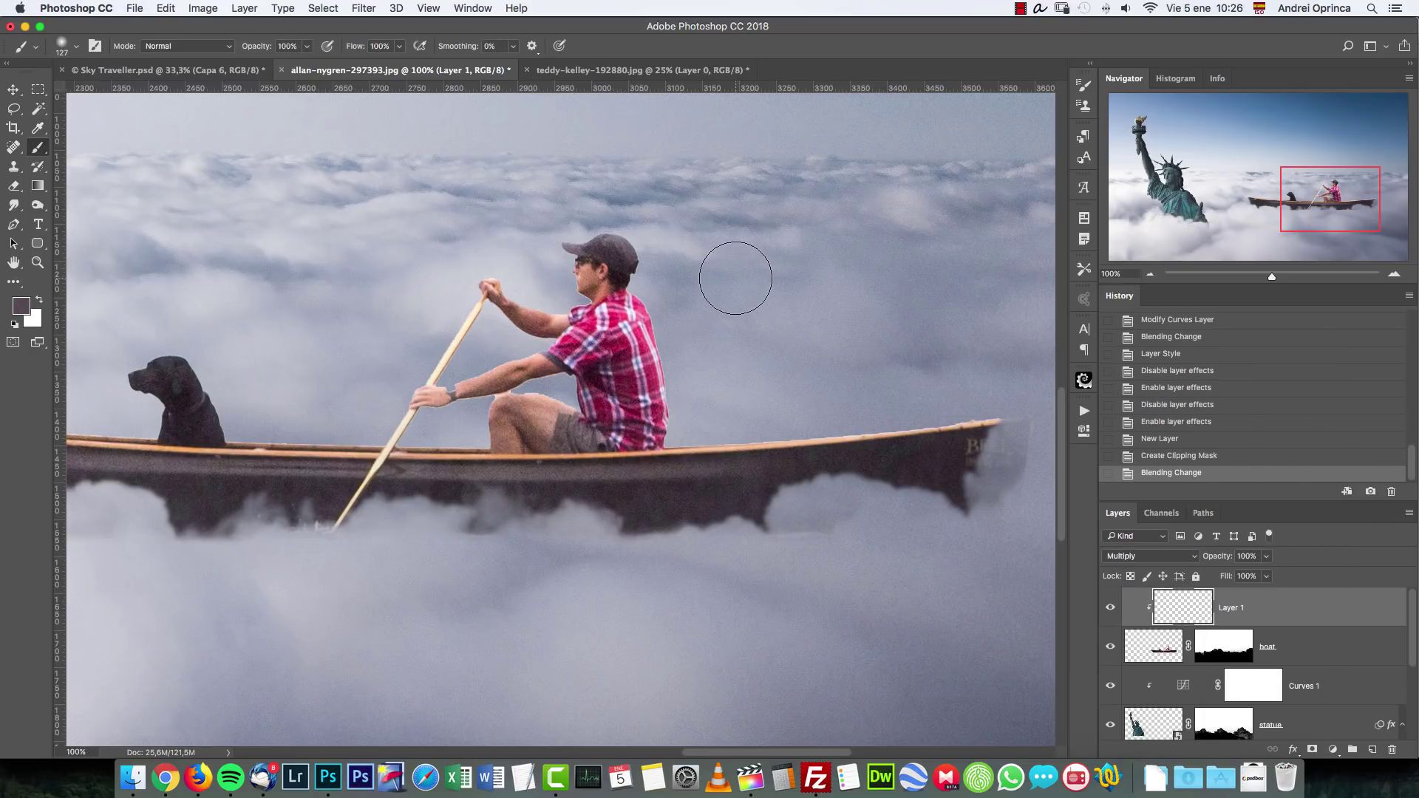
key(bracketleft)
key(bracketleft)
Step: Try painting soft shading over the man's back, shoulder and cap, and undo the last two strokes
drag(643, 362, 661, 260)
mouse_move(687, 384)
mouse_down()
mouse_move(697, 285)
mouse_move(668, 311)
mouse_move(634, 253)
mouse_move(636, 224)
mouse_move(606, 214)
mouse_up()
mouse_move(613, 222)
mouse_down()
mouse_move(658, 289)
mouse_move(672, 384)
mouse_up()
drag(677, 384, 655, 348)
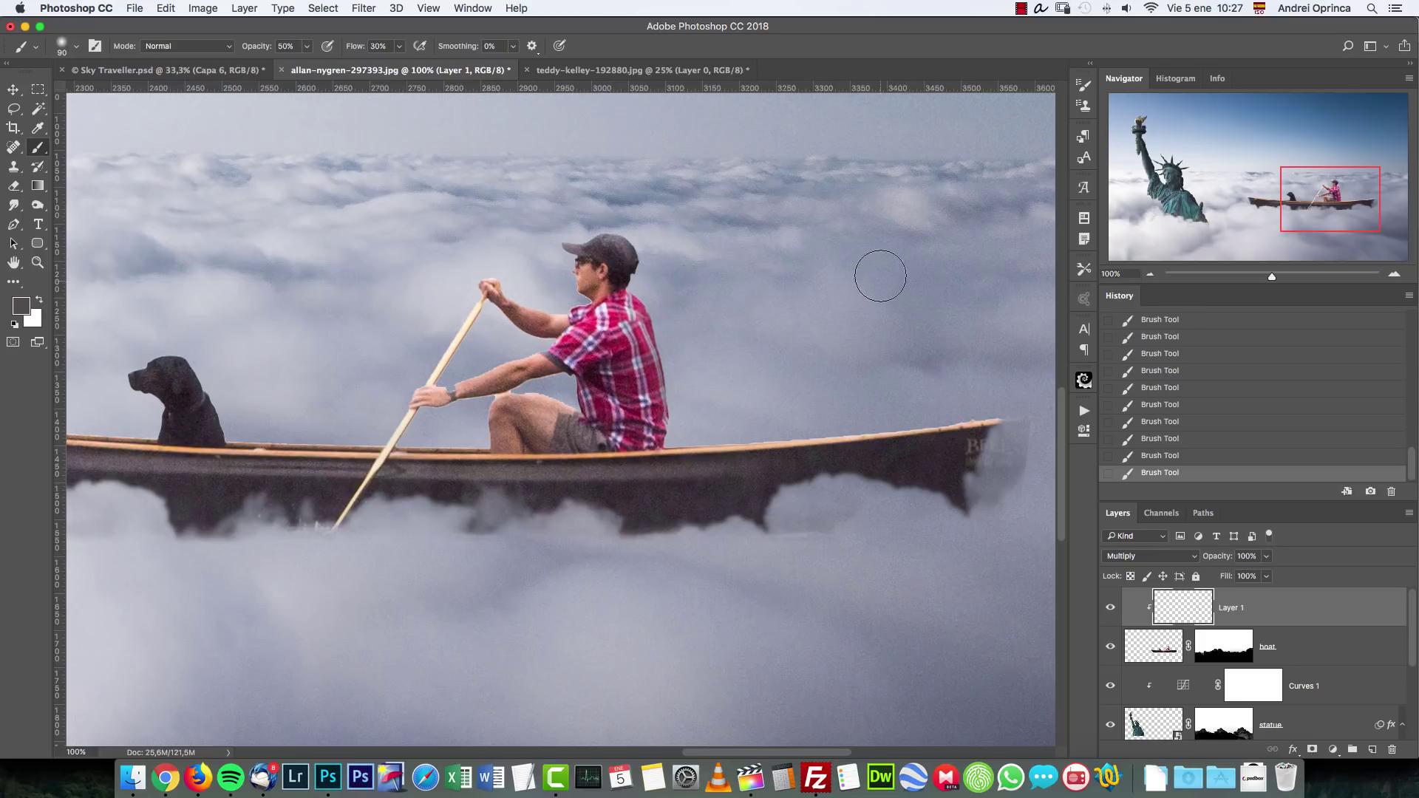
key(alt+super+z)
key(alt+super+z)
Step: Turn off Shape Dynamics for the brush and clear all trial strokes from the clipped shading layer
click(1084, 85)
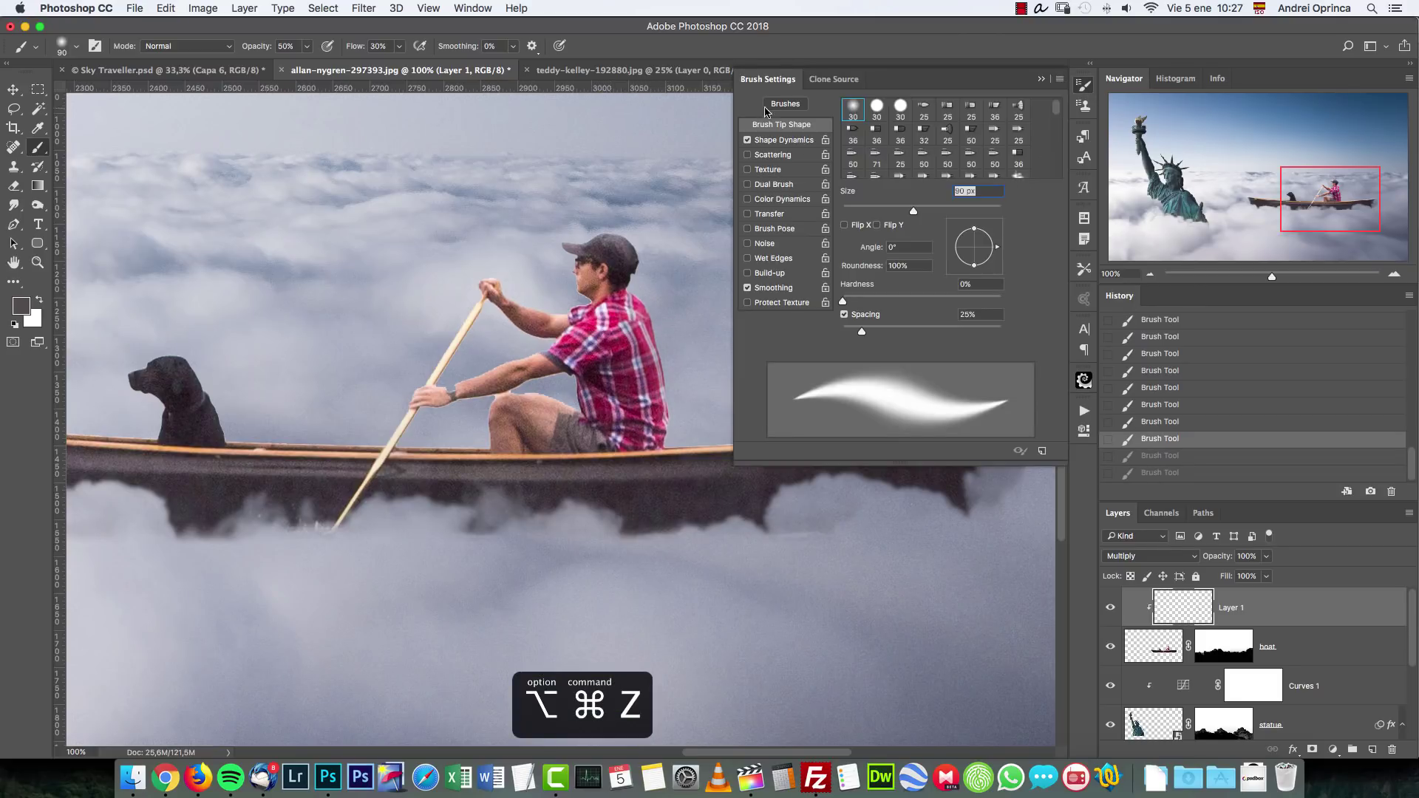
click(747, 140)
click(1041, 79)
key(super+a)
key(Delete)
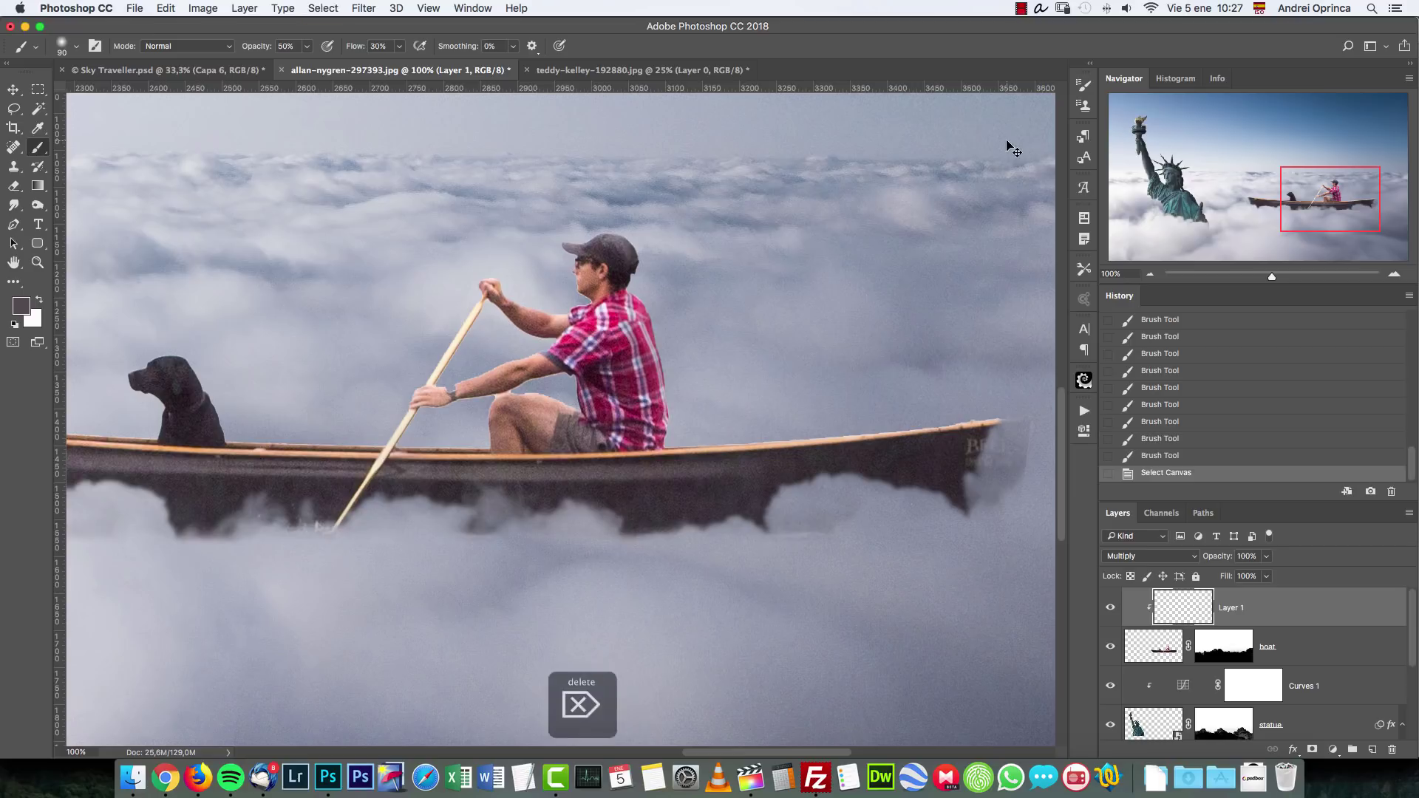
Step: Deselect the canvas and paint soft shading along the man's back and head and over the dog
key(super+d)
drag(665, 393, 647, 328)
mouse_move(654, 210)
mouse_down()
mouse_move(651, 333)
mouse_move(697, 370)
mouse_move(783, 387)
mouse_move(992, 387)
mouse_move(905, 388)
mouse_move(661, 340)
mouse_up()
drag(483, 344, 219, 336)
drag(264, 406, 251, 399)
Step: Reduce the brush to 50 px for finer shading and undo the last few brush strokes
key(bracketright)
key(bracketleft)
key(bracketleft)
key(bracketleft)
key(bracketleft)
key(bracketleft)
key(alt+super+z)
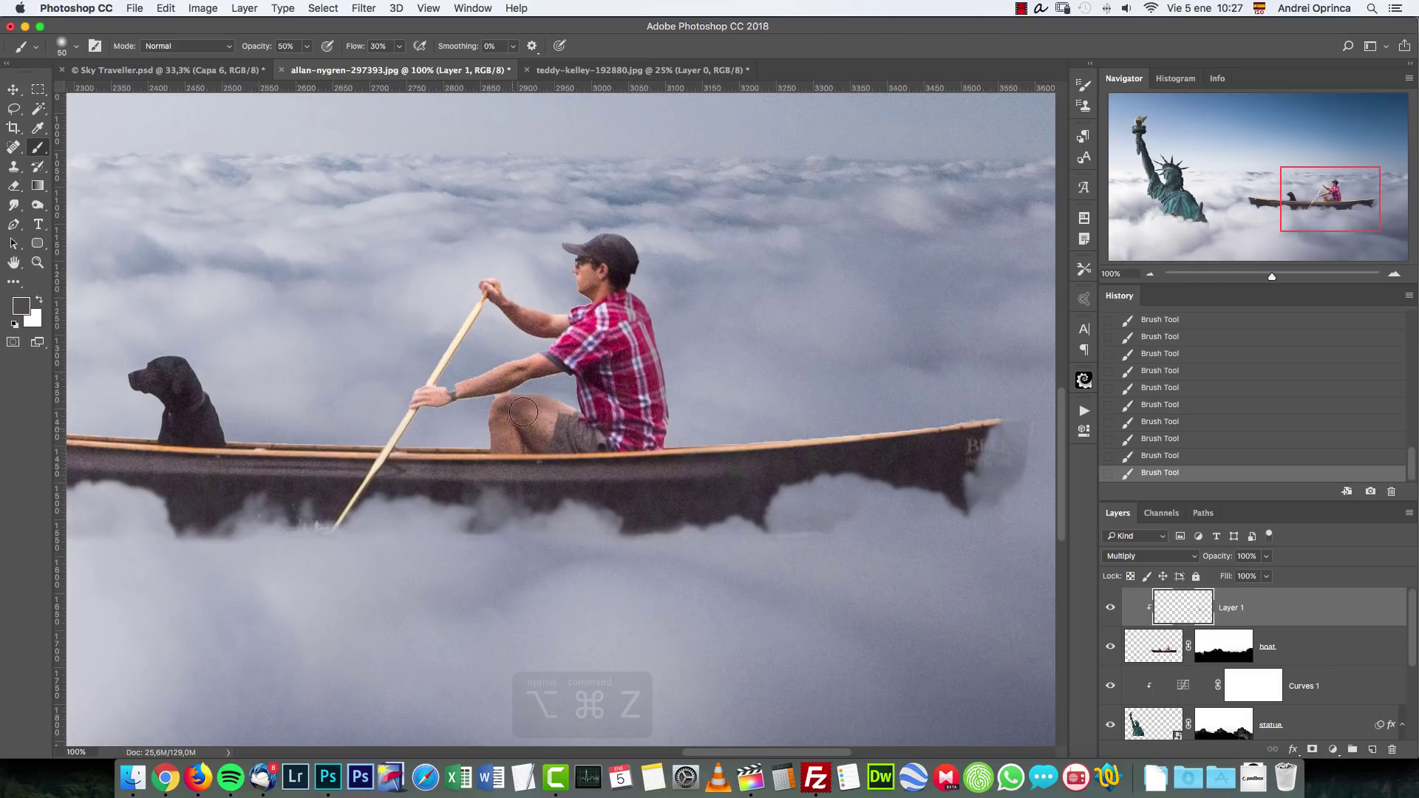
key(alt+super+z)
key(alt+super+z)
key(alt+super+z)
key(alt+super+z)
key(alt+super+z)
Step: Add a Hue/Saturation adjustment clipped to the boat layer and set the Reds saturation to -34
click(1149, 275)
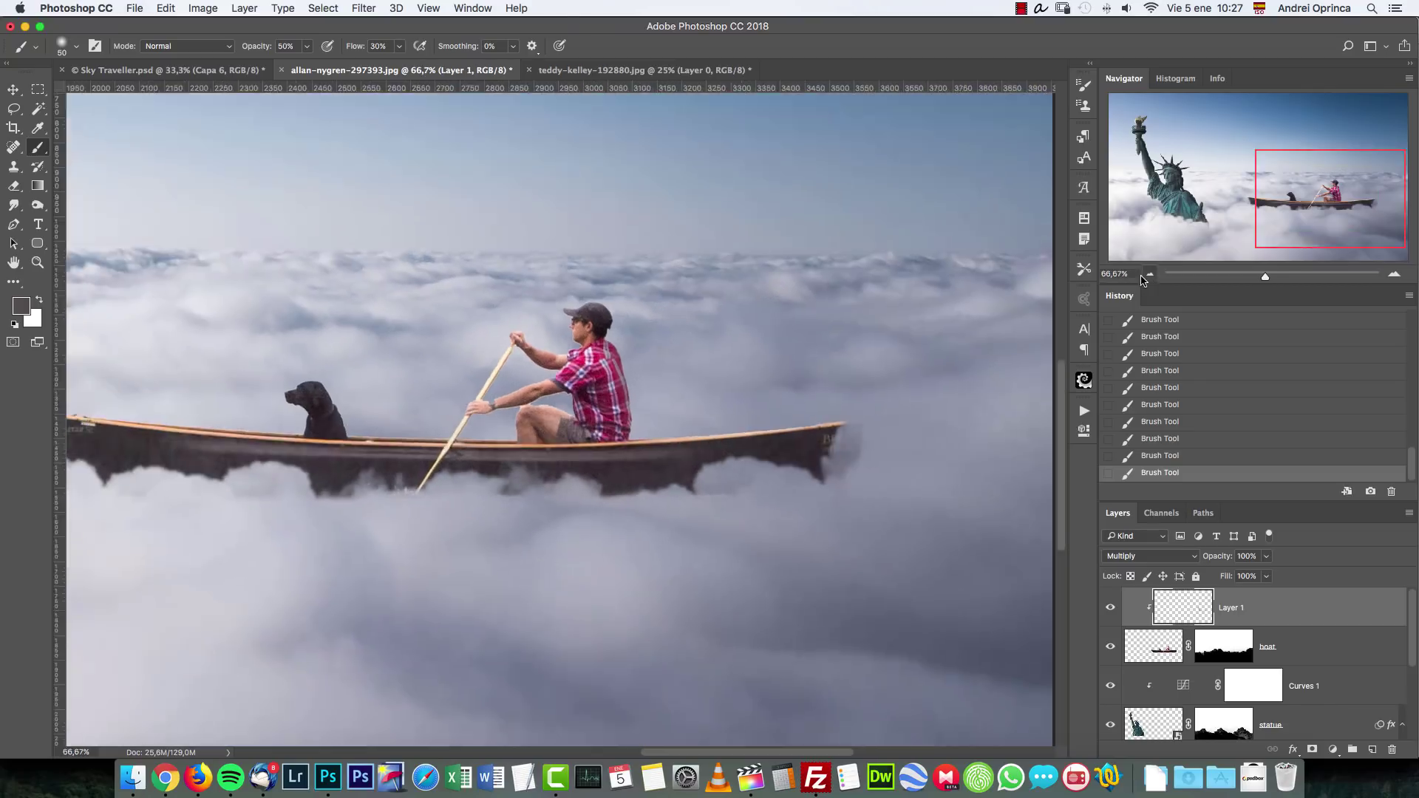
click(1150, 274)
drag(710, 470, 751, 501)
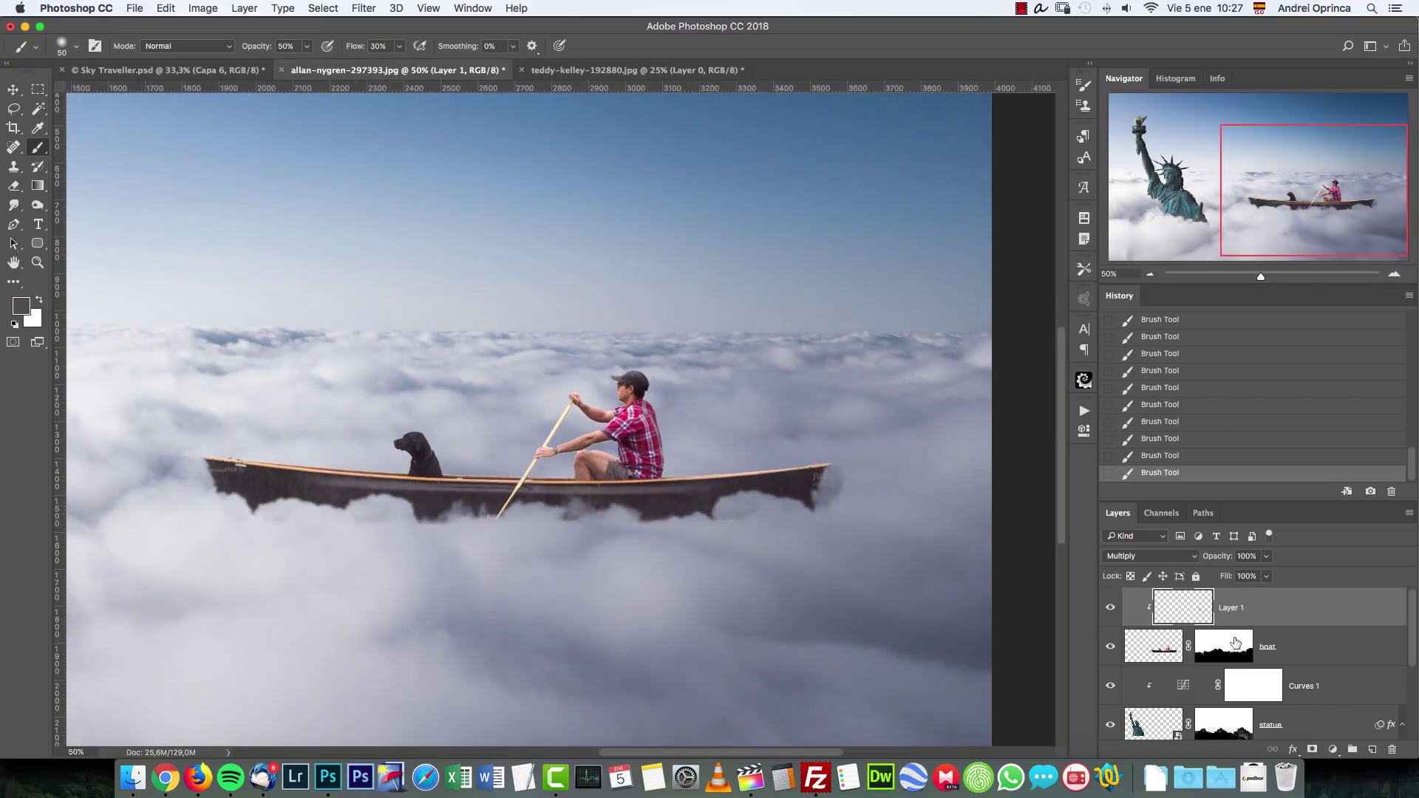
click(1307, 653)
click(1332, 749)
click(1331, 586)
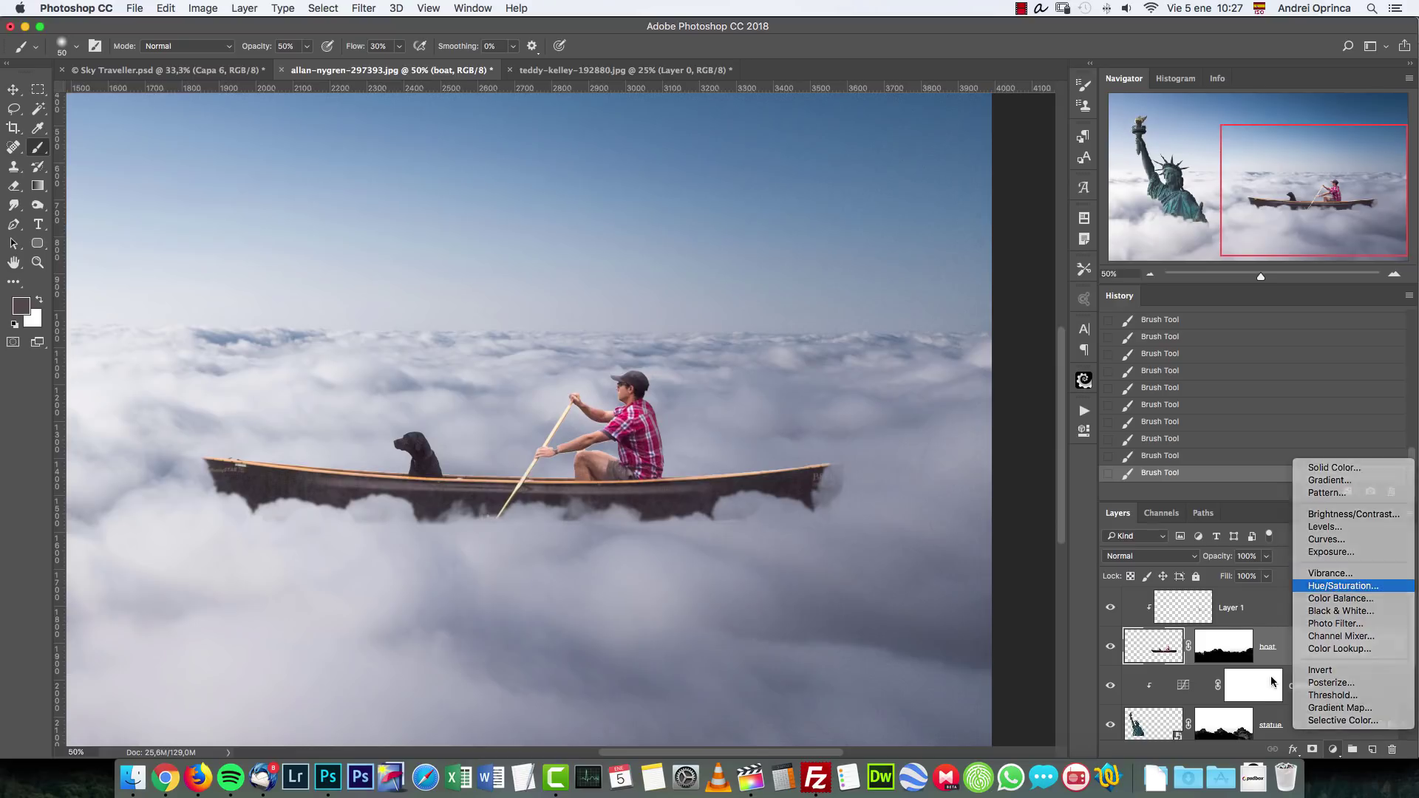
click(921, 475)
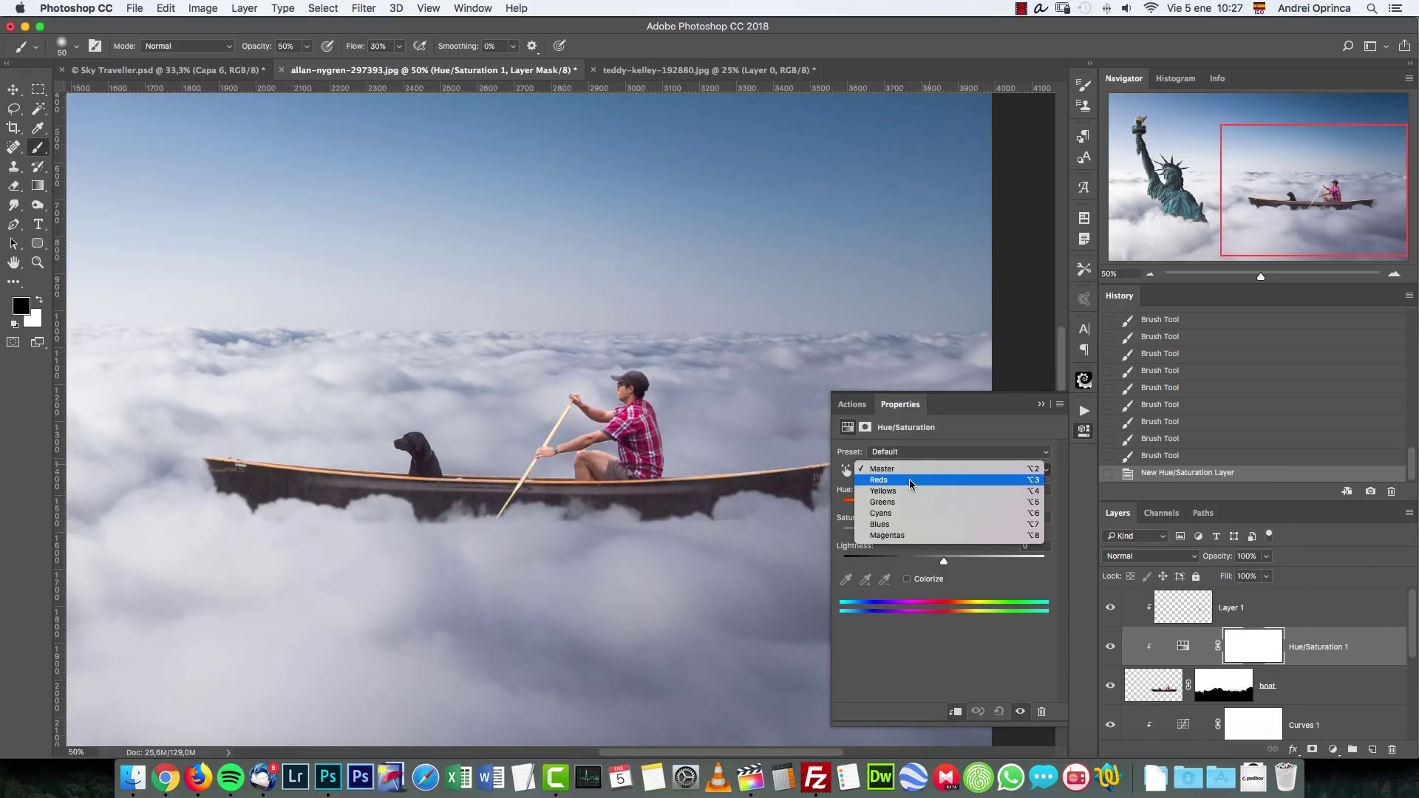
click(910, 480)
drag(936, 538, 908, 535)
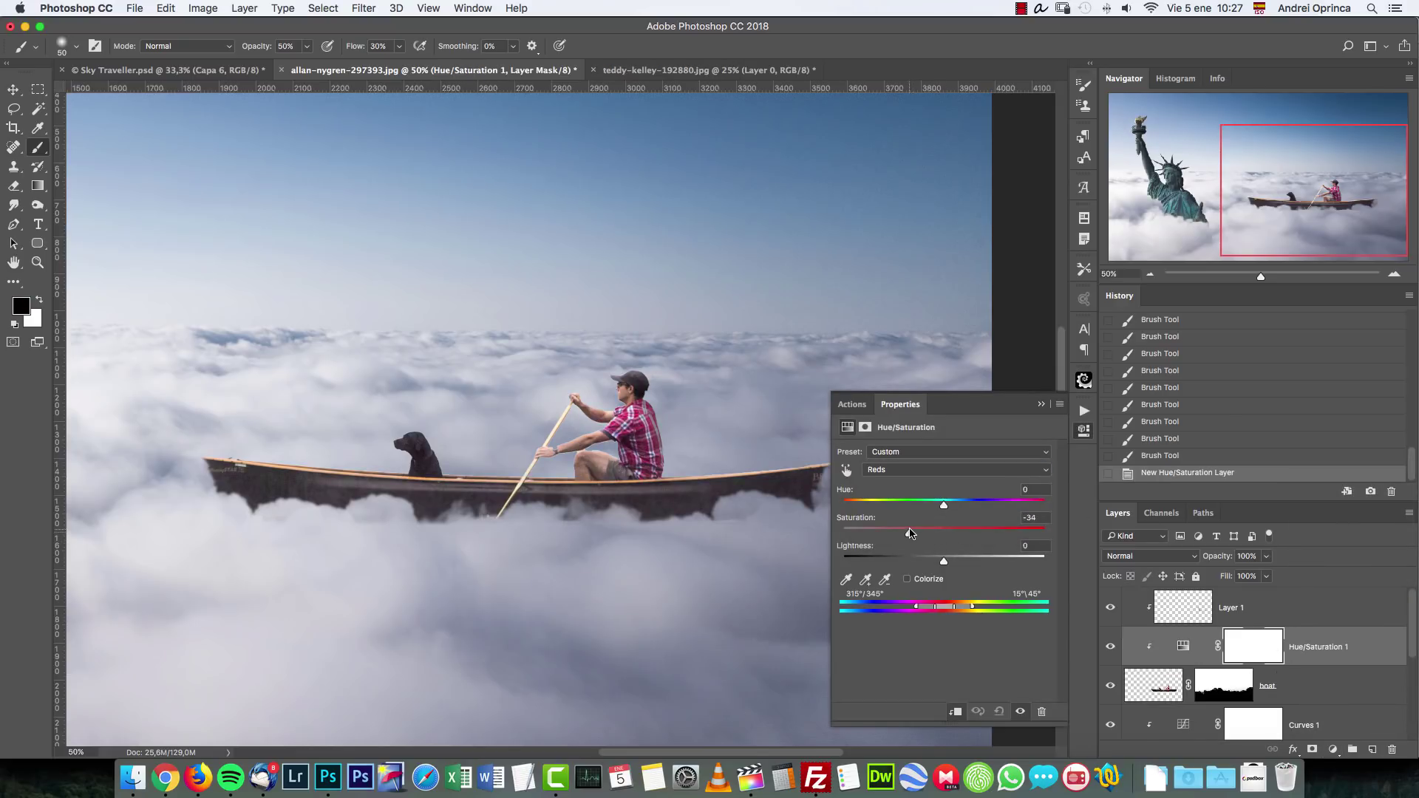
Step: Shift the Reds range to 306°/325° and 354°\17° and fine-tune the hue and saturation of the man's shirt
mouse_move(940, 610)
mouse_down()
mouse_move(928, 610)
mouse_move(956, 611)
mouse_up()
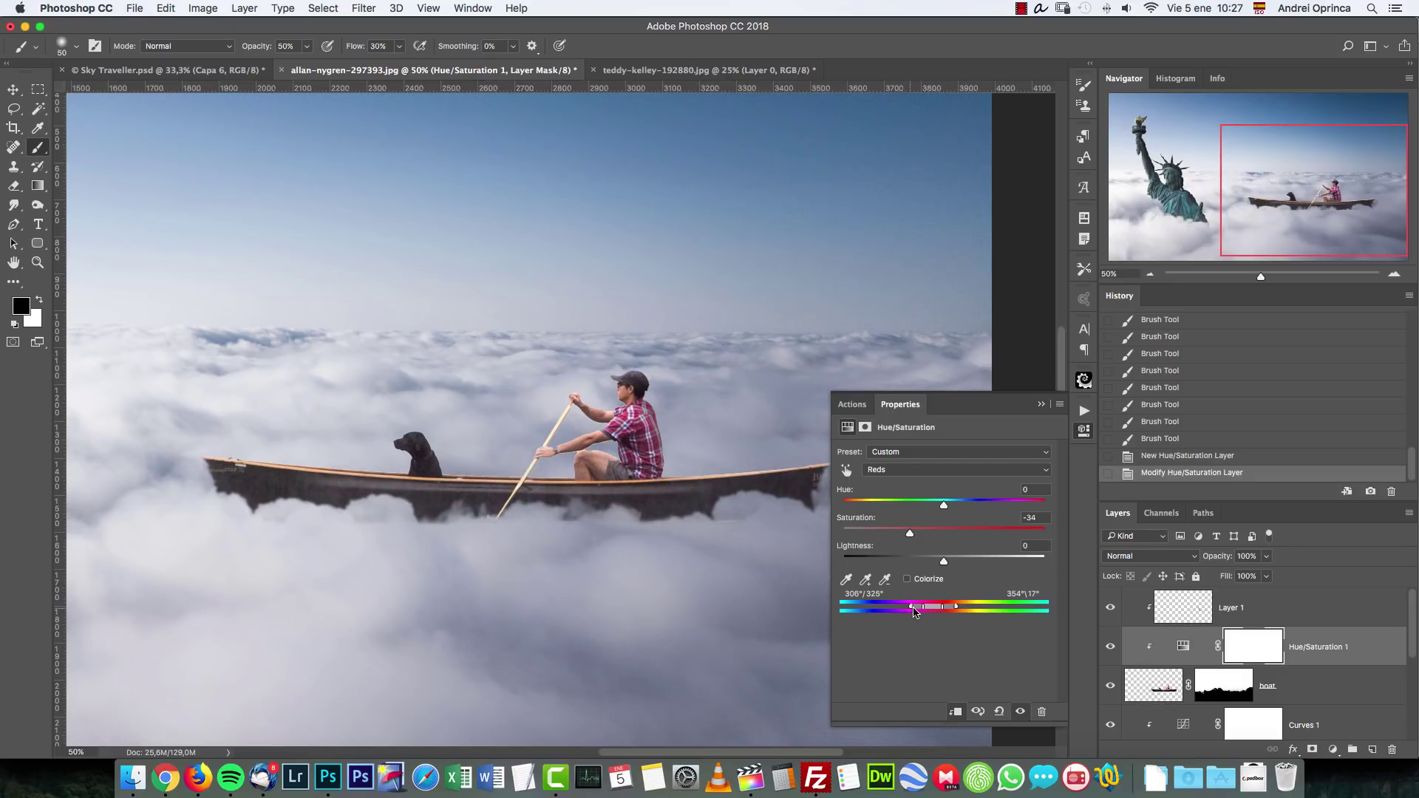
drag(942, 506, 891, 533)
click(1041, 404)
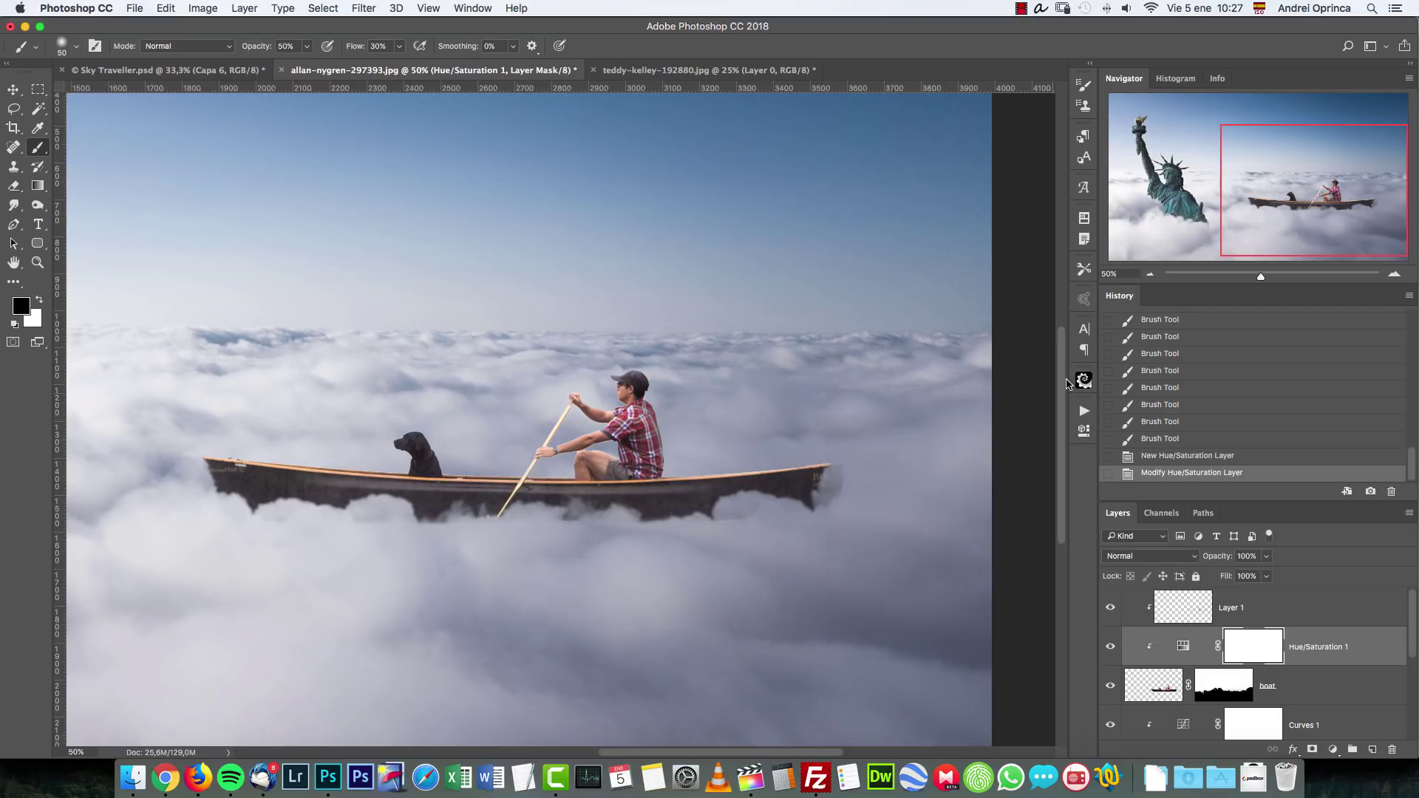
Step: Create a new empty layer above all the others and set its blending mode to Screen
click(1150, 274)
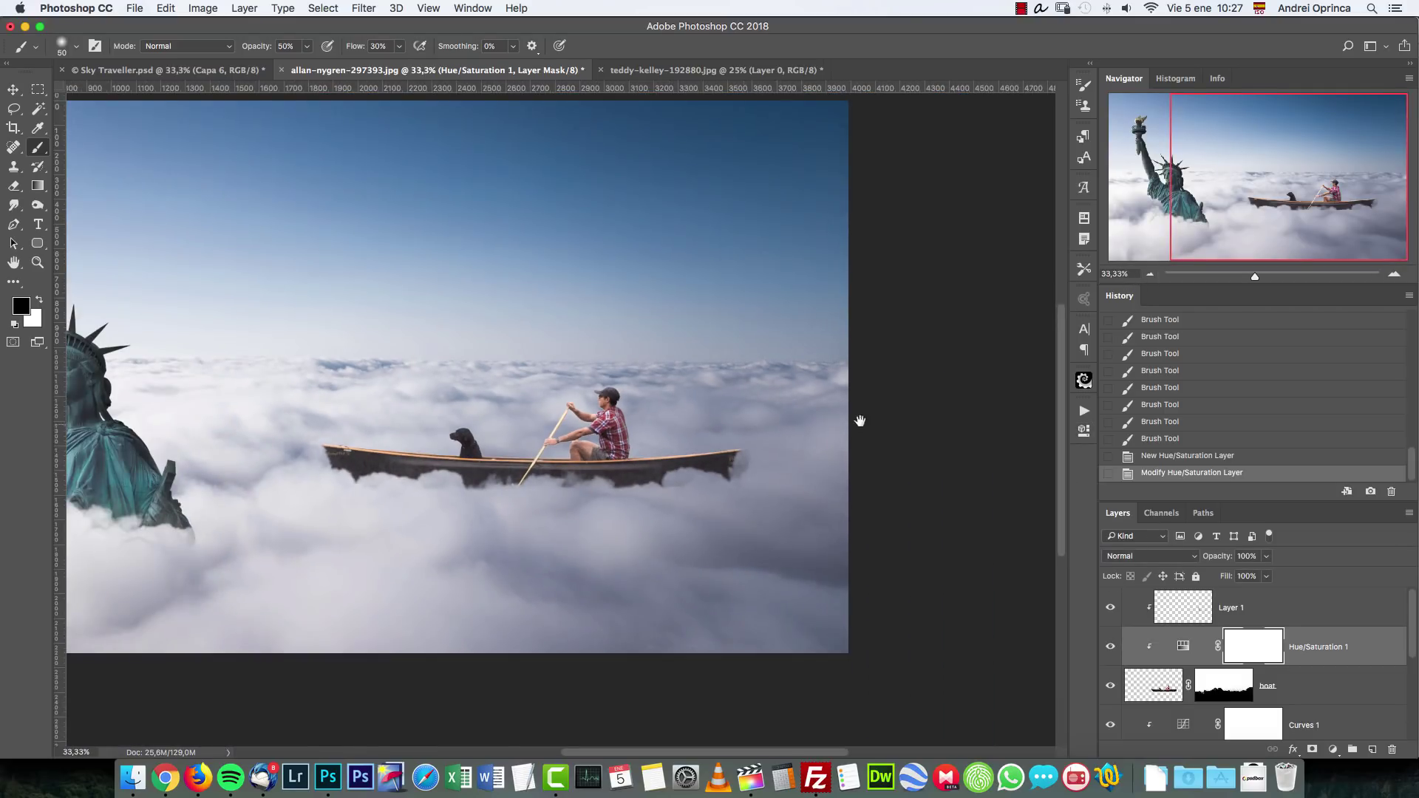
drag(859, 420, 881, 409)
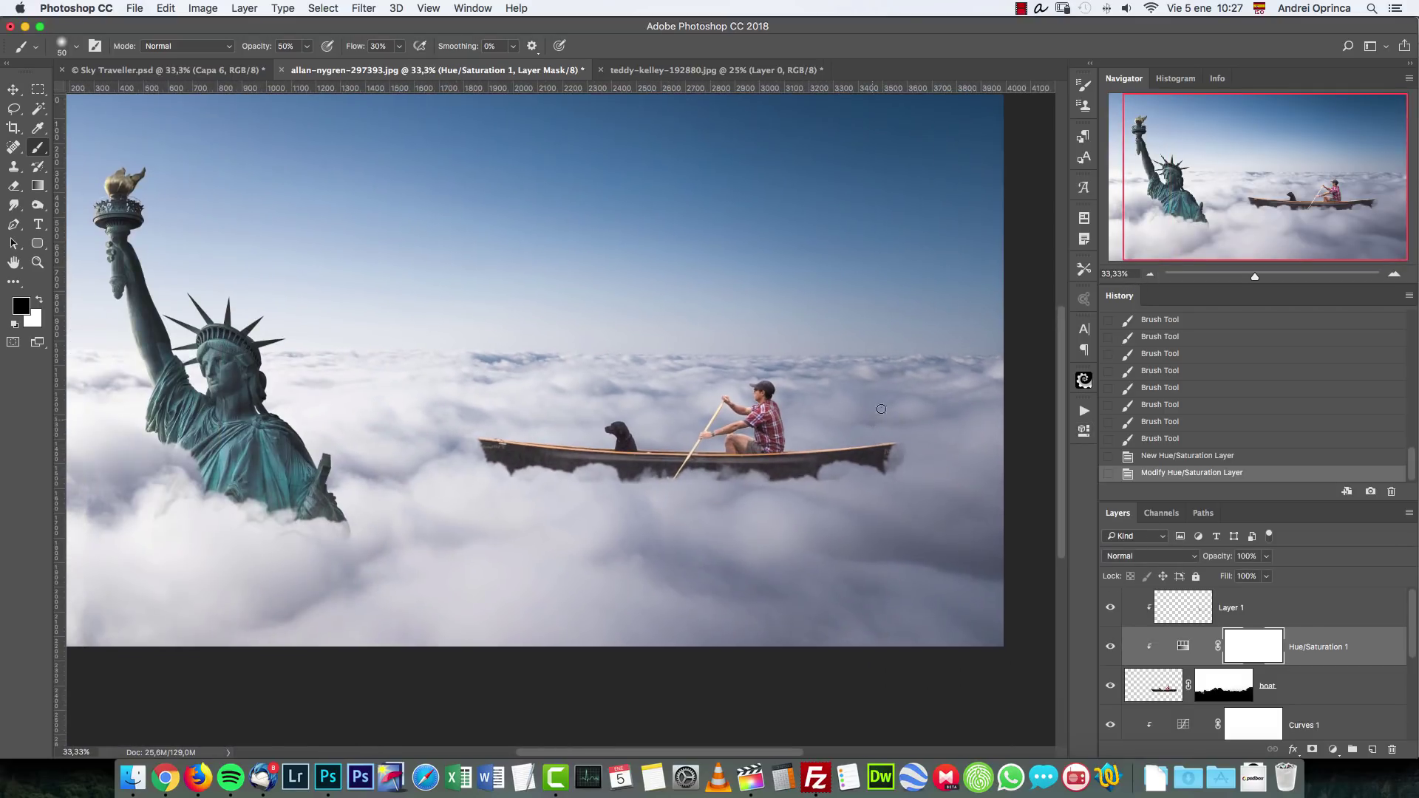
click(1150, 275)
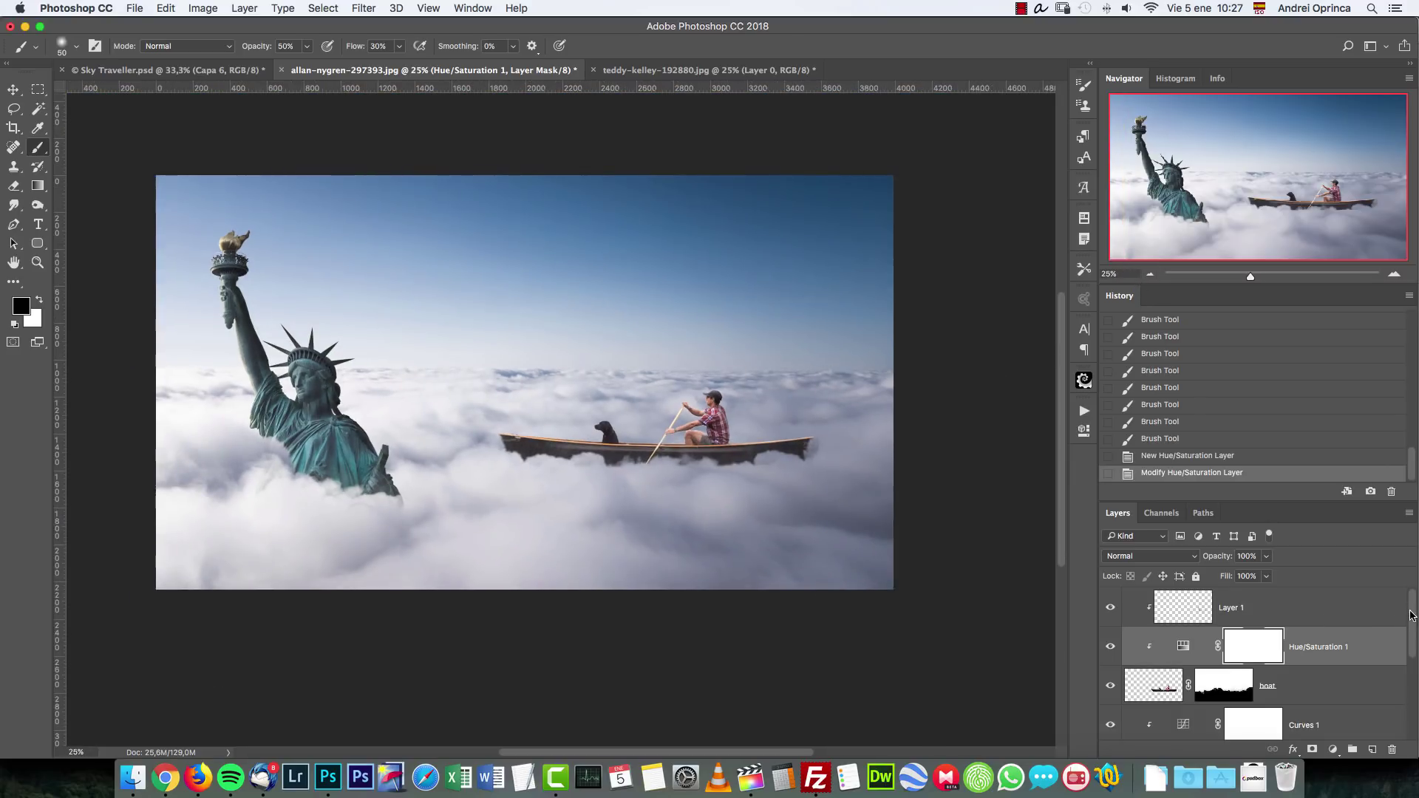
click(1376, 612)
click(1373, 749)
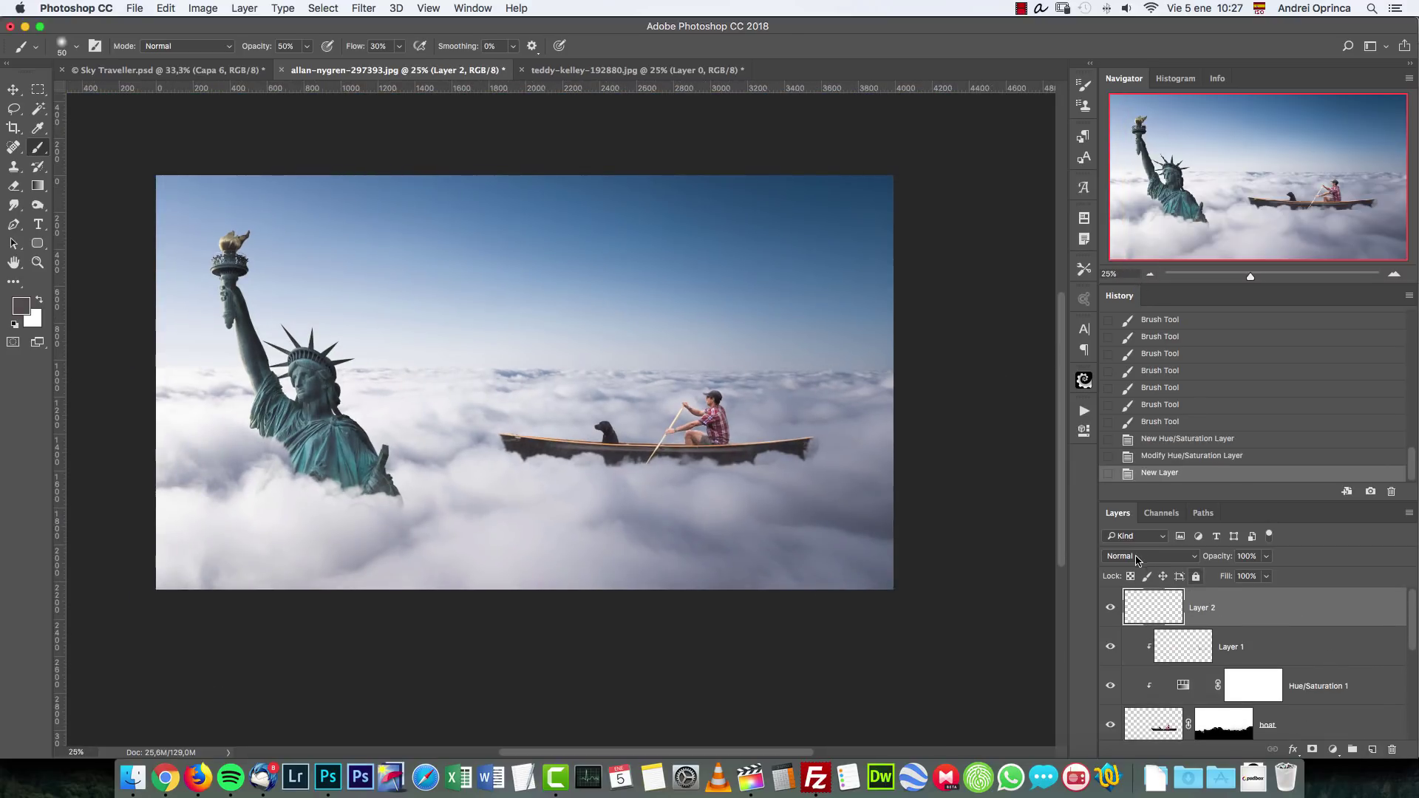
click(1141, 558)
click(1142, 661)
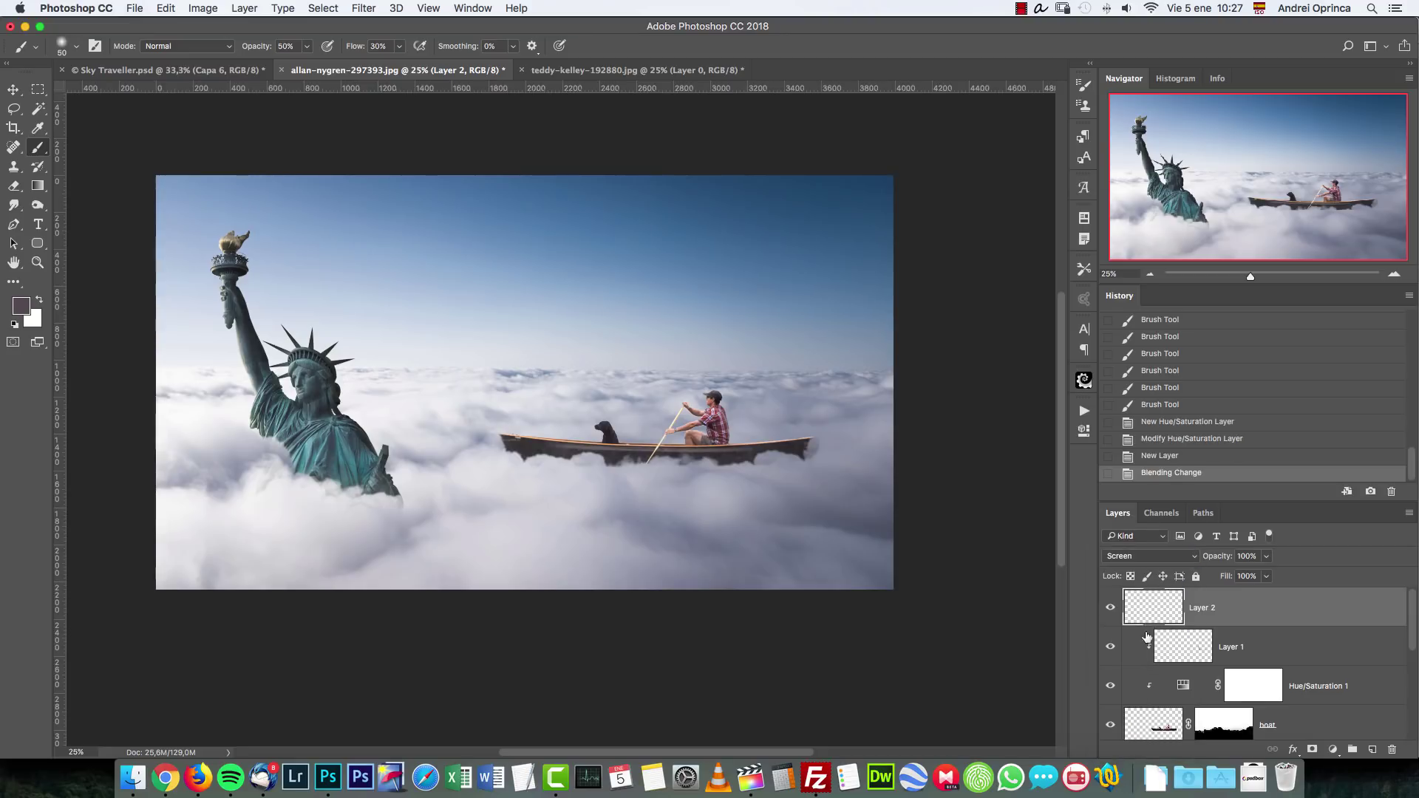
Step: Set the soft round brush to 162 px and enlarge it gradually for painting broad areas
right_click(494, 332)
drag(600, 346, 614, 349)
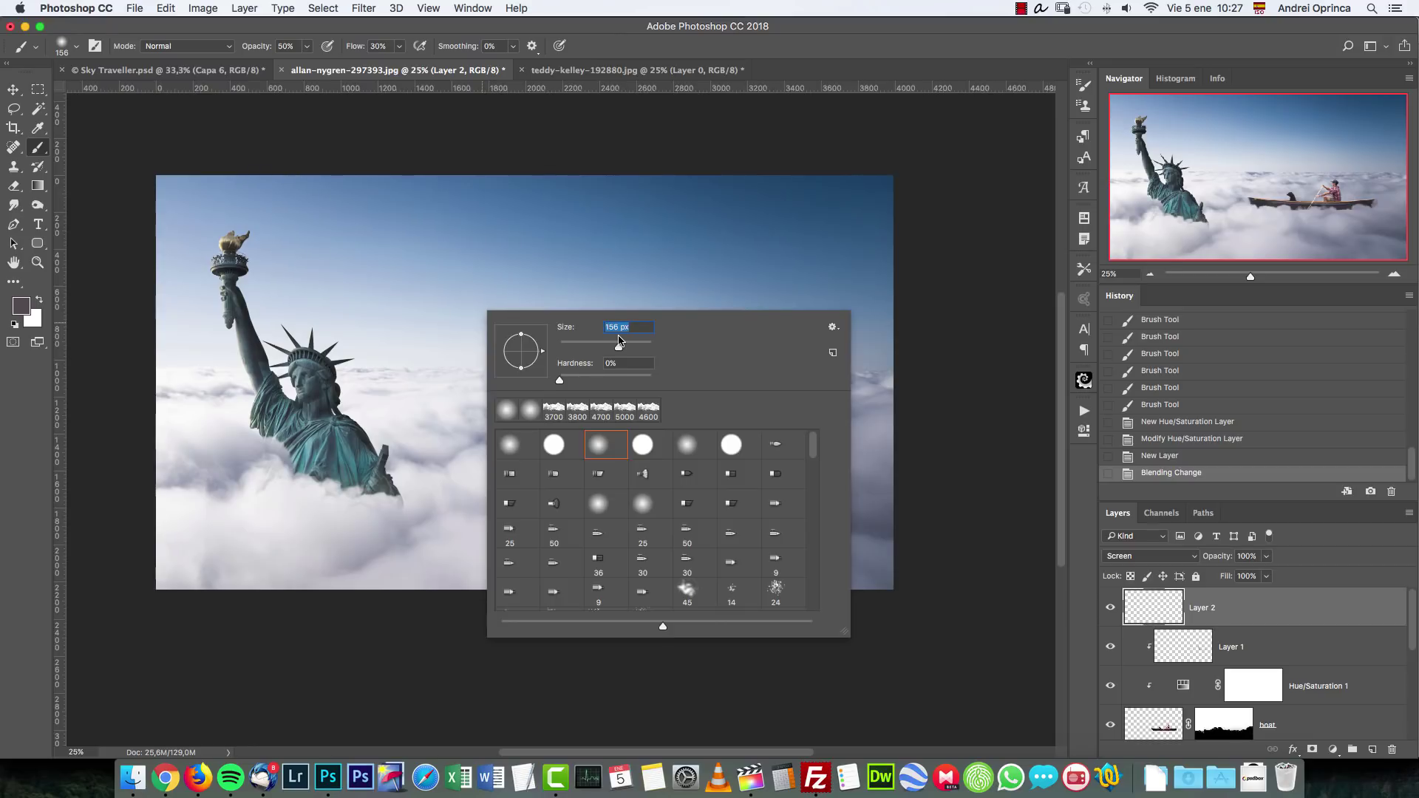
drag(619, 343, 1107, 600)
click(1160, 608)
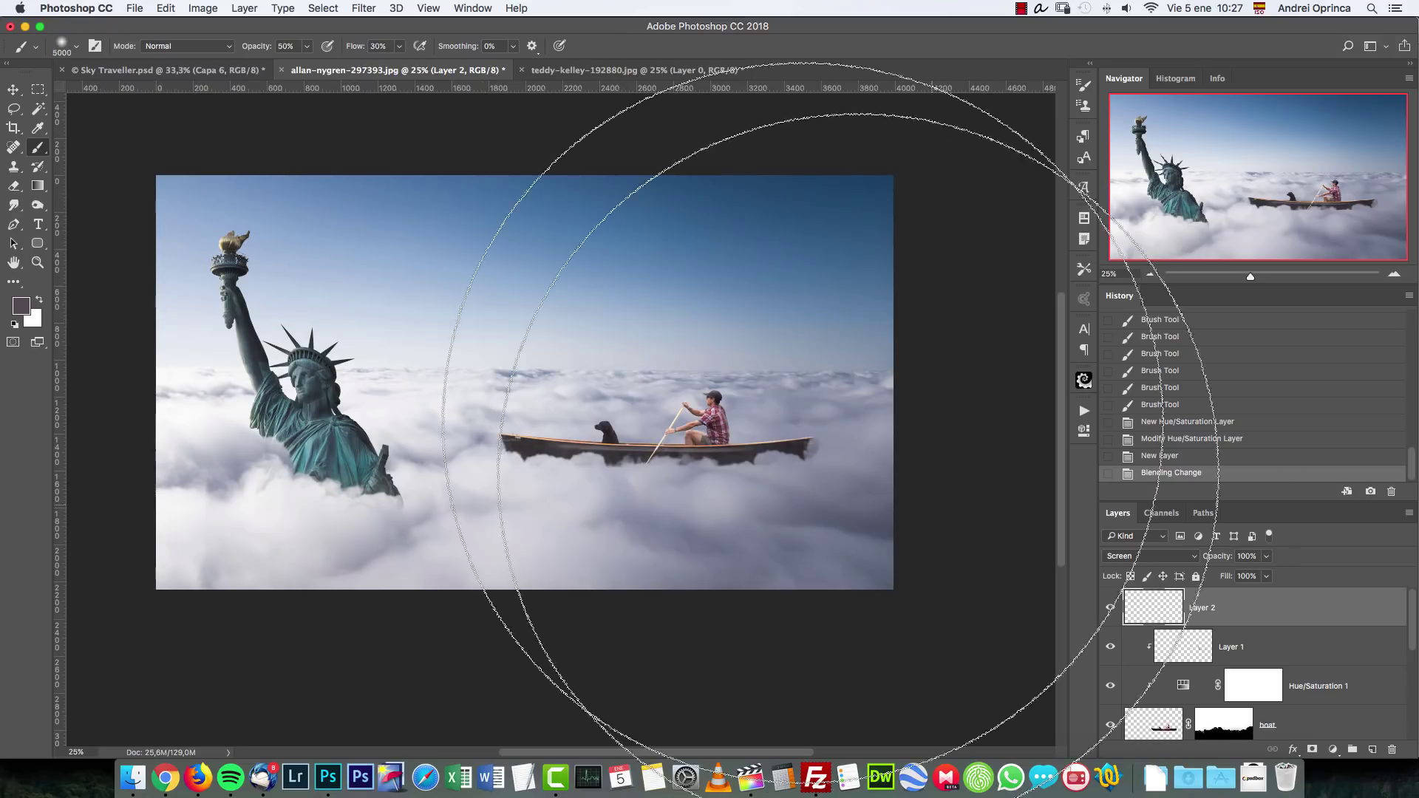
right_click(550, 393)
click(669, 405)
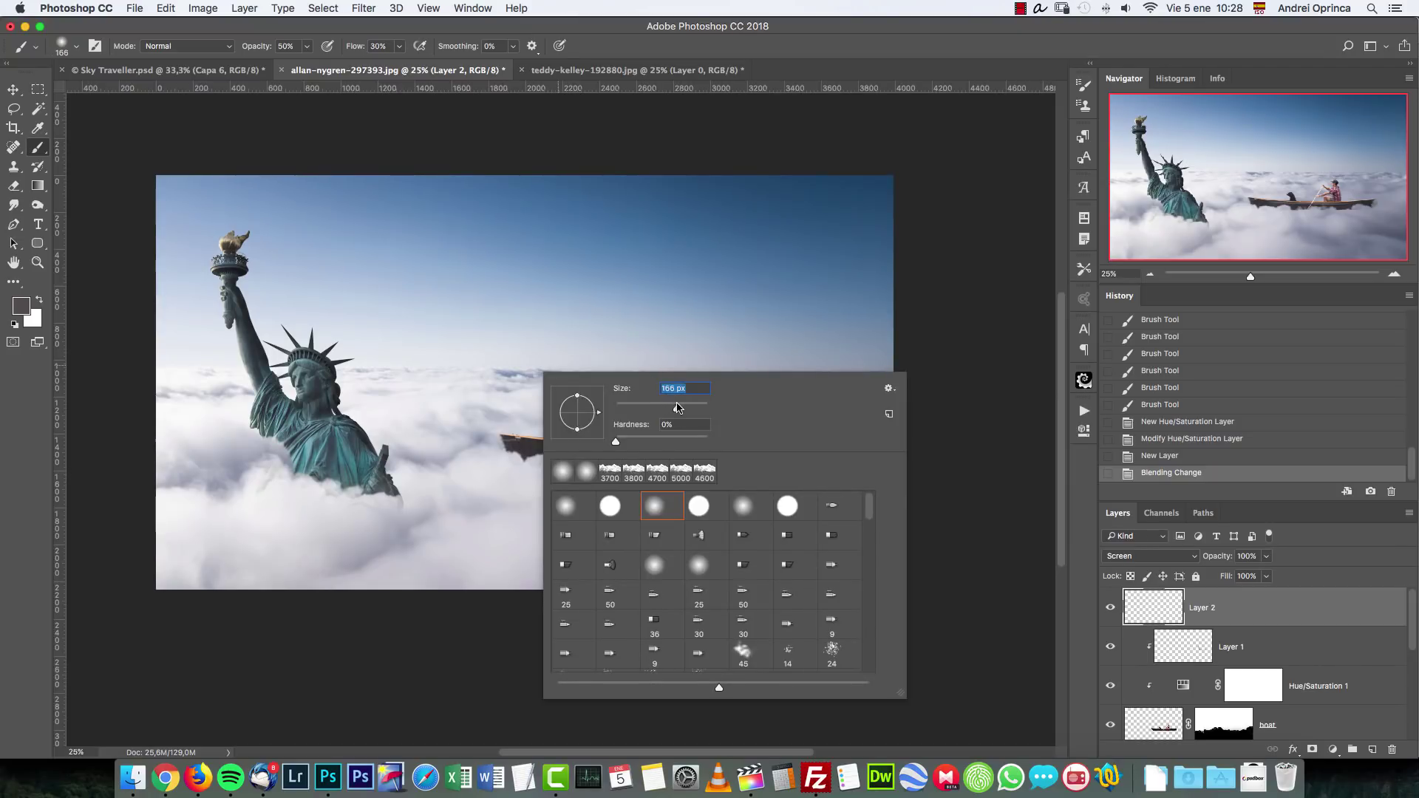
key(Return)
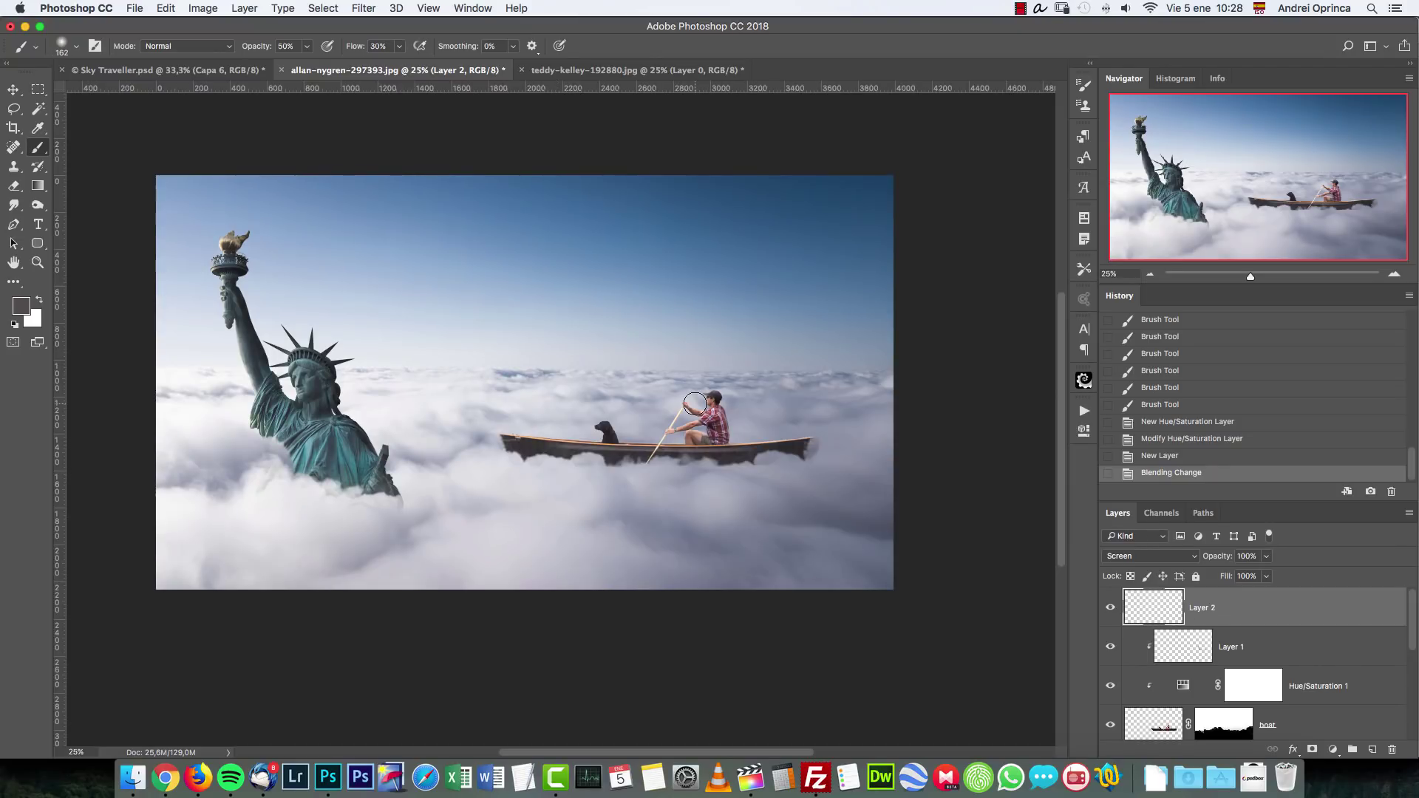
key(bracketright)
key(bracketright)
key(bracketright)
key(bracketright)
key(bracketright)
key(bracketright)
key(bracketright)
key(bracketright)
key(bracketright)
key(bracketright)
Step: Change the foreground colour to blue-grey 596568 and enlarge the brush to 2100 px with 100% opacity and flow
click(21, 303)
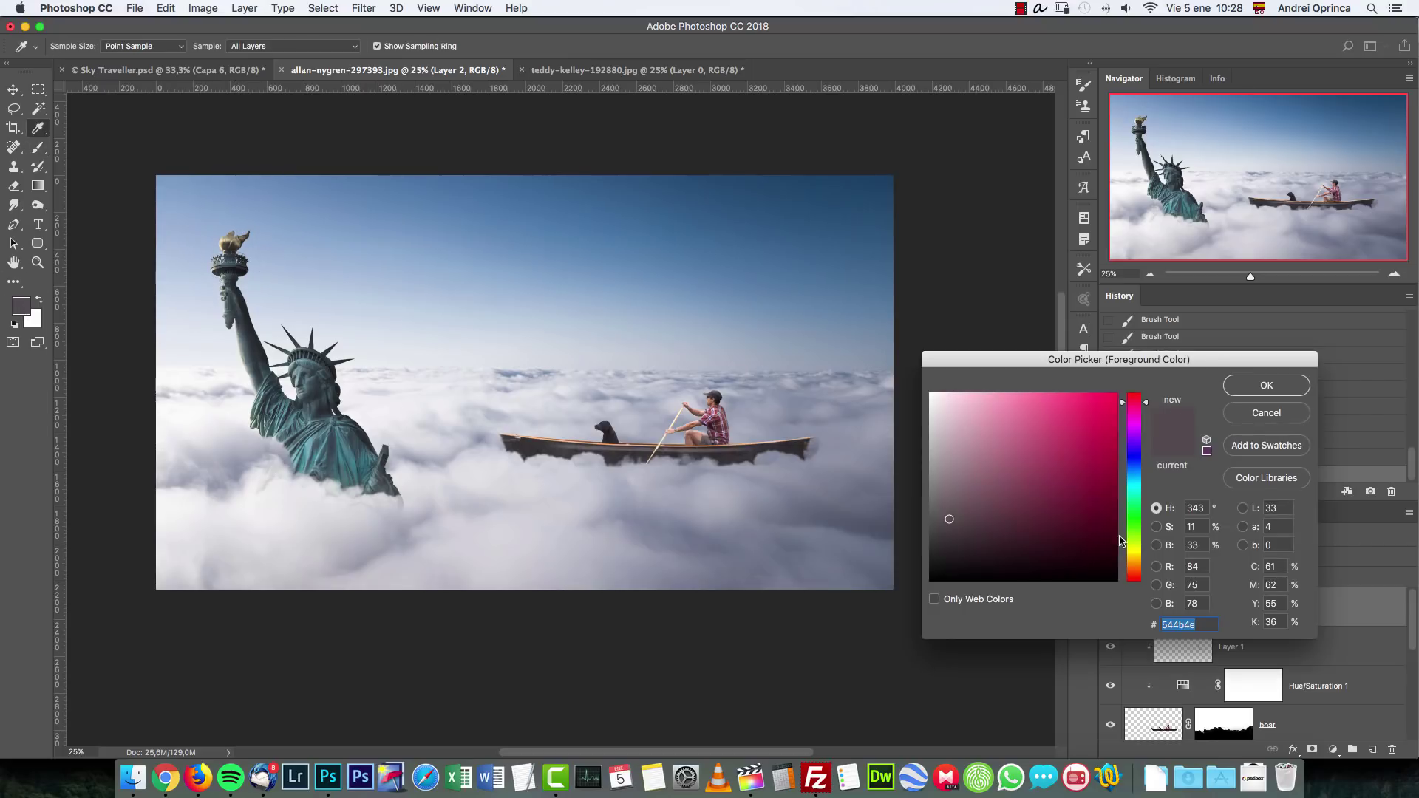
click(1134, 480)
click(956, 504)
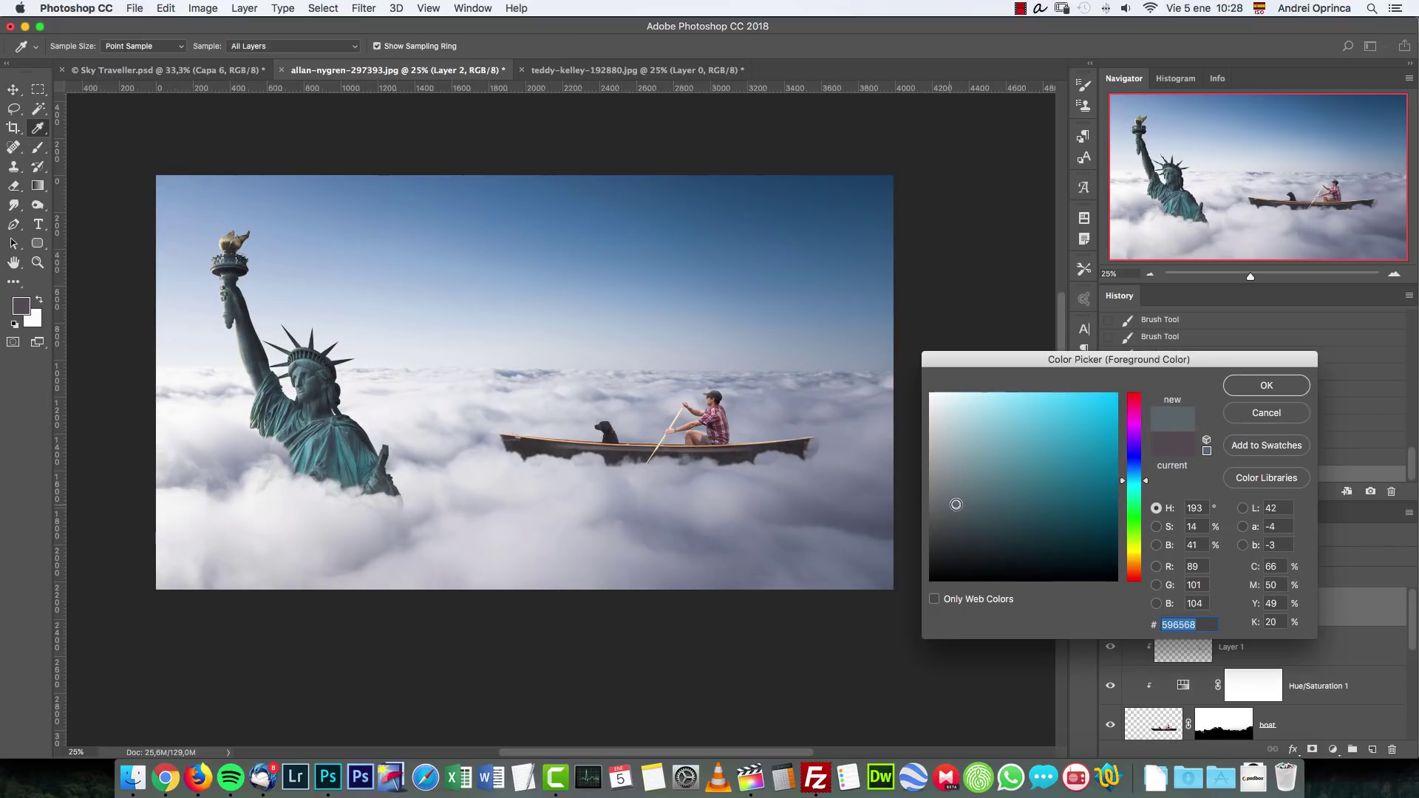
click(1243, 392)
key(bracketright)
key(bracketright)
key(bracketright)
key(bracketright)
key(bracketright)
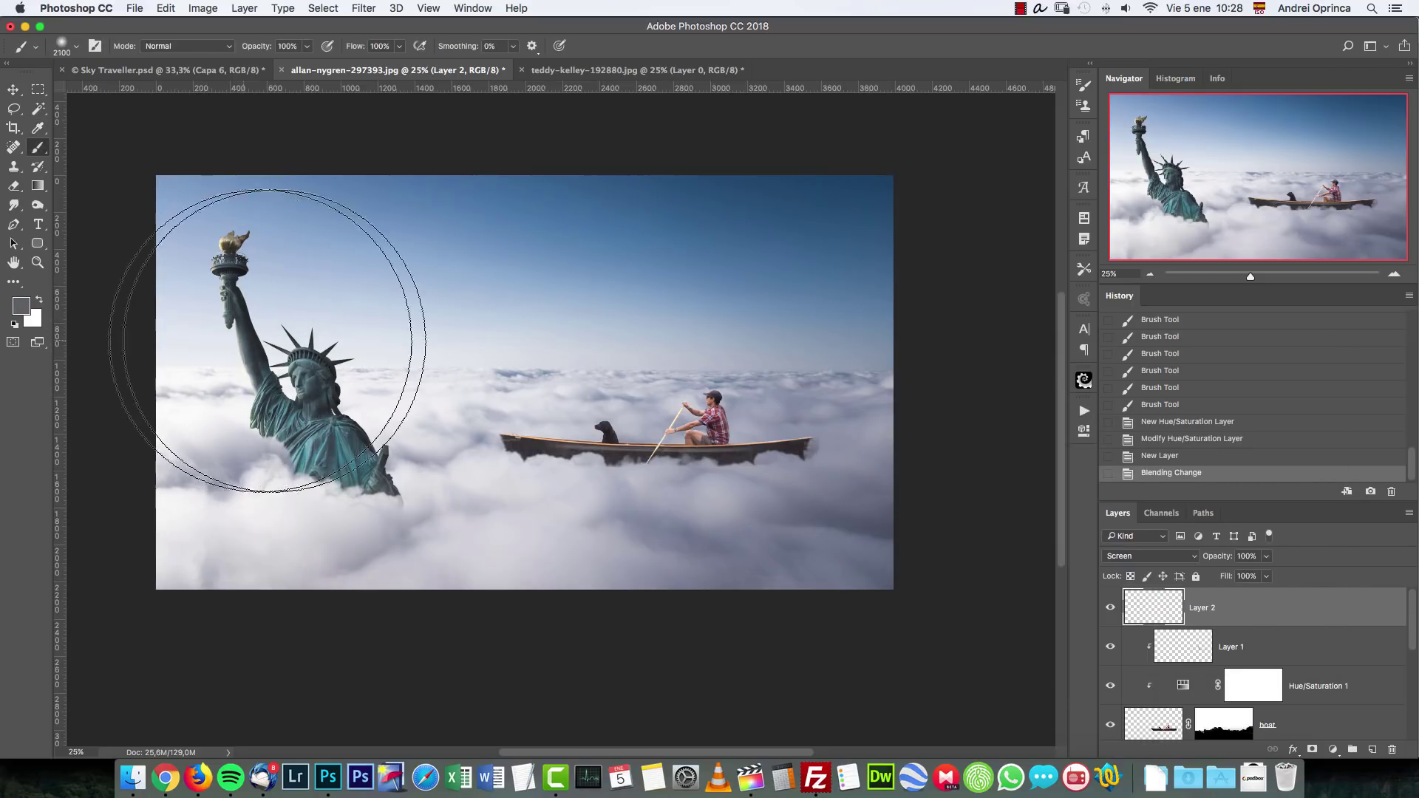
Step: Undo a first trial stroke and paint a soft haze beside the statue at the image's left edge with an 1800 px brush
mouse_move(266, 348)
mouse_down()
mouse_move(222, 336)
mouse_move(185, 360)
mouse_up()
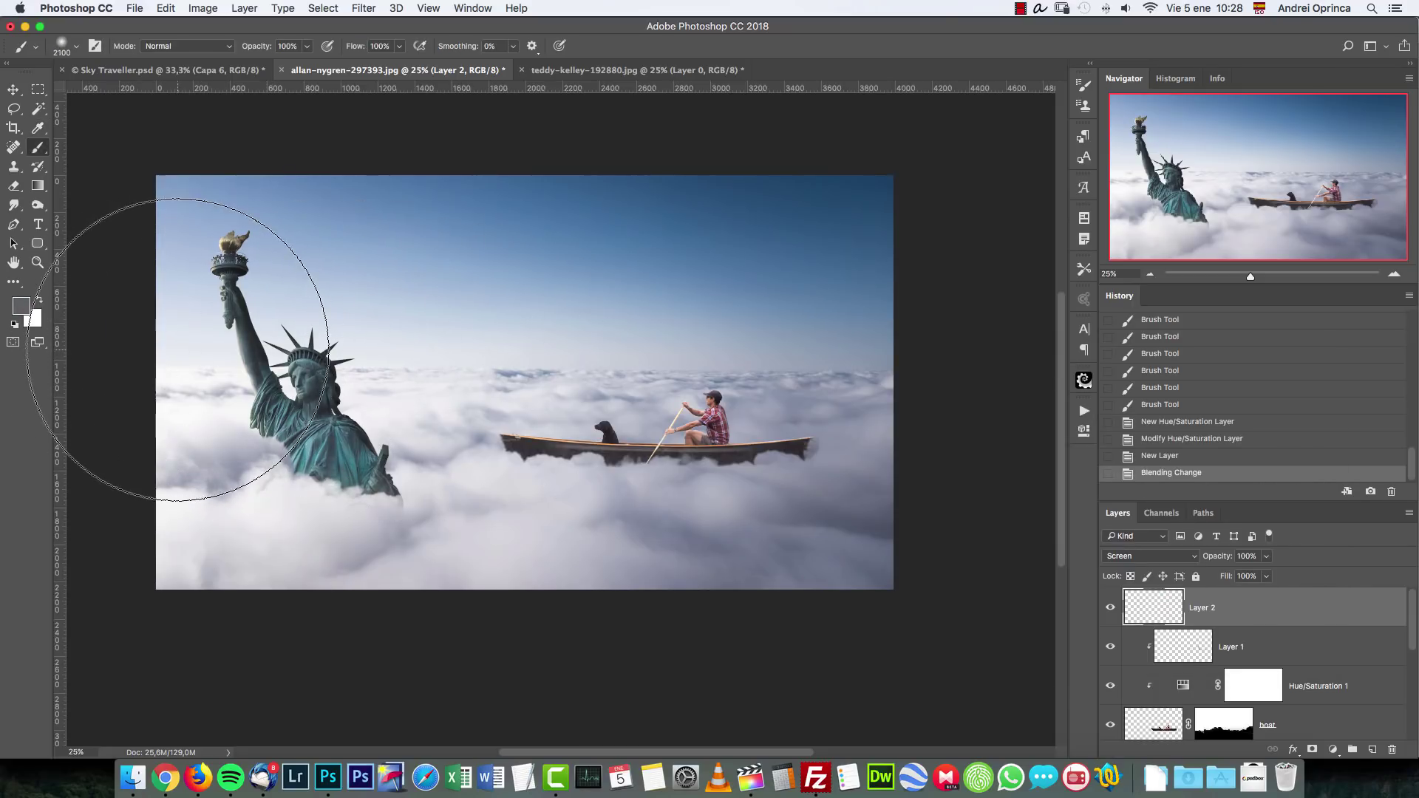
key(super+z)
key(bracketleft)
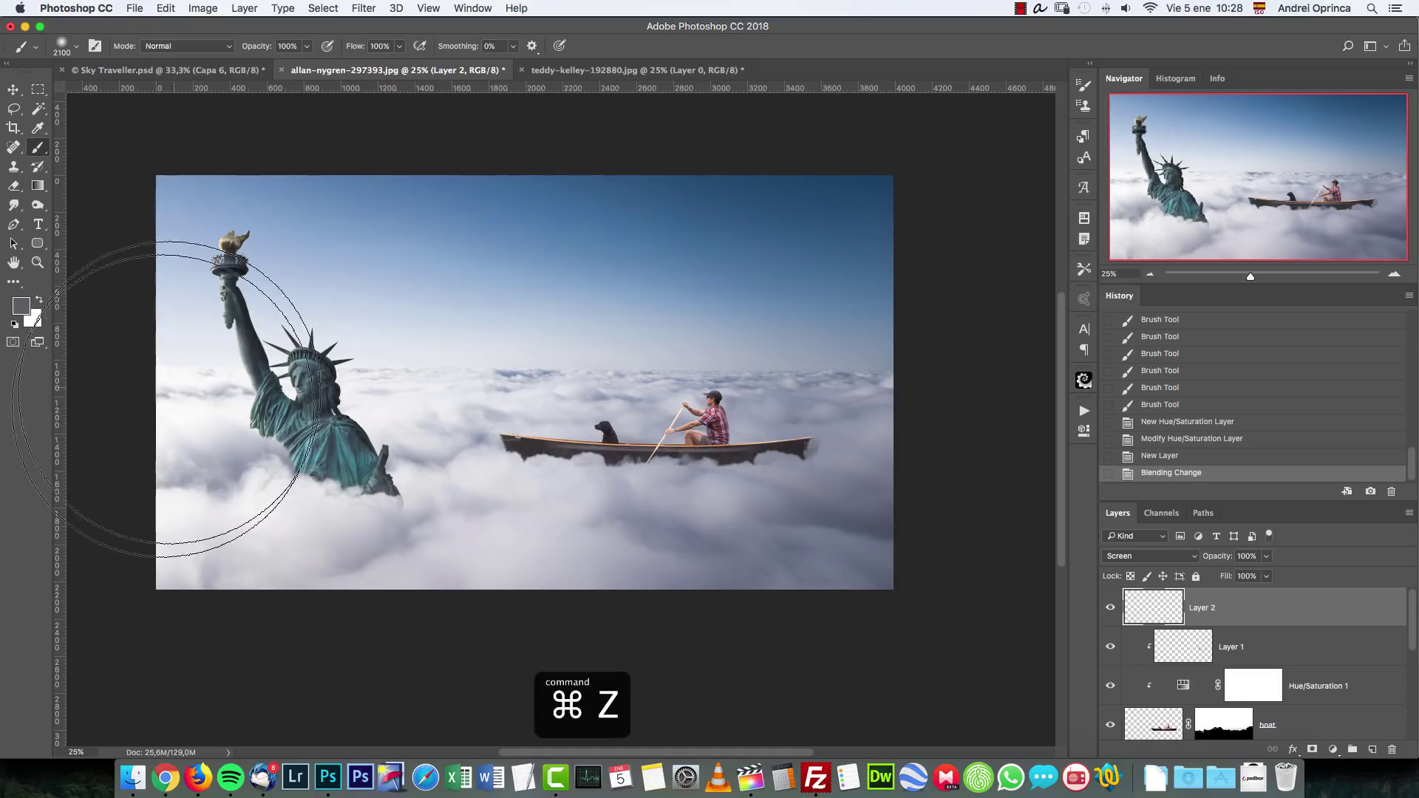
drag(168, 384, 194, 380)
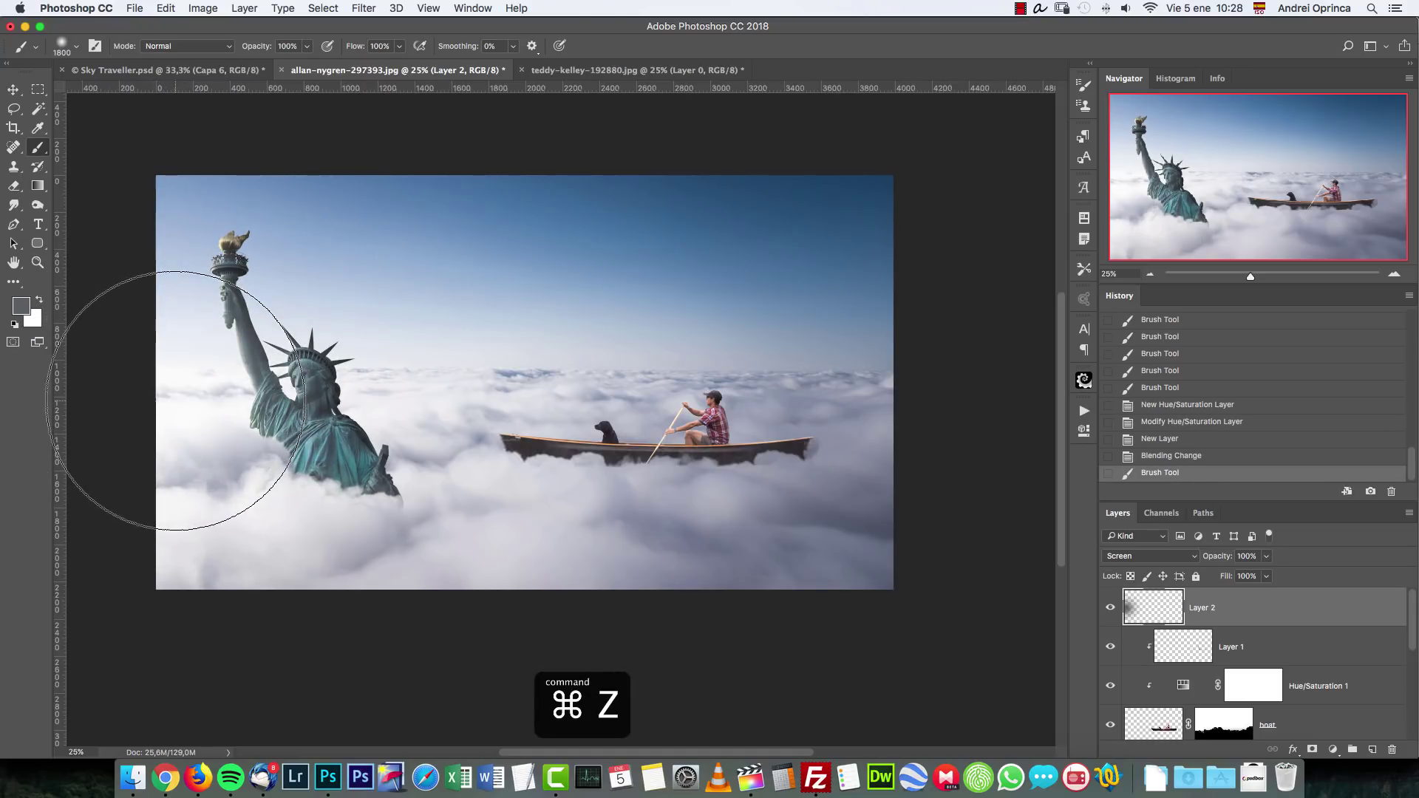
key(bracketleft)
key(bracketleft)
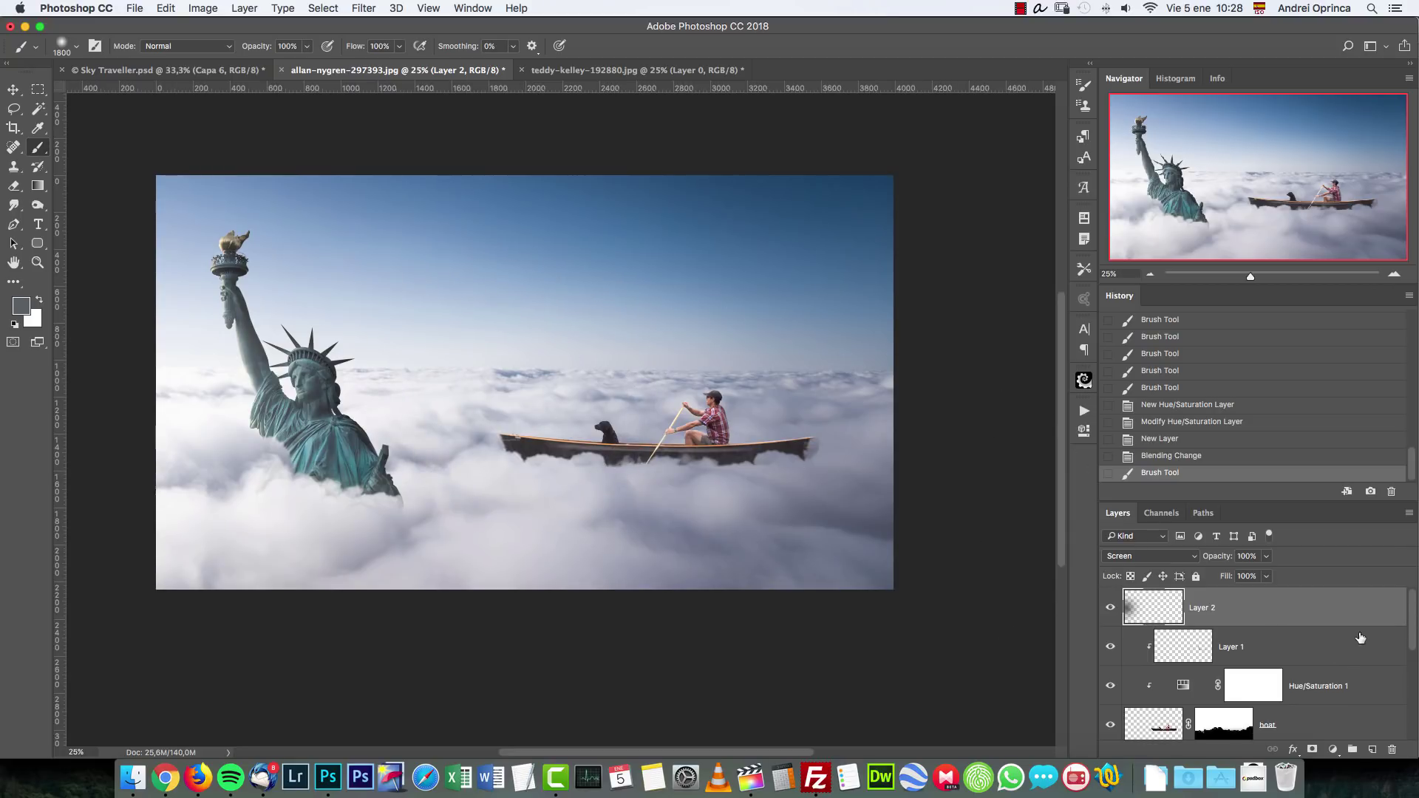
Step: Add a new empty layer directly above Layer 1 and clip it to the boat layers below
click(1315, 656)
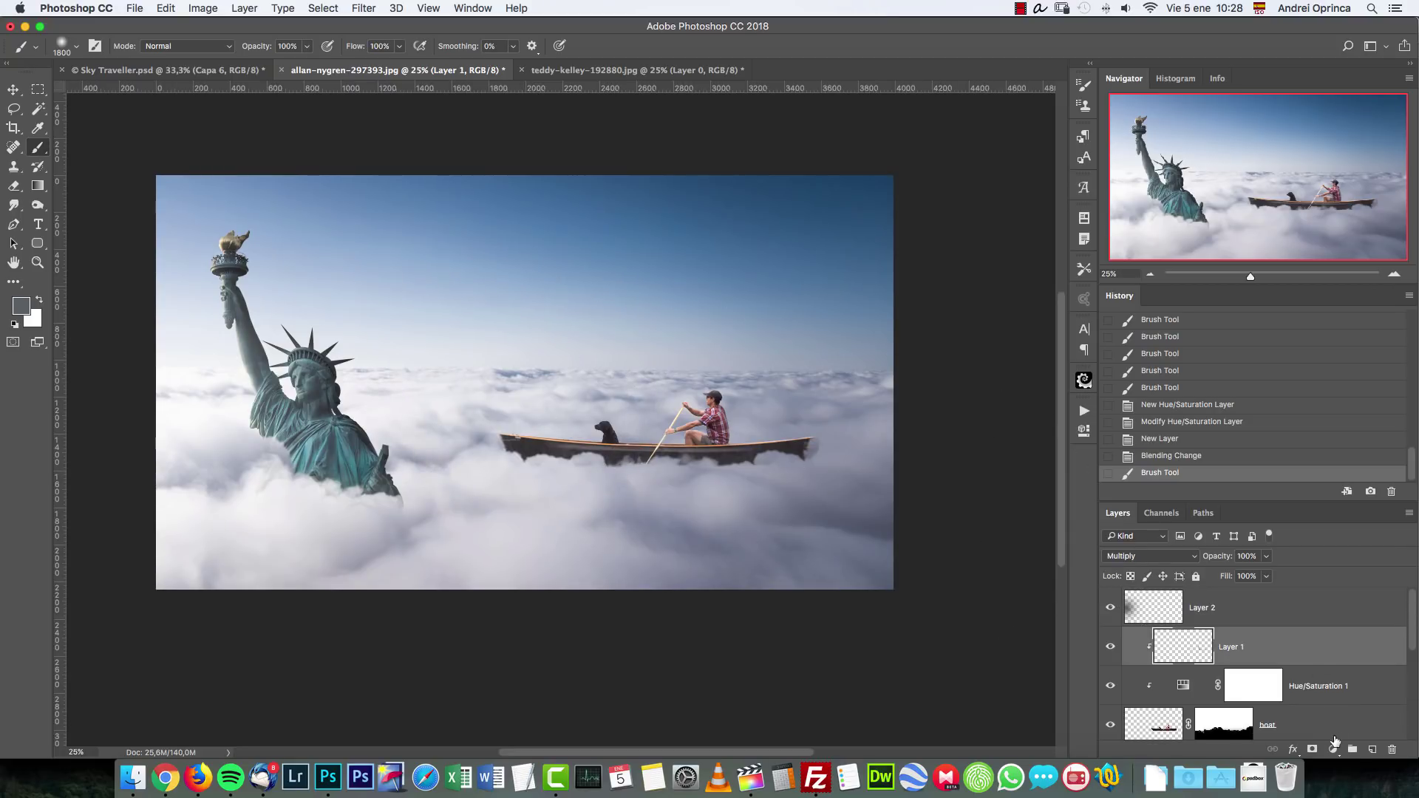
click(1372, 748)
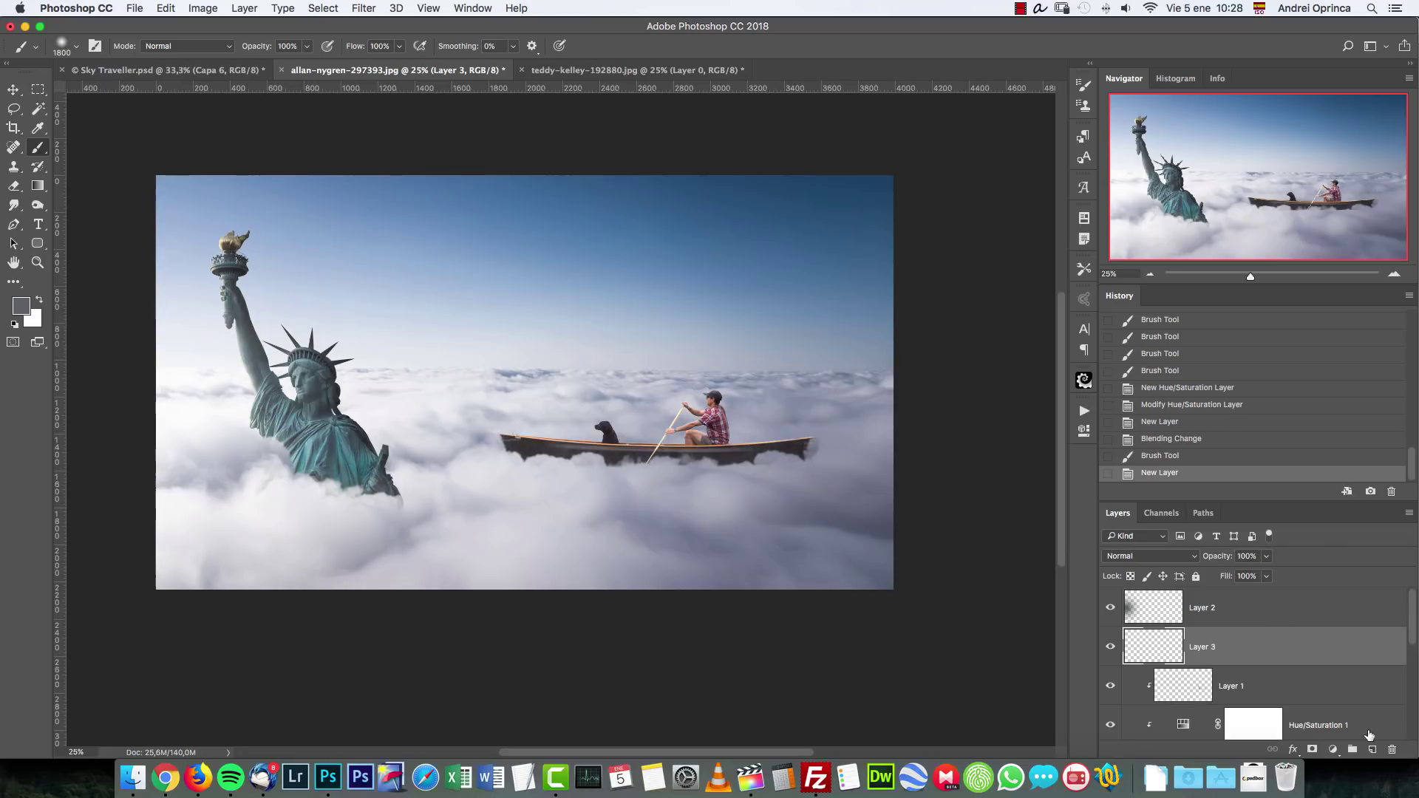
alt+click(1315, 660)
Step: Reduce the soft brush to 1500 px and make the topmost Screen haze layer active again
key(bracketleft)
key(super+z)
key(bracketleft)
key(bracketleft)
click(1248, 606)
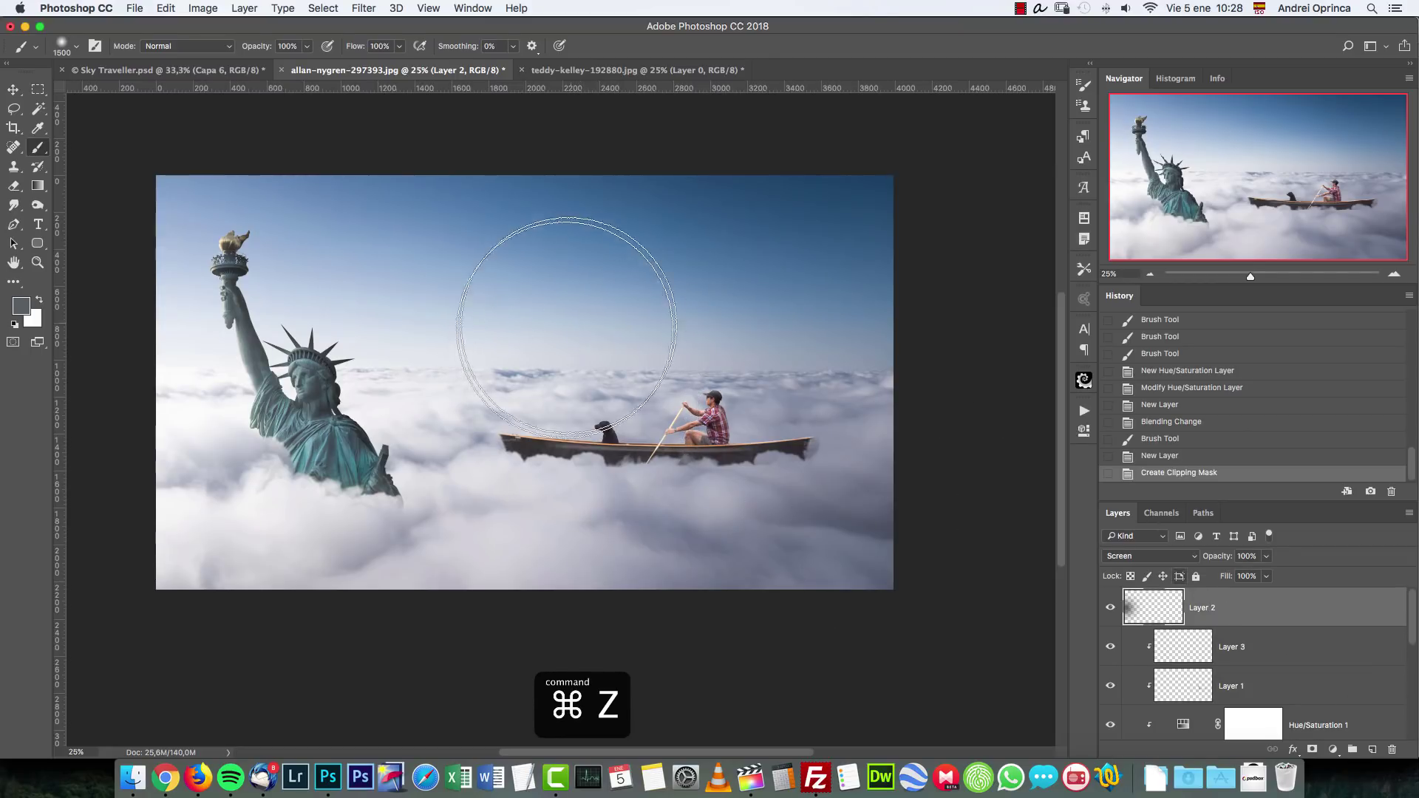
Step: Try two haze strokes in the sky above the canoe, undo them, and delete the empty clipped Layer 3
drag(566, 325, 517, 340)
drag(610, 355, 584, 303)
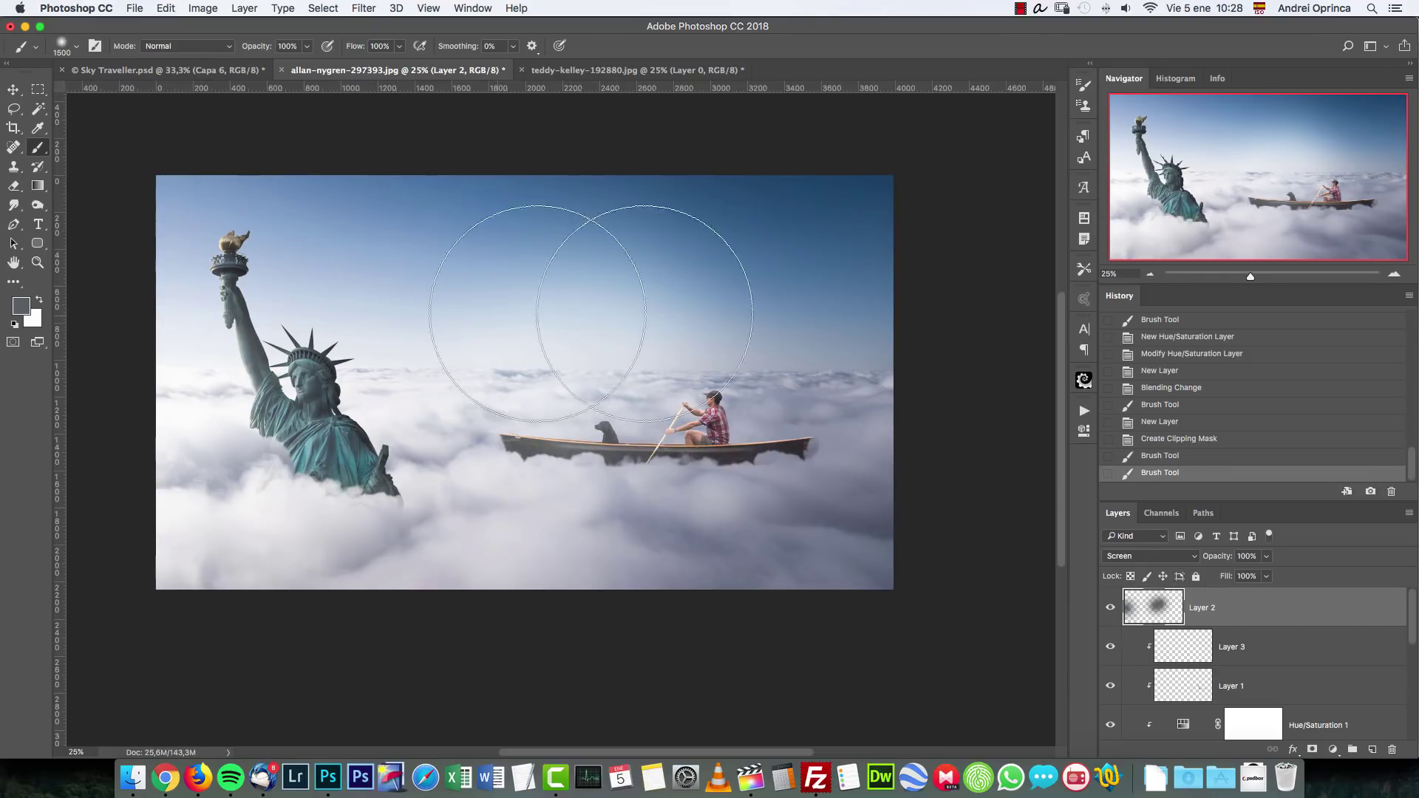
key(alt+super+z)
key(alt+super+z)
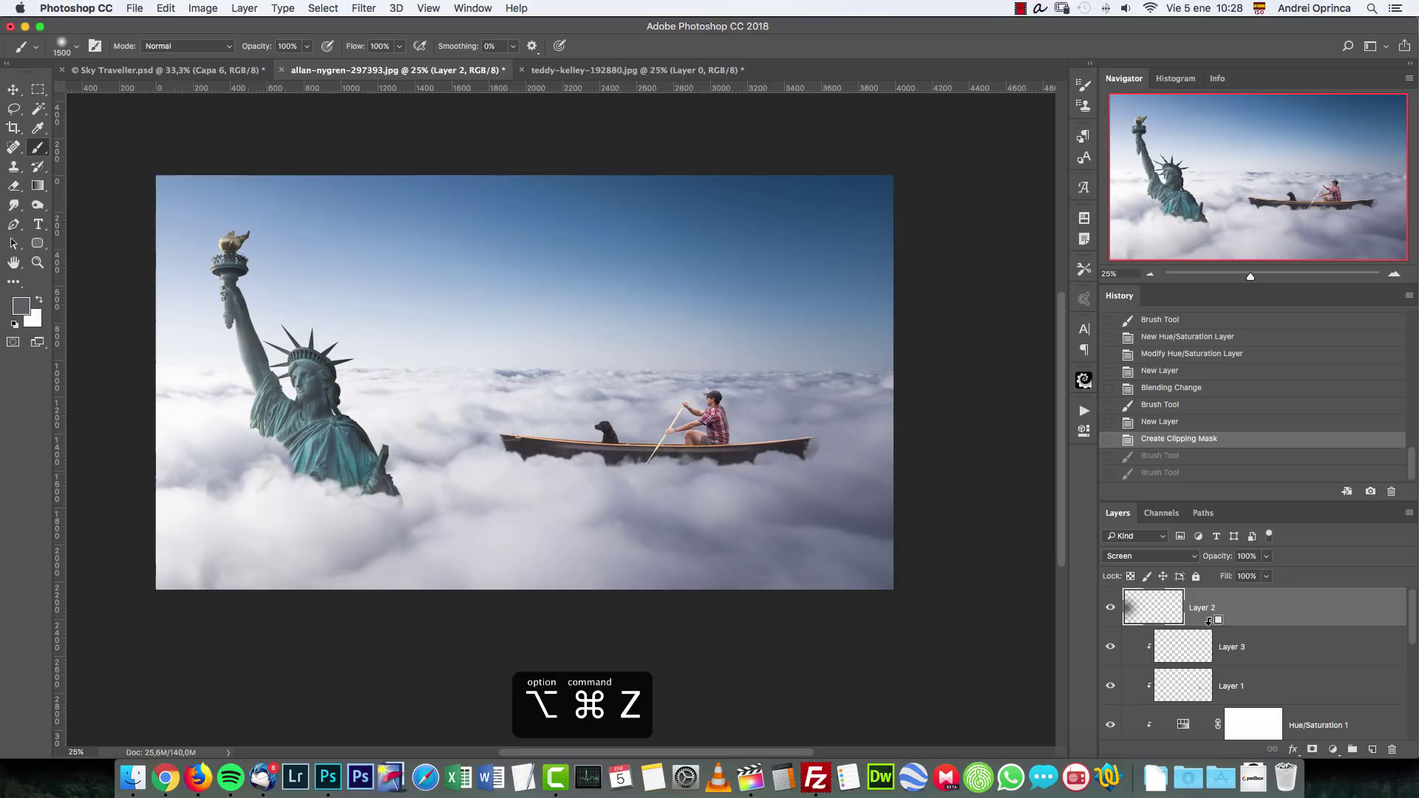
drag(1355, 654, 1393, 750)
Step: Load the boat's outline as a selection and paint haze above it with the 1500 px brush, undoing the first trial stroke
super+click(1182, 721)
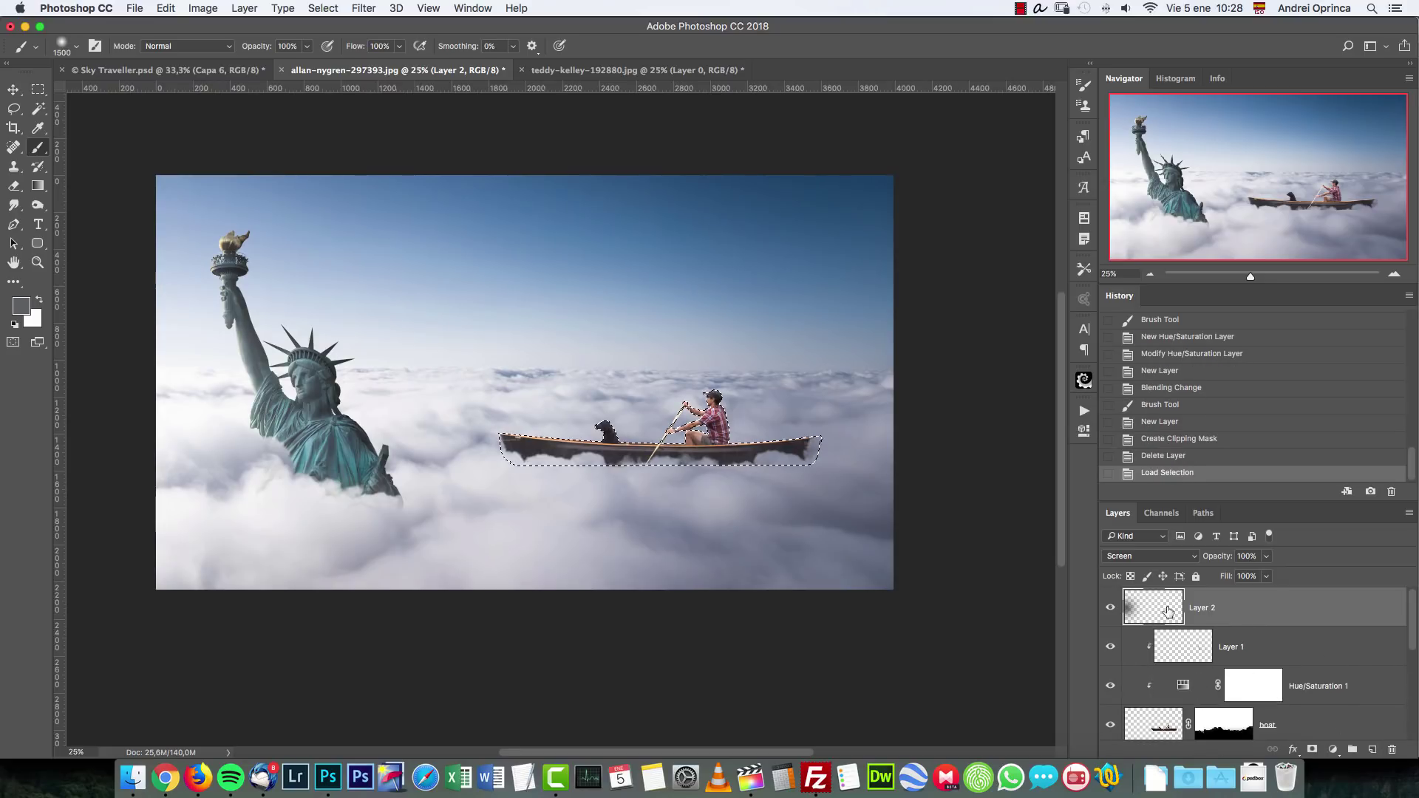
drag(690, 279, 587, 349)
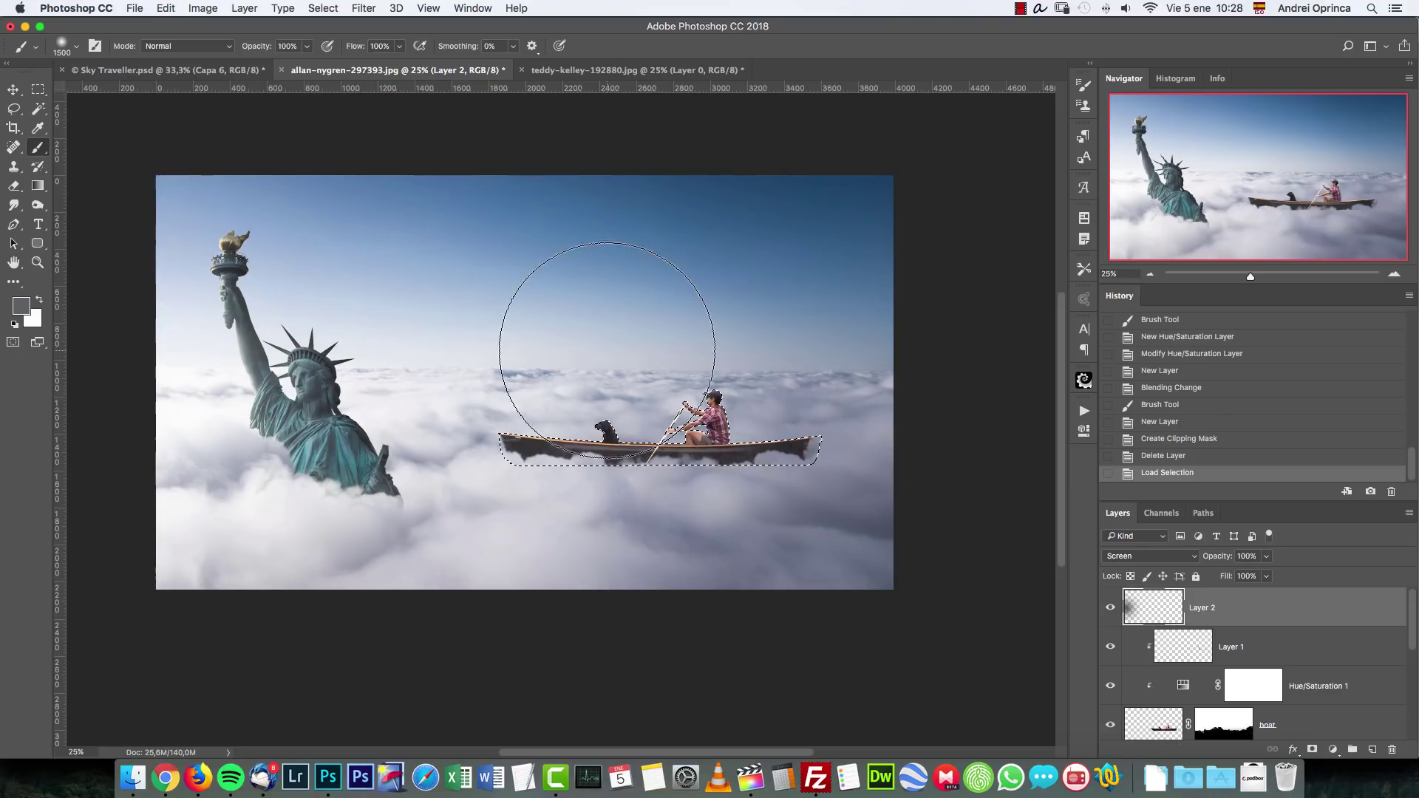
key(alt+super+z)
drag(507, 286, 475, 292)
Step: Paint another soft haze stroke over the canoe's occupants with an 800 px brush, deselect, and compare the image with Layer 2 hidden and shown
key(bracketleft)
key(bracketleft)
key(bracketleft)
key(bracketleft)
key(bracketleft)
key(bracketleft)
key(bracketleft)
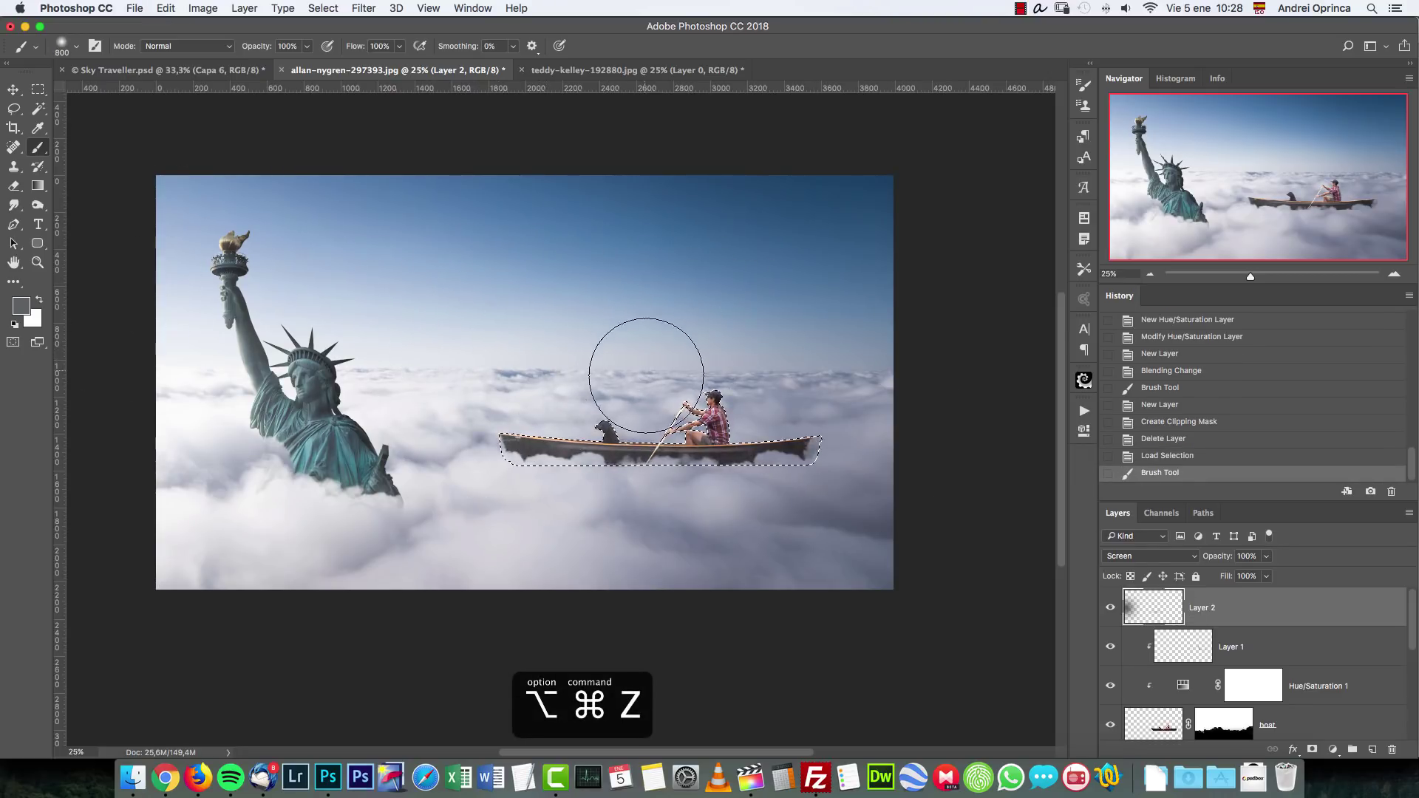
drag(649, 348, 650, 380)
key(super+d)
click(1110, 607)
click(1111, 607)
click(1110, 607)
click(1110, 608)
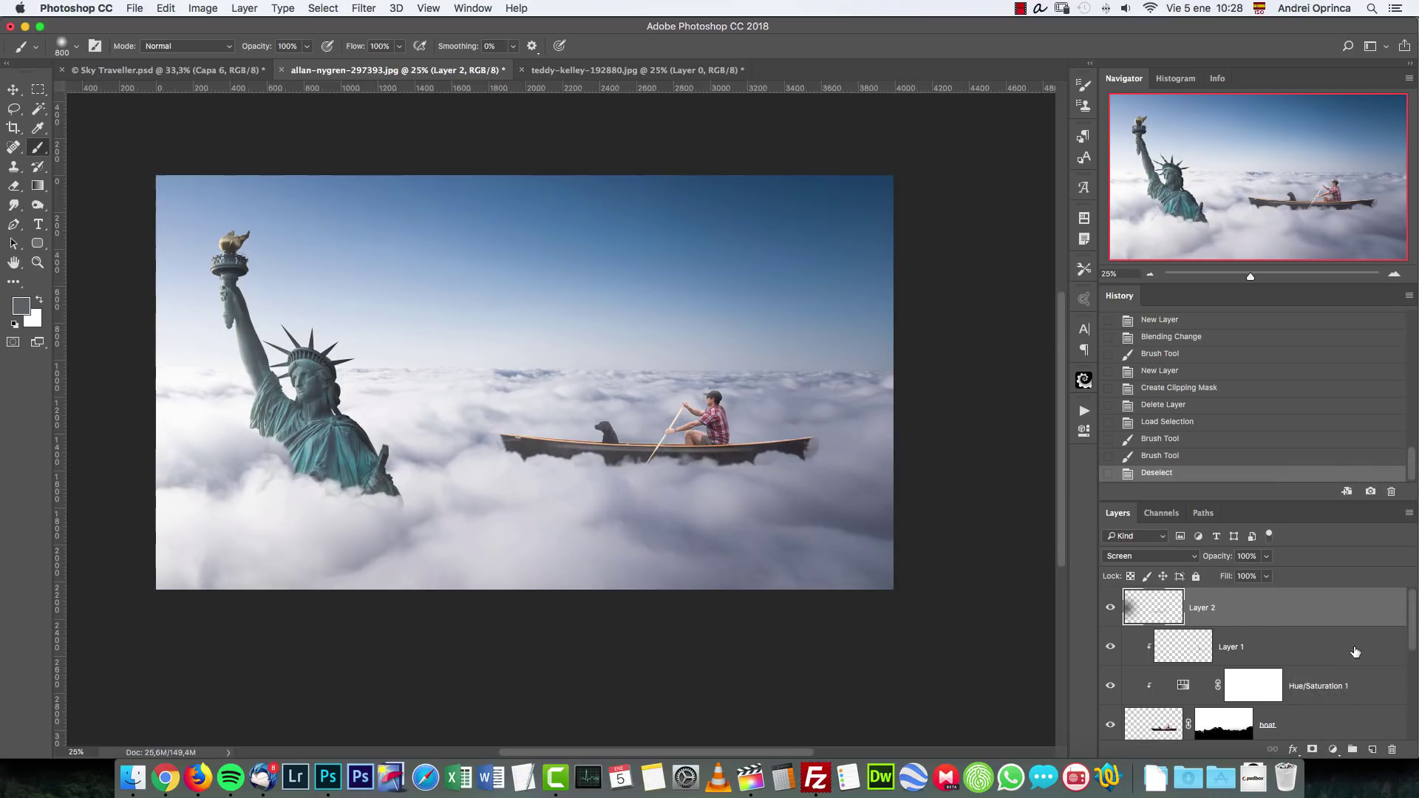
Step: Add a Color Lookup adjustment above all layers with the DK79_Rec.709_32.cube 3D LUT and lower its opacity to 23%
click(1335, 749)
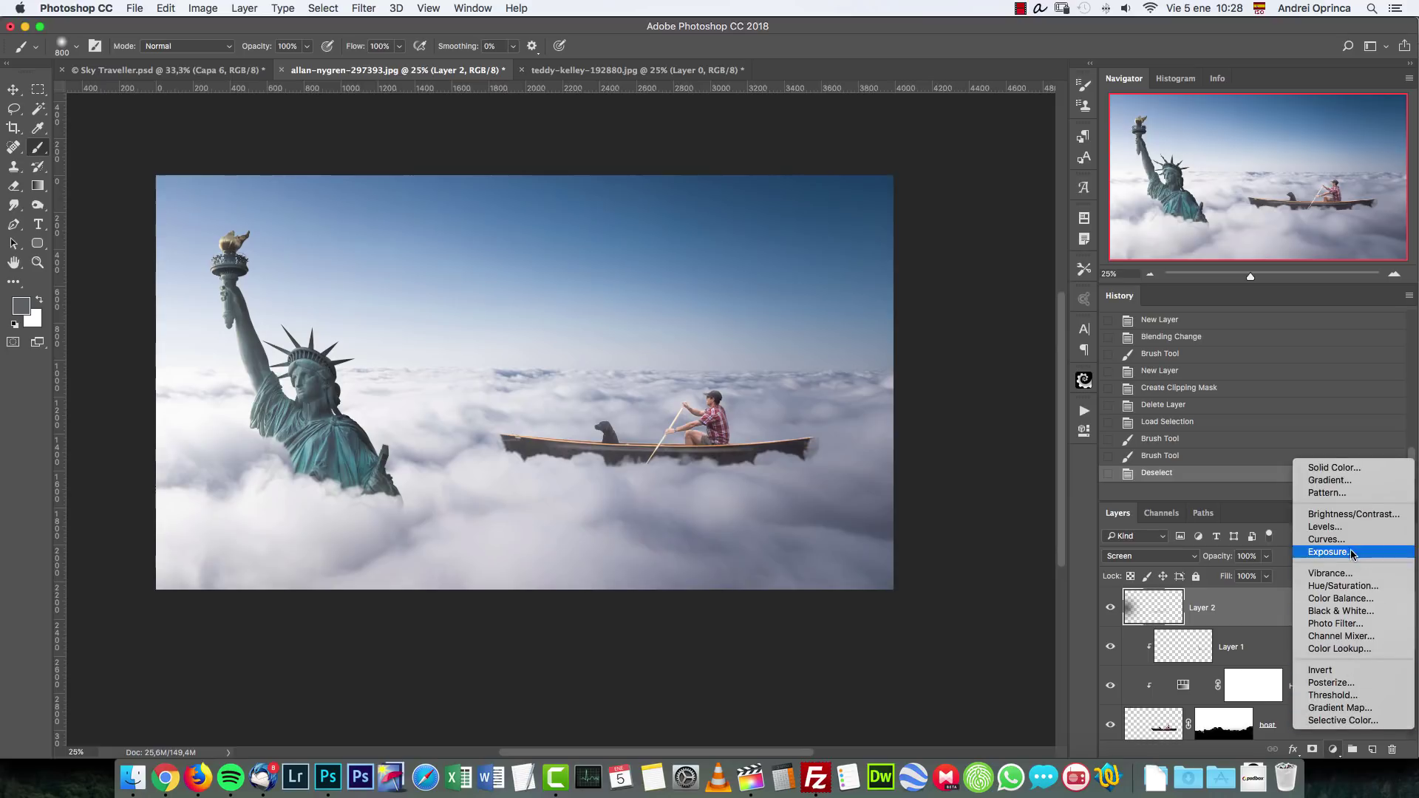
click(1339, 651)
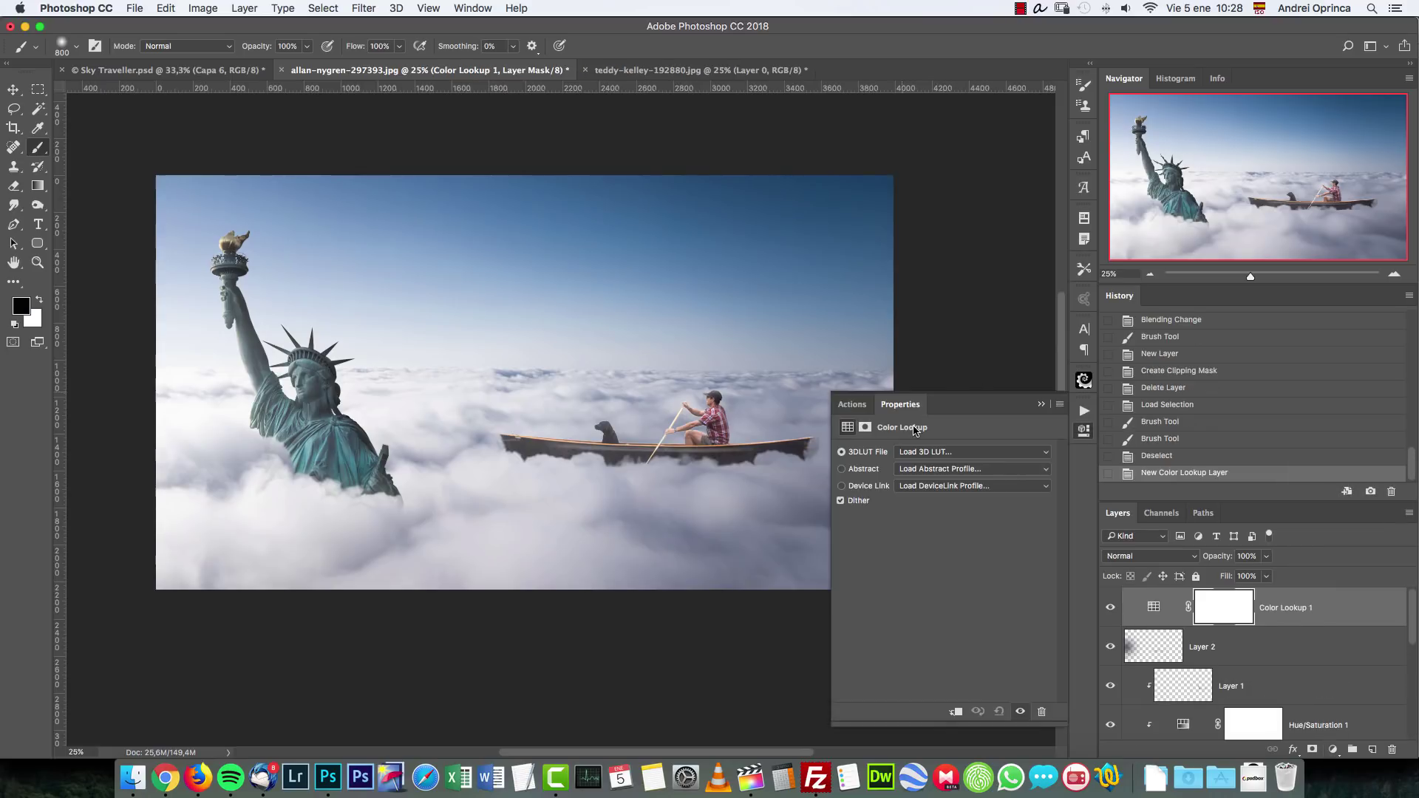
click(984, 454)
click(948, 645)
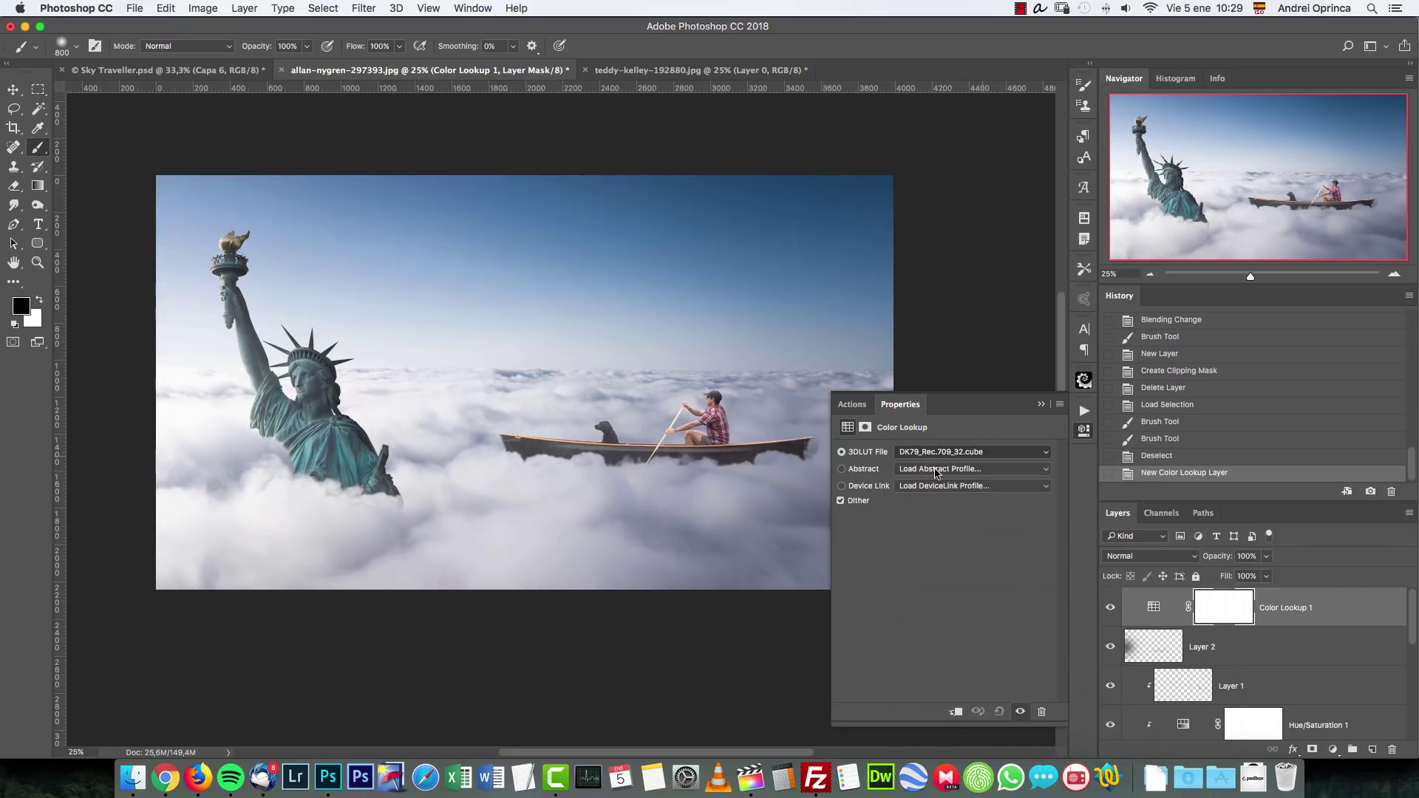
click(1264, 557)
drag(1227, 575, 1215, 578)
click(972, 452)
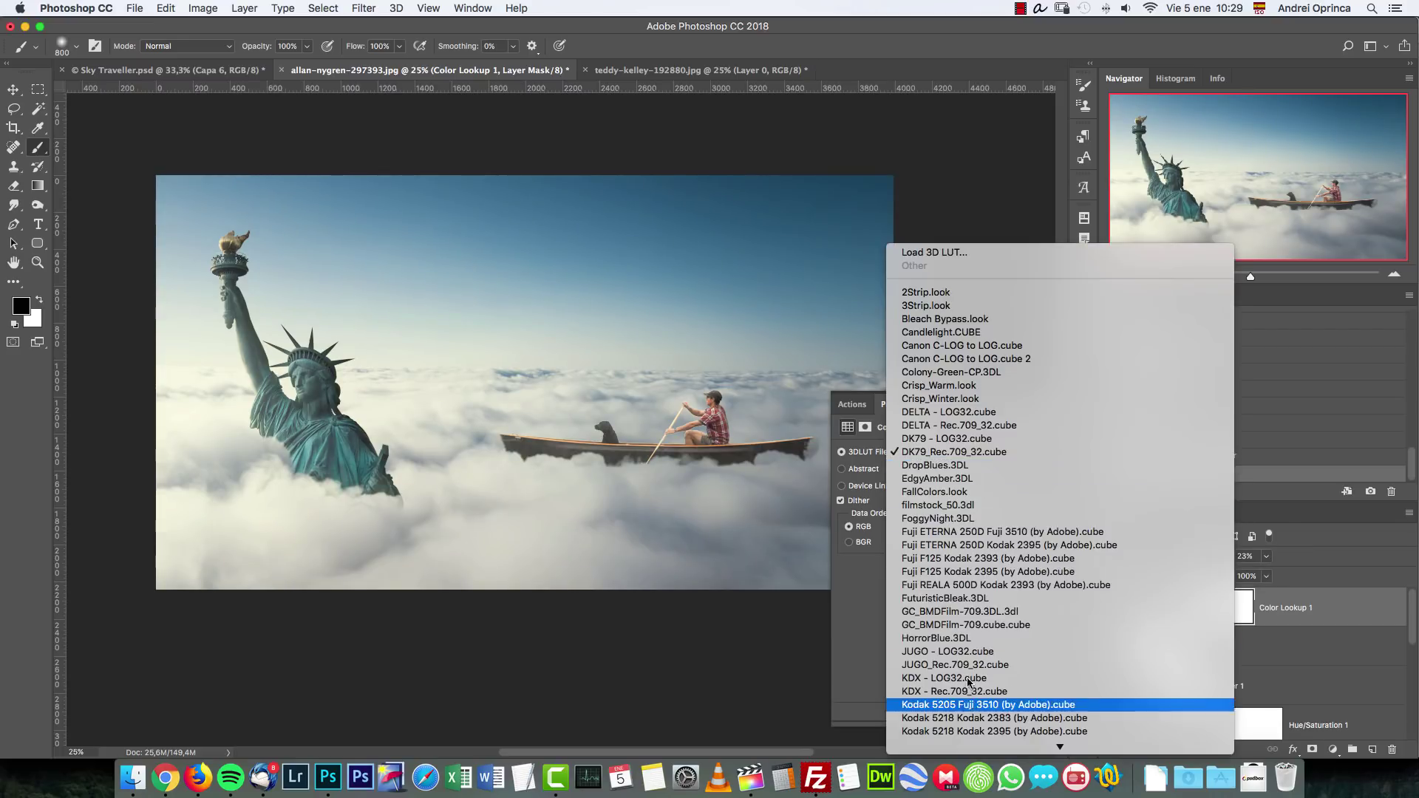
scroll(965, 747, down, 3)
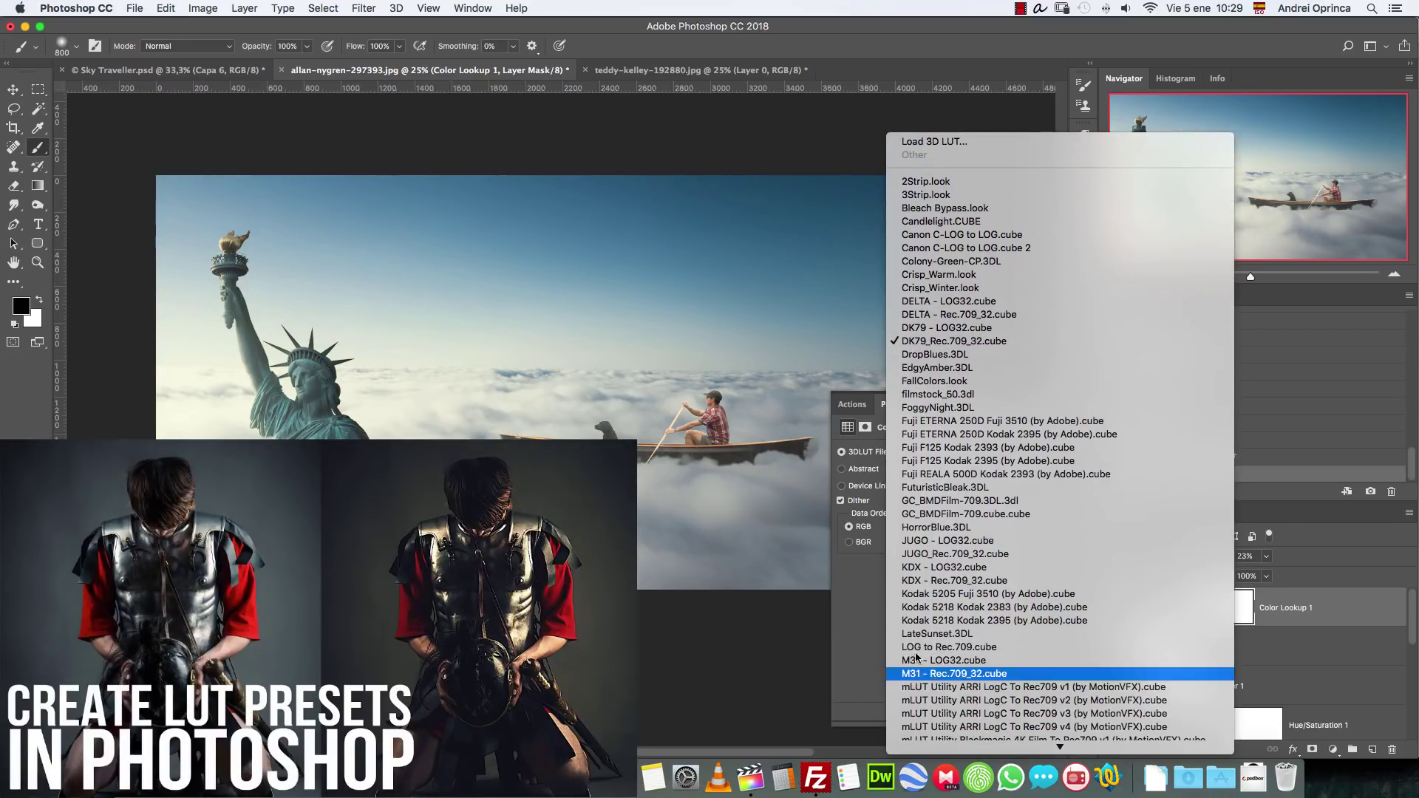
click(855, 594)
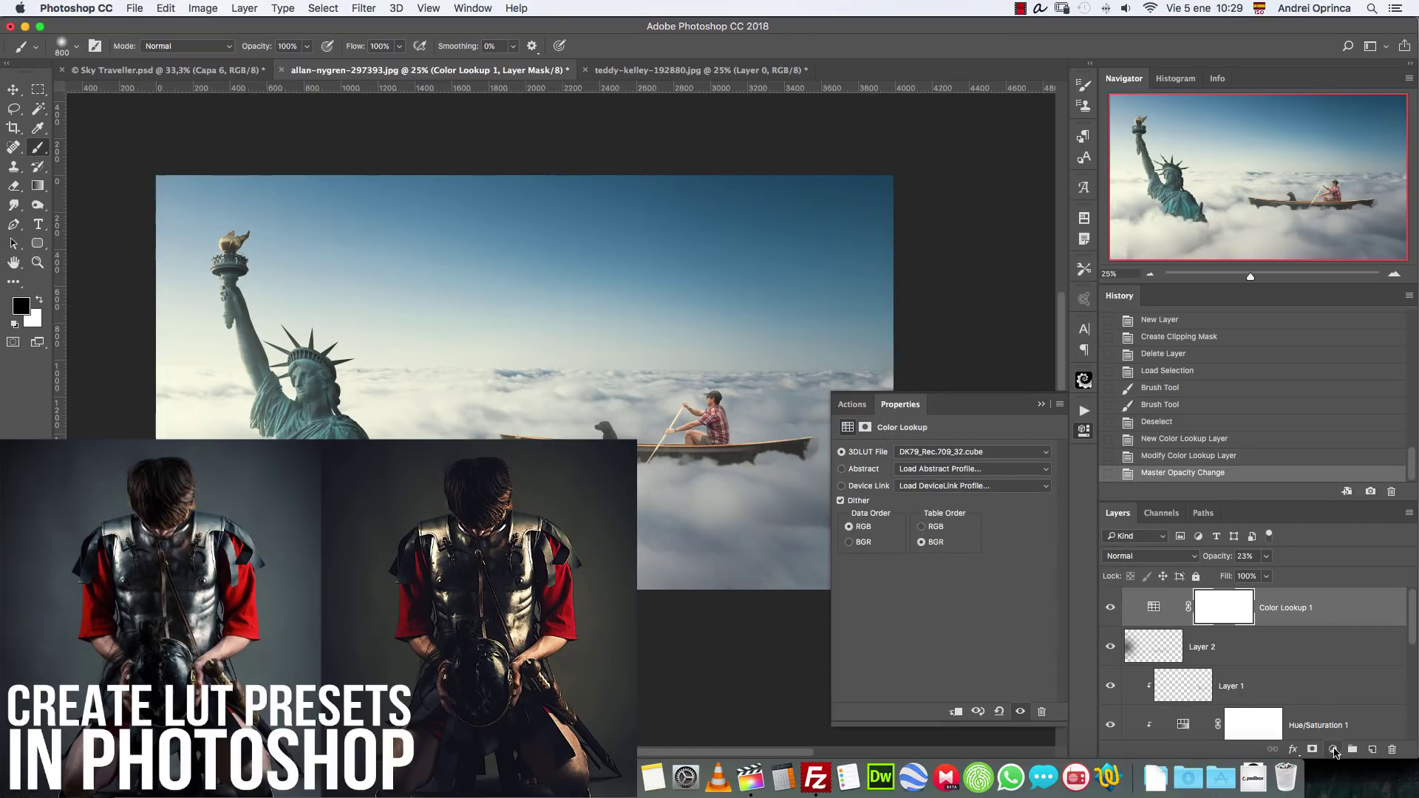
Step: Add a second Color Lookup adjustment with the Sienna-Blue abstract profile, lower its opacity to 26%, and collapse its settings
click(1332, 748)
click(1323, 652)
click(931, 467)
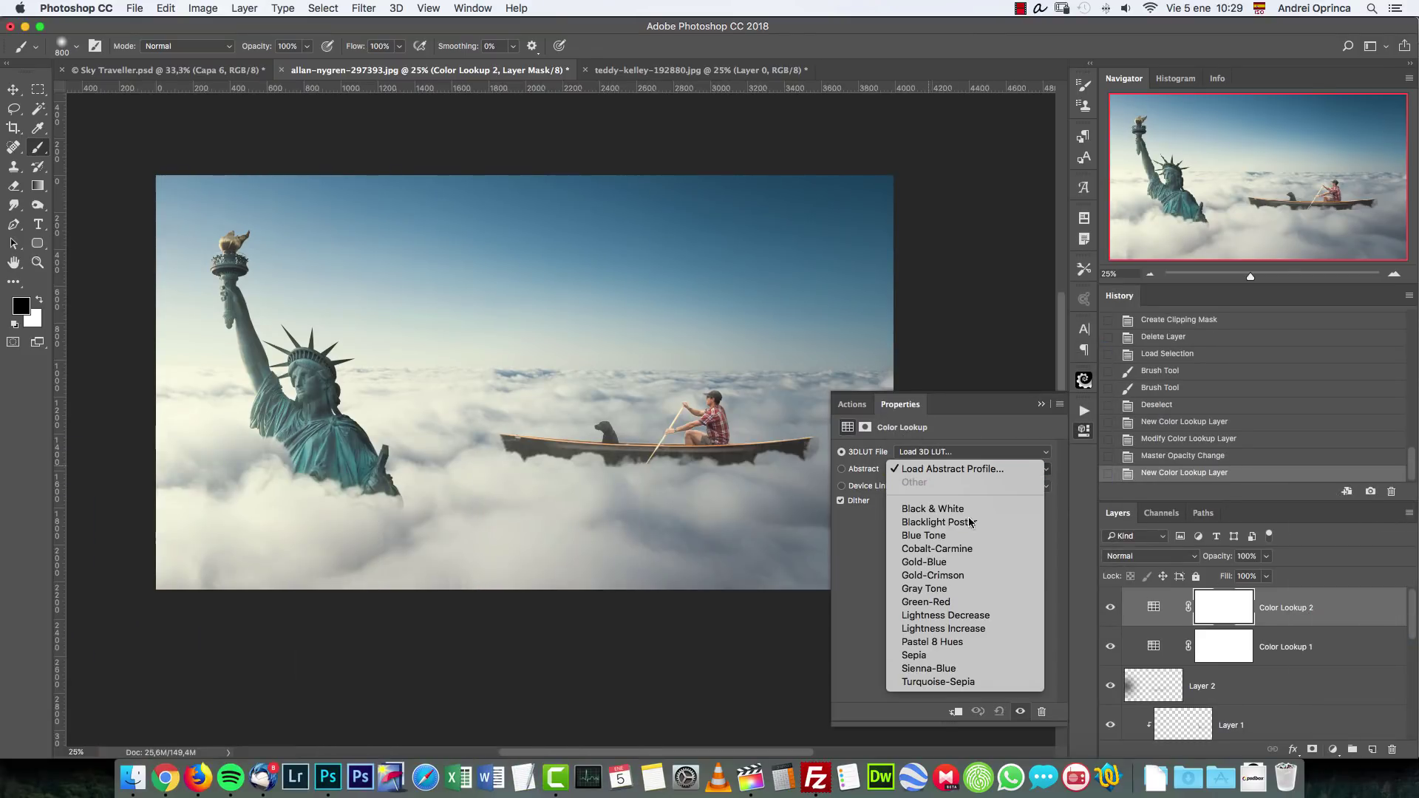
click(960, 669)
click(1266, 557)
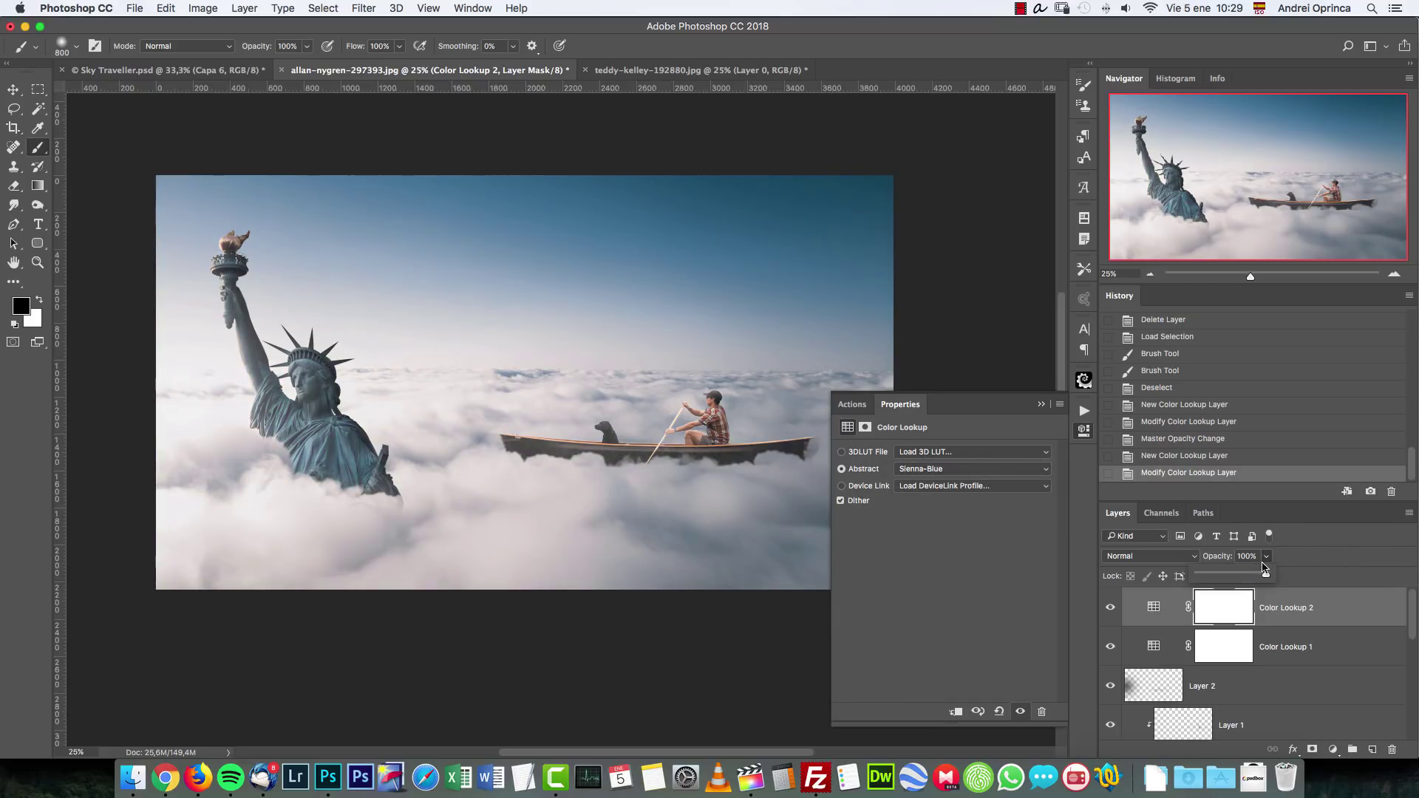
drag(1217, 580, 1217, 580)
click(1329, 622)
click(1042, 405)
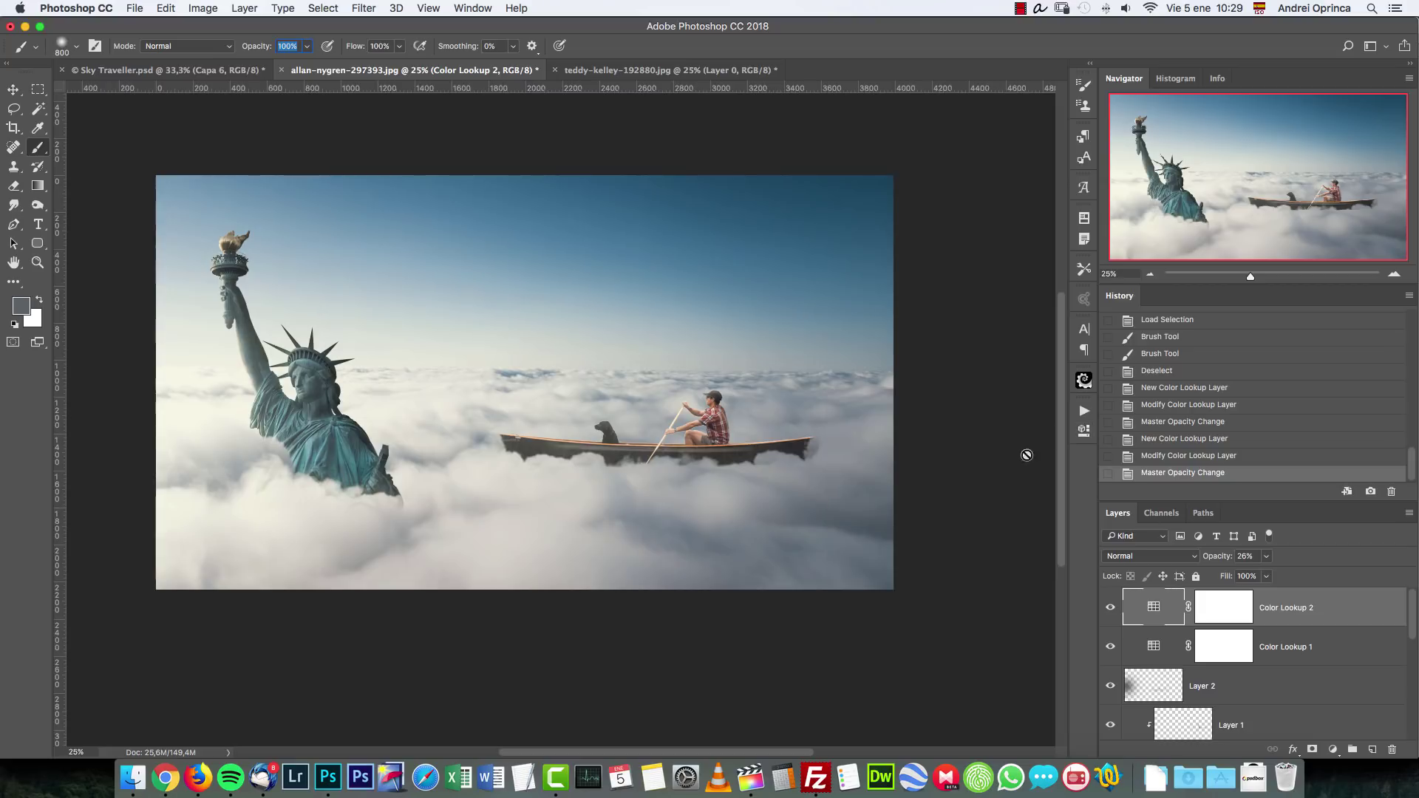
key(XF86MonBrightnessUp)
click(38, 92)
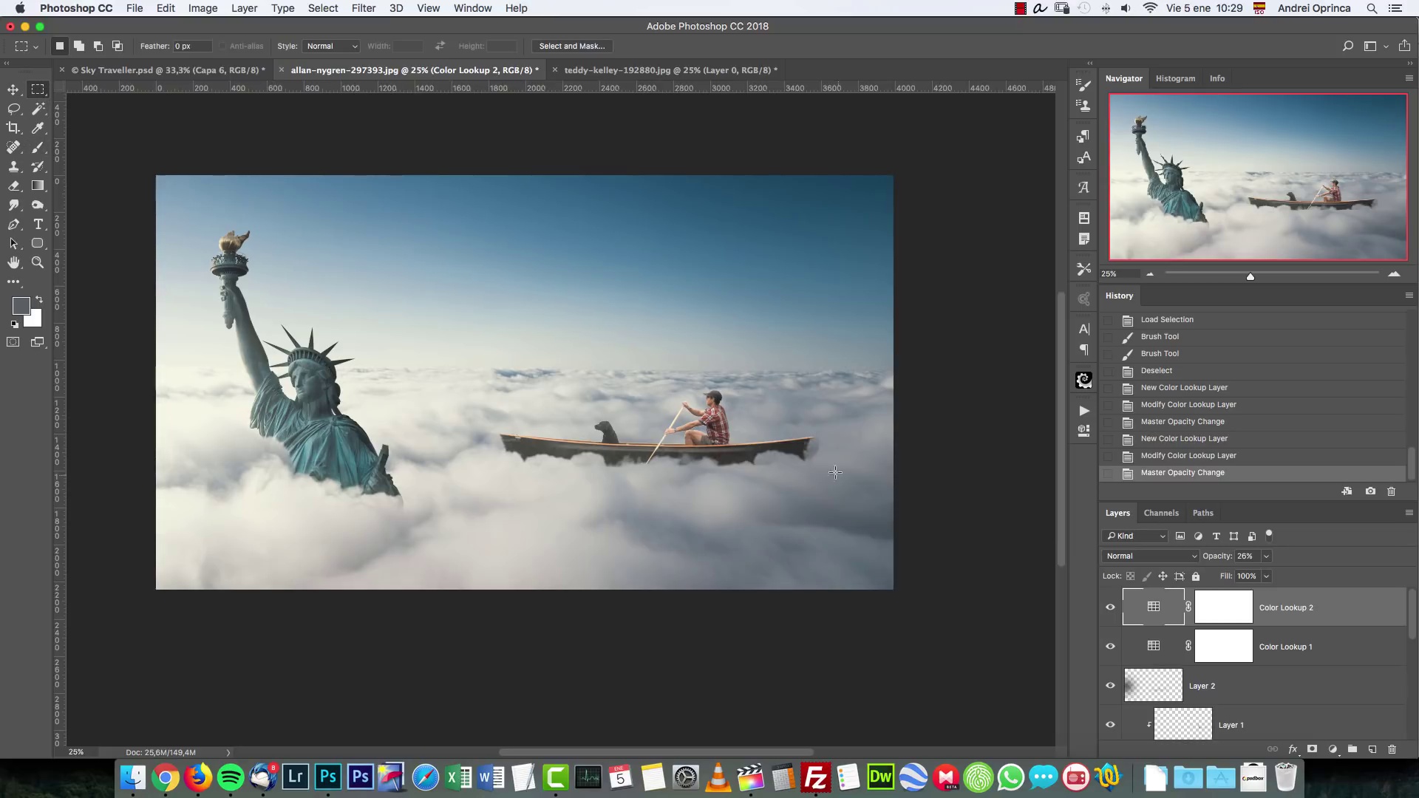